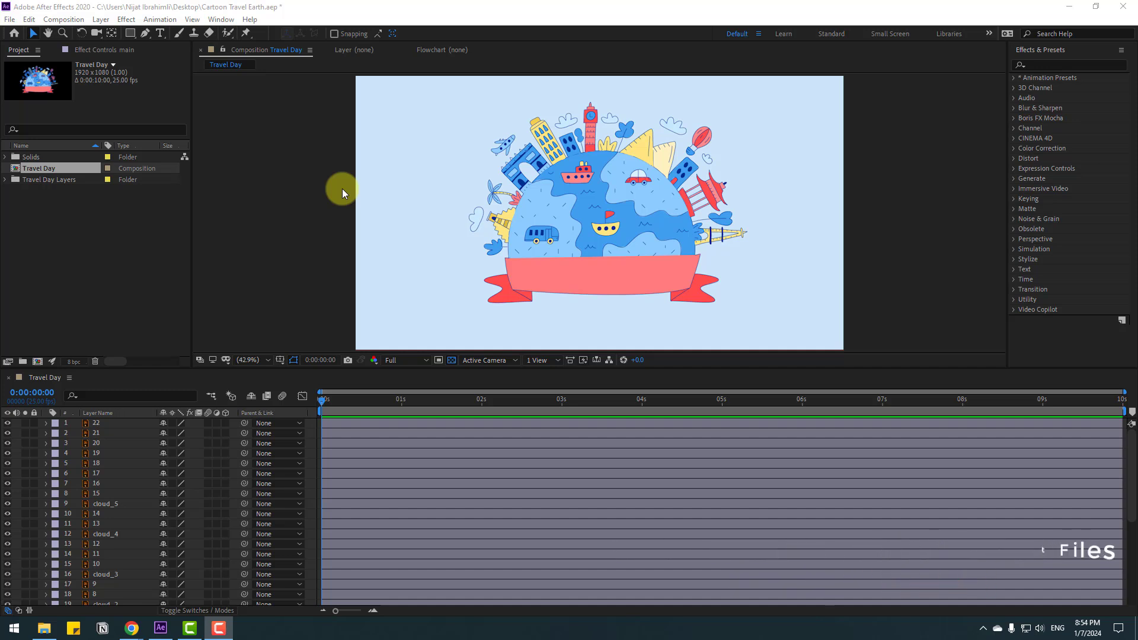
# Isolate the globe layer named main in the Travel Day composition by soloing it.
pyautogui.scroll(-5, 190, 517)
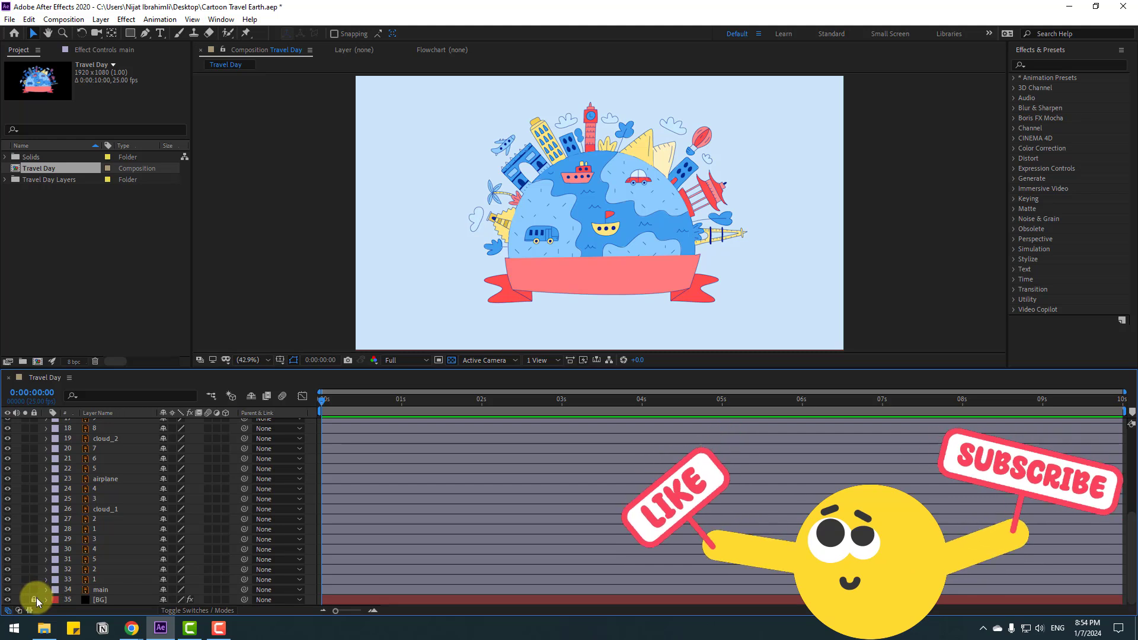
pyautogui.scroll(5, 34, 493)
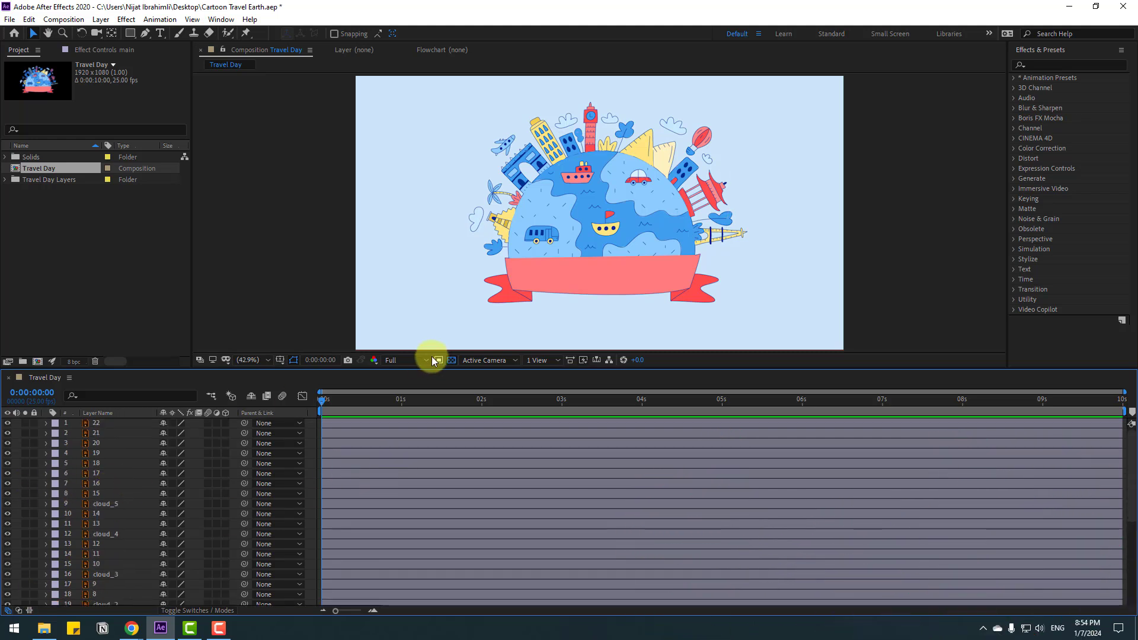
pyautogui.scroll(-5, 134, 498)
pyautogui.click(106, 591)
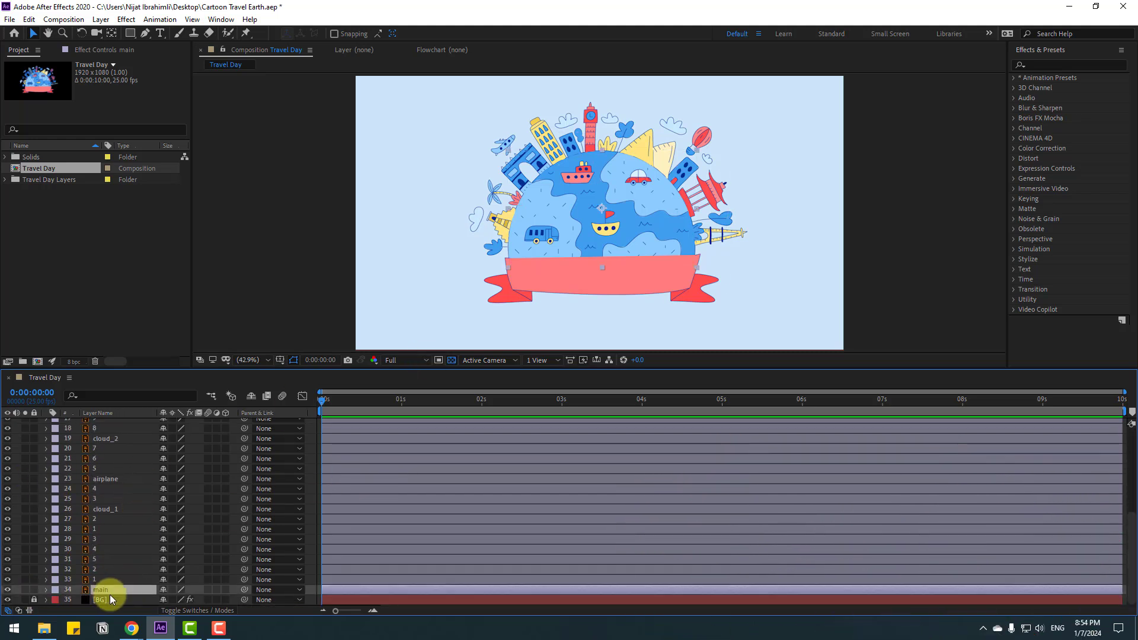
pyautogui.click(25, 589)
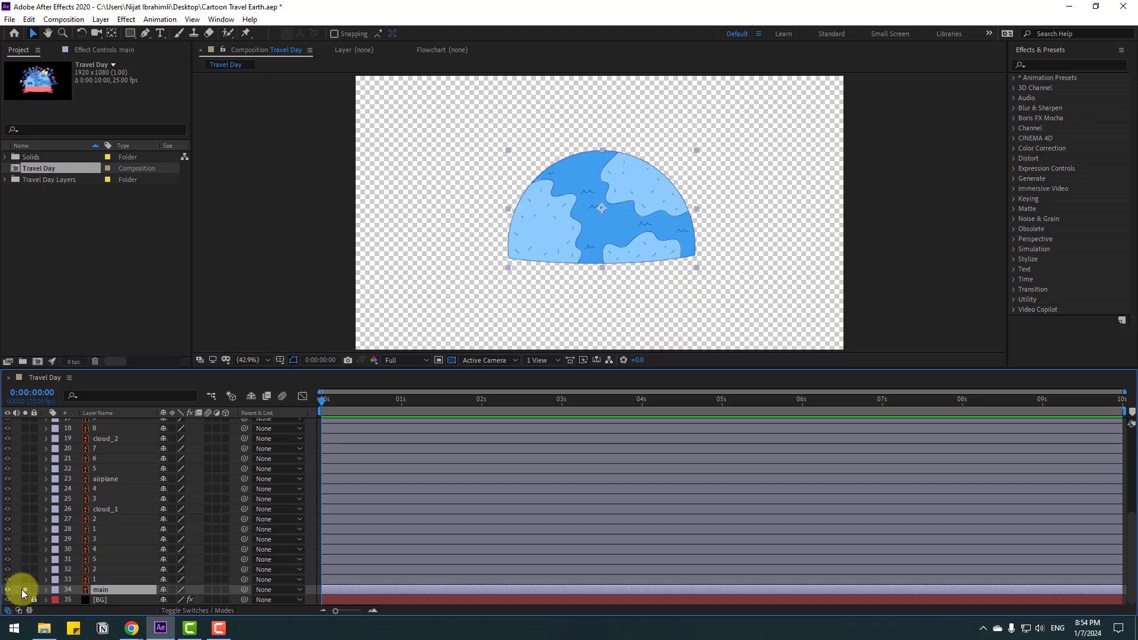
# Keyframe the main layer's position at 0:00:00:00 with the globe below the frame at Y 1346.9.
pyautogui.press('p')
pyautogui.scroll(-1, 160, 545)
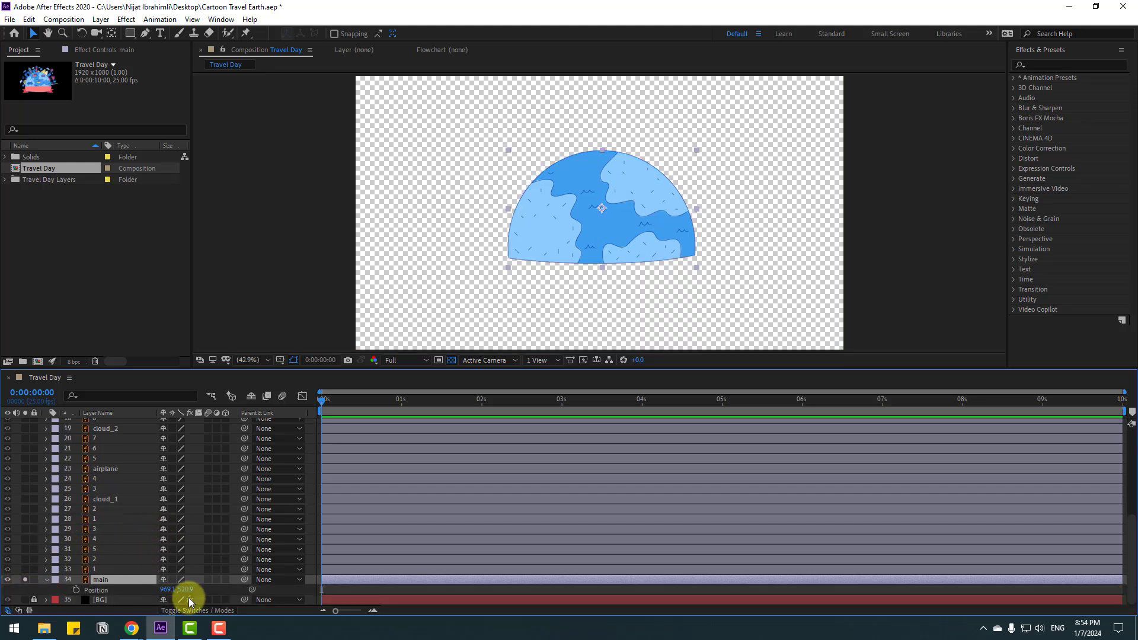
pyautogui.moveTo(188, 595); pyautogui.dragTo(760, 508)
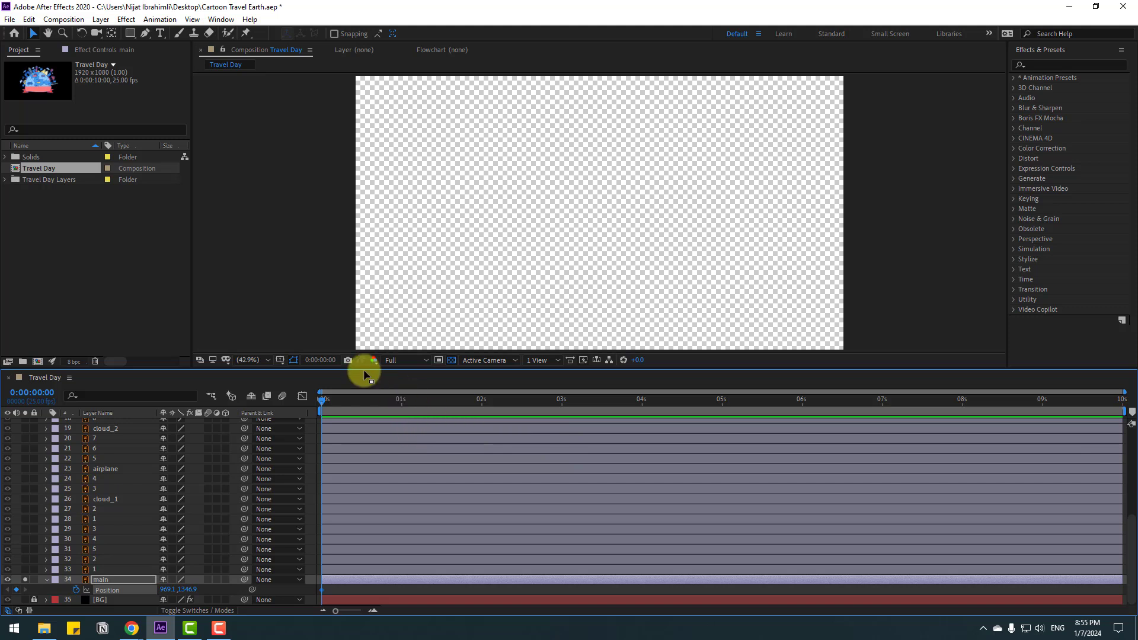
# Go to 0:00:00:10 and raise the main layer's position to Y 367.9.
pyautogui.click(322, 360)
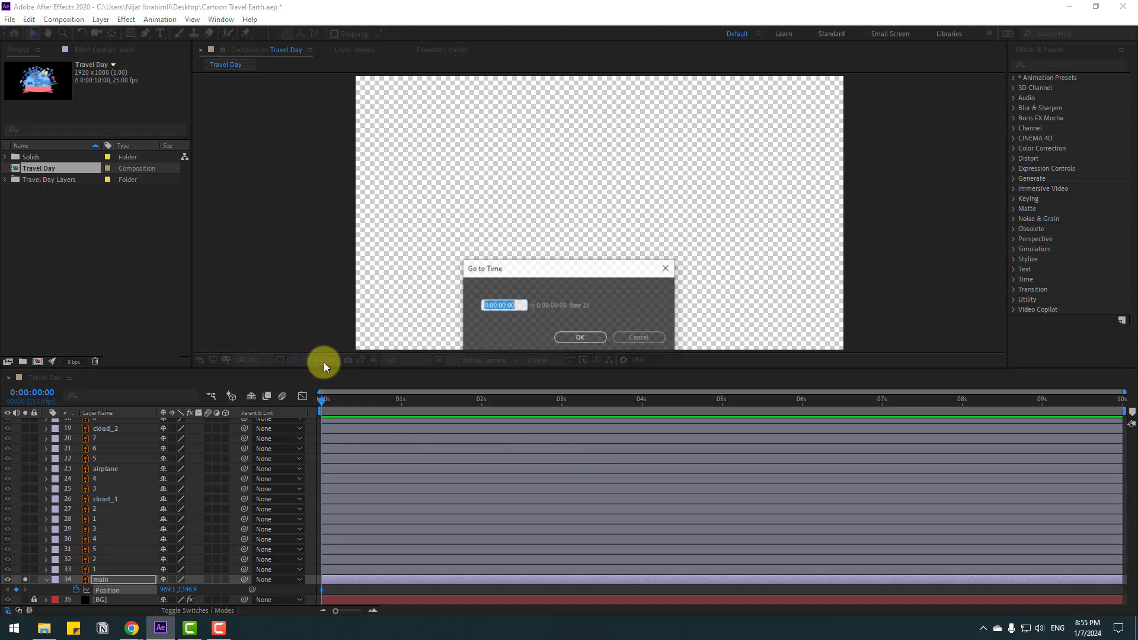
pyautogui.write('10')
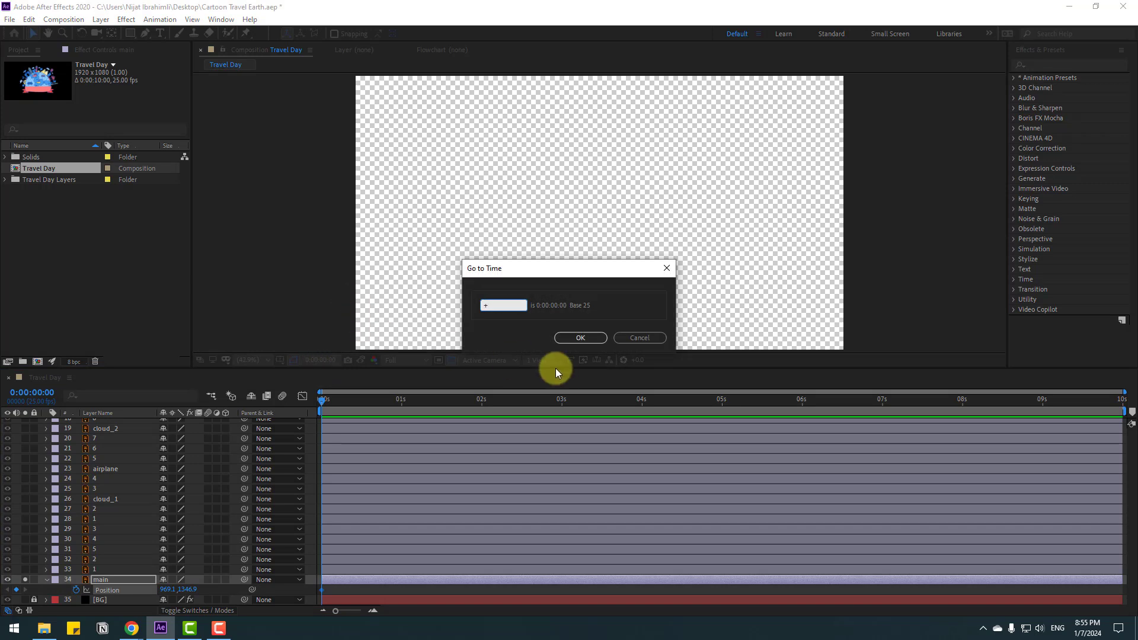
pyautogui.click(587, 339)
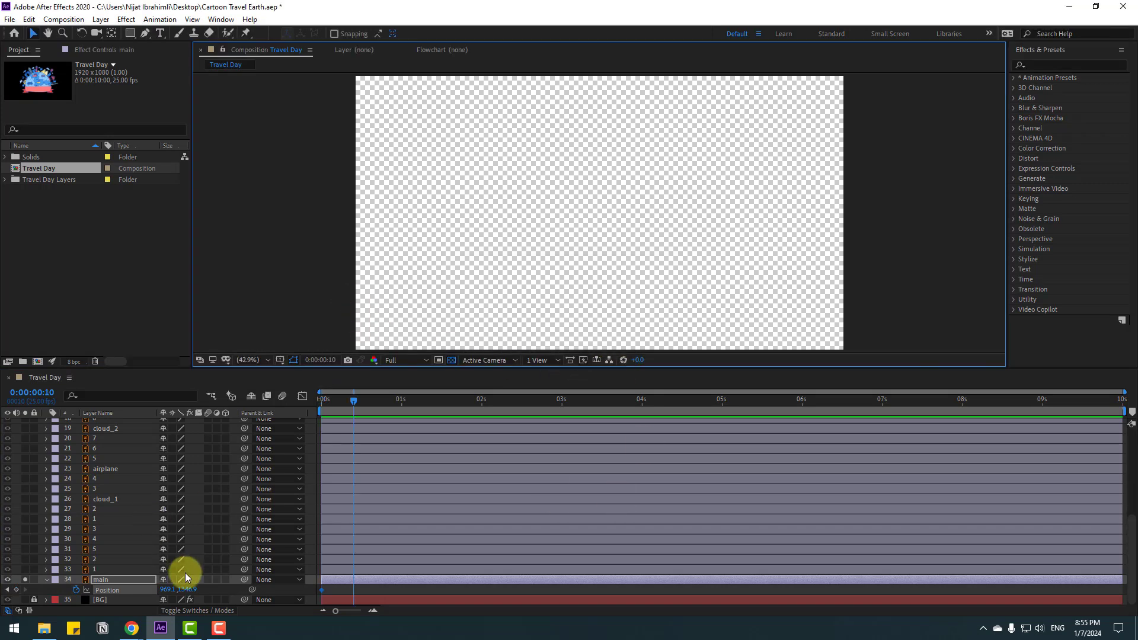
pyautogui.moveTo(186, 589); pyautogui.dragTo(94, 609)
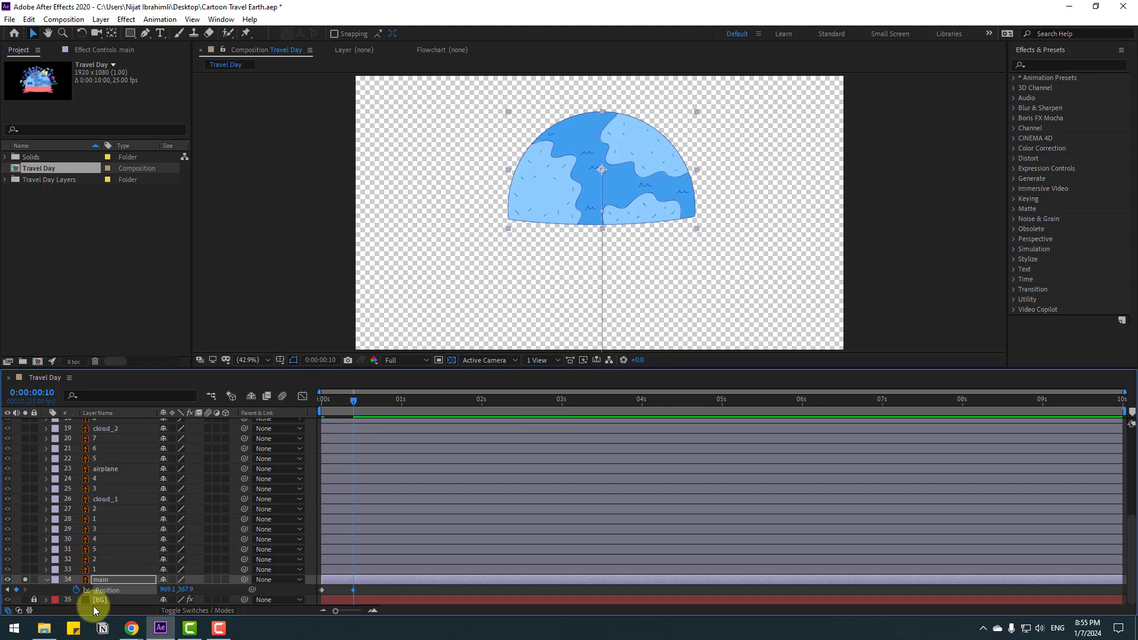
# Continue the globe's bounce with position keyframes at about Y 775 on 0:00:00:20 and Y 513.9 on 0:00:01:05.
pyautogui.moveTo(185, 589); pyautogui.dragTo(426, 588)
pyautogui.hotkey('shift', 'pagedown')
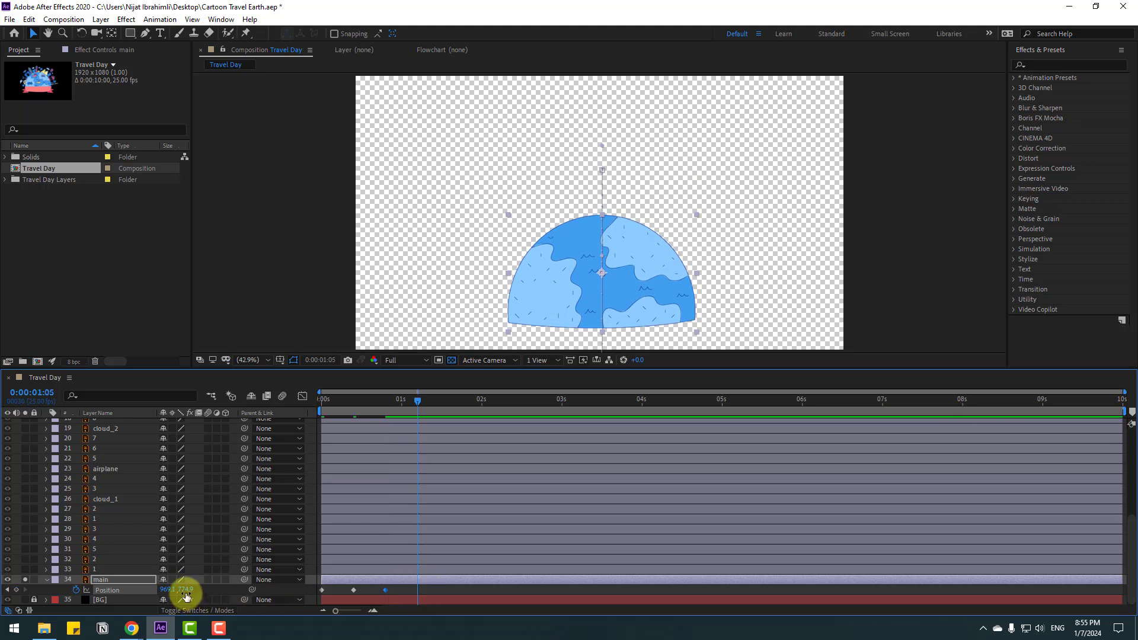
pyautogui.moveTo(185, 589); pyautogui.dragTo(29, 596)
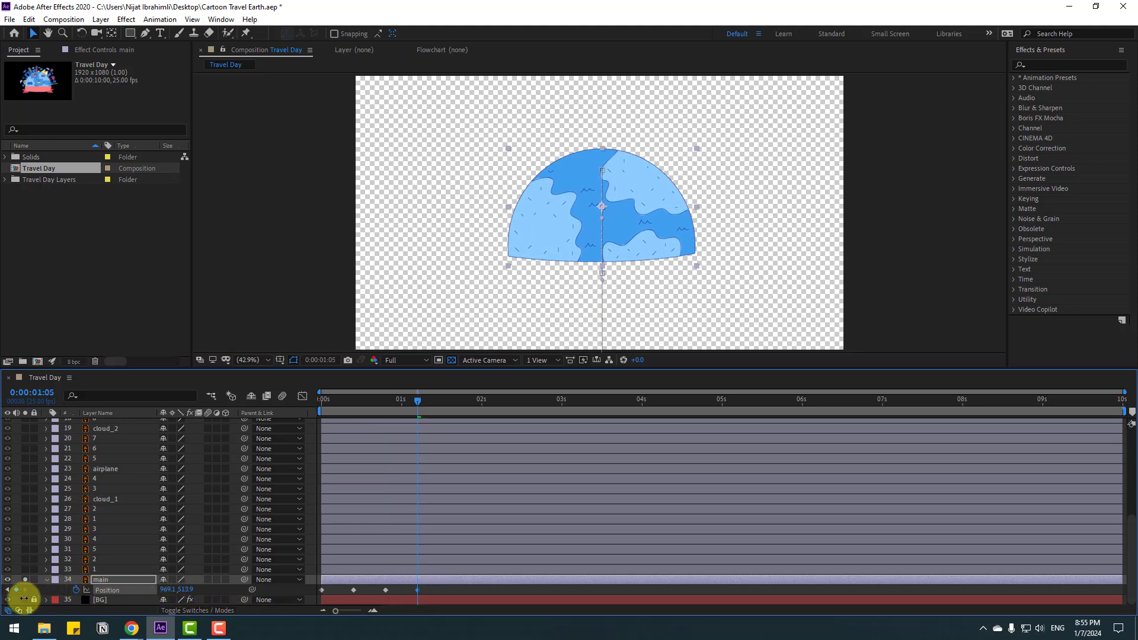
# Add more position keyframes every ten frames from 0:00:01:15 to 0:00:02:20, making the globe's vertical bounces progressively smaller.
pyautogui.hotkey('shift', 'pagedown')
pyautogui.moveTo(179, 591)
pyautogui.mouseDown()
pyautogui.moveTo(293, 592)
pyautogui.moveTo(119, 589)
pyautogui.moveTo(156, 599)
pyautogui.moveTo(233, 589)
pyautogui.moveTo(158, 591)
pyautogui.mouseUp()
pyautogui.hotkey('shift', 'pagedown')
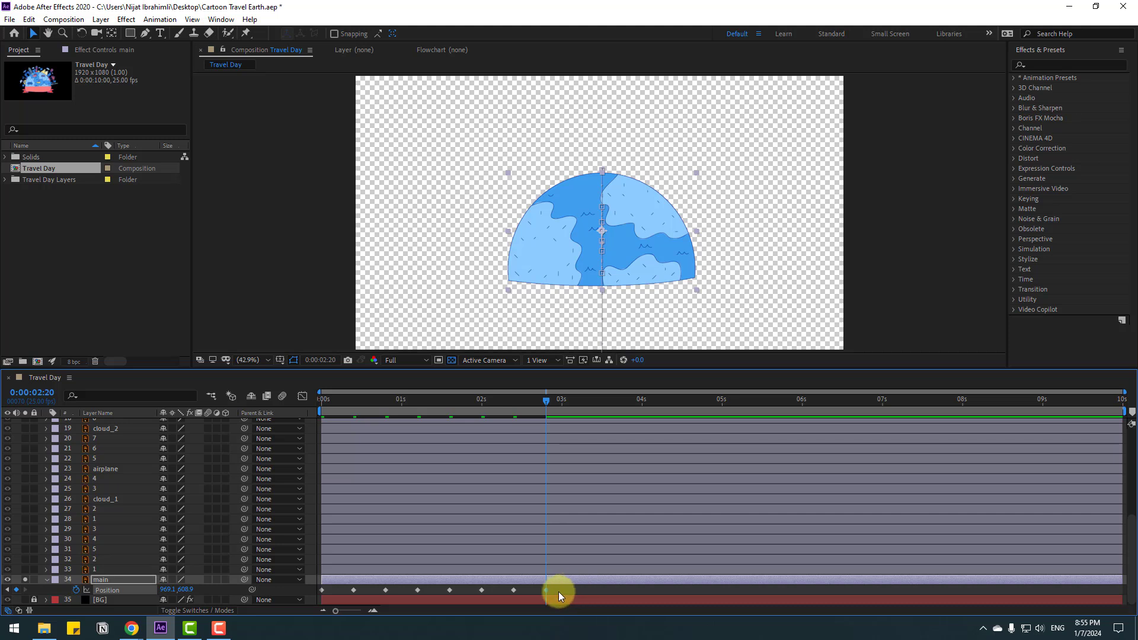
# Apply Easy Ease to all position keyframes of the main layer and preview the bounce.
pyautogui.moveTo(559, 592); pyautogui.dragTo(315, 604)
pyautogui.rightClick(322, 590)
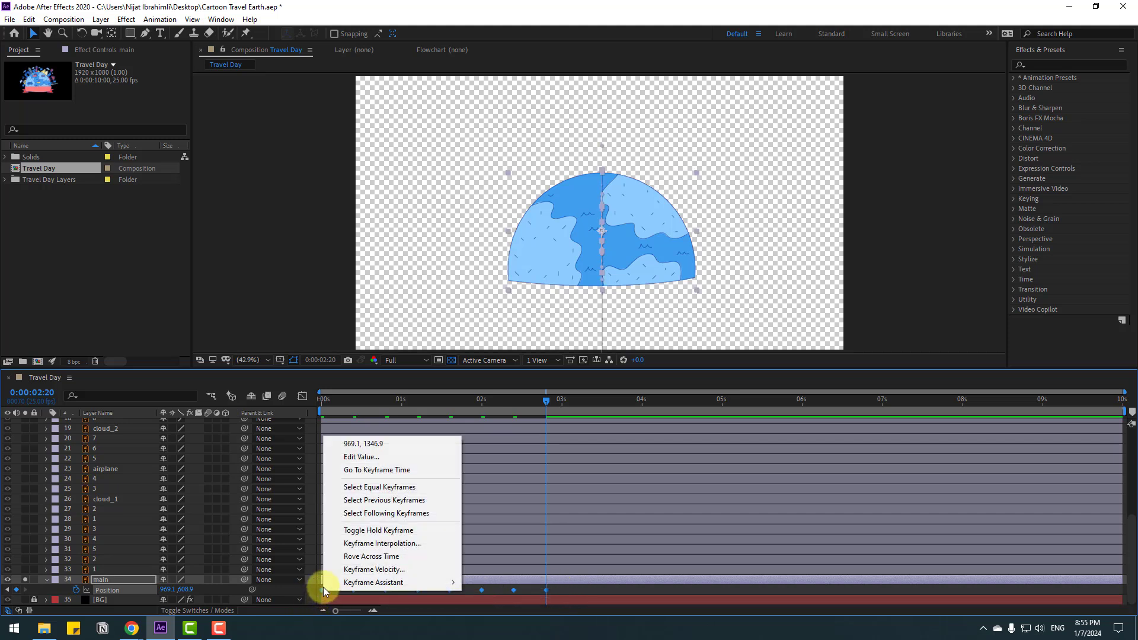
pyautogui.moveTo(347, 583)
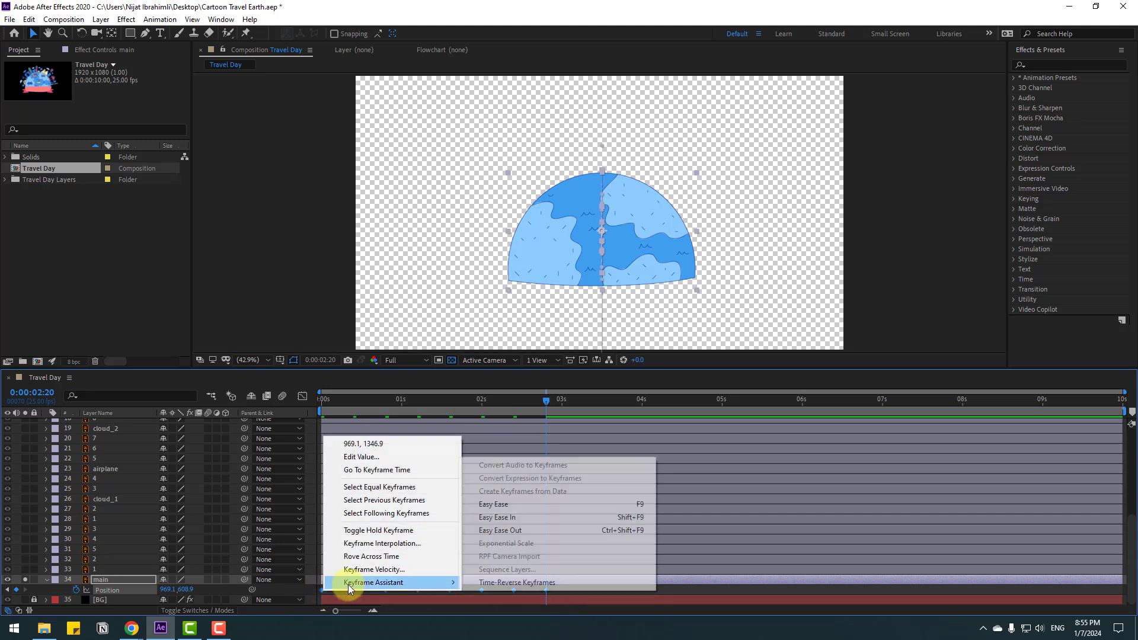
pyautogui.click(627, 506)
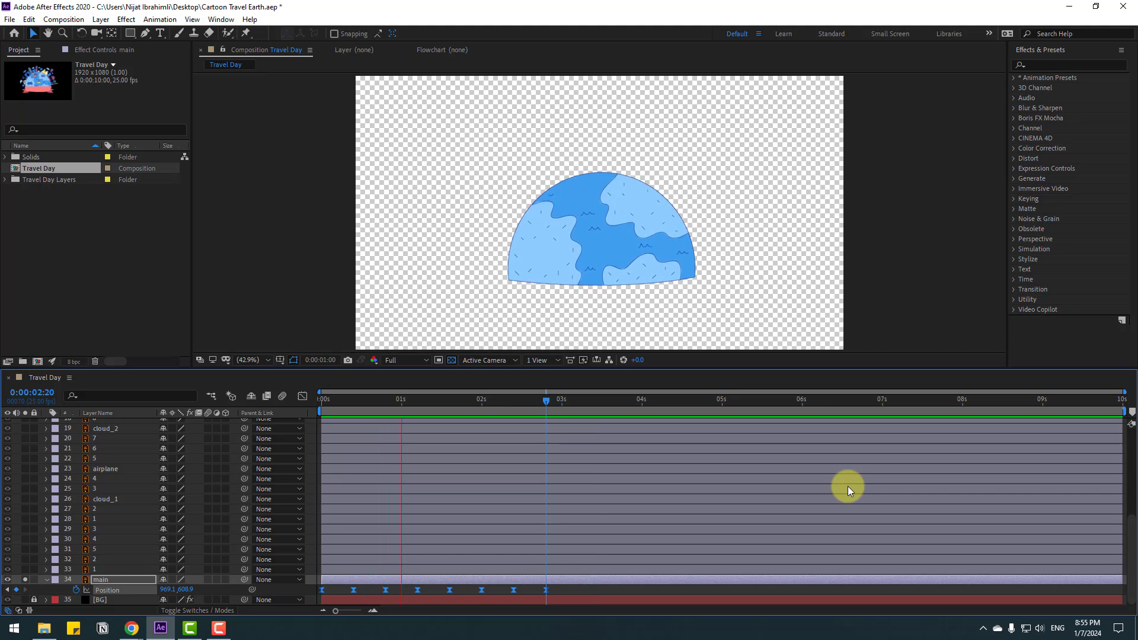
pyautogui.press('space')
# Set the spatial interpolation of all the main layer's position keyframes to Linear and preview the motion.
pyautogui.moveTo(564, 592); pyautogui.dragTo(316, 599)
pyautogui.rightClick(321, 594)
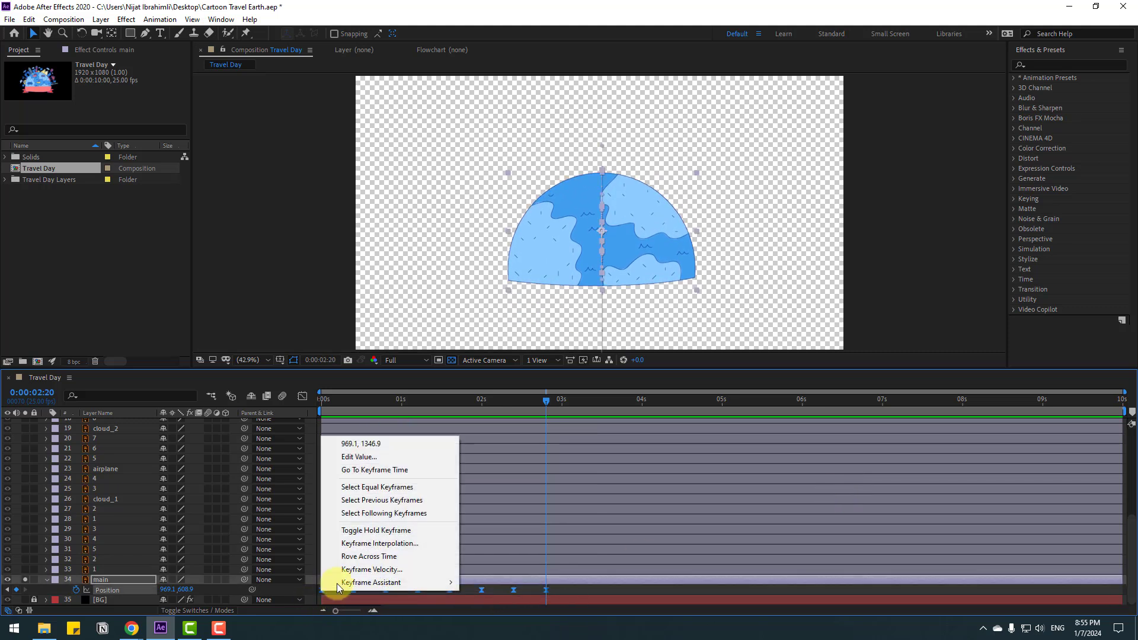
pyautogui.click(386, 544)
pyautogui.click(581, 296)
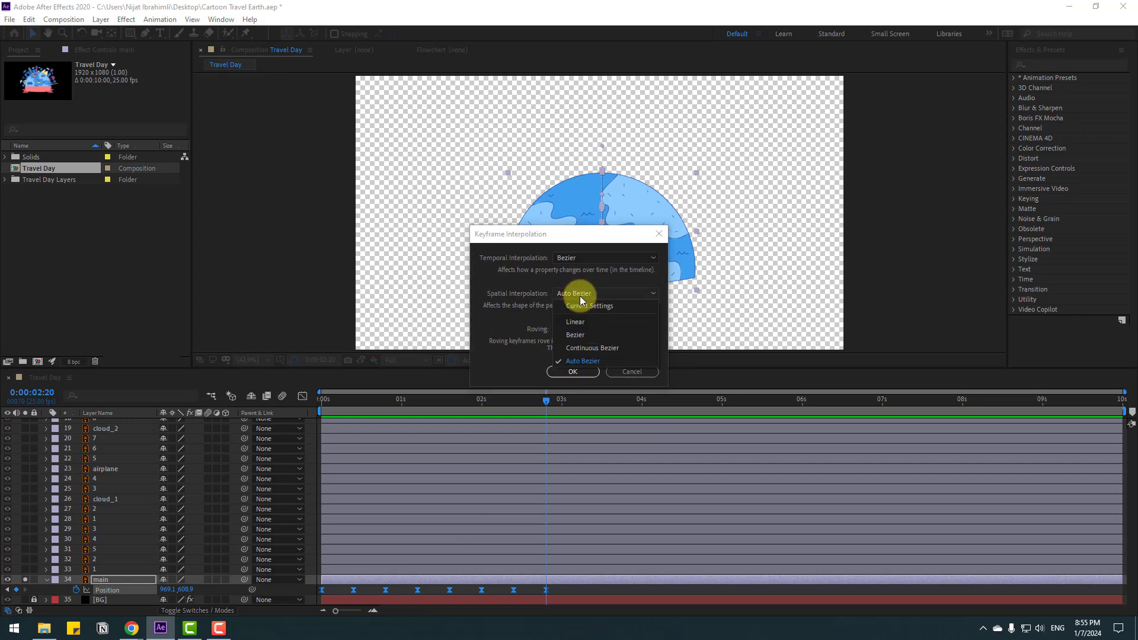
pyautogui.click(577, 321)
pyautogui.click(571, 371)
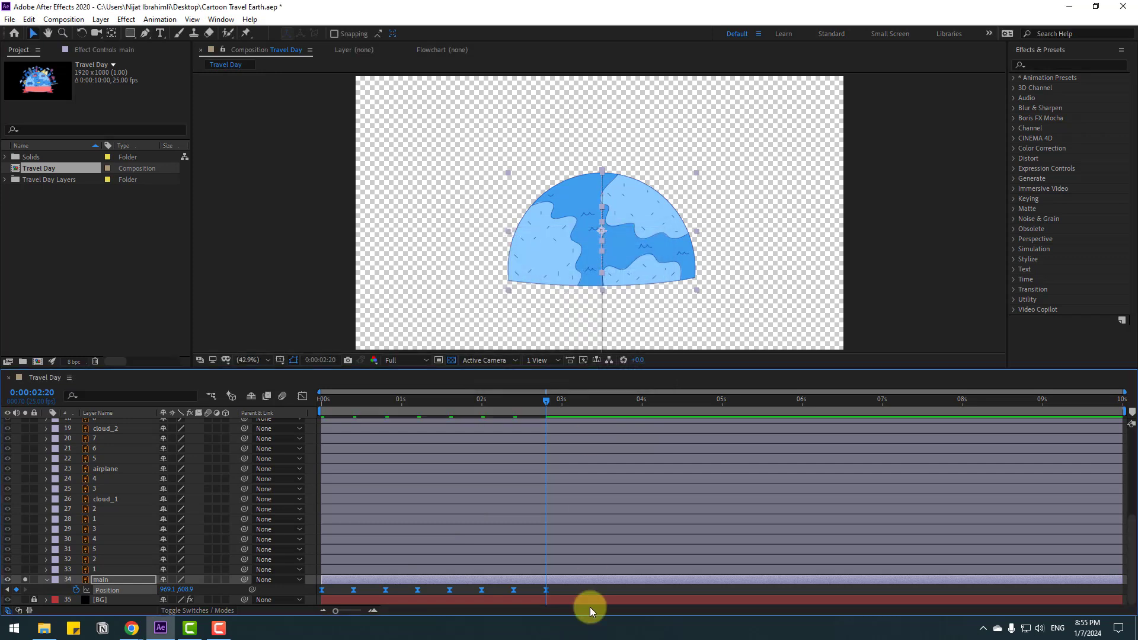
pyautogui.press('space')
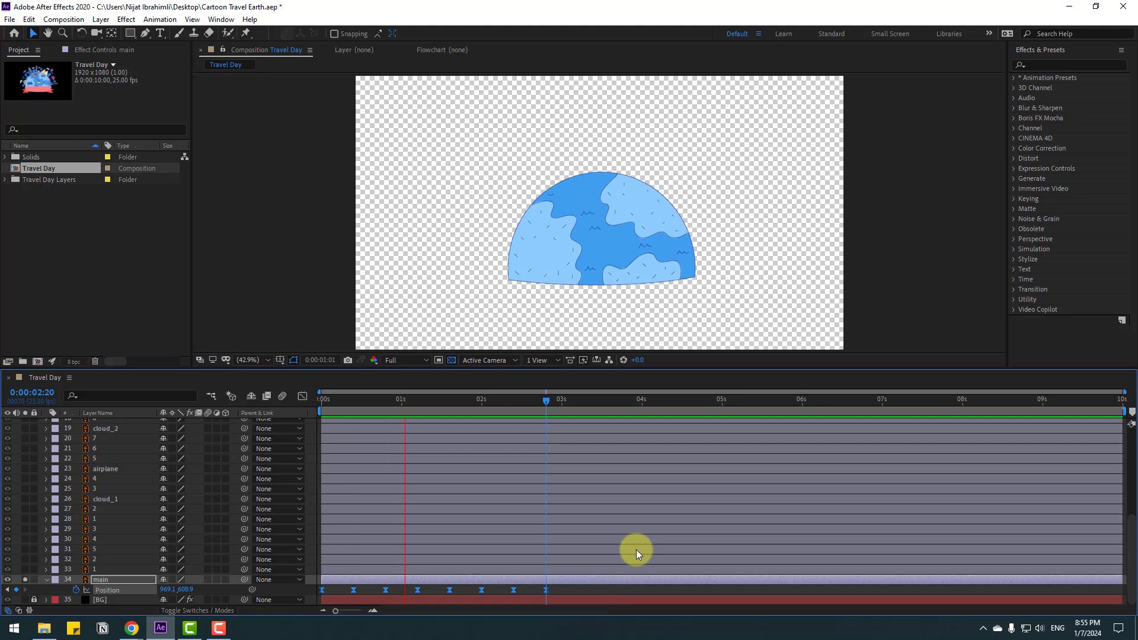
# Return to 0:00:00:00 and keyframe the main layer's scale at 37% width and 100% height, with proportions unlinked.
pyautogui.click(521, 401)
pyautogui.moveTo(517, 403); pyautogui.dragTo(322, 411)
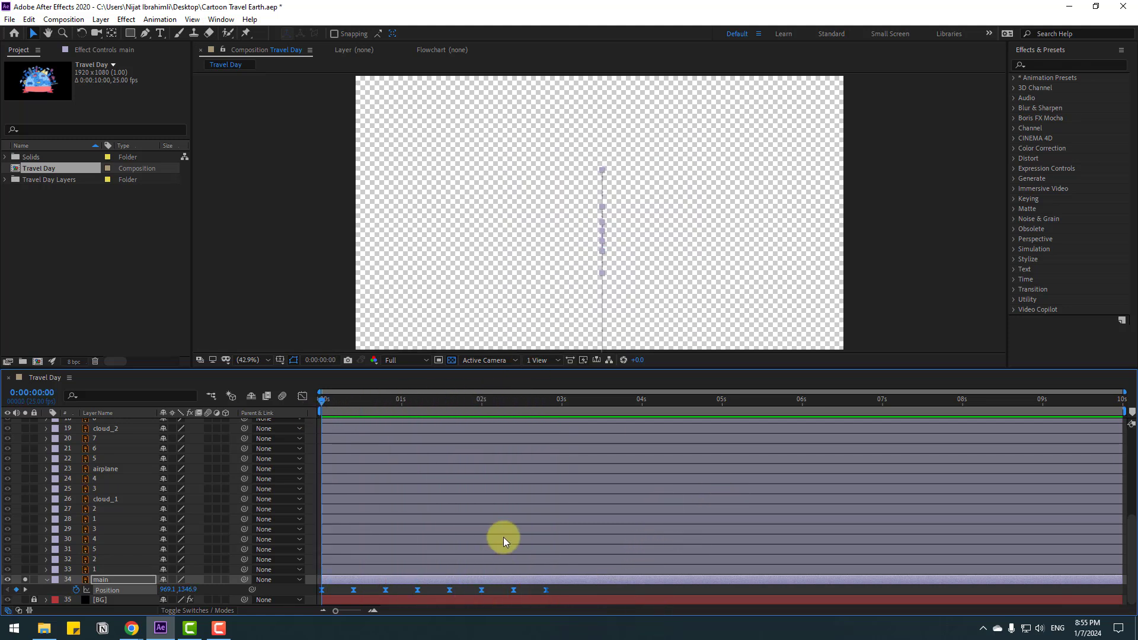
pyautogui.hotkey('shift', 's')
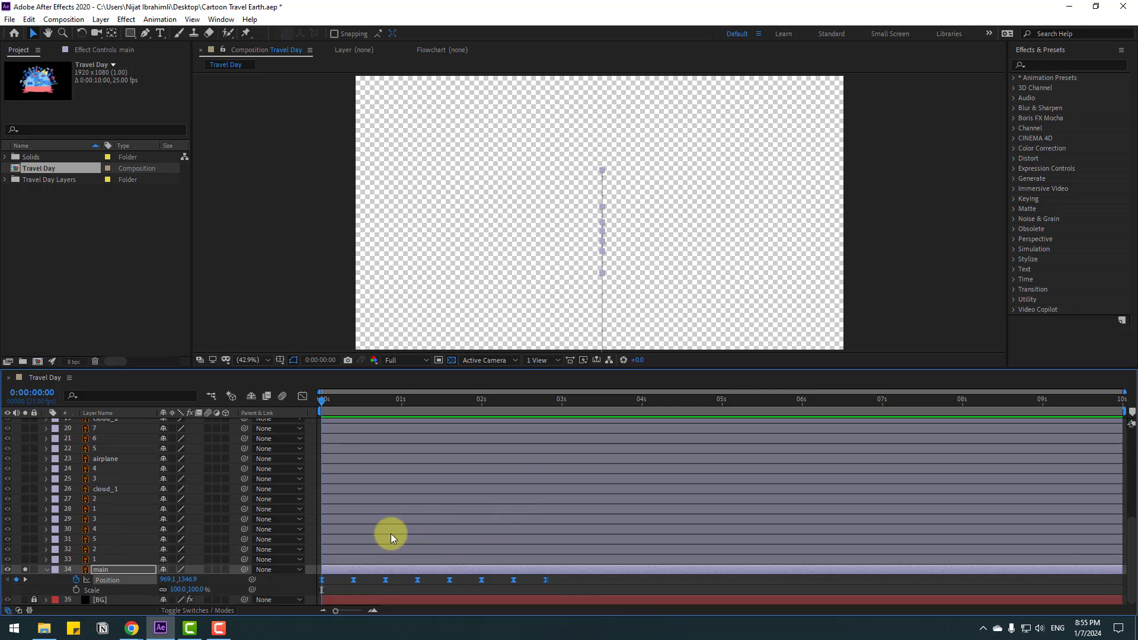
pyautogui.press(',')
pyautogui.press(',')
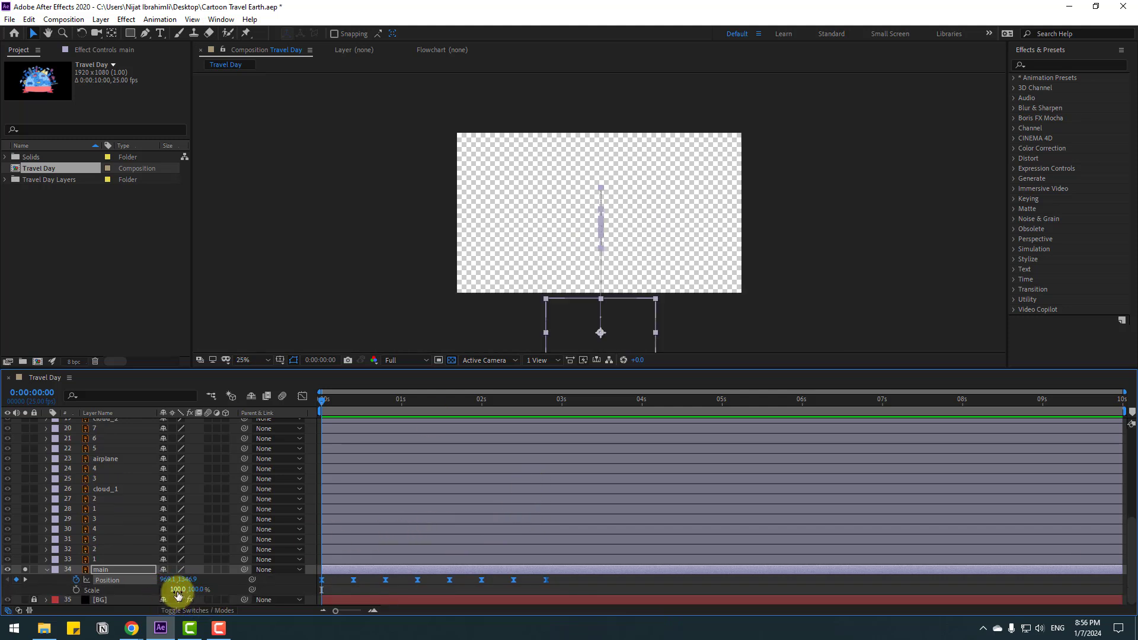
pyautogui.moveTo(178, 590); pyautogui.dragTo(141, 593)
pyautogui.click(83, 593)
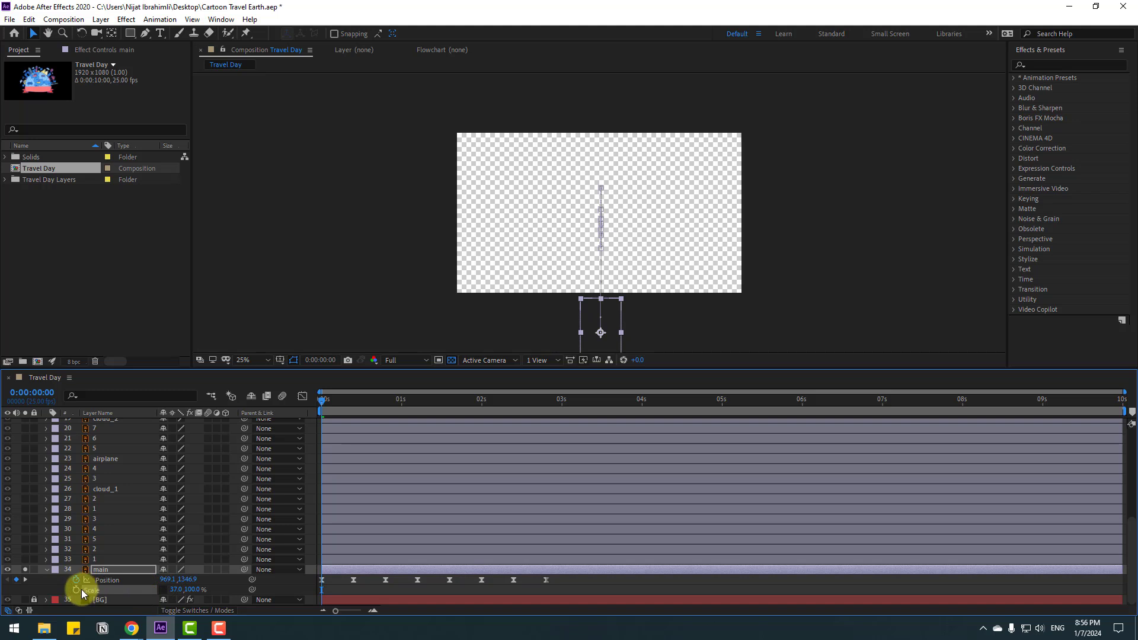
# At 0:00:00:10, set the main layer's horizontal scale to 110%.
pyautogui.moveTo(331, 405); pyautogui.dragTo(353, 405)
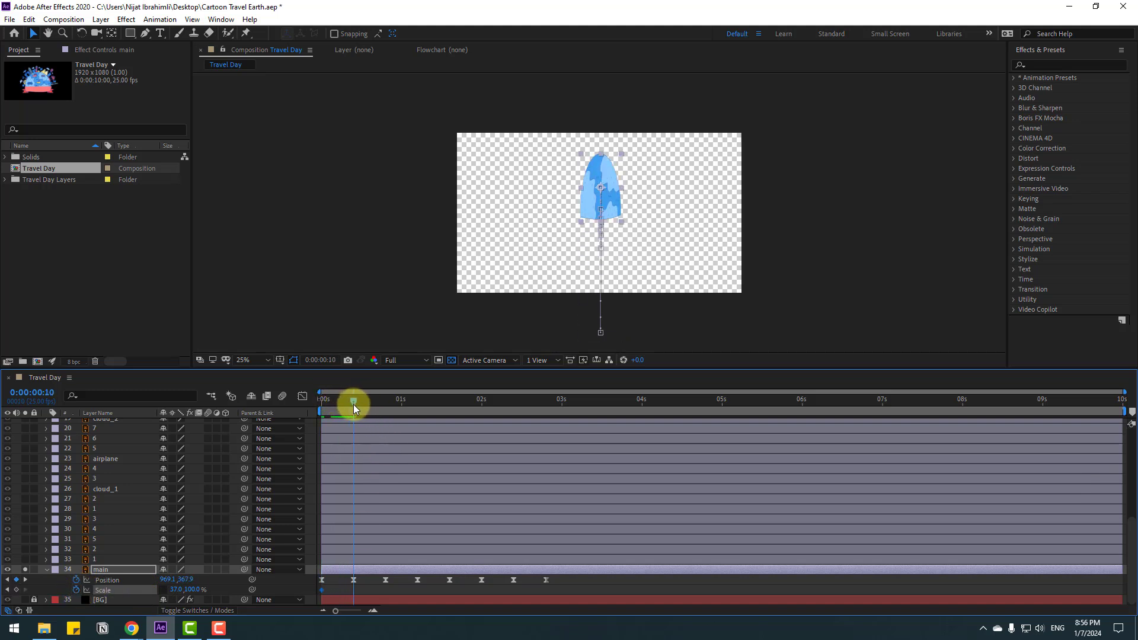
pyautogui.click(311, 585)
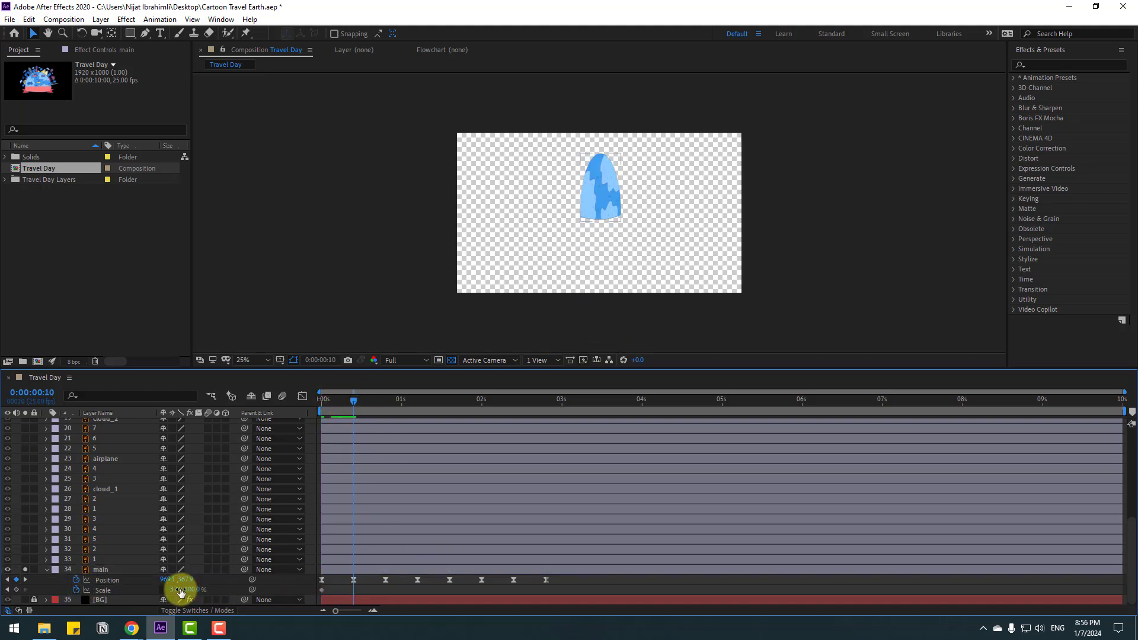
pyautogui.press('Return')
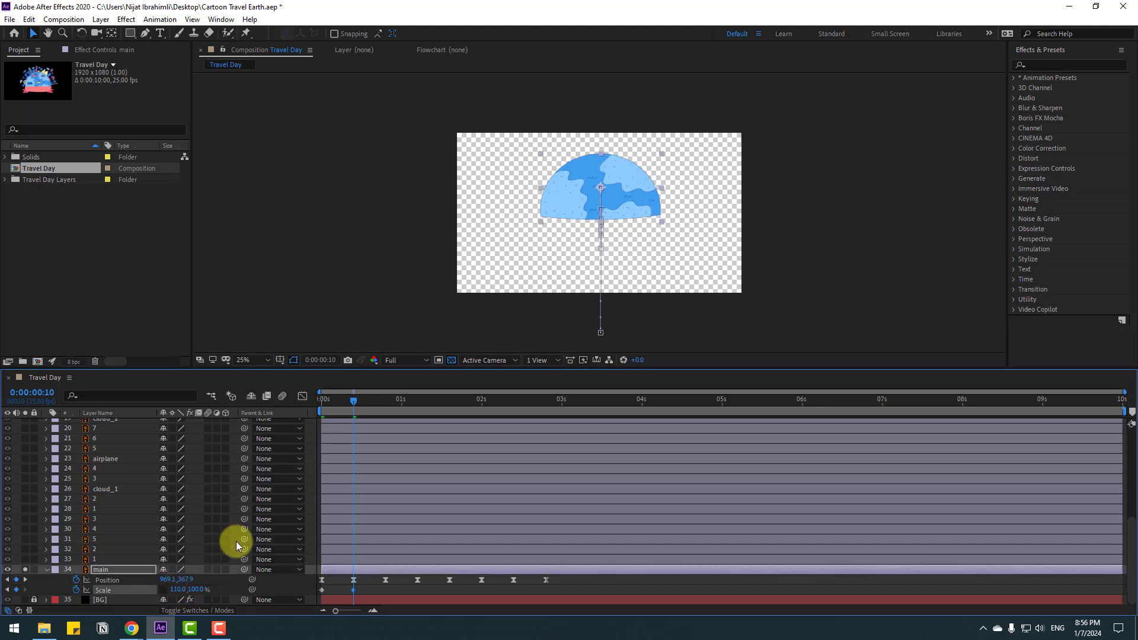
# At 0:00:00:20, set the main layer's horizontal scale to 95%.
pyautogui.hotkey('shift', 'pagedown')
pyautogui.click(182, 589)
pyautogui.write('9')
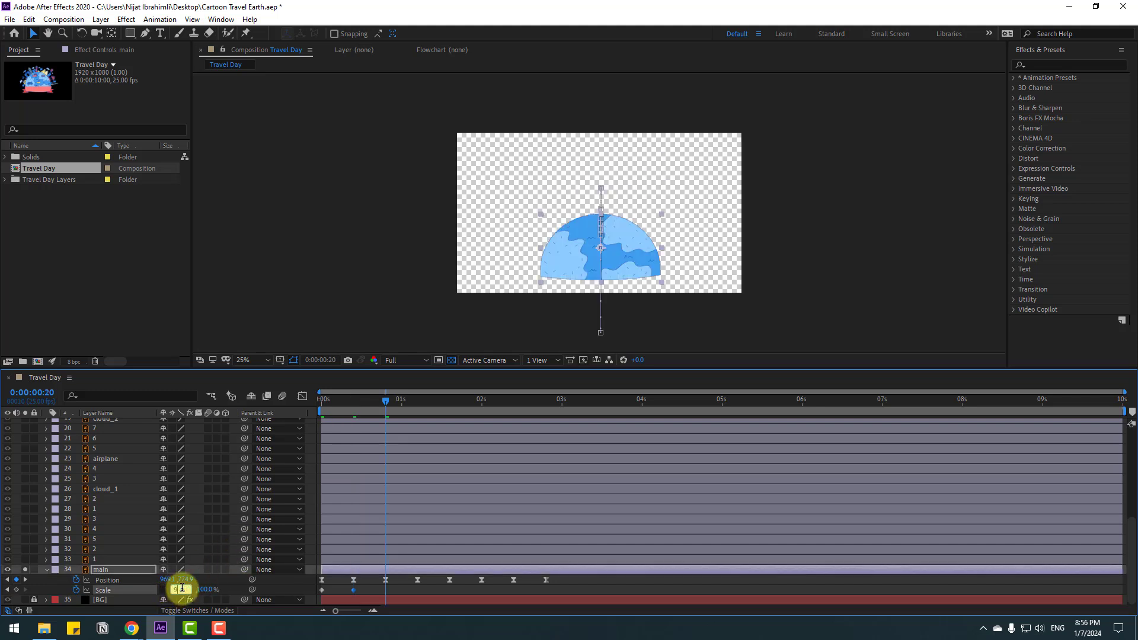
pyautogui.write('5')
pyautogui.press('Return')
# At 0:00:01:05, set the main layer's horizontal scale to 105%.
pyautogui.hotkey('shift', 'pagedown')
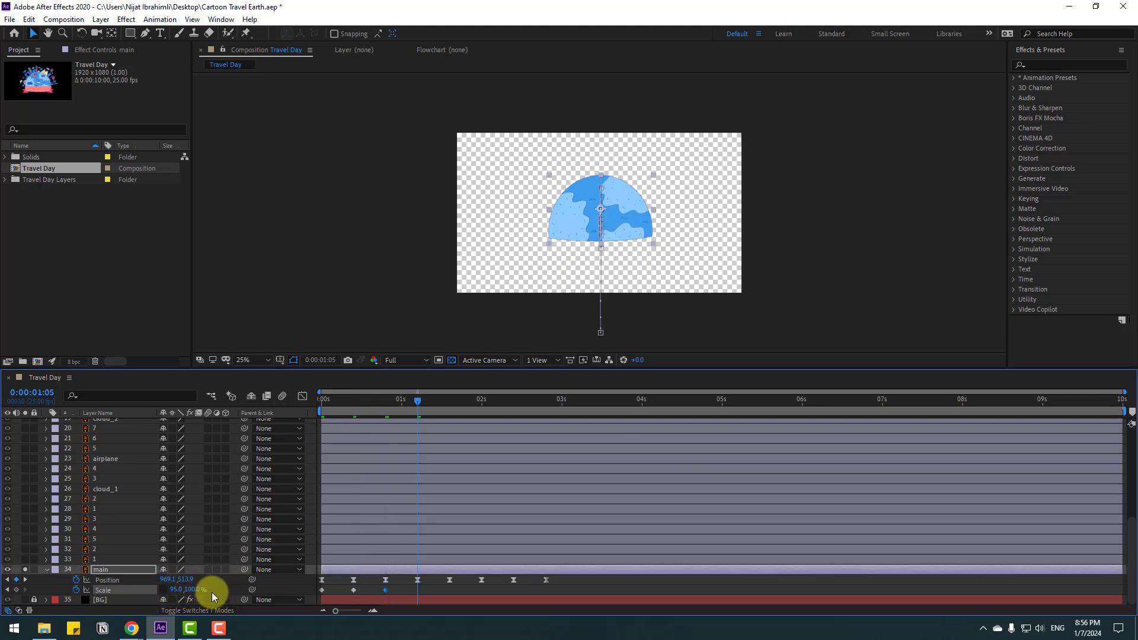
pyautogui.click(178, 590)
pyautogui.write('105')
pyautogui.press('Return')
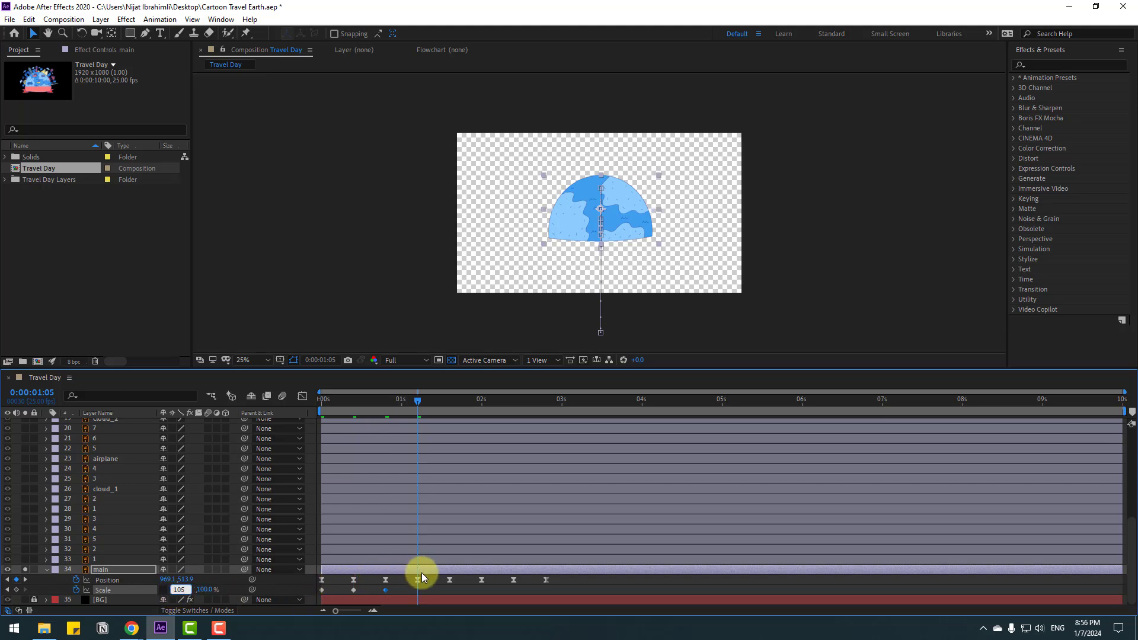
# At 0:00:01:15, set the main layer's horizontal scale to 100%.
pyautogui.hotkey('shift', 'pagedown')
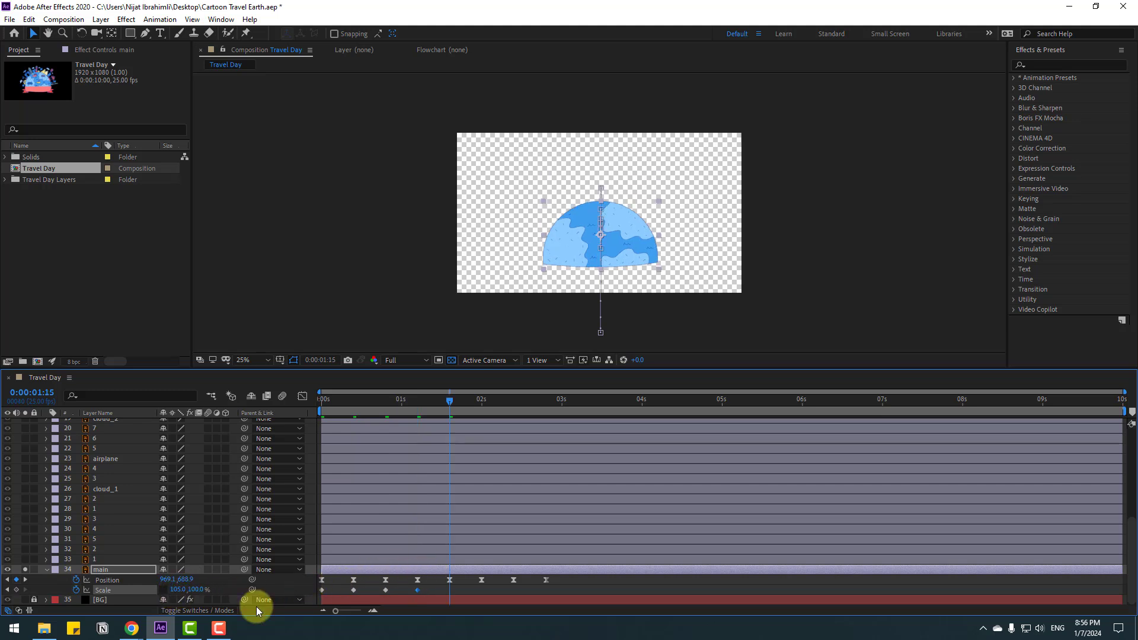
pyautogui.click(178, 589)
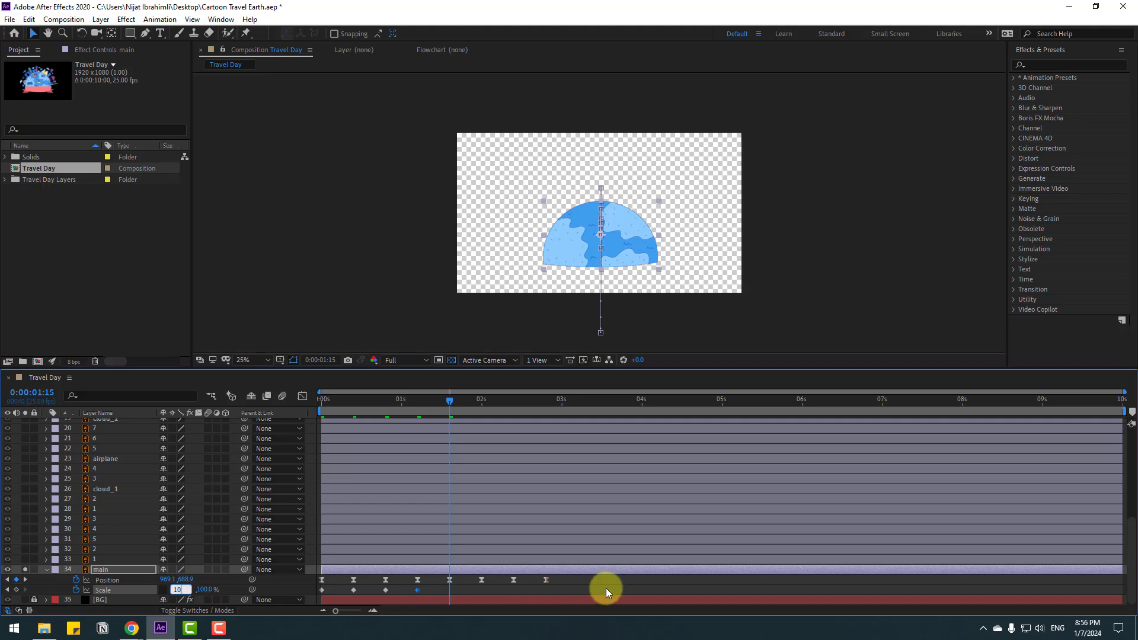
pyautogui.press('Return')
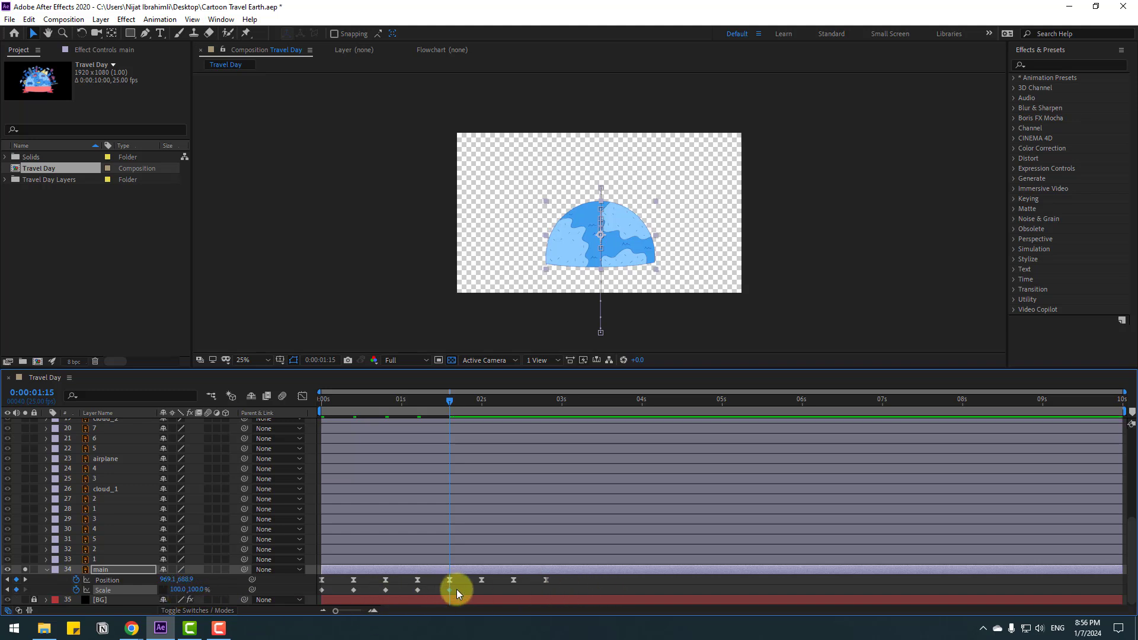
# Apply Easy Ease to all scale keyframes of the main layer.
pyautogui.rightClick(322, 590)
pyautogui.moveTo(415, 581)
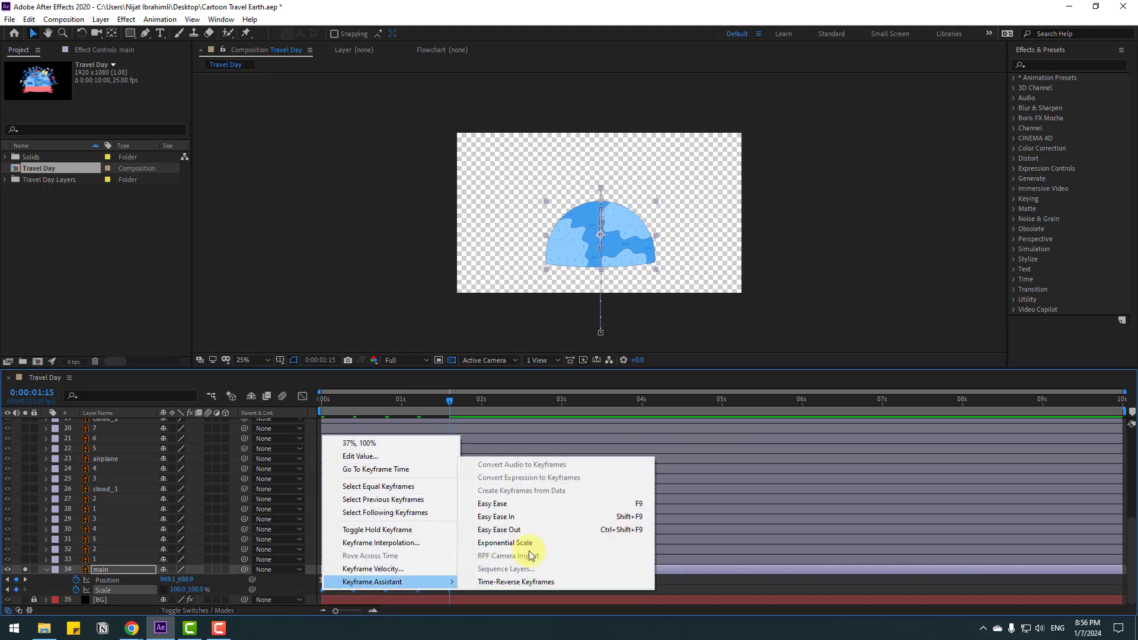
pyautogui.click(512, 504)
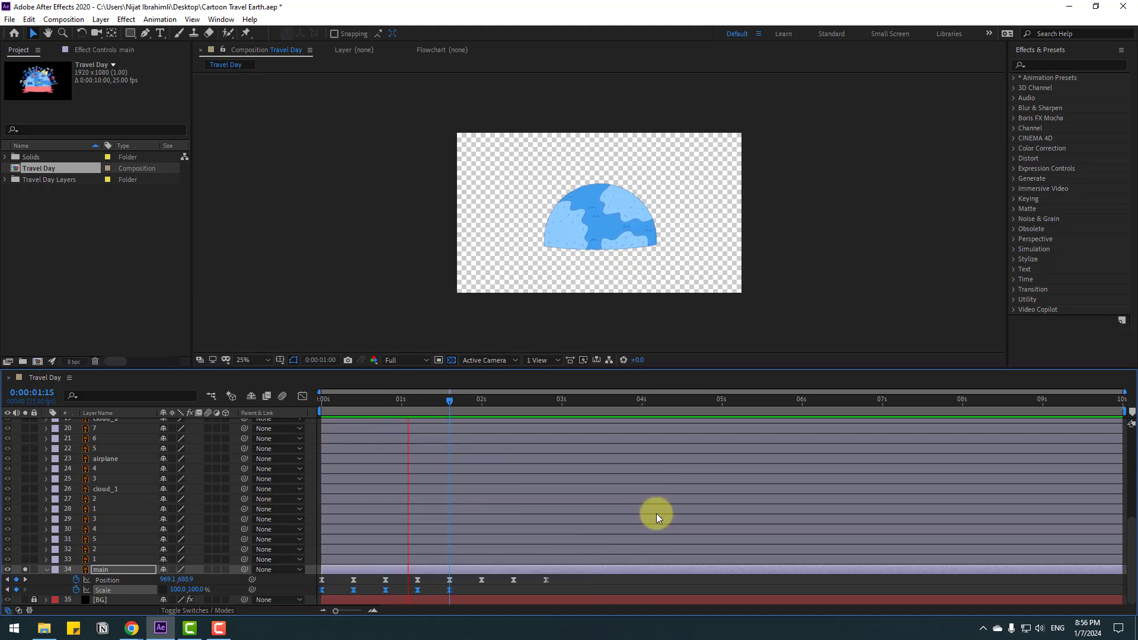
# Shift all of the main layer's scale keyframes about four frames later and preview the bounce with the composition fitted to the viewer.
pyautogui.moveTo(341, 601)
pyautogui.mouseDown()
pyautogui.moveTo(321, 593)
pyautogui.moveTo(338, 591)
pyautogui.mouseUp()
pyautogui.press('space')
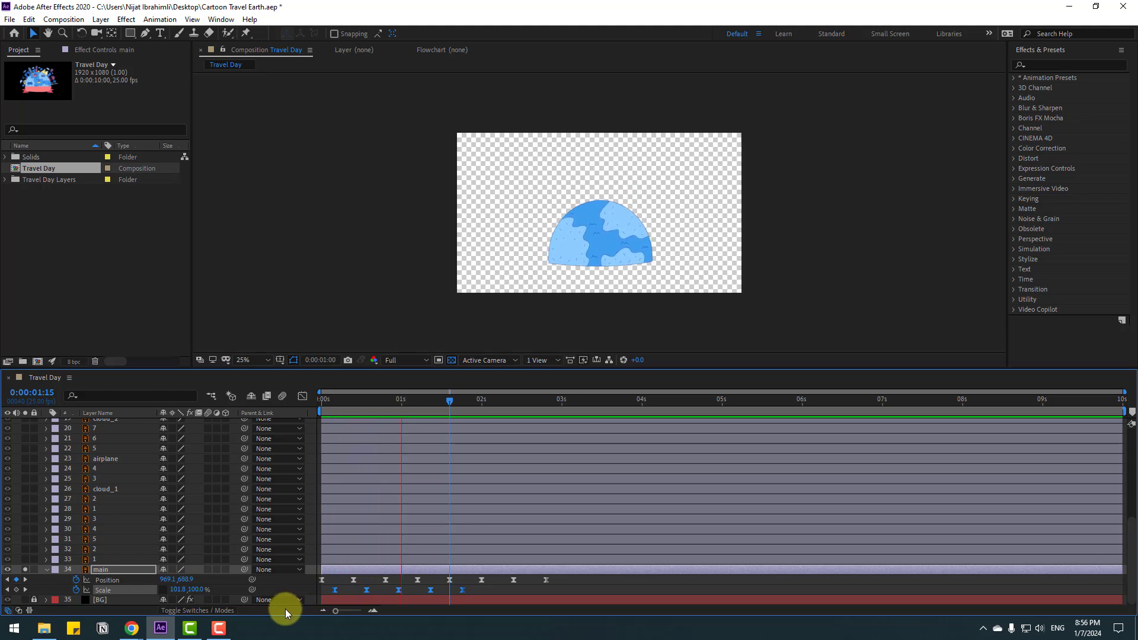
pyautogui.click(246, 359)
pyautogui.click(252, 374)
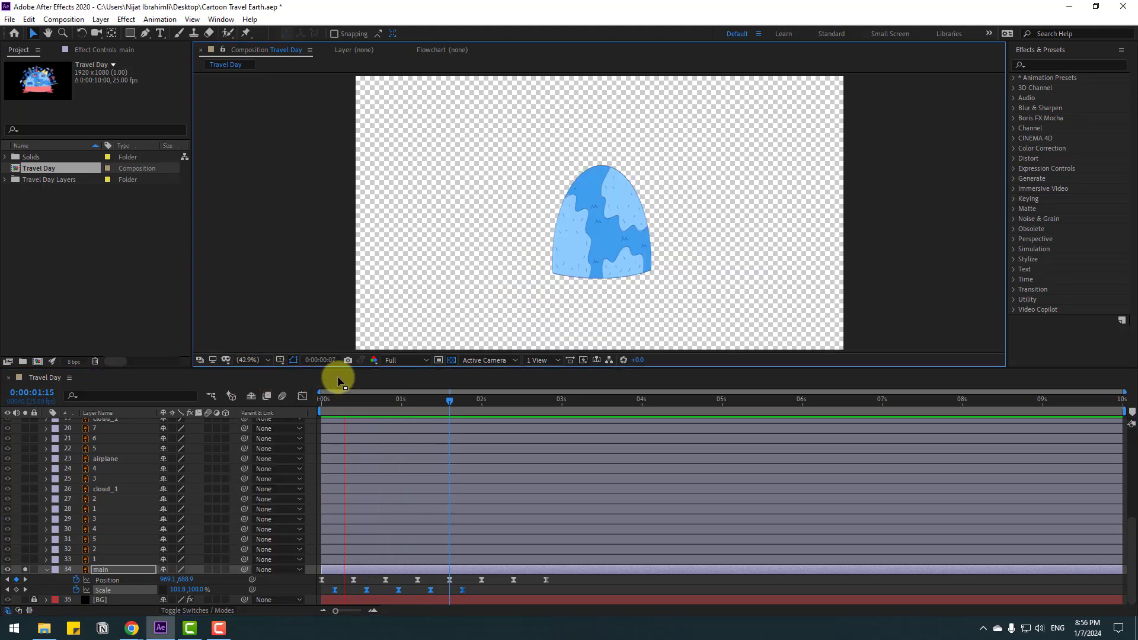
pyautogui.press('space')
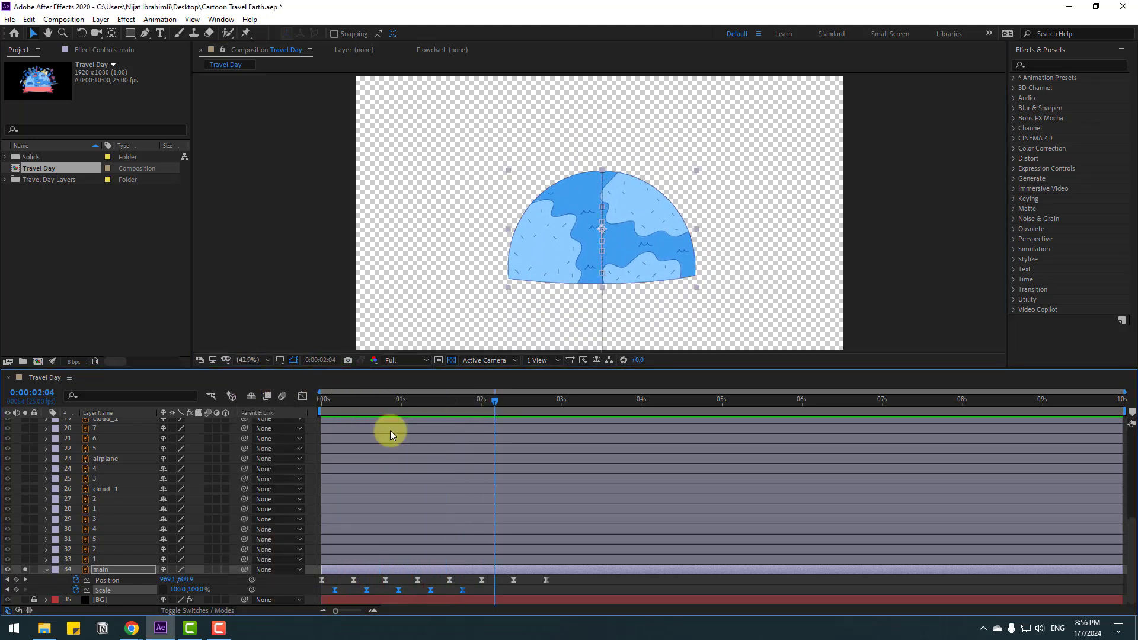
# Turn off solo for the main layer and parent all the layers above it, 1 through 33, to main.
pyautogui.click(45, 569)
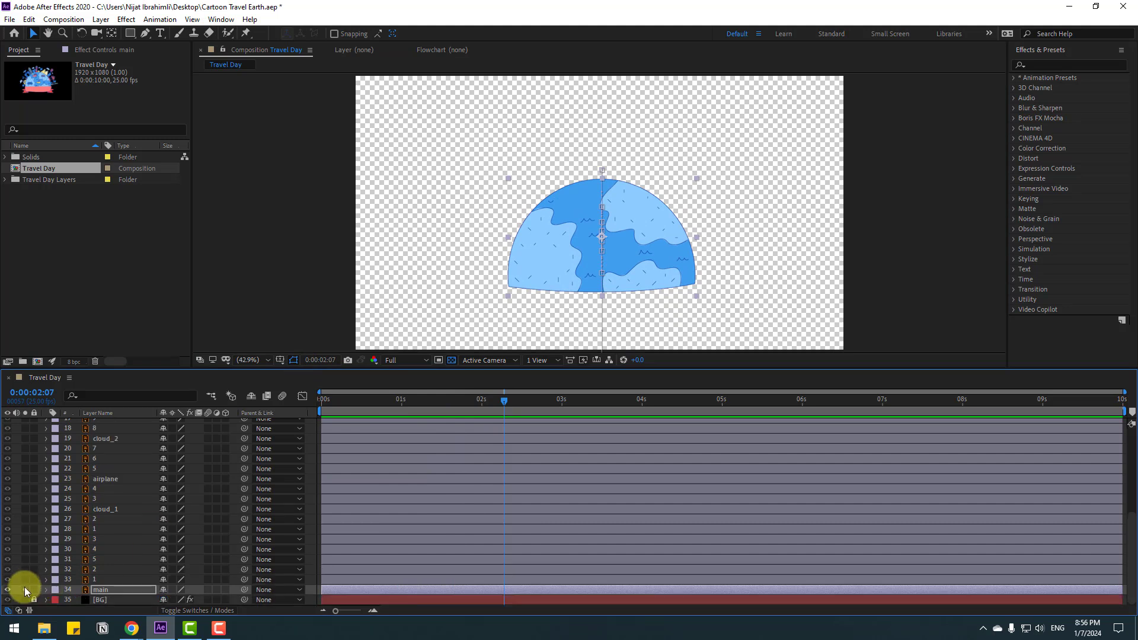
pyautogui.click(25, 589)
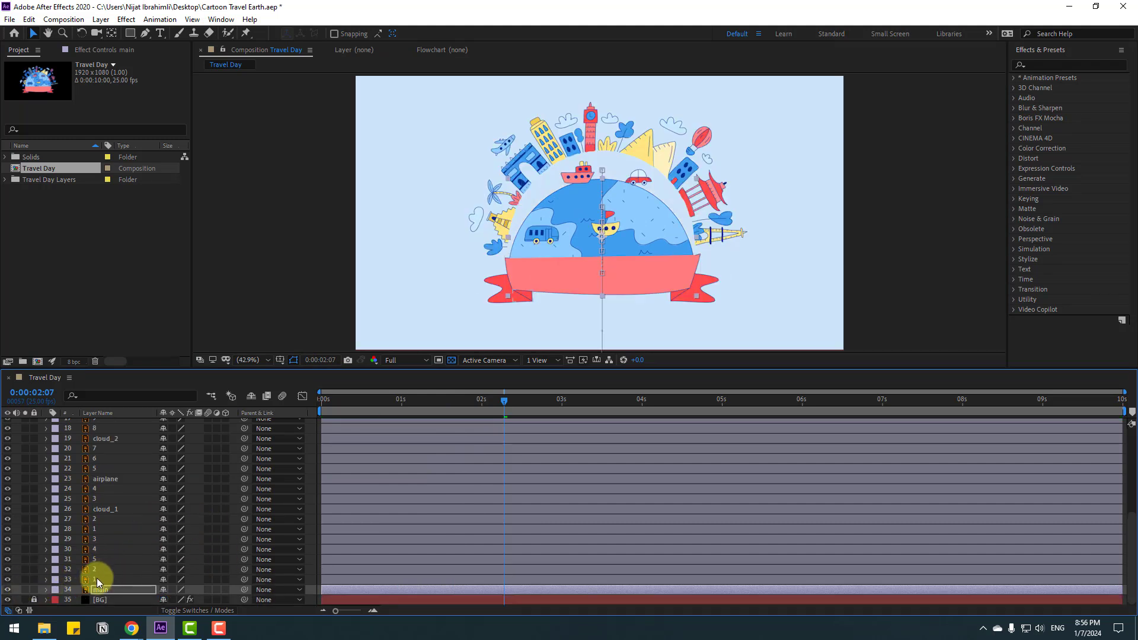
pyautogui.click(94, 580)
pyautogui.scroll(5, 105, 542)
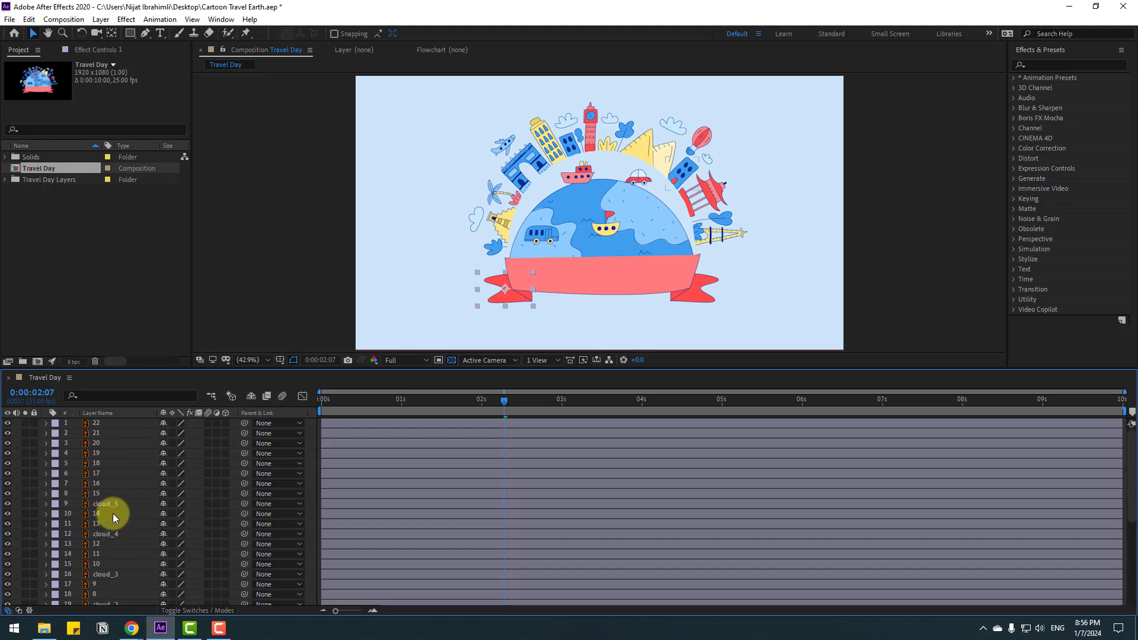
pyautogui.keyDown('shift'); pyautogui.click(104, 423); pyautogui.keyUp('shift')
pyautogui.scroll(-5, 127, 500)
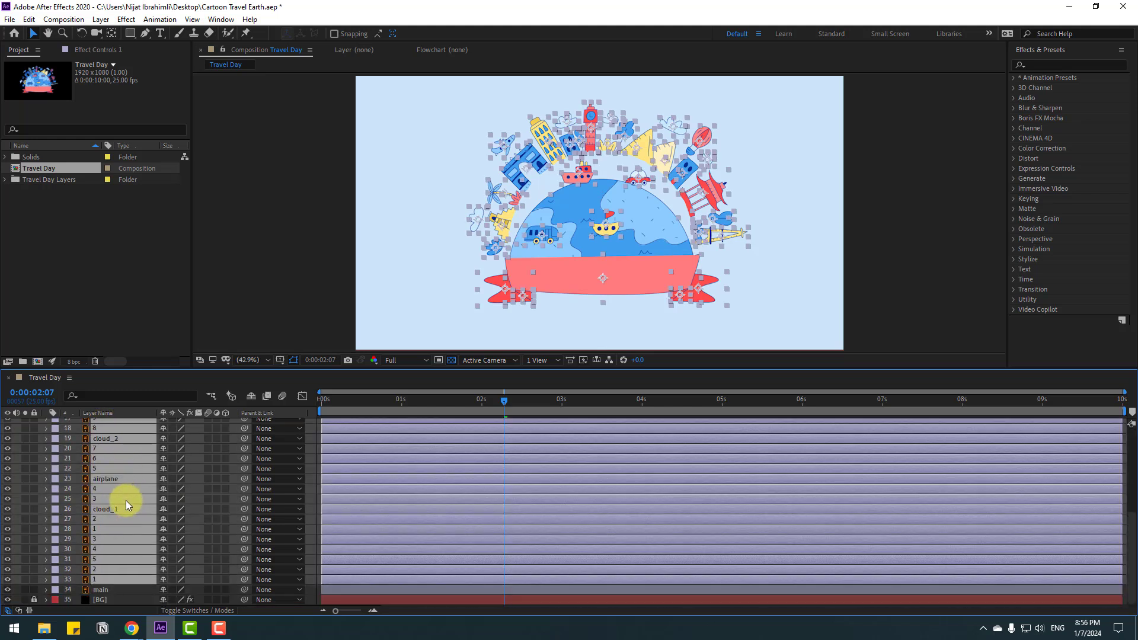
pyautogui.moveTo(243, 581); pyautogui.dragTo(95, 590)
pyautogui.click(297, 310)
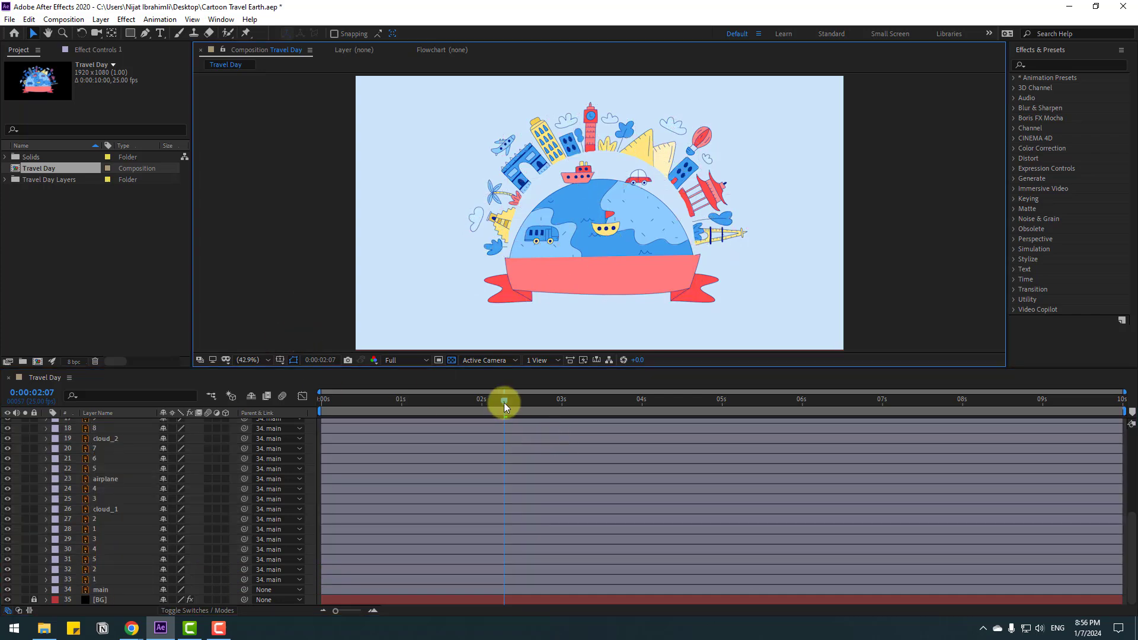
# At 0:00:04:01, select the landmark, vehicle and cloud layers, 1 through 28, and move them down together onto the globe's edge.
pyautogui.moveTo(503, 401); pyautogui.dragTo(645, 406)
pyautogui.click(100, 590)
pyautogui.click(96, 529)
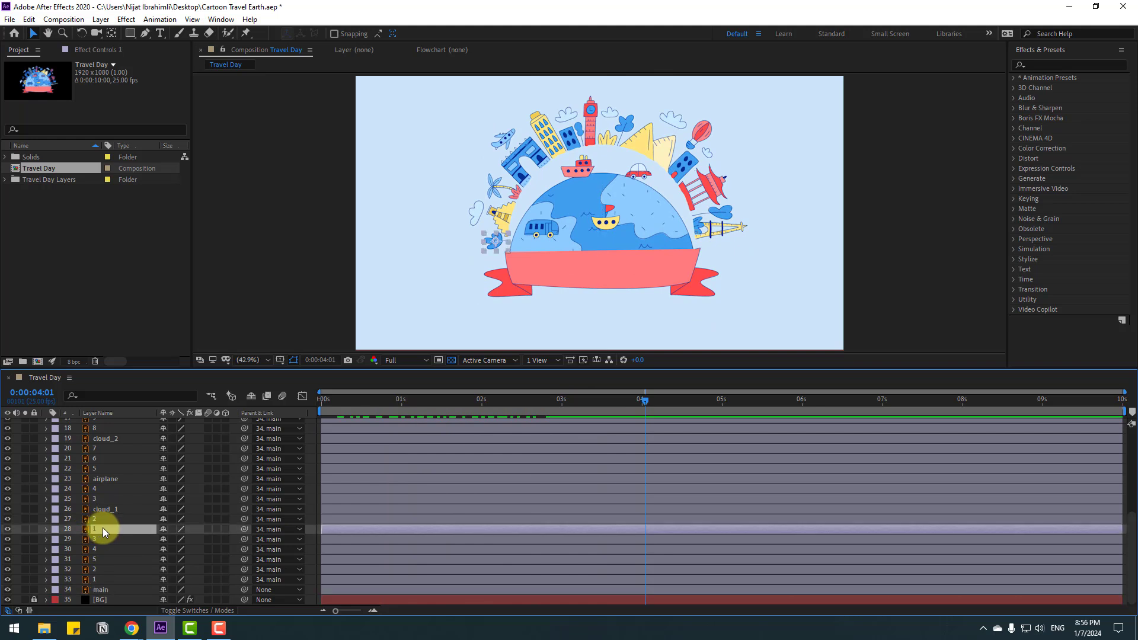
pyautogui.scroll(5, 118, 522)
pyautogui.hotkey('ctrl', 'a')
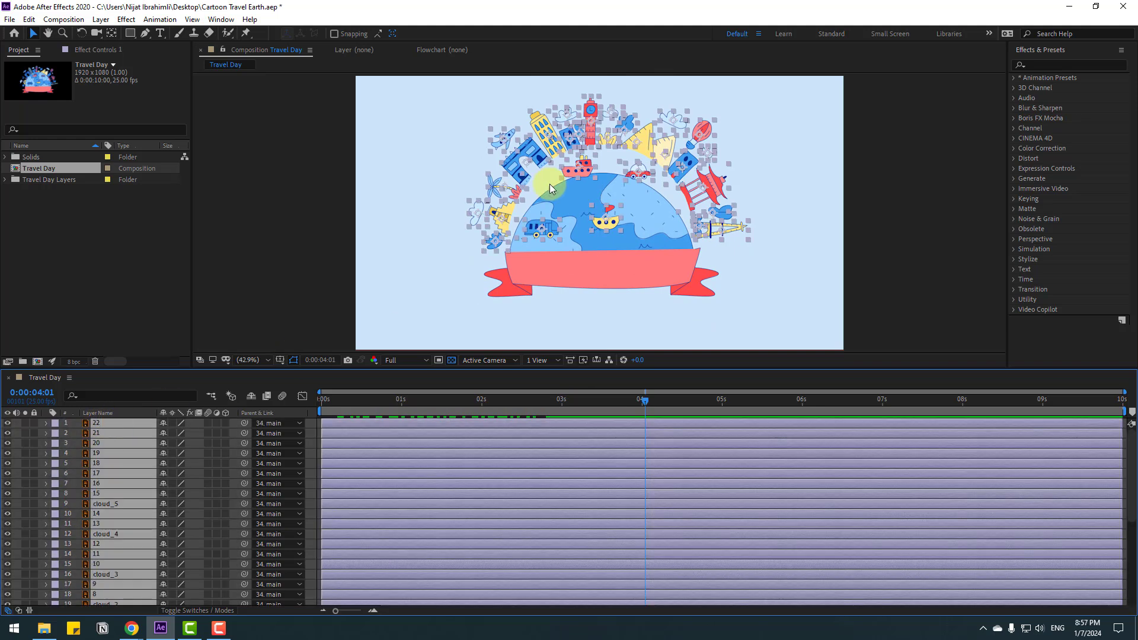
pyautogui.scroll(1, 549, 184)
pyautogui.moveTo(591, 129); pyautogui.dragTo(592, 152)
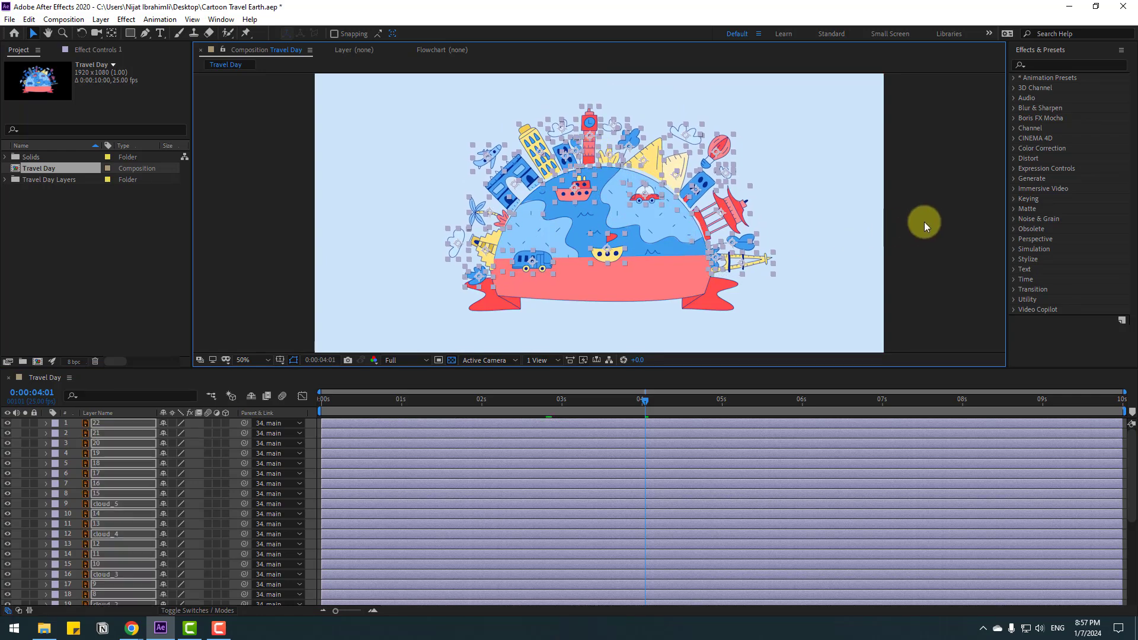
pyautogui.hotkey('ctrl', 'z')
pyautogui.click(925, 223)
# Nudge the stepped yellow pyramid, the blue arch and the tall yellow tower individually so their bases meet the globe's edge.
pyautogui.scroll(2, 473, 251)
pyautogui.moveTo(329, 308); pyautogui.dragTo(617, 245)
pyautogui.scroll(-1, 616, 246)
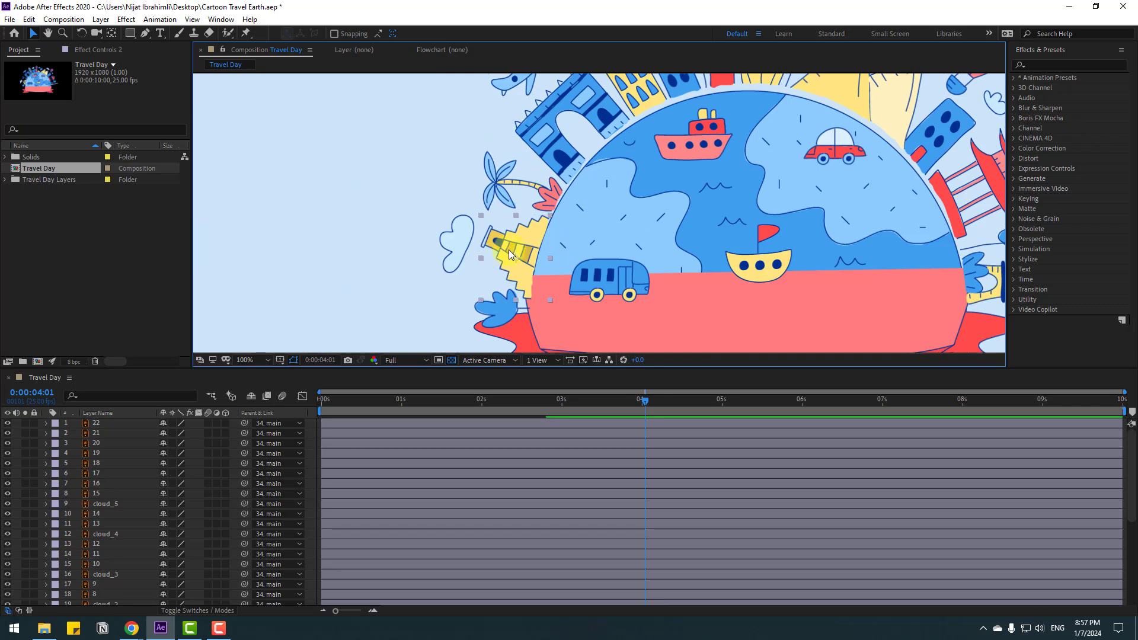
pyautogui.moveTo(505, 251); pyautogui.dragTo(509, 249)
pyautogui.hotkey('ctrl', 'z')
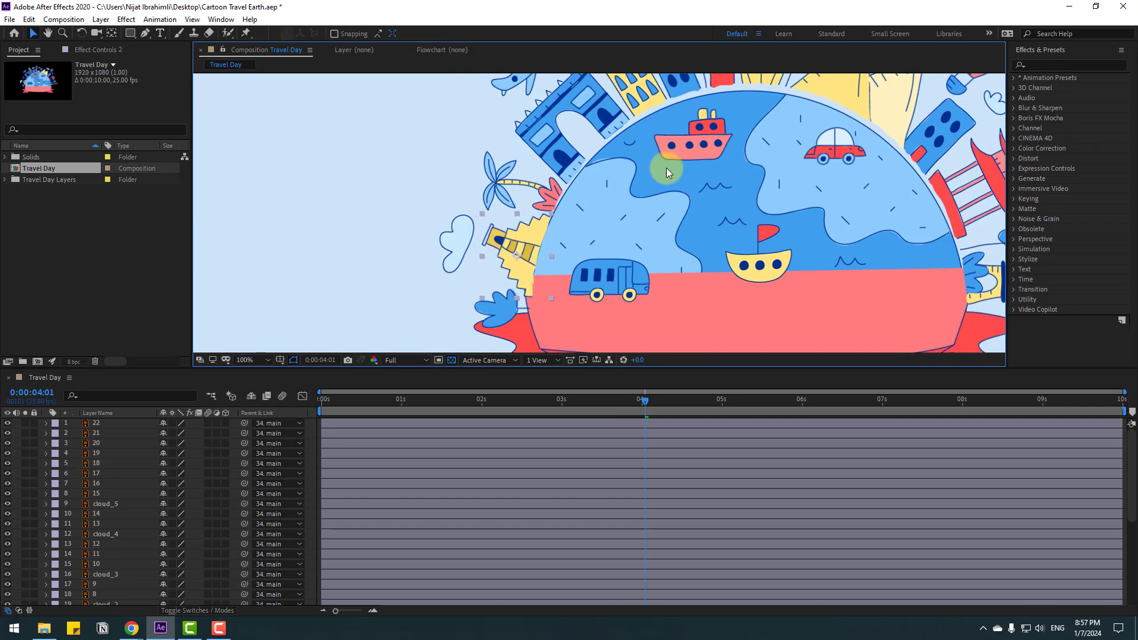
pyautogui.moveTo(666, 169); pyautogui.dragTo(634, 230)
pyautogui.moveTo(548, 172); pyautogui.dragTo(549, 176)
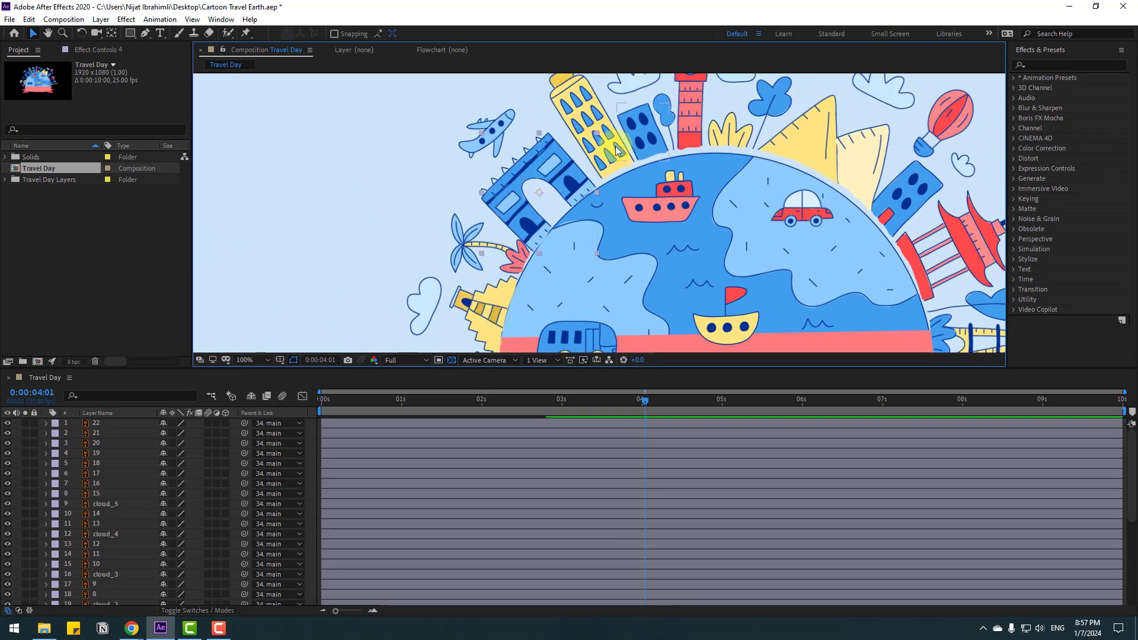
pyautogui.click(616, 145)
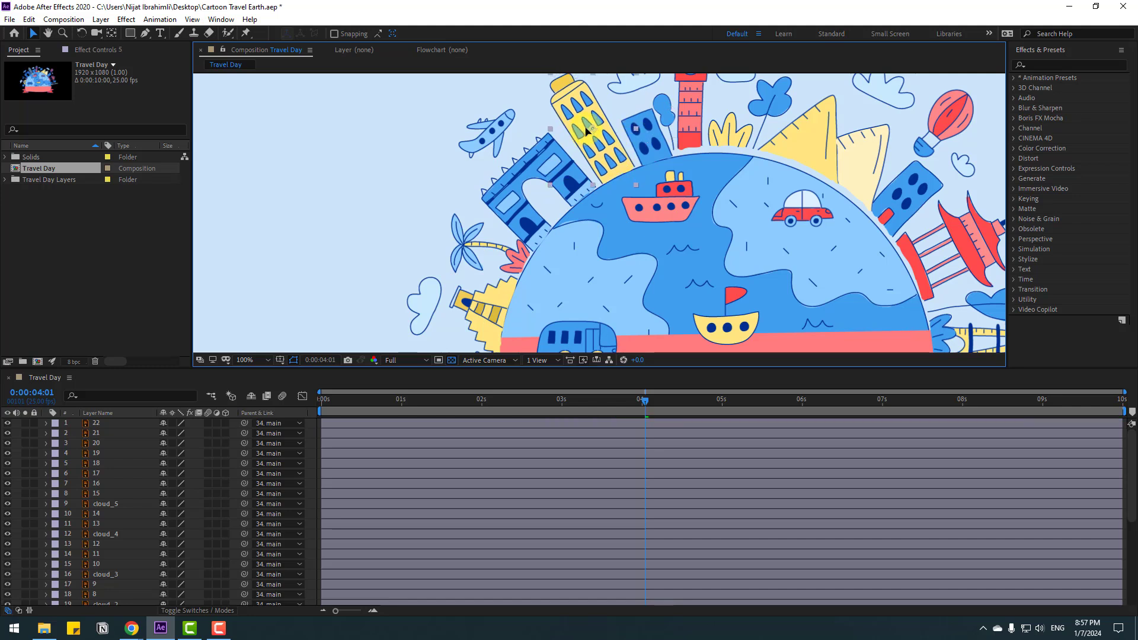
# Nudge the clock tower, yellow bush, both pointed pyramids, the blue building beside them and the red pagoda individually onto the globe's edge.
pyautogui.moveTo(678, 89); pyautogui.dragTo(617, 159)
pyautogui.click(611, 151)
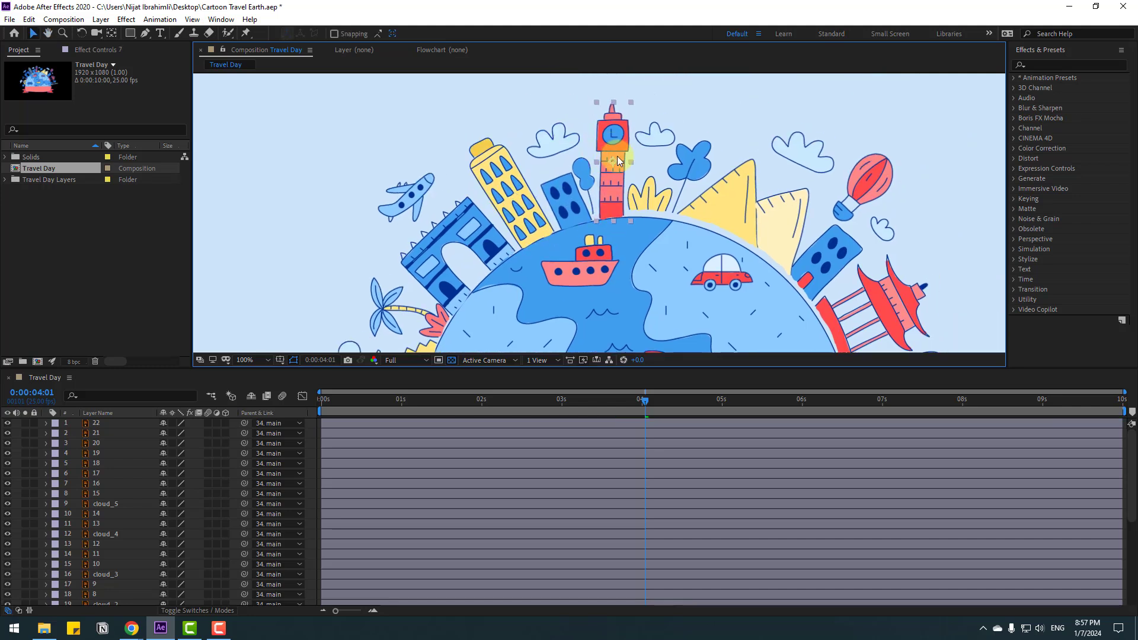
pyautogui.moveTo(660, 197); pyautogui.dragTo(656, 196)
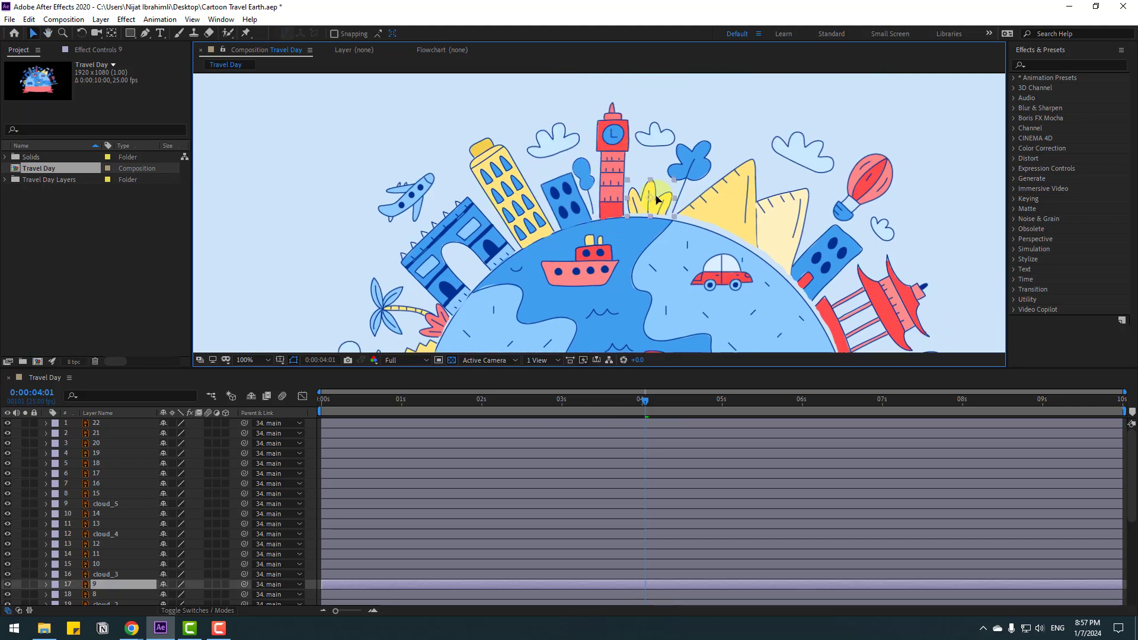
pyautogui.click(685, 172)
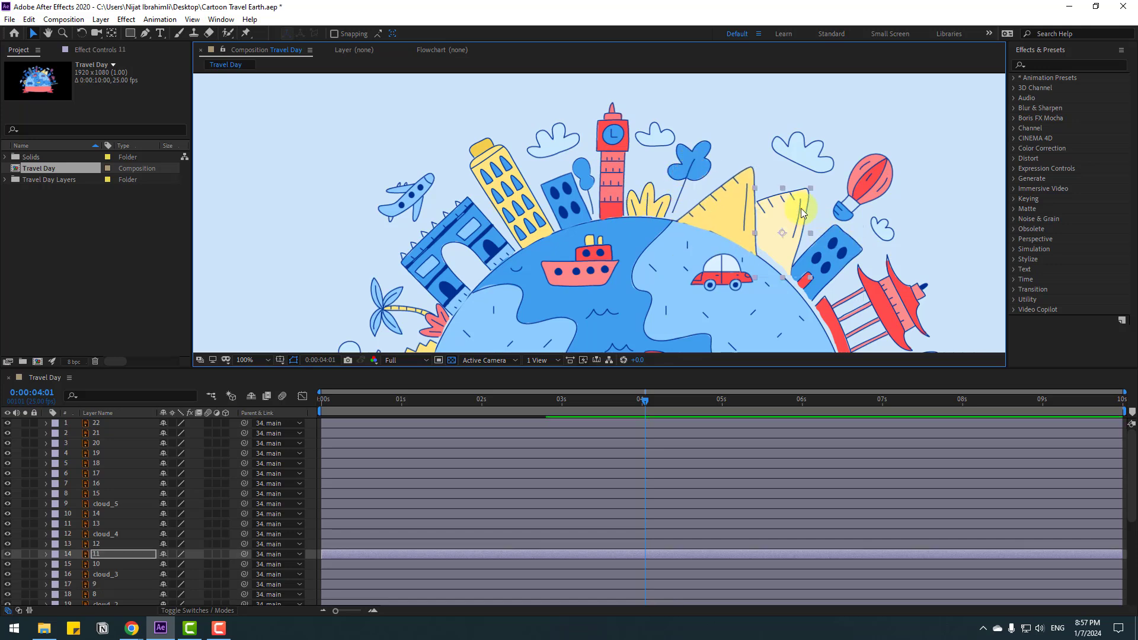
pyautogui.moveTo(802, 209); pyautogui.dragTo(798, 216)
pyautogui.moveTo(847, 248); pyautogui.dragTo(841, 254)
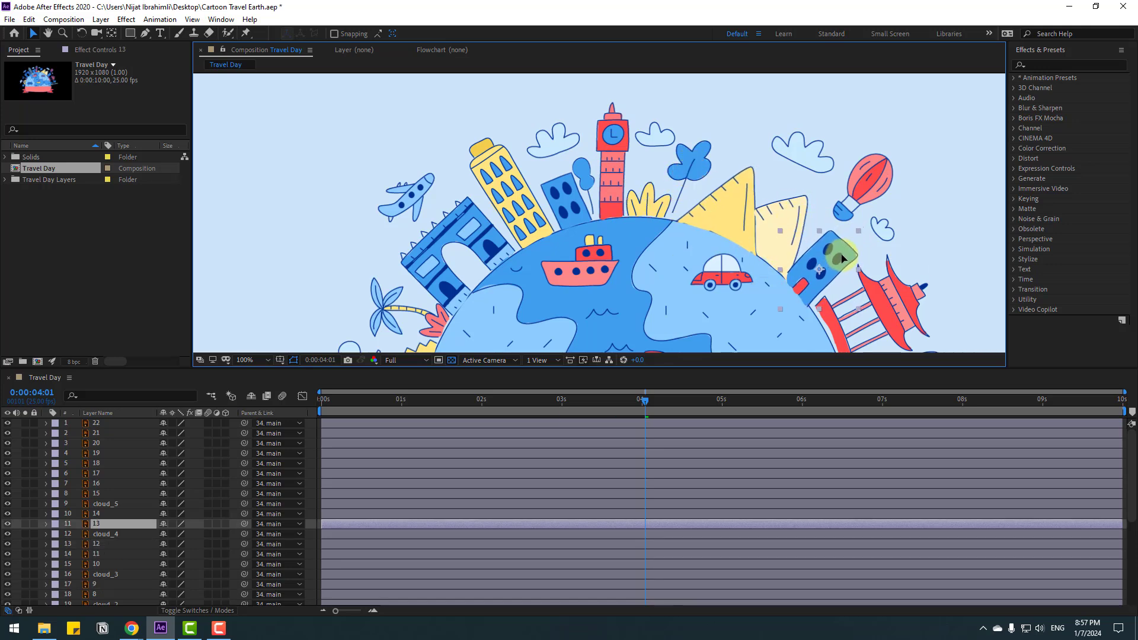
pyautogui.moveTo(756, 293); pyautogui.dragTo(702, 186)
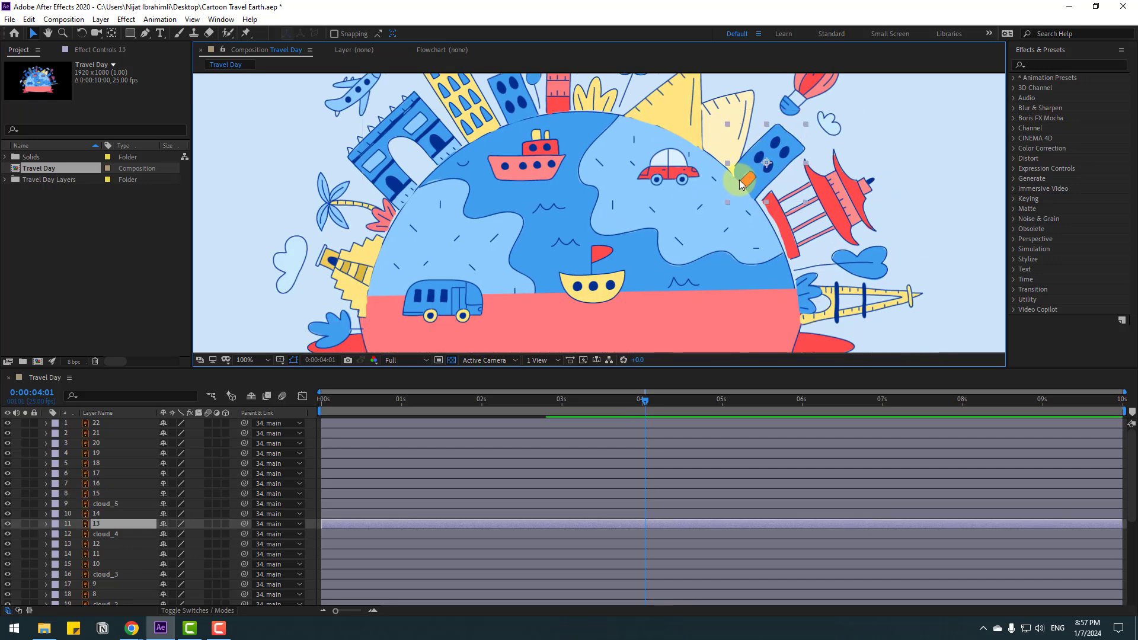
pyautogui.moveTo(838, 196); pyautogui.dragTo(831, 200)
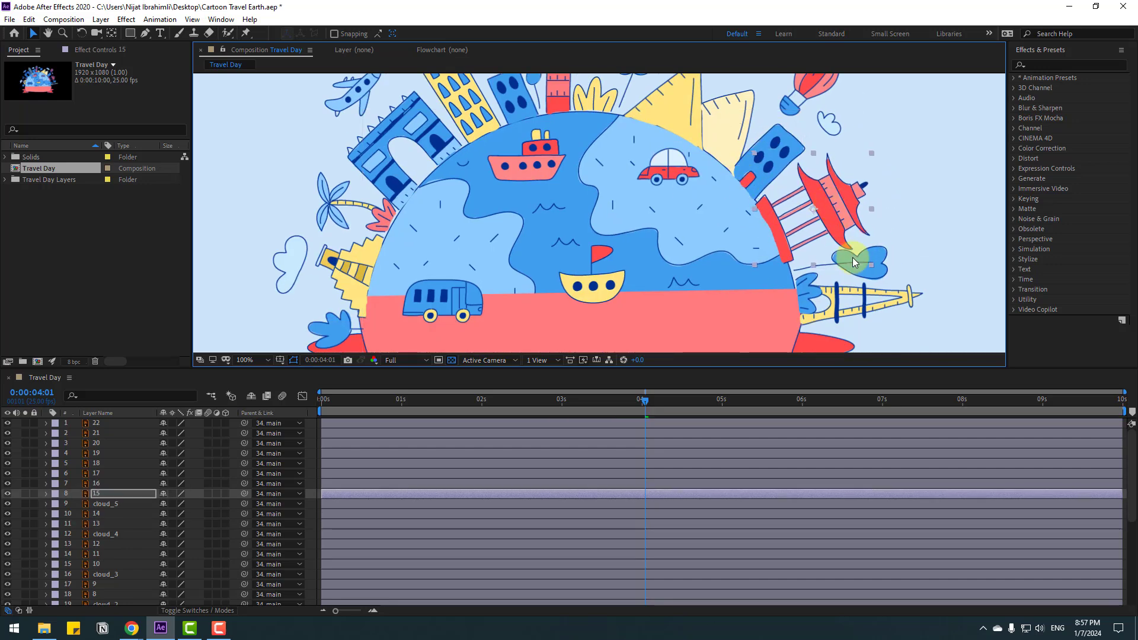
# Move the anchor point of the blue plant beside the ribbon to its stem's base and nudge the plant to meet the globe's edge.
pyautogui.scroll(-1, 740, 272)
pyautogui.scroll(-6, 108, 526)
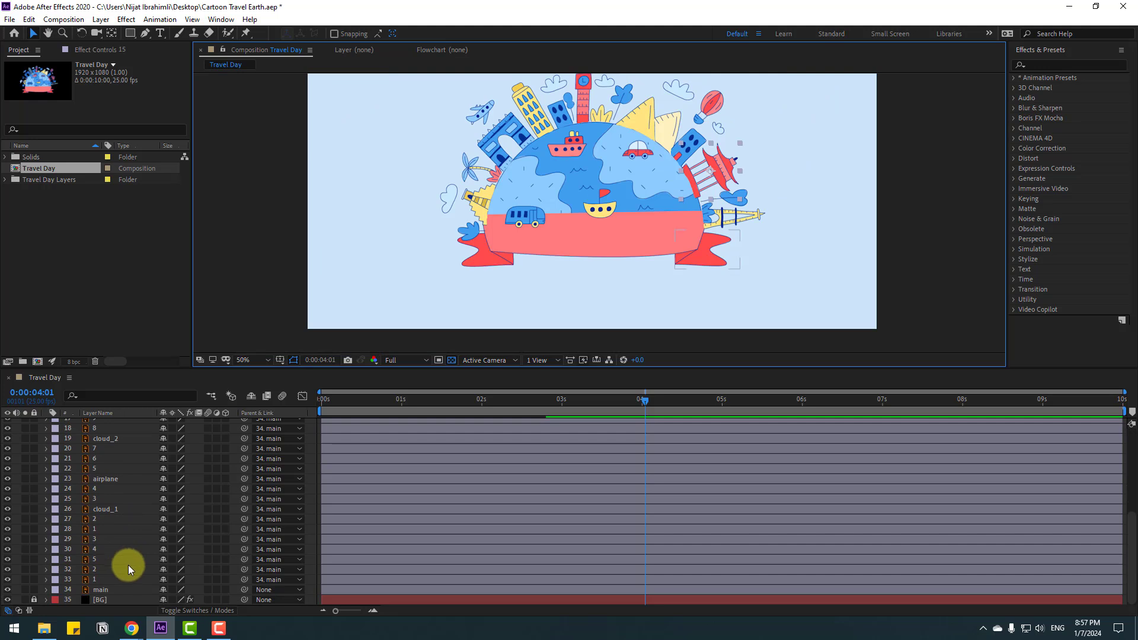
pyautogui.click(98, 528)
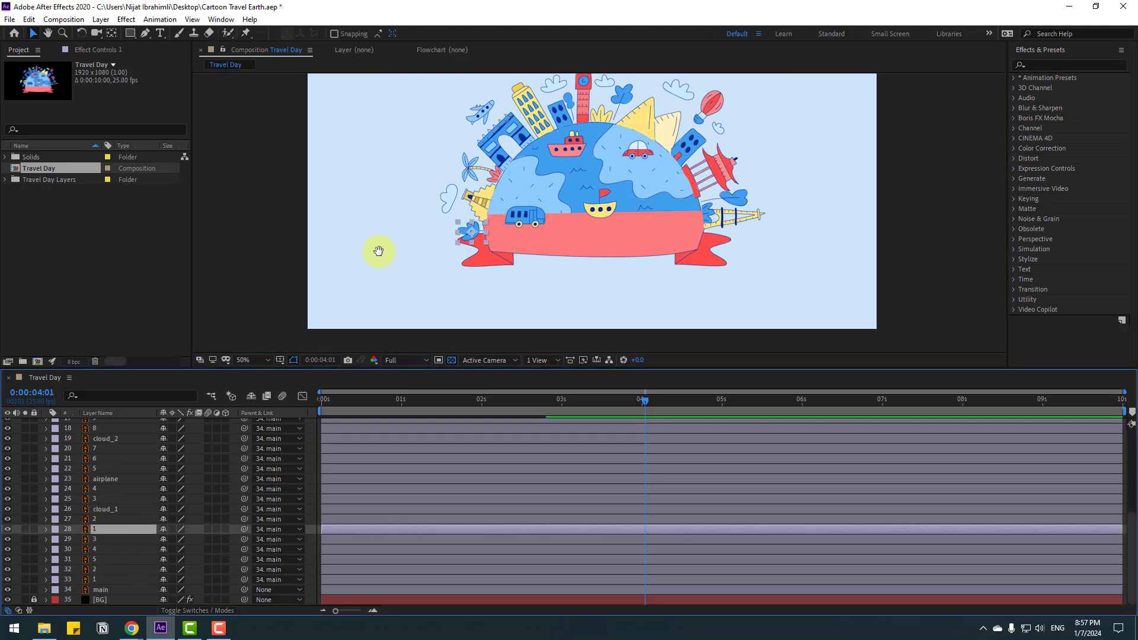
pyautogui.scroll(3, 528, 243)
pyautogui.scroll(2, 497, 252)
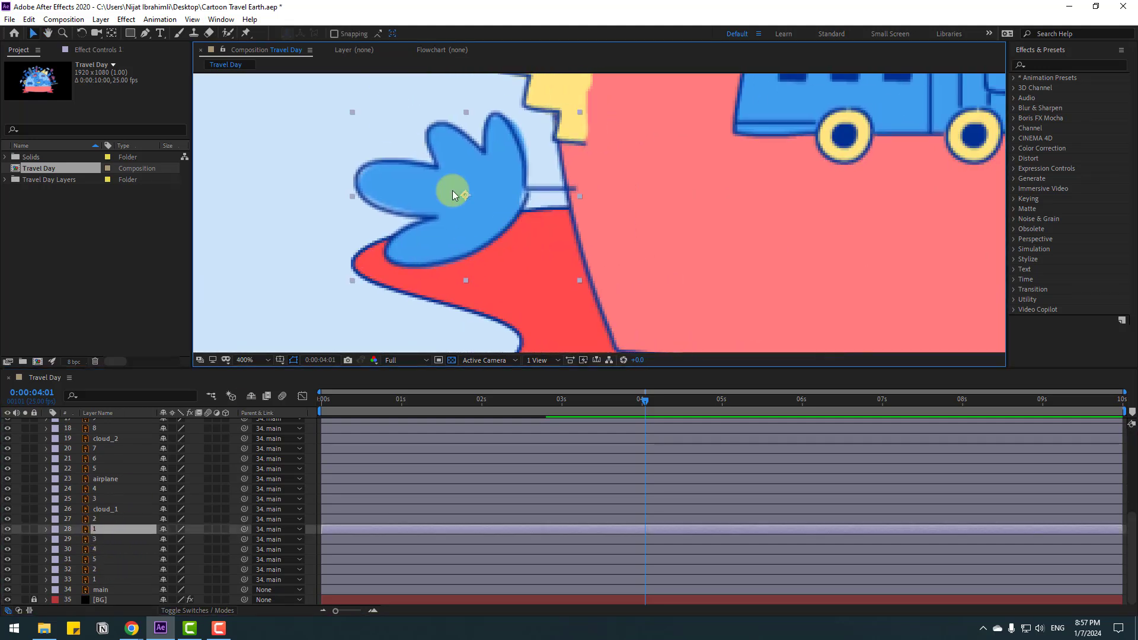
pyautogui.click(112, 33)
pyautogui.moveTo(466, 195); pyautogui.dragTo(574, 188)
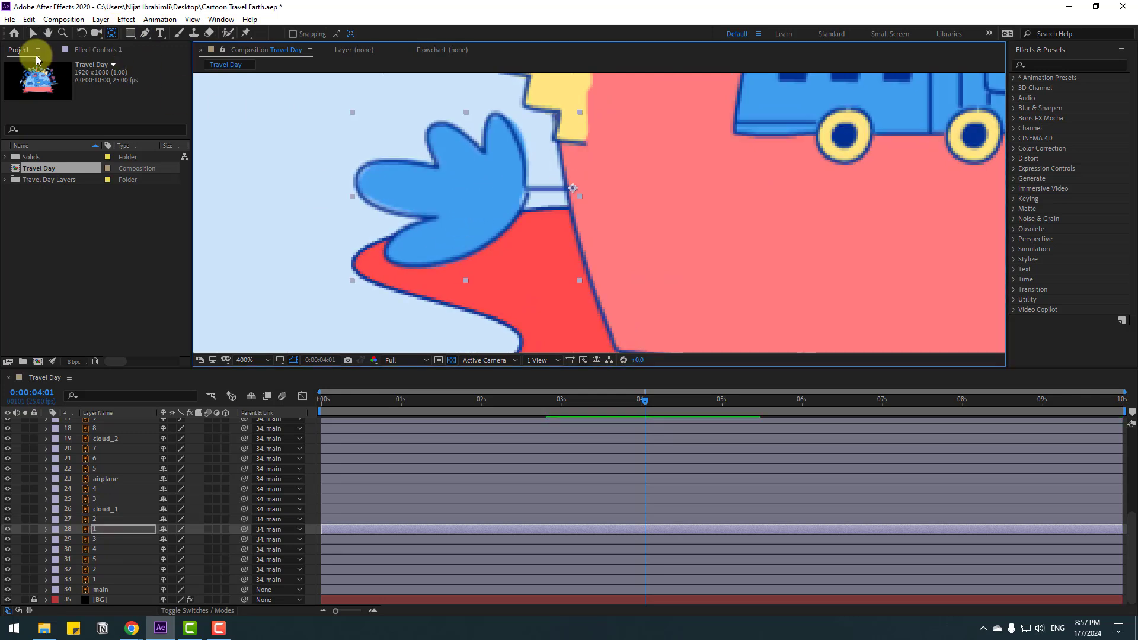
pyautogui.click(33, 33)
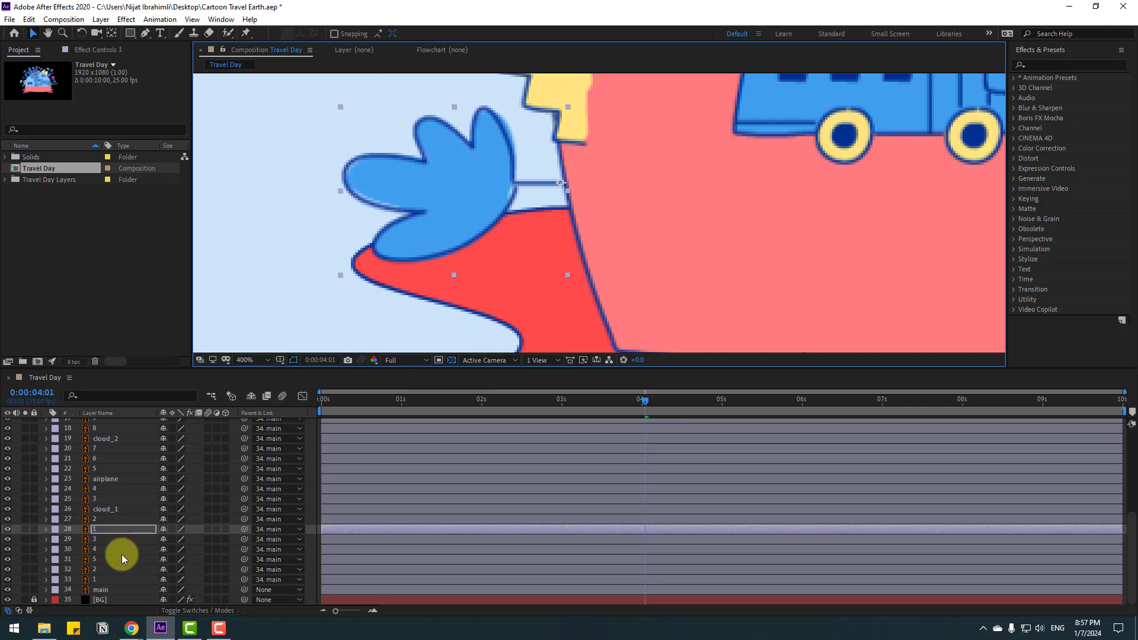
# Move the anchor point of the stepped yellow pyramid, layer 27, to the middle of its base on the globe's edge.
pyautogui.click(93, 519)
pyautogui.scroll(-4, 681, 166)
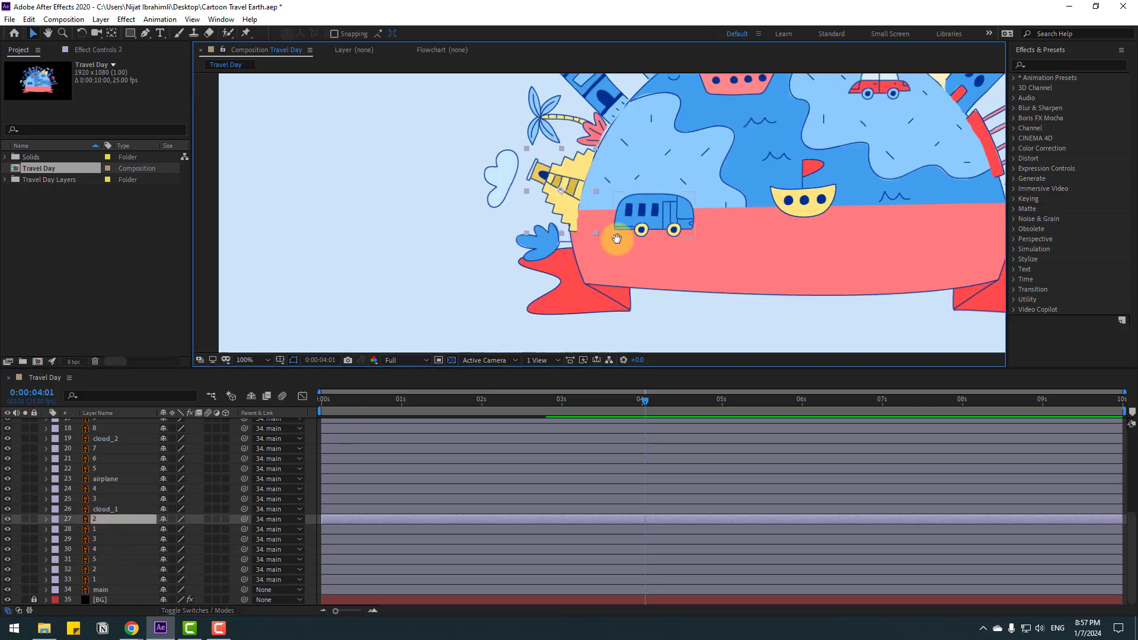
pyautogui.scroll(2, 615, 236)
pyautogui.moveTo(489, 216); pyautogui.dragTo(535, 192)
pyautogui.click(111, 33)
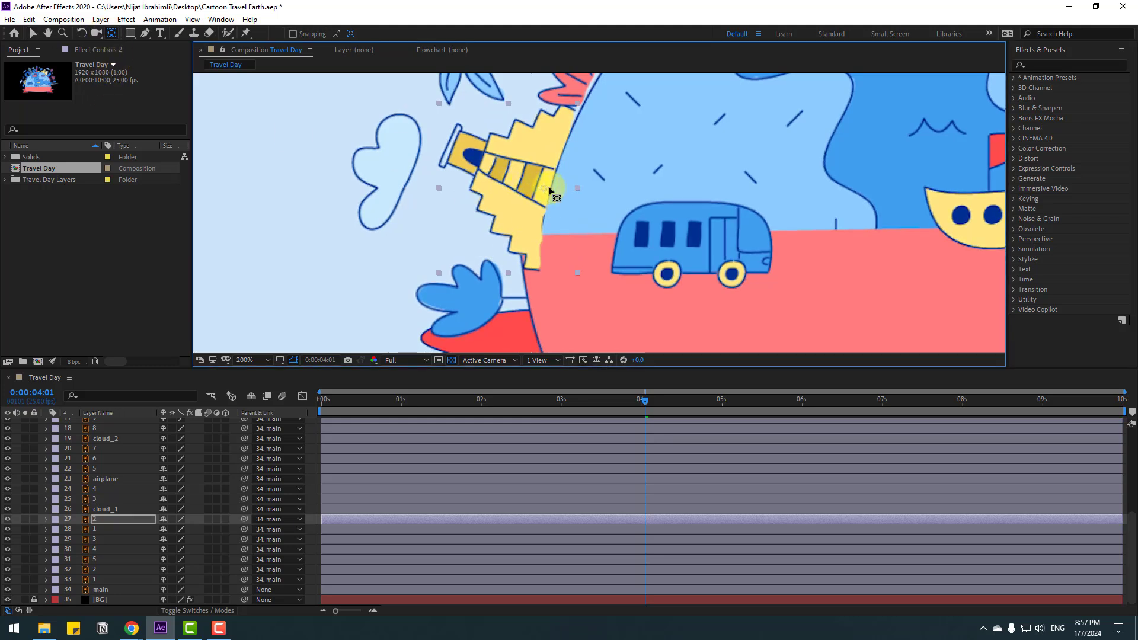
pyautogui.click(33, 33)
# Move the anchor point of the palm tree and red bush layer to its base at the globe's edge.
pyautogui.click(102, 518)
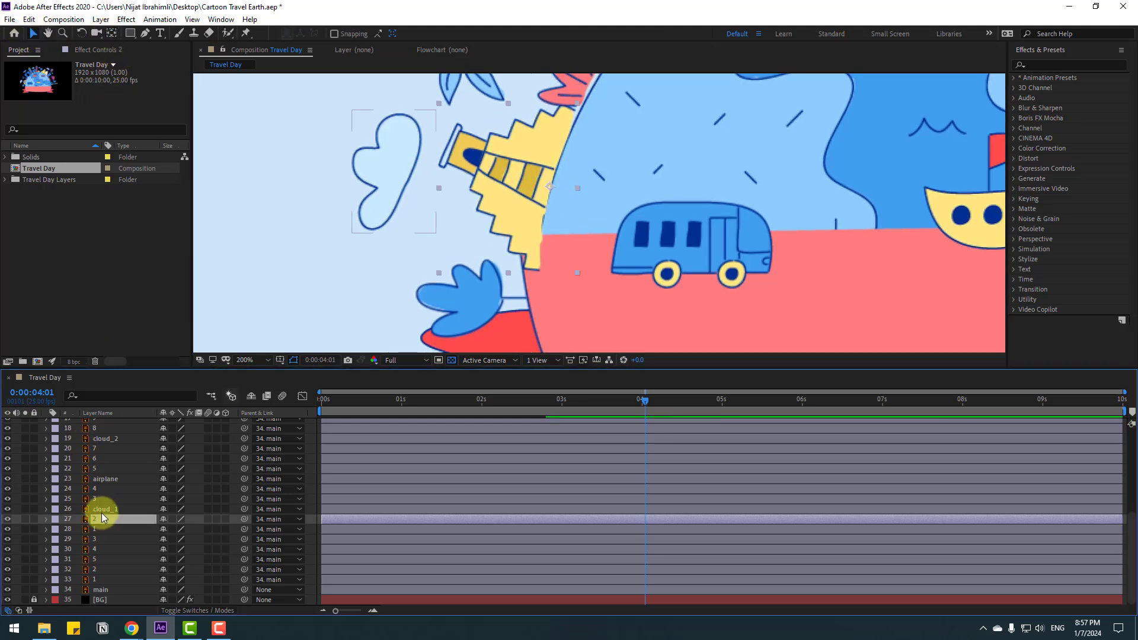
pyautogui.click(103, 509)
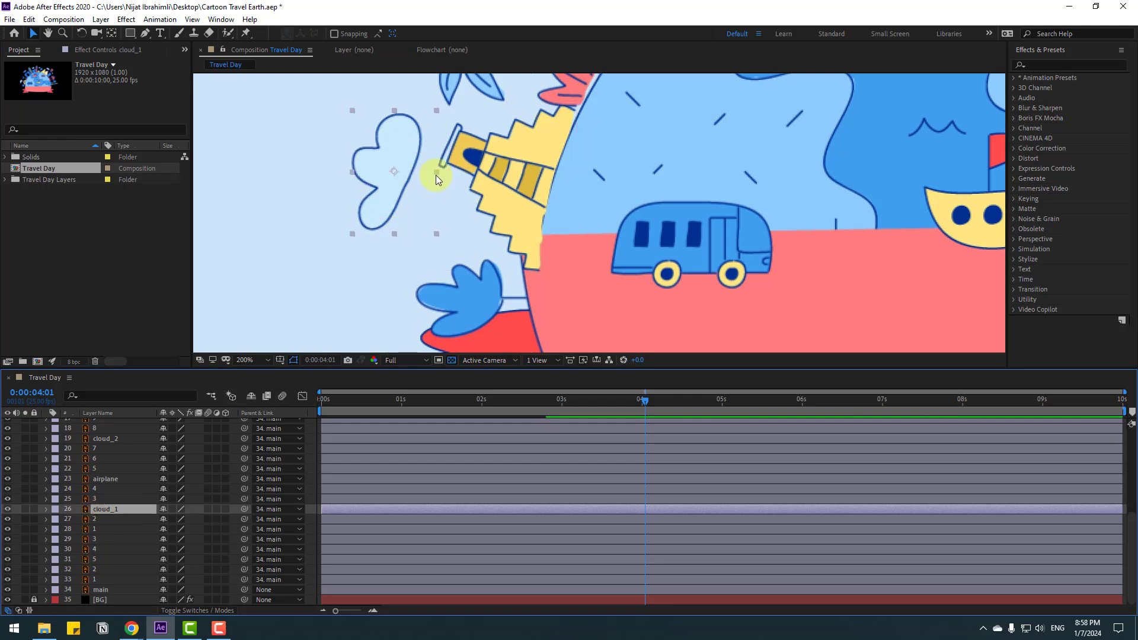
pyautogui.click(93, 499)
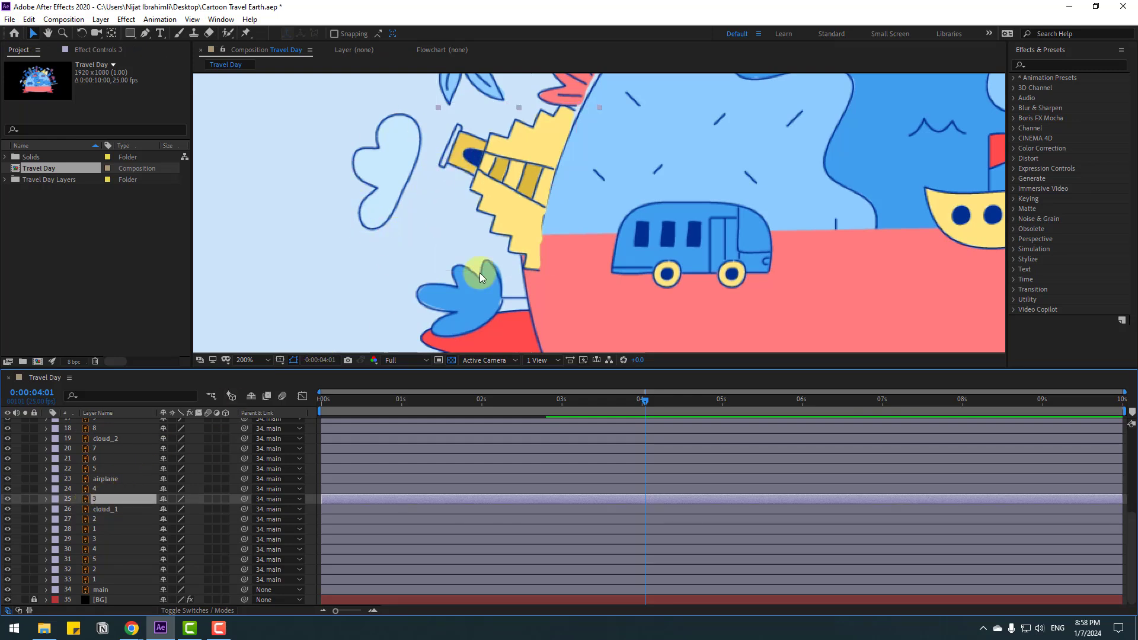
pyautogui.scroll(3, 528, 299)
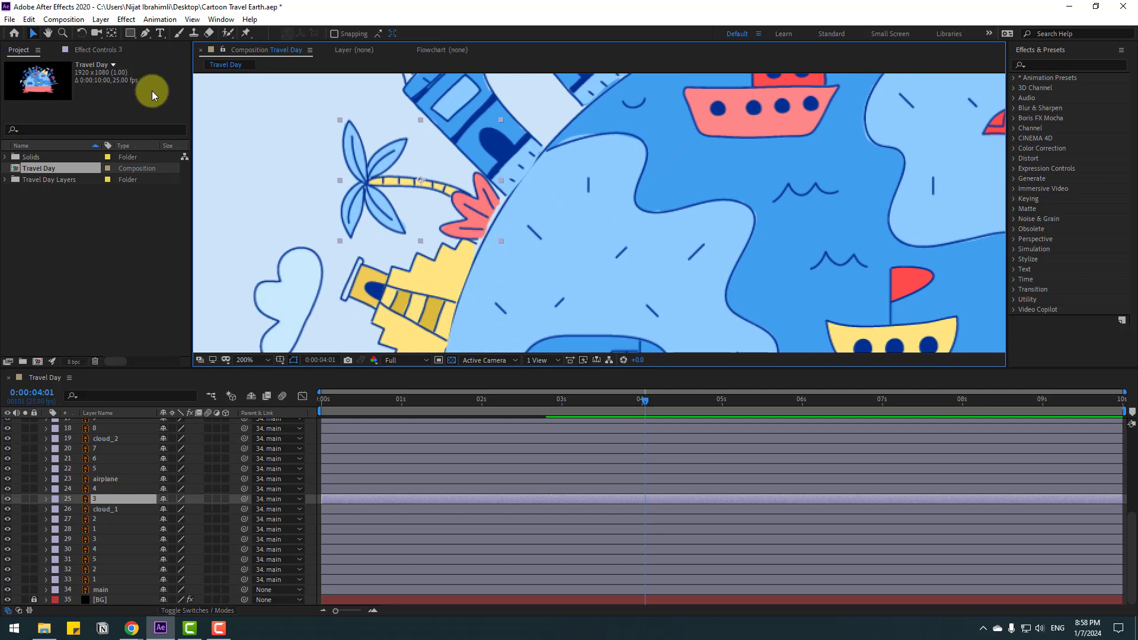
pyautogui.click(111, 33)
pyautogui.moveTo(490, 215); pyautogui.dragTo(466, 204)
pyautogui.click(34, 34)
# Select the blue arch's layer, layer 24, to reposition its anchor point.
pyautogui.moveTo(598, 169); pyautogui.dragTo(528, 253)
pyautogui.click(97, 490)
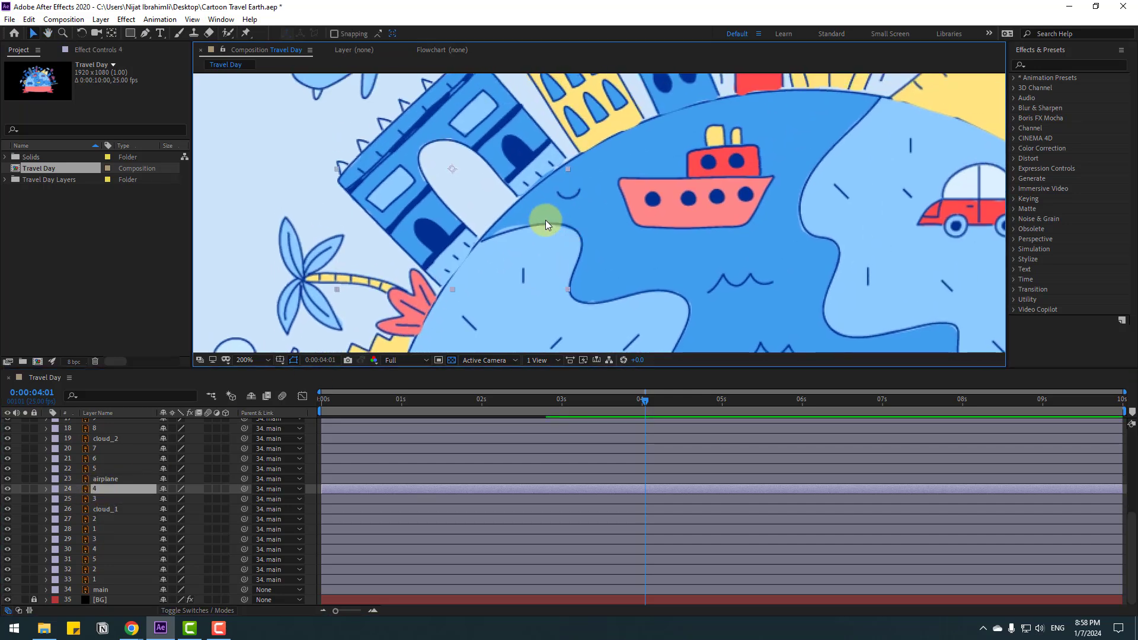
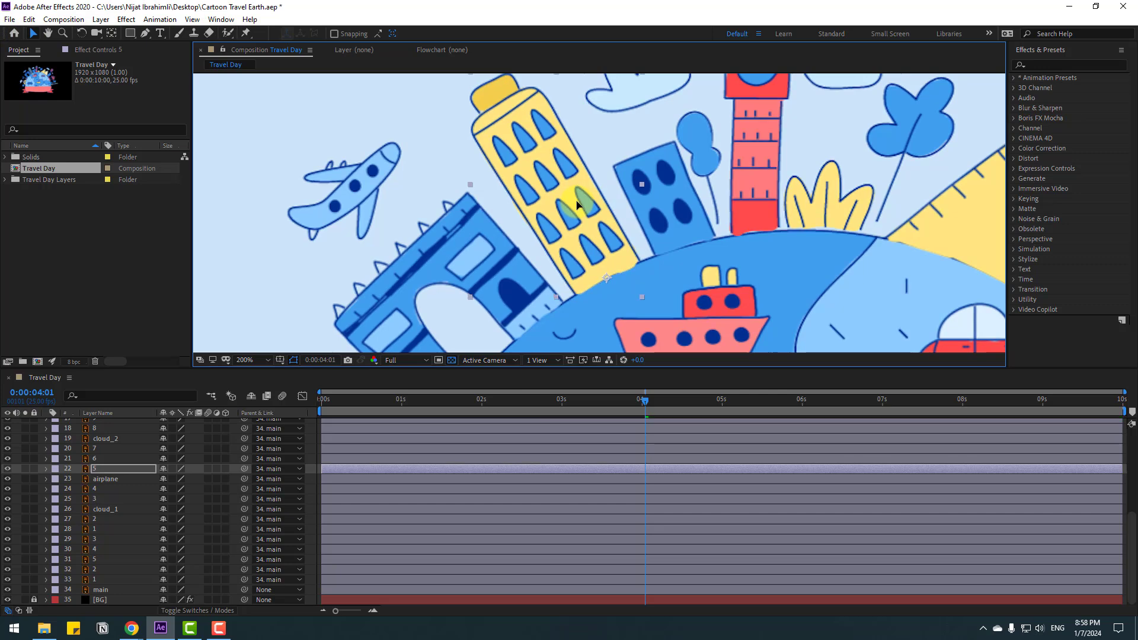
# Move the anchor point of the small tilted blue building, layer 21, to the middle of its base on the globe's edge.
pyautogui.scroll(1, 112, 474)
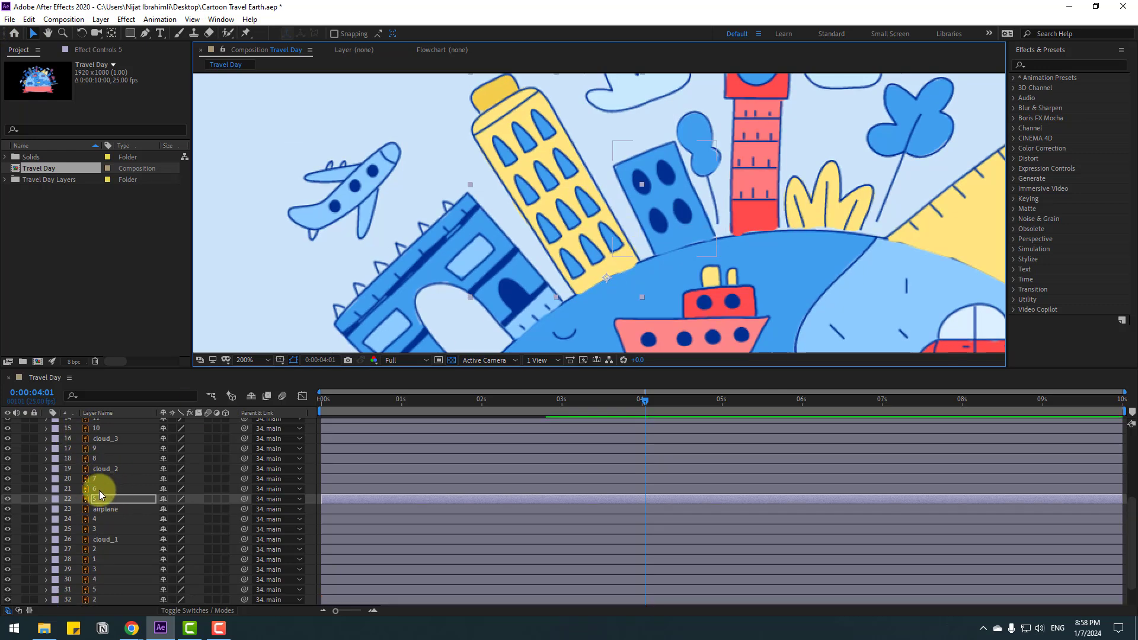
pyautogui.click(98, 488)
pyautogui.click(111, 34)
pyautogui.moveTo(651, 203); pyautogui.dragTo(684, 234)
pyautogui.click(34, 33)
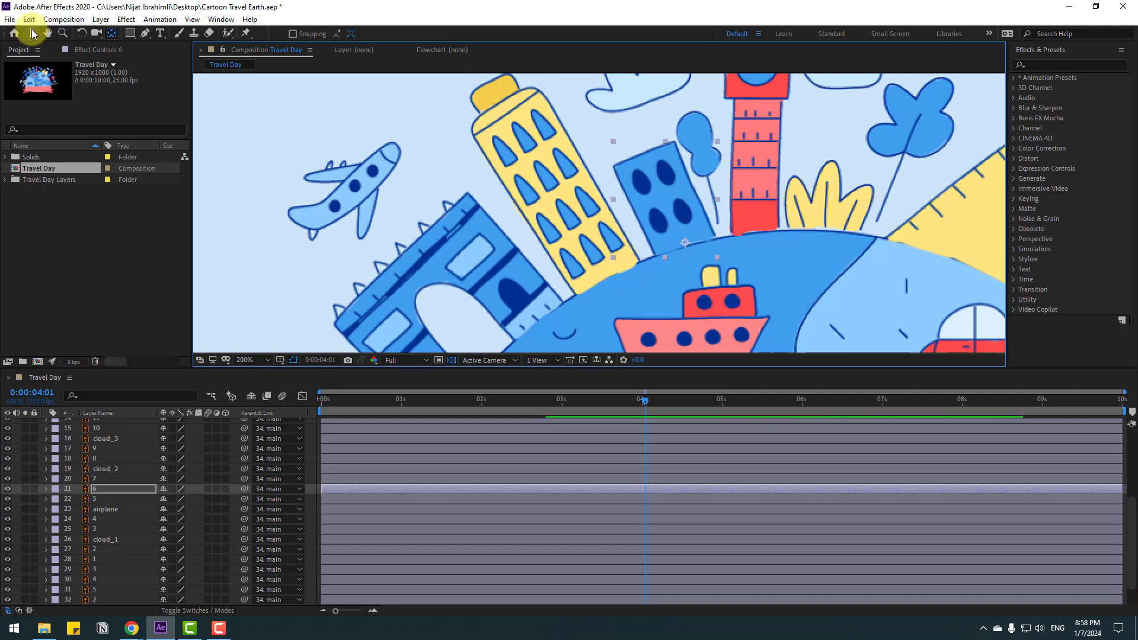
# Move the anchor point of the red clock tower, layer 20, to its base and nudge the tower down onto the globe's edge.
pyautogui.click(94, 478)
pyautogui.moveTo(619, 268); pyautogui.dragTo(526, 276)
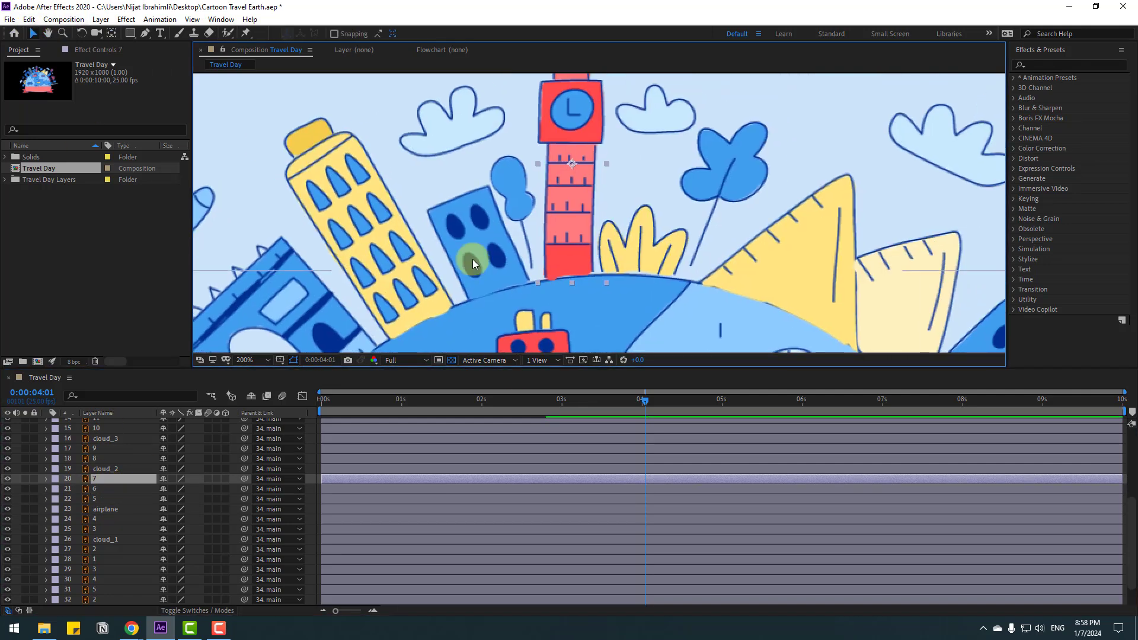
pyautogui.click(111, 33)
pyautogui.moveTo(576, 169); pyautogui.dragTo(566, 271)
pyautogui.click(34, 33)
pyautogui.moveTo(568, 213); pyautogui.dragTo(567, 217)
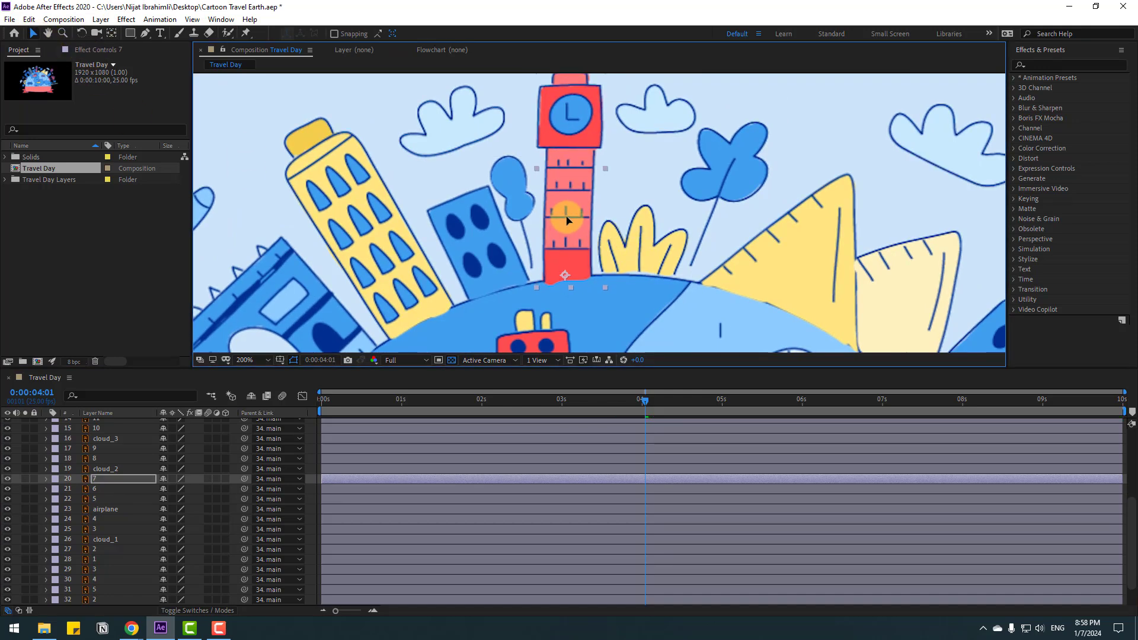
# Set the anchor point of the blue tree beside the clock tower, layer 18, at its stem's base and nudge the tree onto the globe's edge.
pyautogui.moveTo(610, 287); pyautogui.dragTo(572, 250)
pyautogui.click(94, 460)
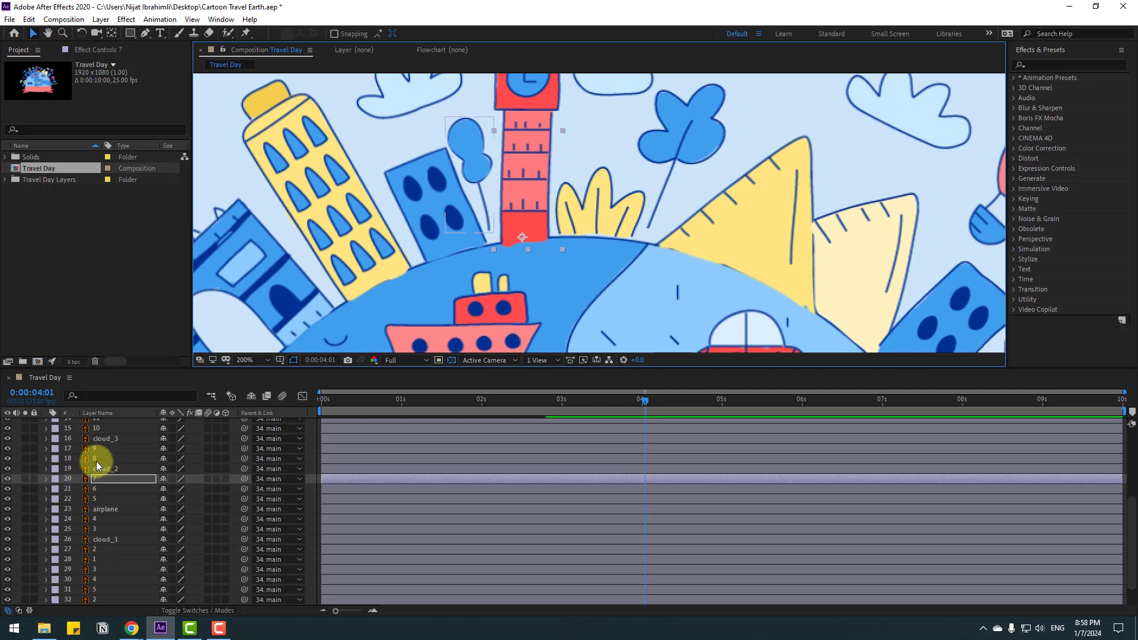
pyautogui.click(111, 33)
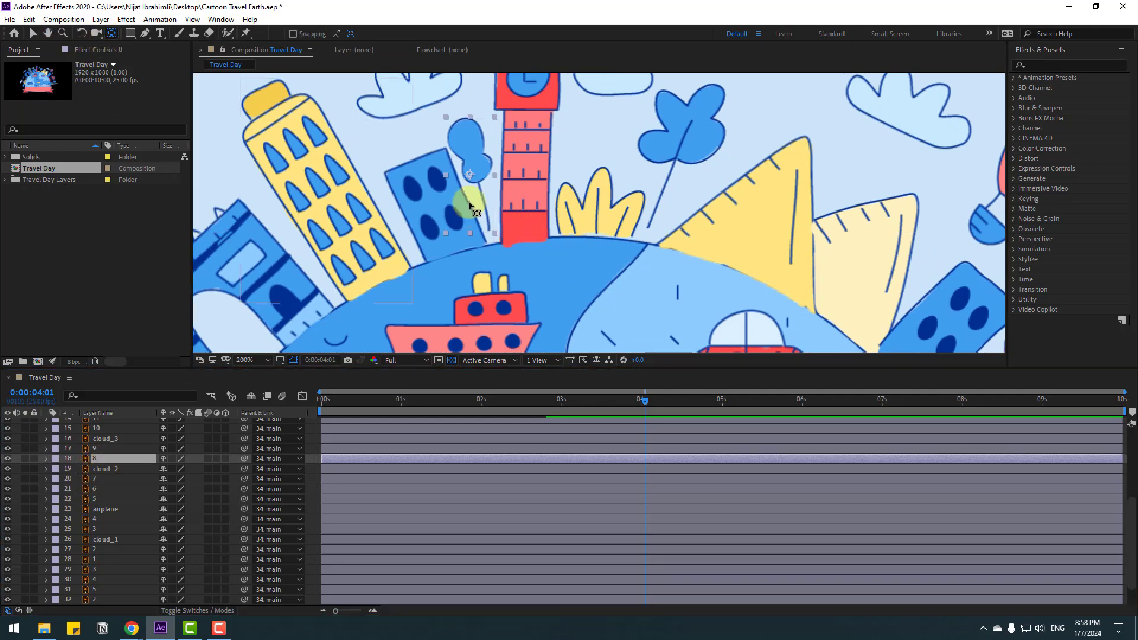
pyautogui.moveTo(471, 184); pyautogui.dragTo(494, 224)
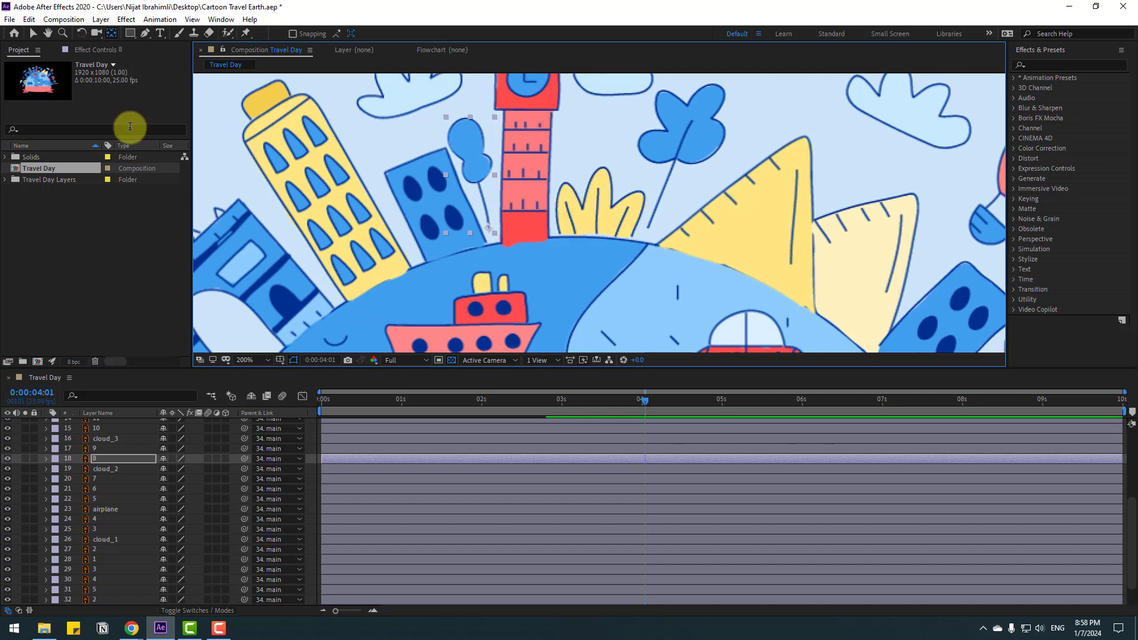
pyautogui.click(33, 33)
pyautogui.moveTo(471, 191); pyautogui.dragTo(472, 194)
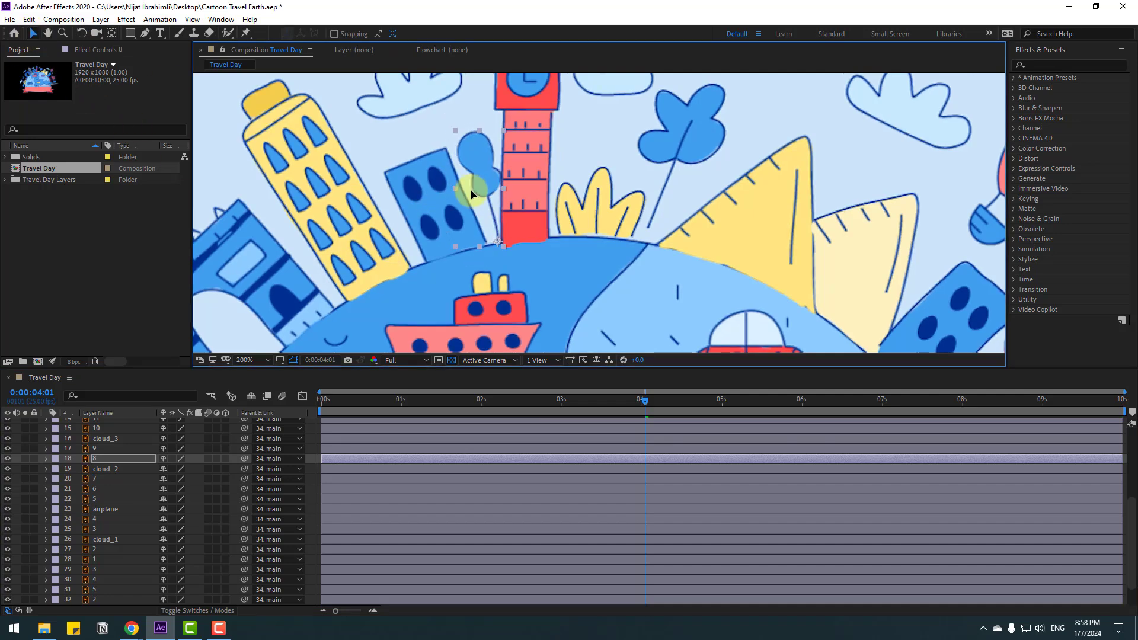
# Move the anchor point of the yellow bush, layer 17, to its base and nudge the bush down to meet the globe's edge.
pyautogui.click(89, 448)
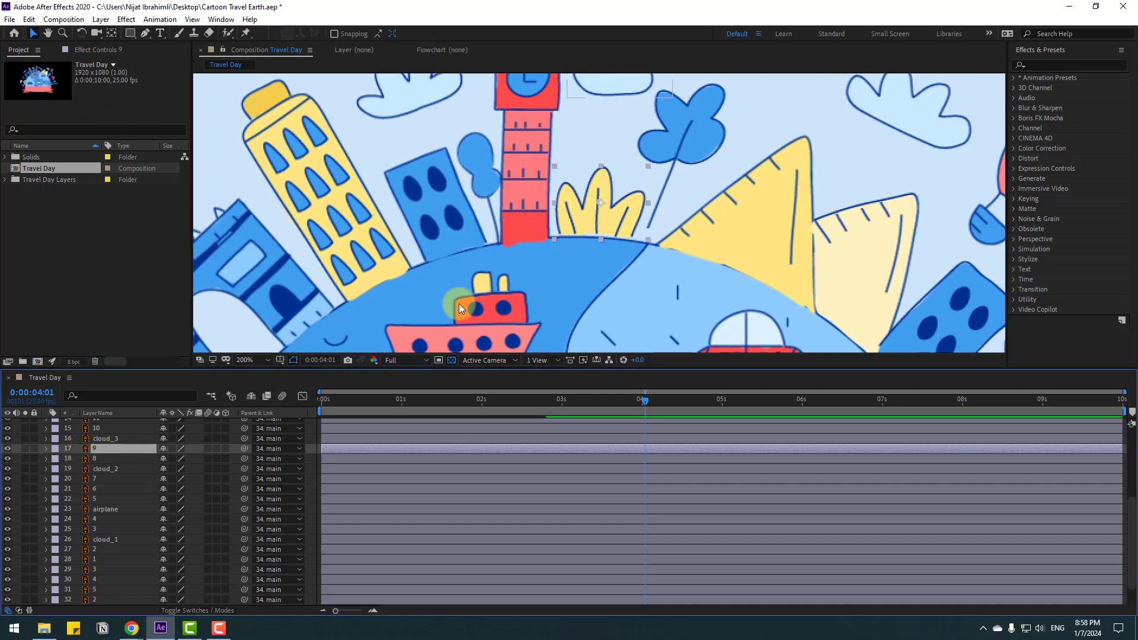
pyautogui.click(111, 33)
pyautogui.moveTo(600, 203); pyautogui.dragTo(595, 232)
pyautogui.click(32, 33)
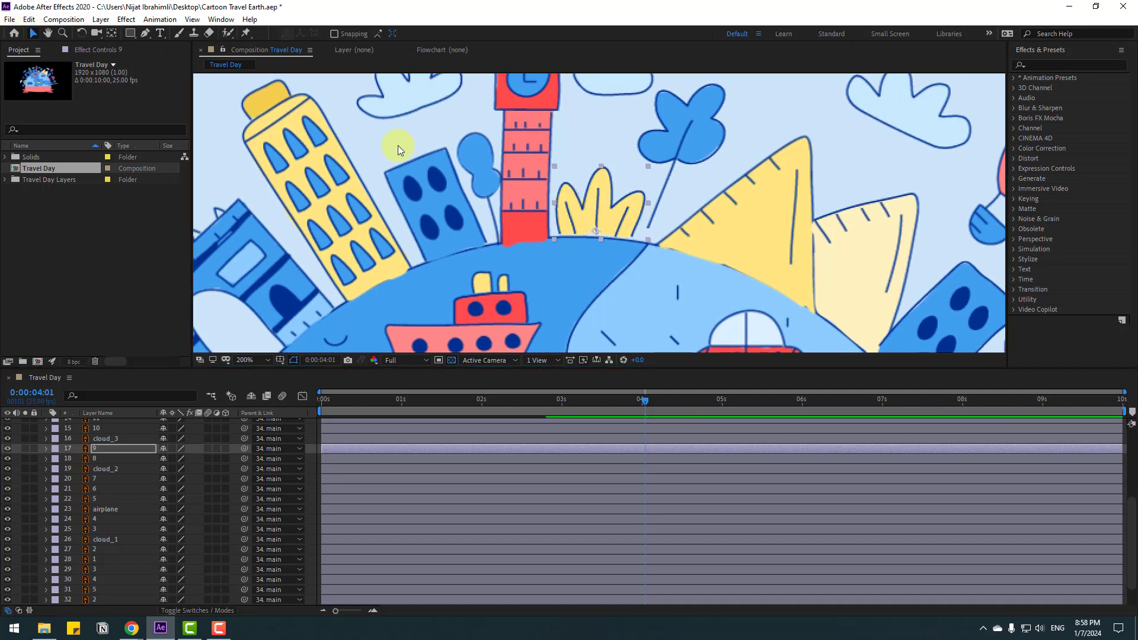
pyautogui.moveTo(612, 204); pyautogui.dragTo(611, 210)
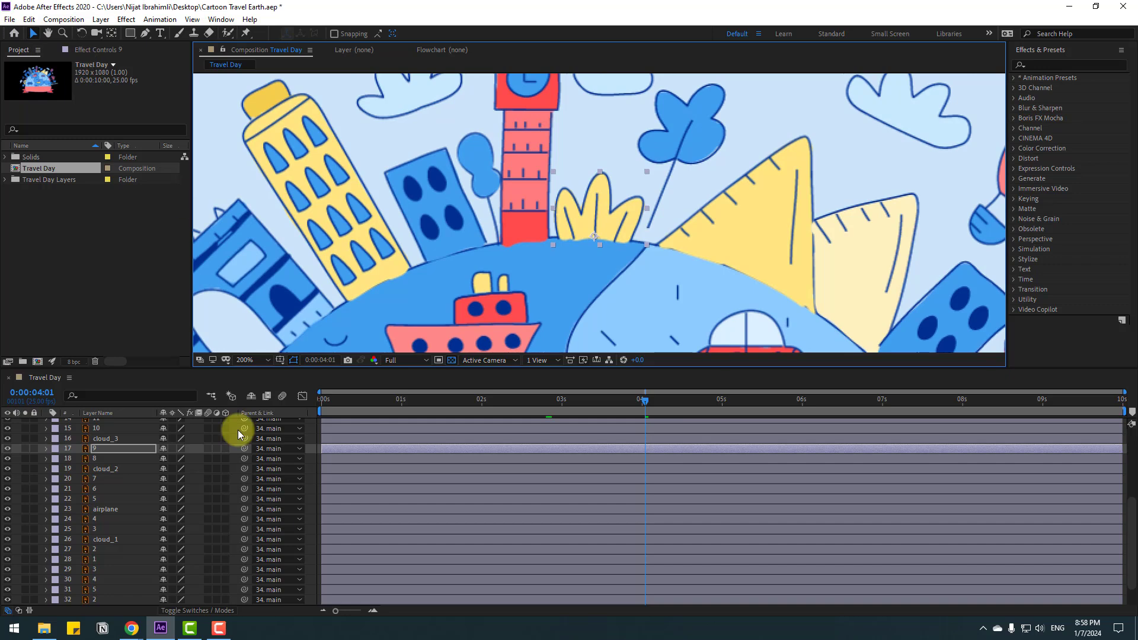
# Set the anchor point of the blue tree beside the large pyramid, layer 15, at its stem's base and lower the tree onto the globe's edge.
pyautogui.scroll(2, 139, 474)
pyautogui.scroll(1, 119, 521)
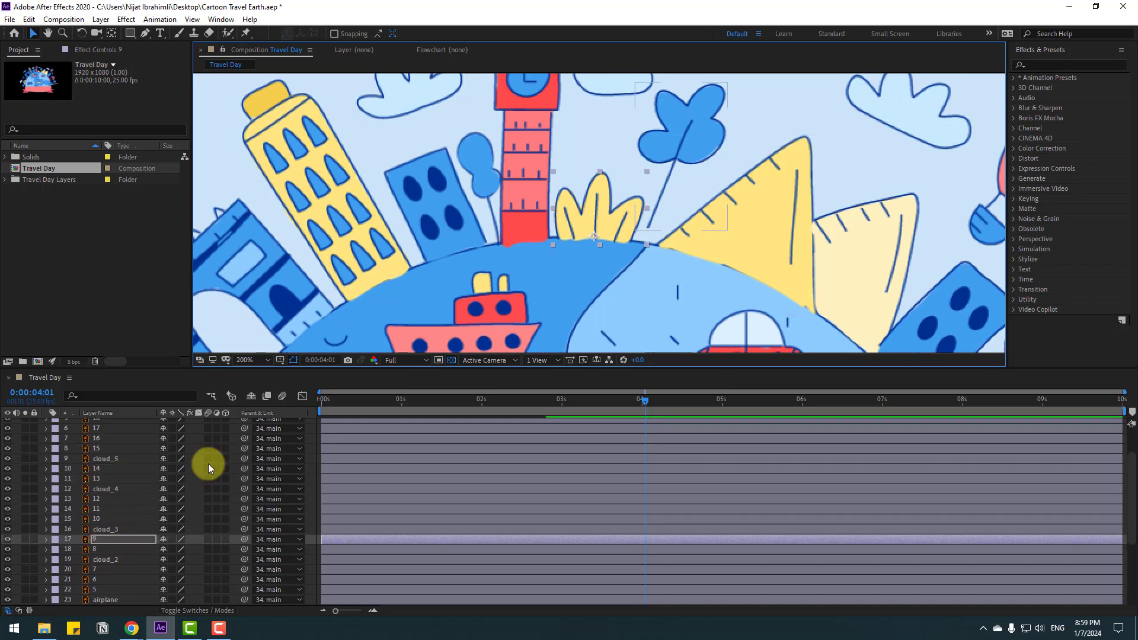
pyautogui.click(101, 518)
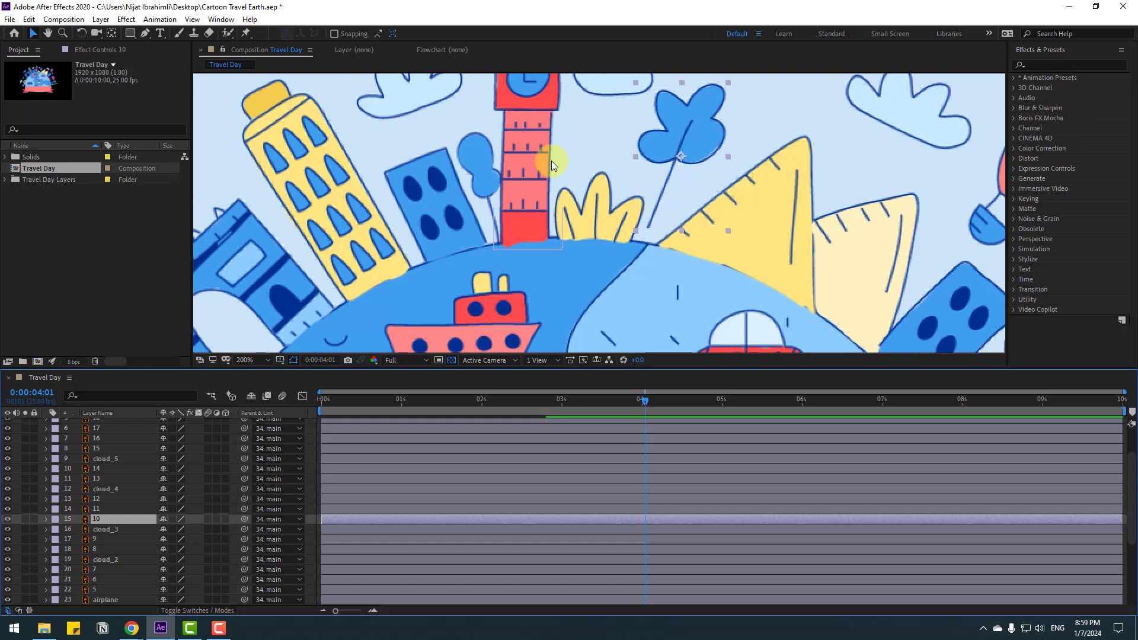
pyautogui.click(112, 33)
pyautogui.moveTo(683, 156); pyautogui.dragTo(665, 205)
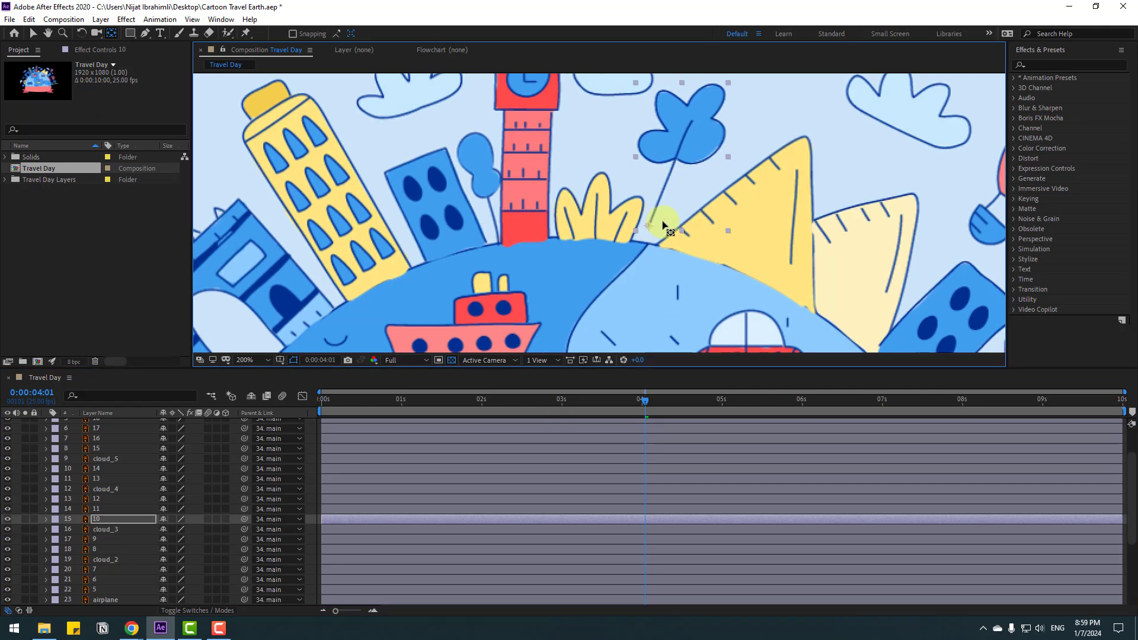
pyautogui.click(33, 34)
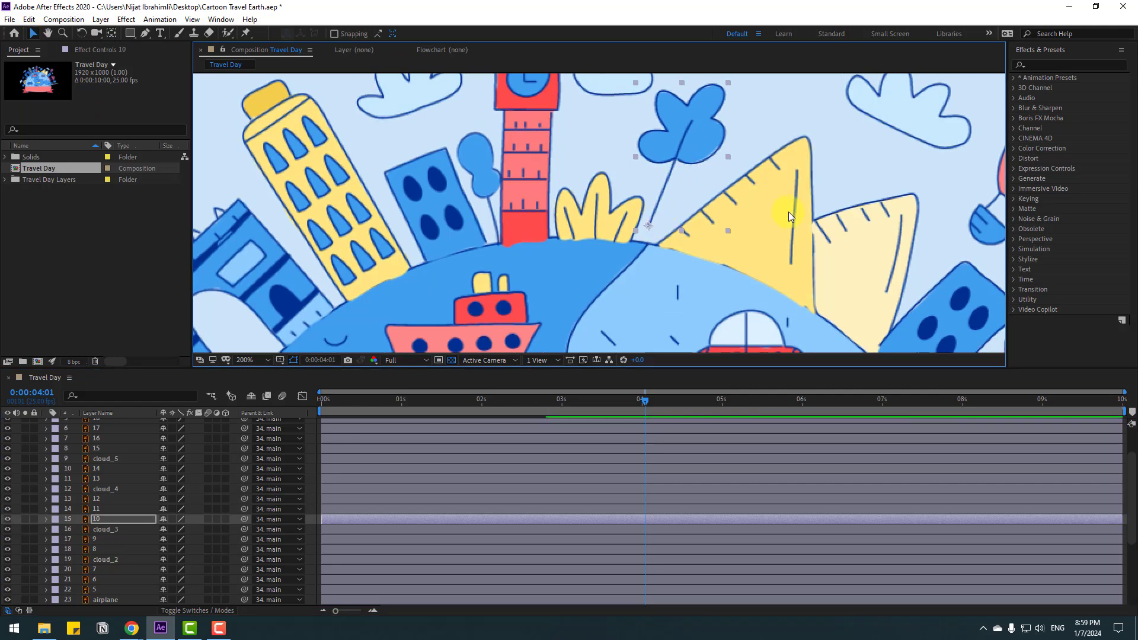
pyautogui.moveTo(688, 140); pyautogui.dragTo(684, 156)
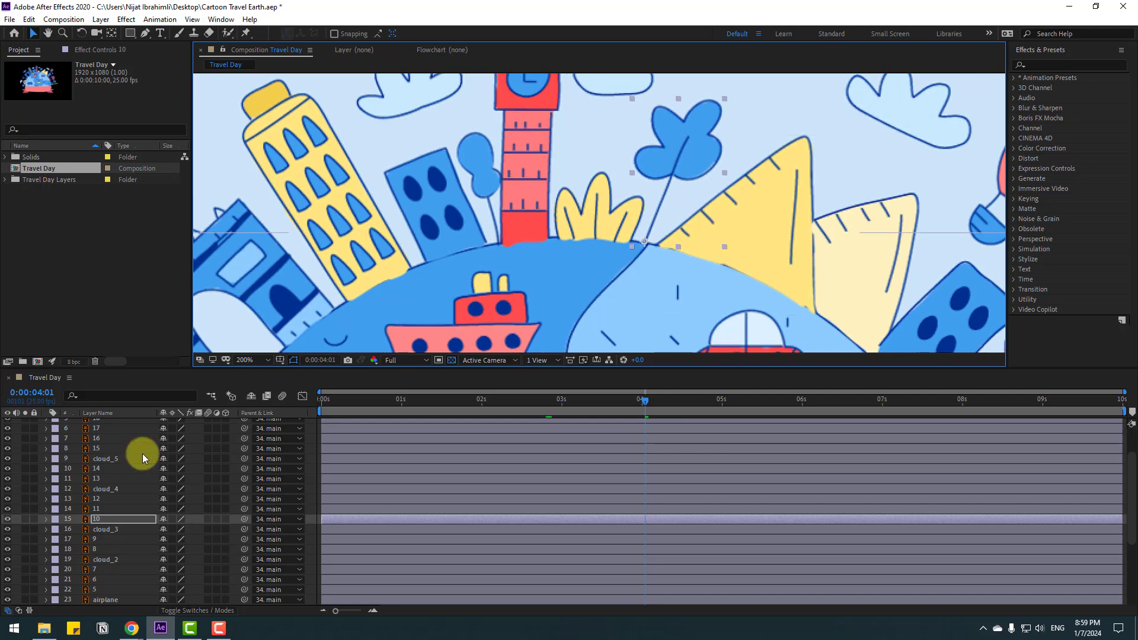
# Move the anchor point of the large yellow pyramid, layer 14, to its base along the globe's edge.
pyautogui.click(96, 510)
pyautogui.moveTo(666, 258); pyautogui.dragTo(568, 215)
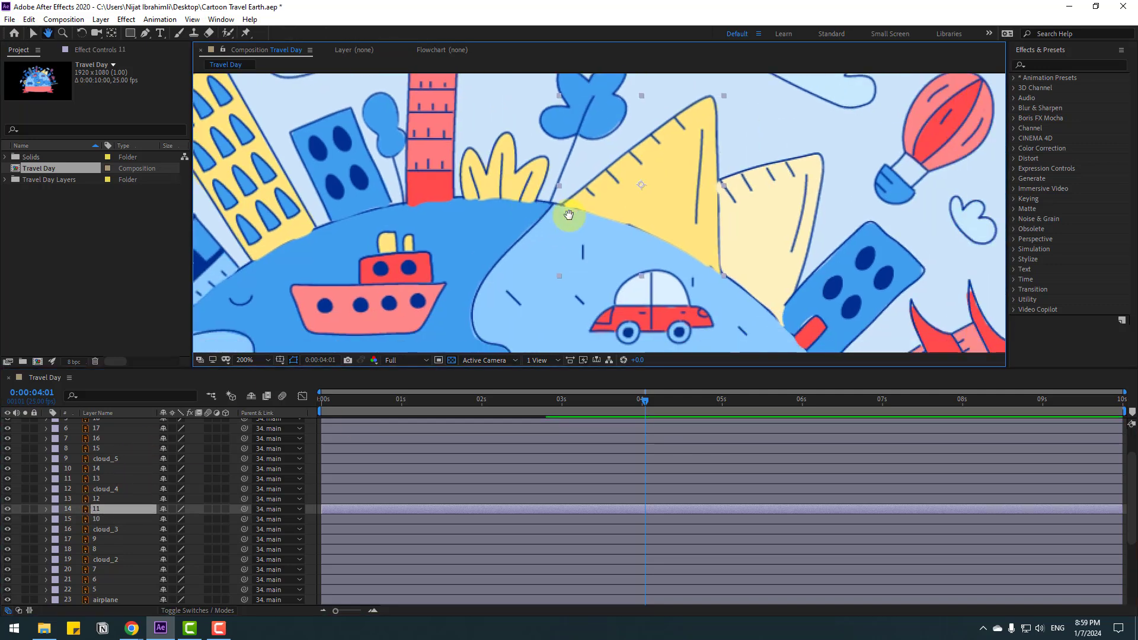
pyautogui.moveTo(644, 221); pyautogui.dragTo(644, 231)
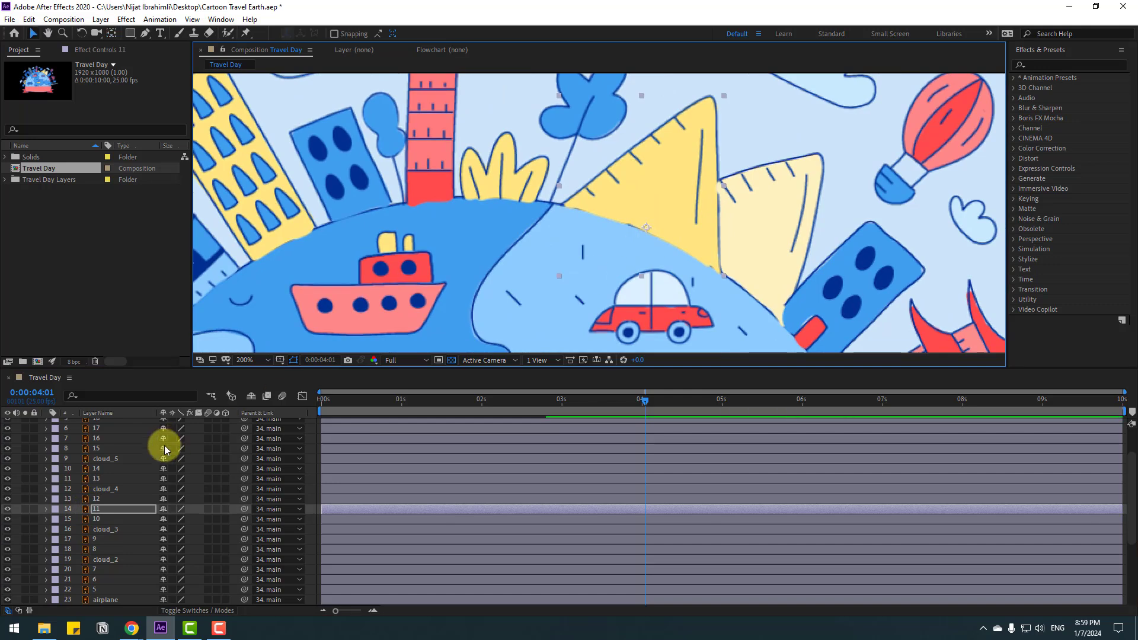
# Move the anchor point of the cream pyramid, layer 13, to its base on the globe's edge.
pyautogui.click(97, 498)
pyautogui.moveTo(692, 300); pyautogui.dragTo(610, 273)
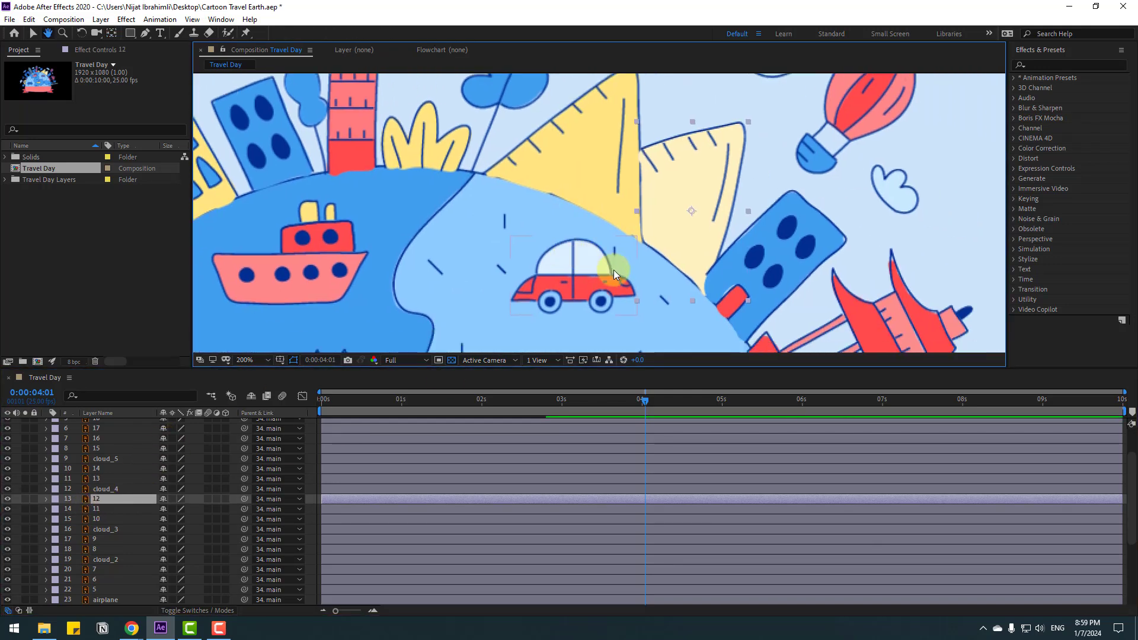
pyautogui.press('y')
pyautogui.moveTo(691, 211); pyautogui.dragTo(644, 235)
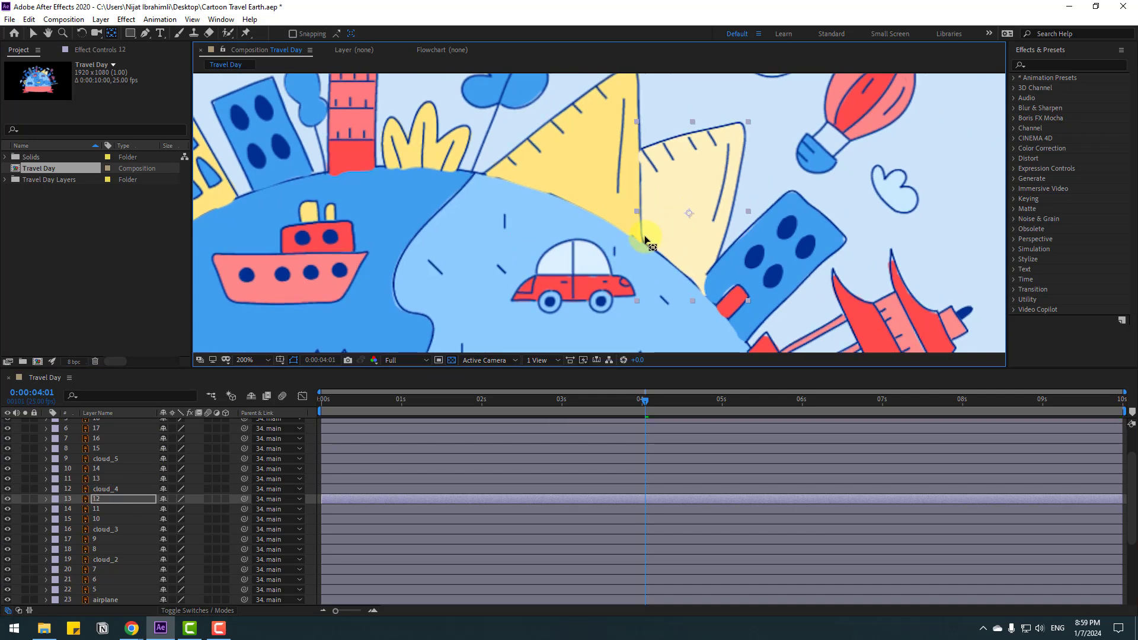
pyautogui.press('v')
# Move the anchor points of the tilted blue building beside the cream pyramid and the red pagoda to their bases at the globe's edge.
pyautogui.moveTo(768, 282); pyautogui.dragTo(659, 280)
pyautogui.click(734, 193)
pyautogui.press('y')
pyautogui.moveTo(836, 306); pyautogui.dragTo(597, 285)
pyautogui.press('v')
pyautogui.click(705, 234)
pyautogui.moveTo(765, 348); pyautogui.dragTo(720, 233)
# Move the anchor point of the heart-shaped blue tree, layer 7, to its stem's base and nudge the tree against the globe's edge.
pyautogui.click(729, 236)
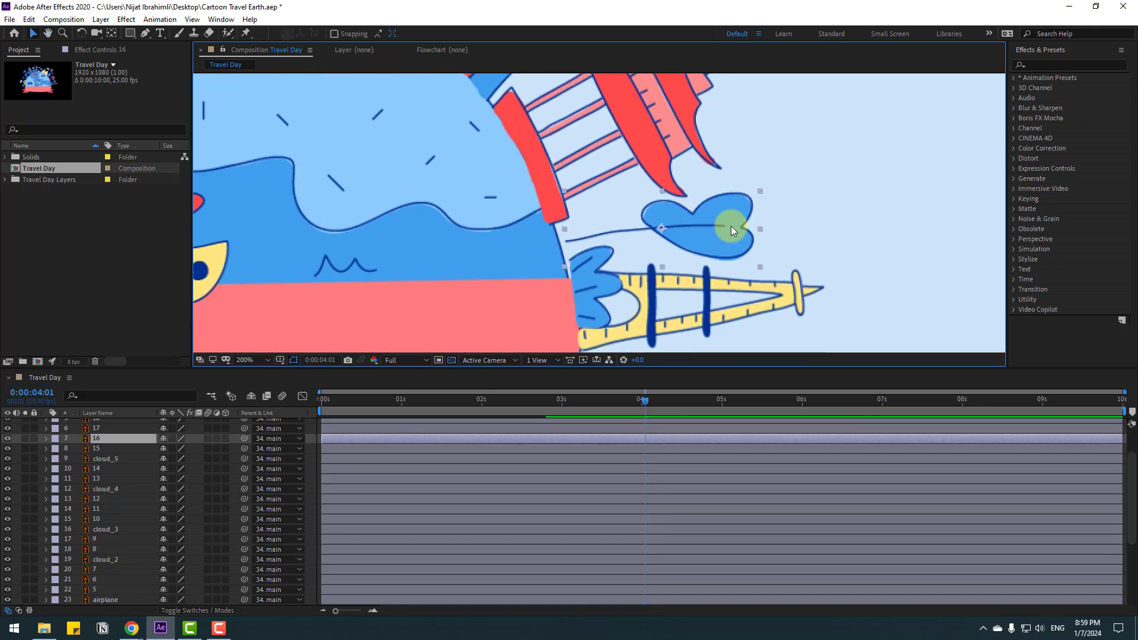
pyautogui.press('y')
pyautogui.moveTo(661, 228); pyautogui.dragTo(574, 248)
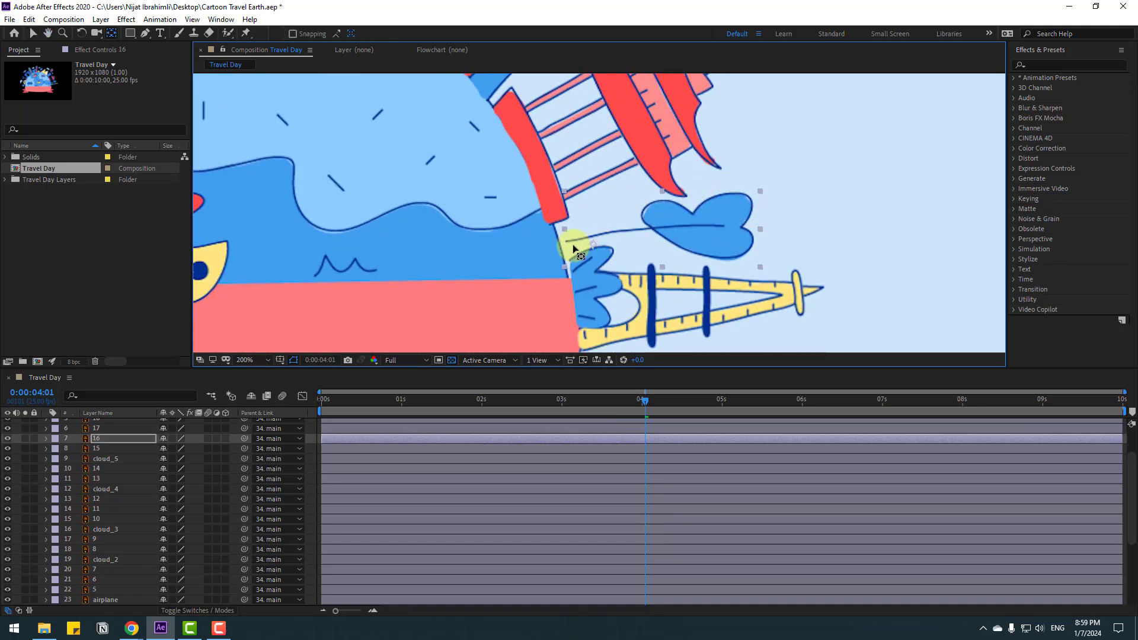
pyautogui.press('v')
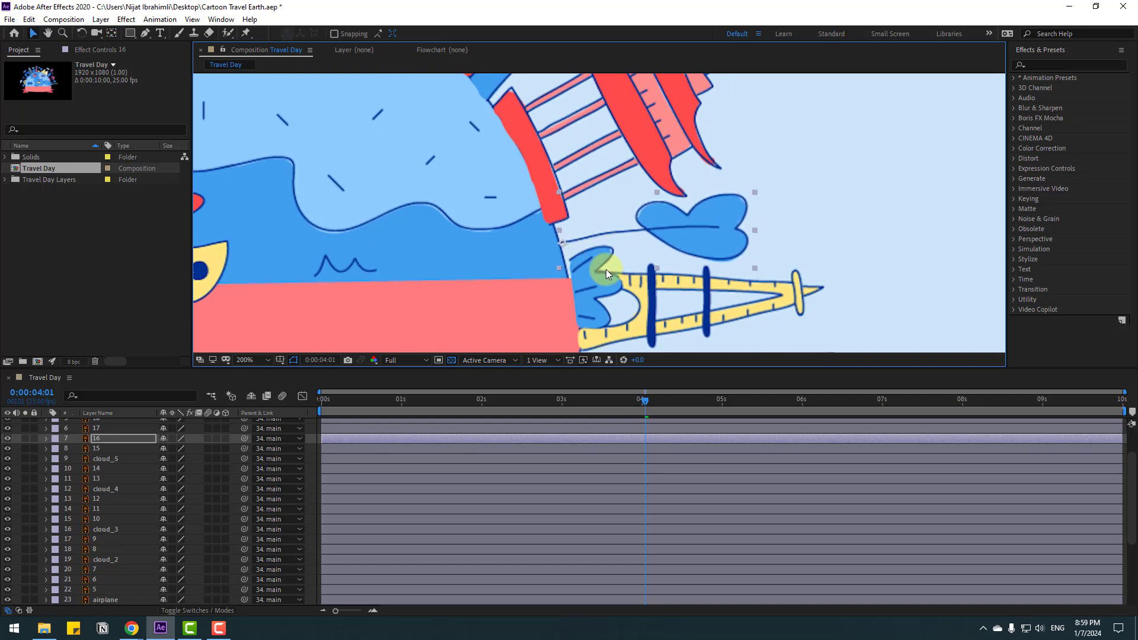
pyautogui.click(599, 293)
pyautogui.moveTo(654, 294); pyautogui.dragTo(676, 293)
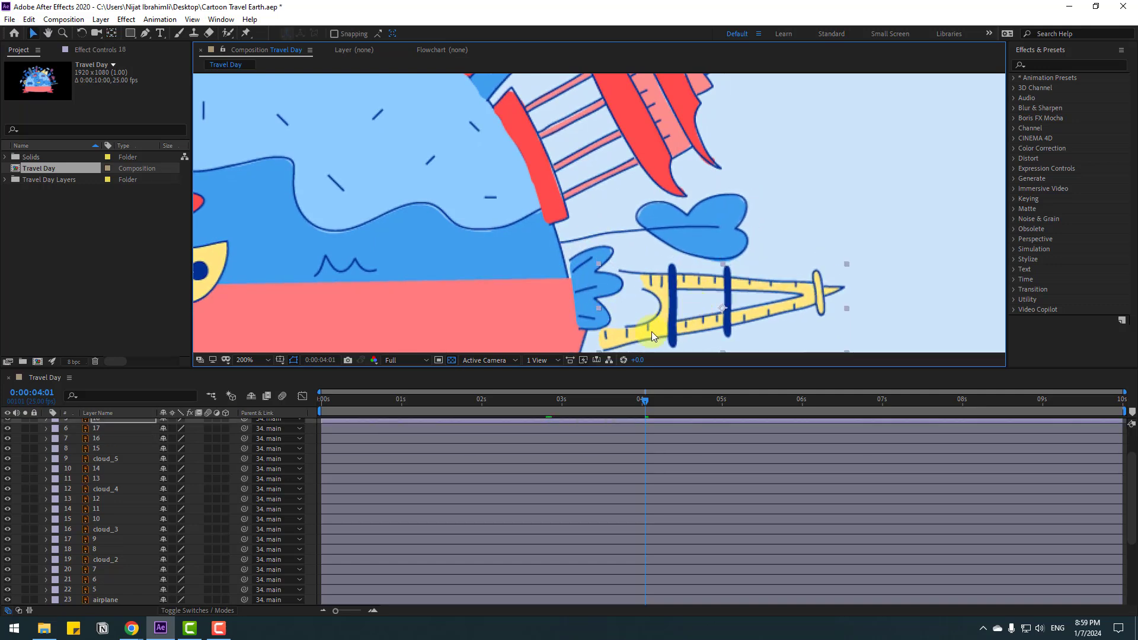
pyautogui.hotkey('ctrl', 'z')
# Move the anchor point of the blue bush beside the yellow lattice tower, layer 6, to its base at the globe's edge.
pyautogui.moveTo(649, 329); pyautogui.dragTo(656, 267)
pyautogui.keyDown('shift'); pyautogui.click(592, 247); pyautogui.keyUp('shift')
pyautogui.click(603, 199)
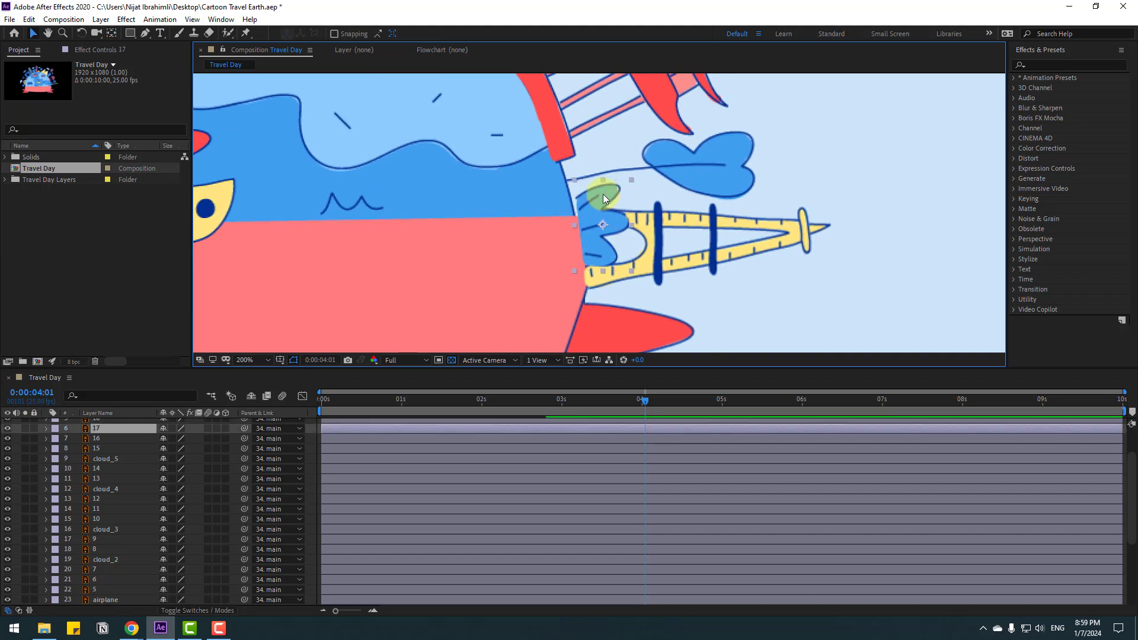
pyautogui.press('y')
pyautogui.moveTo(602, 226); pyautogui.dragTo(585, 233)
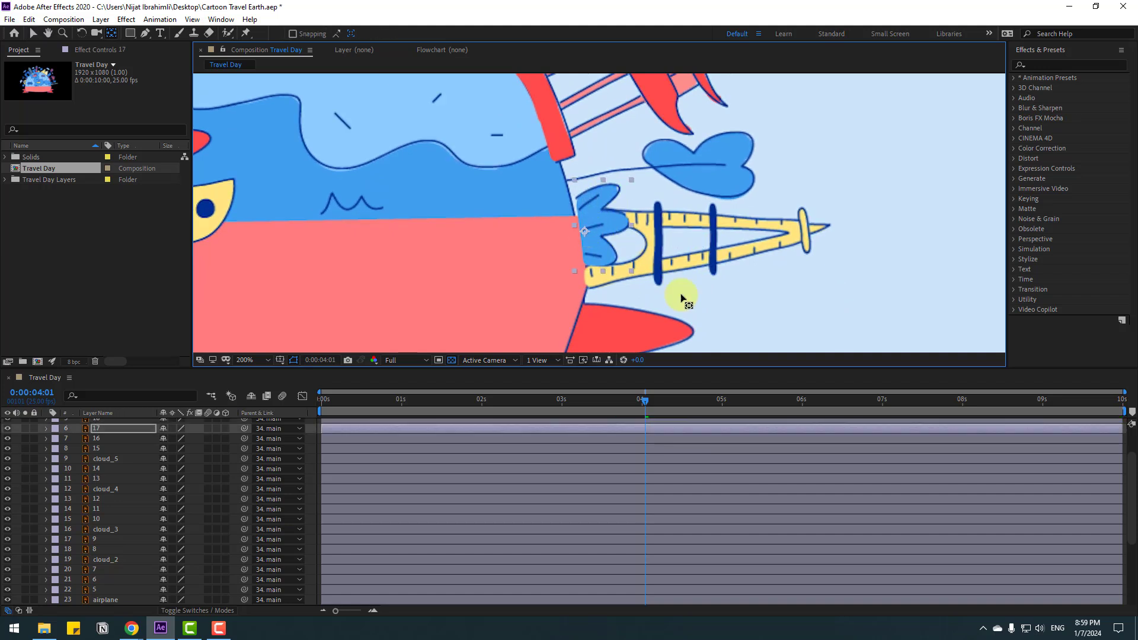
pyautogui.scroll(-2, 677, 284)
pyautogui.press('v')
# Move the blue bus and the yellow sailboat slightly upward on the globe.
pyautogui.click(479, 226)
pyautogui.moveTo(449, 217); pyautogui.dragTo(571, 265)
pyautogui.scroll(1, 571, 265)
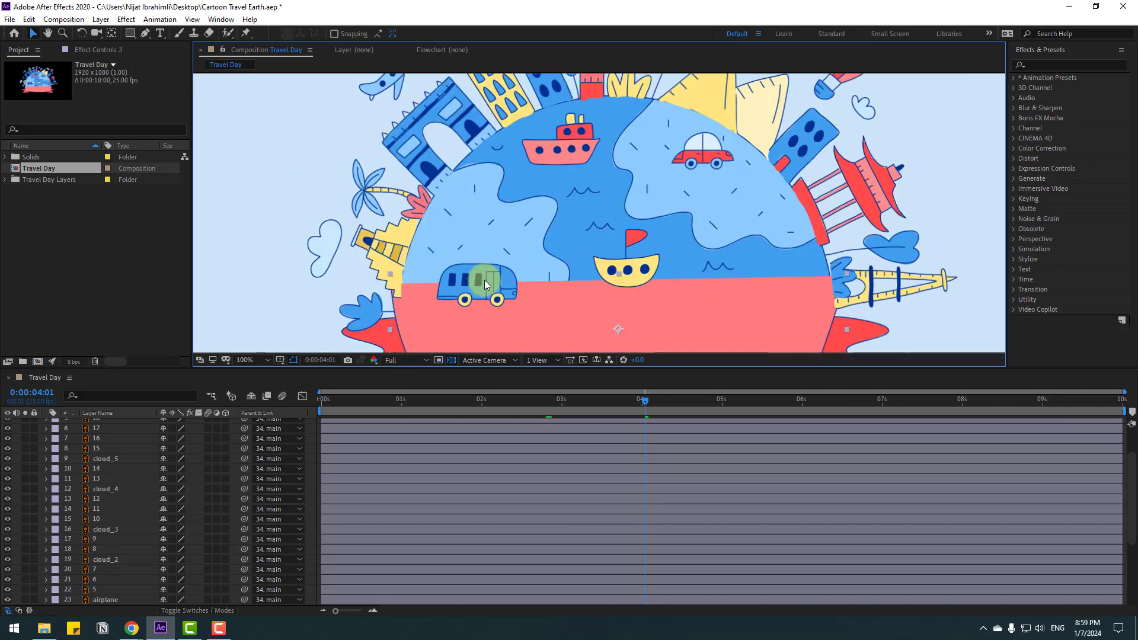
pyautogui.moveTo(474, 293); pyautogui.dragTo(492, 242)
pyautogui.moveTo(623, 263); pyautogui.dragTo(624, 239)
# Check the red ship and the red car on the globe and fit the whole composition in the viewer.
pyautogui.click(563, 143)
pyautogui.click(697, 157)
pyautogui.scroll(-4, 638, 250)
pyautogui.scroll(2, 601, 263)
pyautogui.click(249, 361)
pyautogui.click(261, 422)
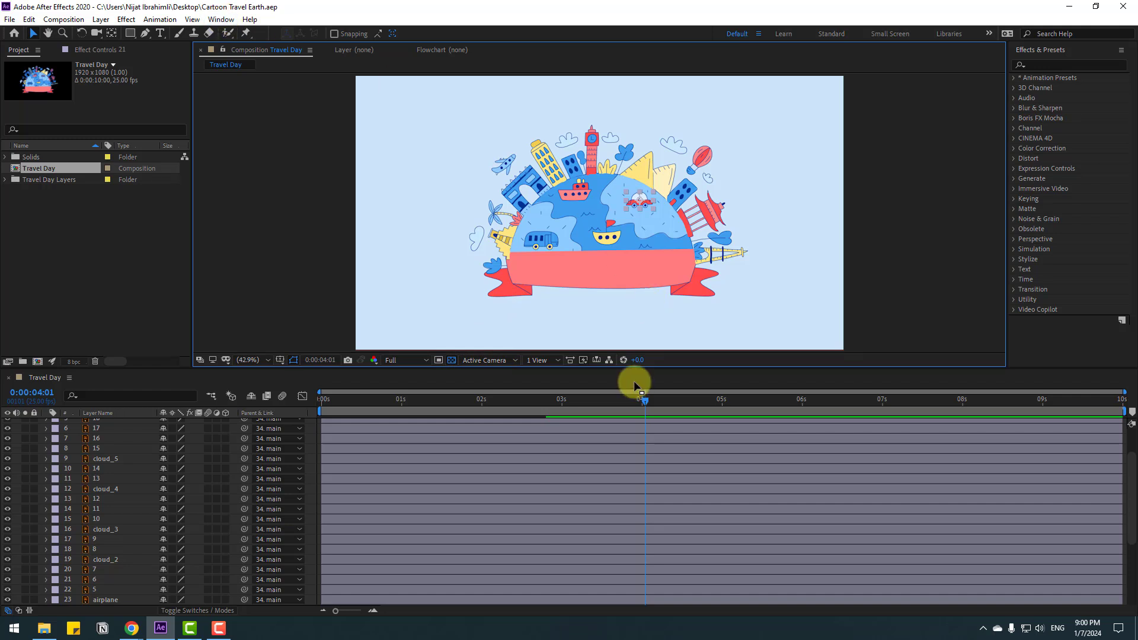
# Set the Scale of the blue plant beside the ribbon, layer 28, to 0% and keyframe it at 0:00:03:23.
pyautogui.scroll(-4, 129, 528)
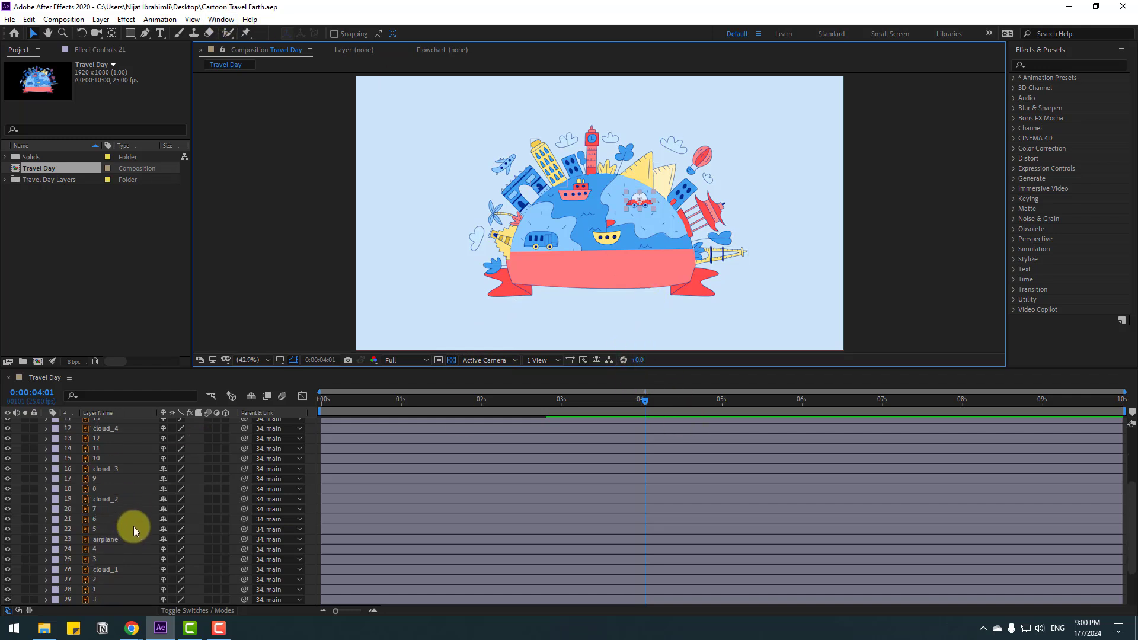
pyautogui.click(97, 528)
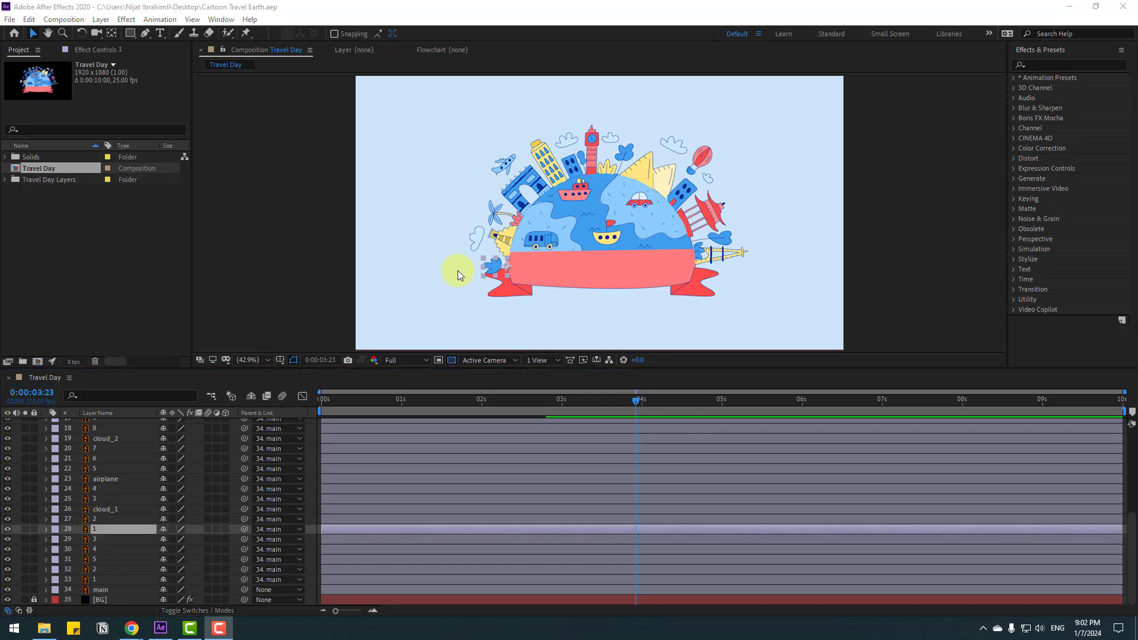
pyautogui.scroll(3, 533, 225)
pyautogui.scroll(1, 533, 225)
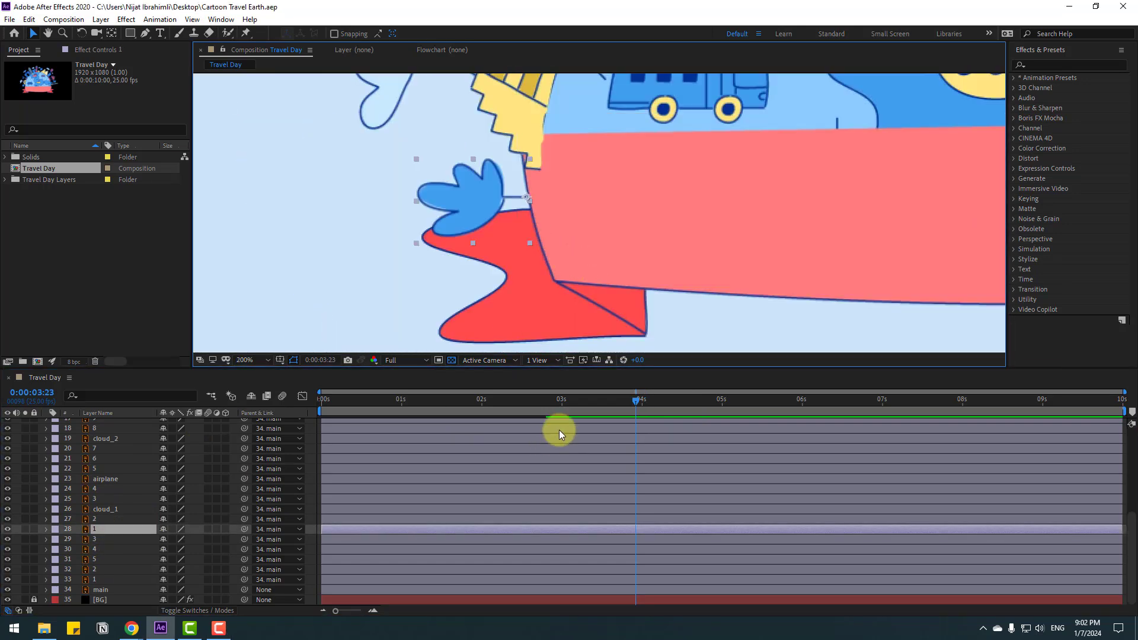
pyautogui.press('s')
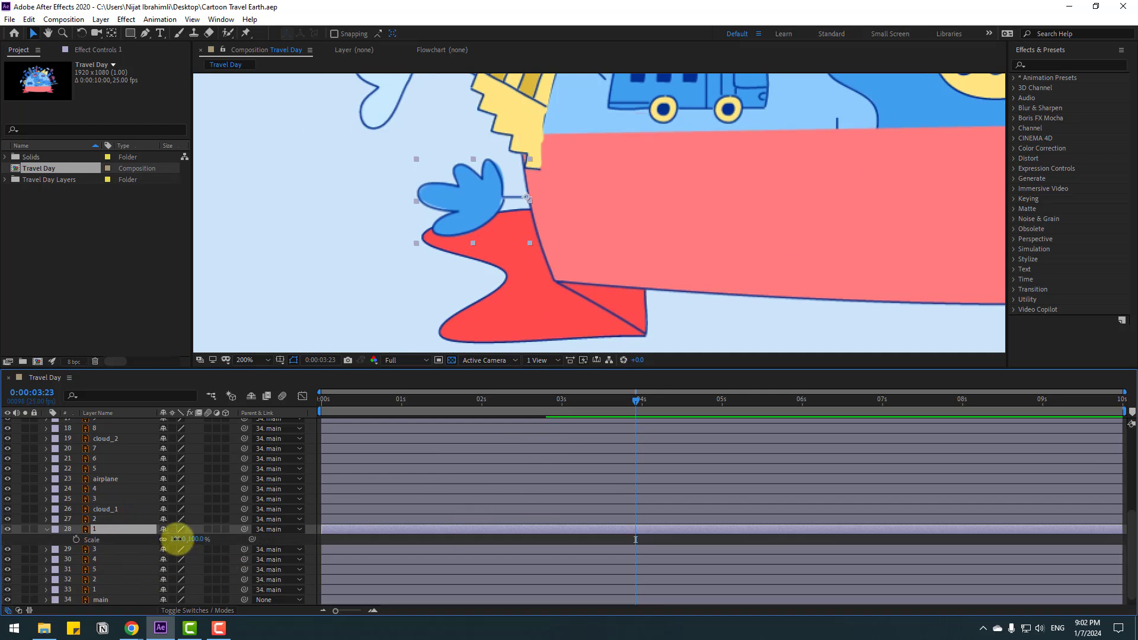
pyautogui.moveTo(182, 538); pyautogui.dragTo(79, 542)
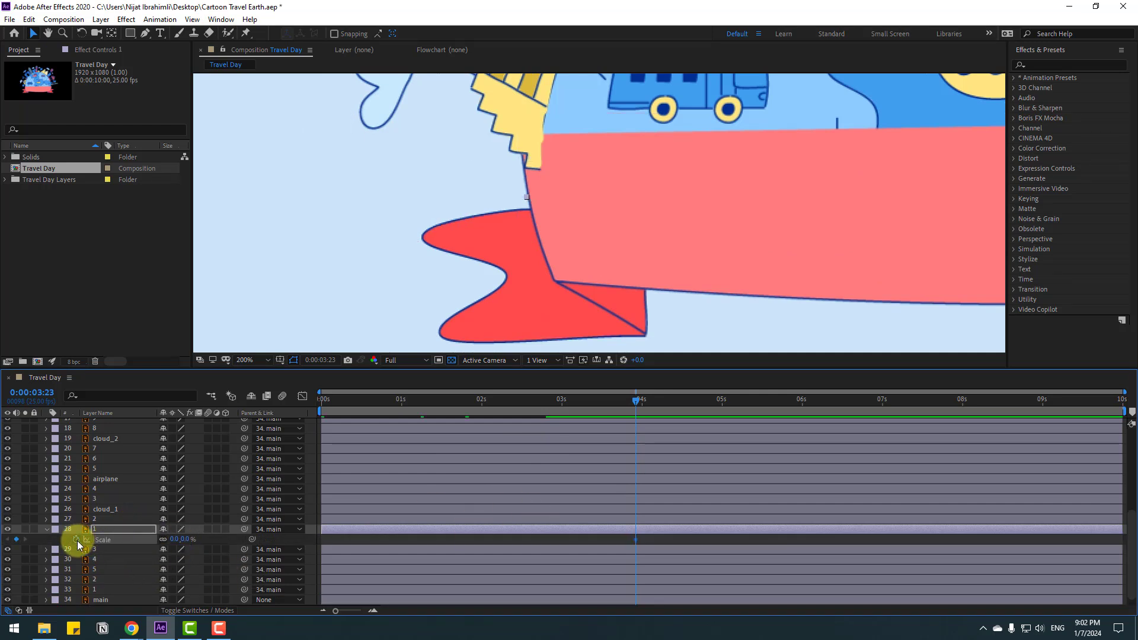
pyautogui.click(76, 539)
# Keyframe the Scale of the blue plant beside the ribbon, layer 28, at 105% at 0:00:04:08 and 95% at 0:00:04:18.
pyautogui.hotkey('shift', 'pagedown')
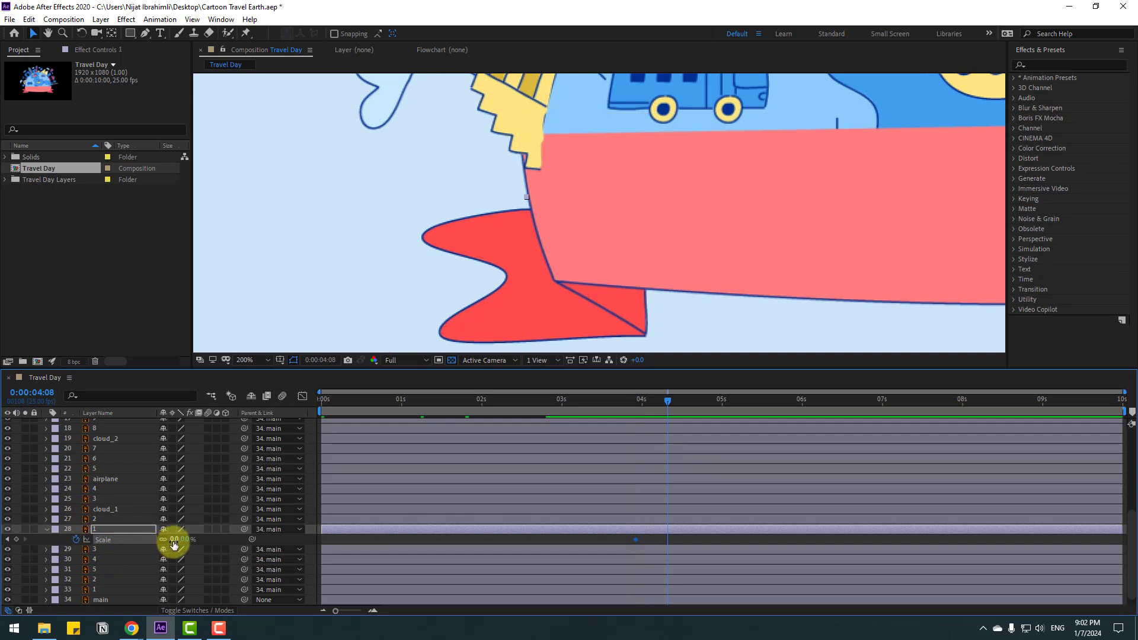
pyautogui.write('105')
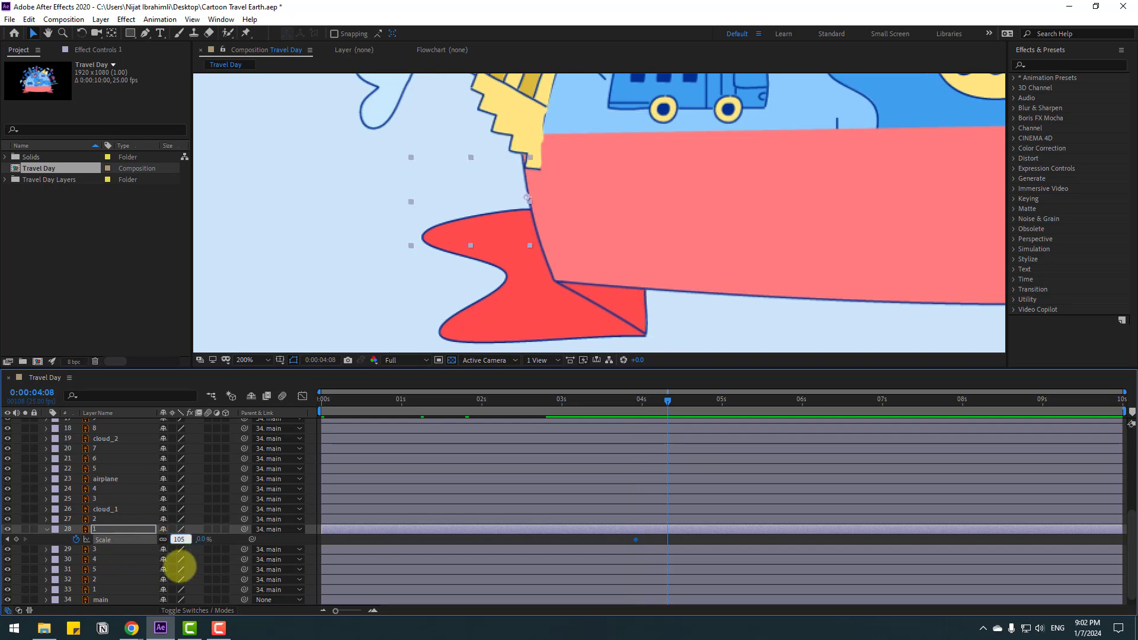
pyautogui.press('Return')
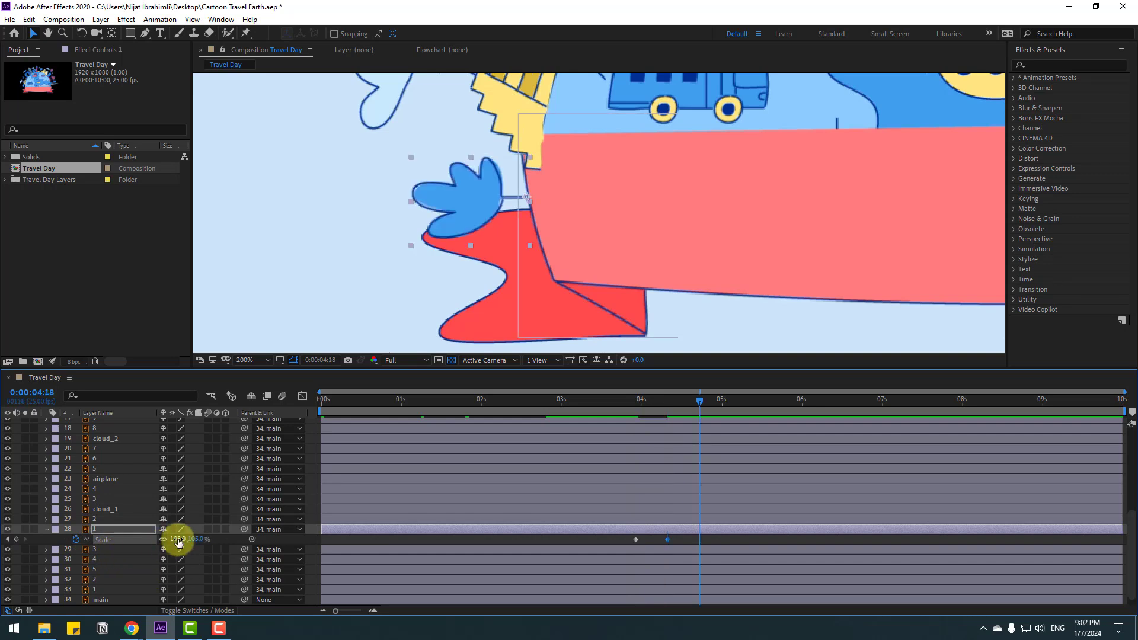
pyautogui.click(178, 540)
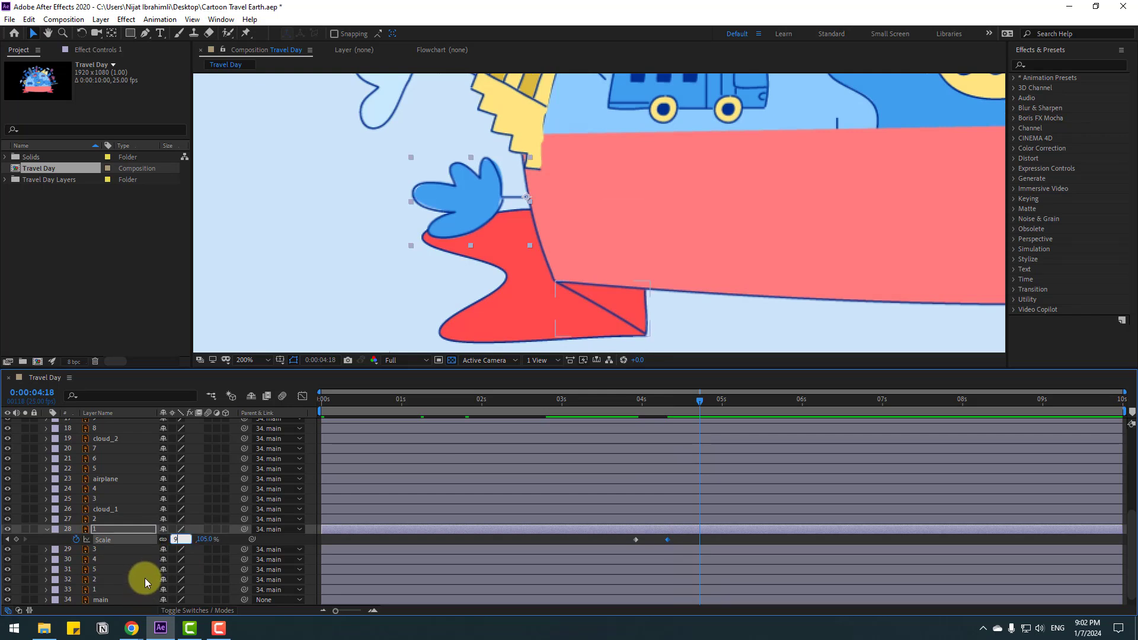
pyautogui.write('95')
pyautogui.press('Return')
# Keyframe the plant's Scale at 100% at 0:00:05:03 and apply Easy Ease to all four Scale keyframes.
pyautogui.hotkey('shift', 'pagedown')
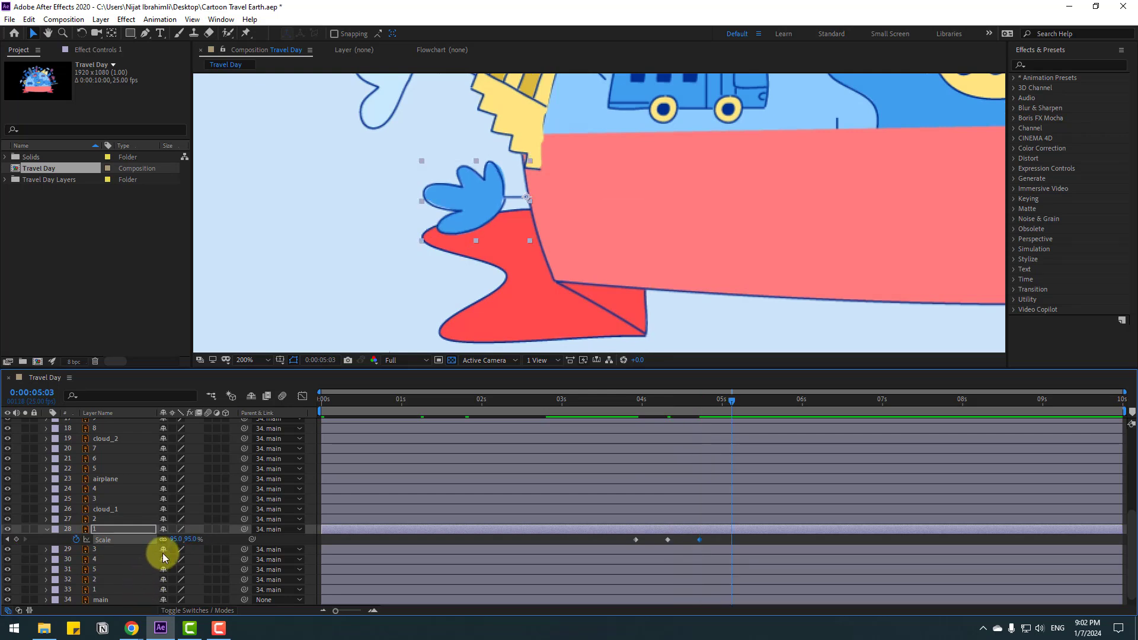
pyautogui.click(175, 540)
pyautogui.write('100')
pyautogui.press('Return')
pyautogui.moveTo(753, 532); pyautogui.dragTo(631, 541)
pyautogui.rightClick(631, 540)
pyautogui.moveTo(648, 531)
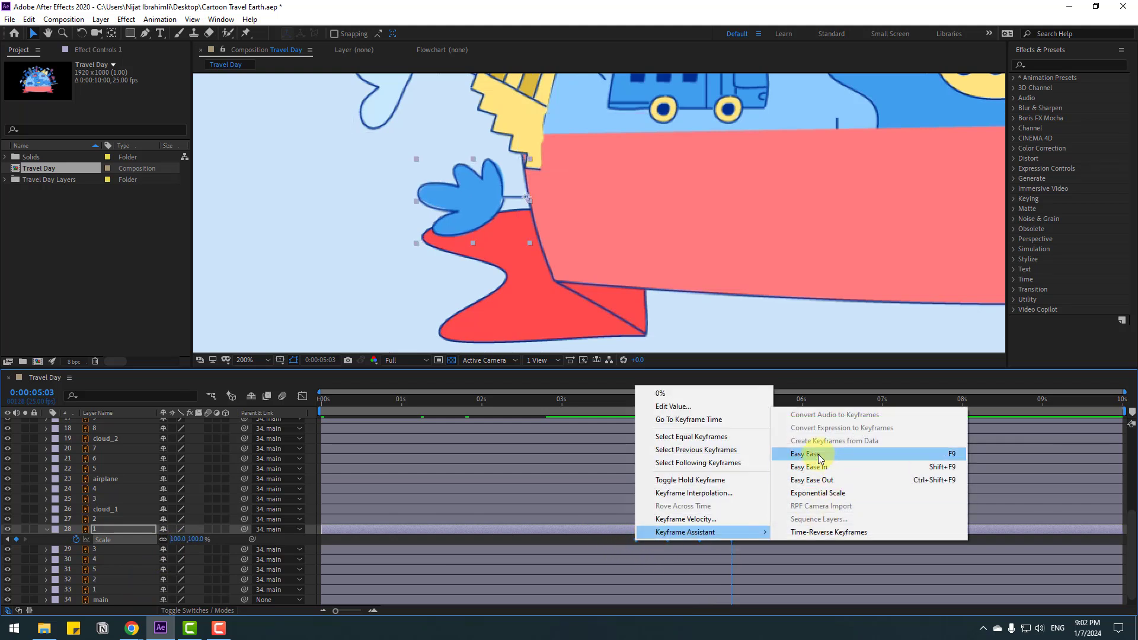
pyautogui.click(788, 453)
# Start the work area at the plant's first Scale keyframe, preview the scale-in and clear the selection.
pyautogui.moveTo(323, 414); pyautogui.dragTo(637, 419)
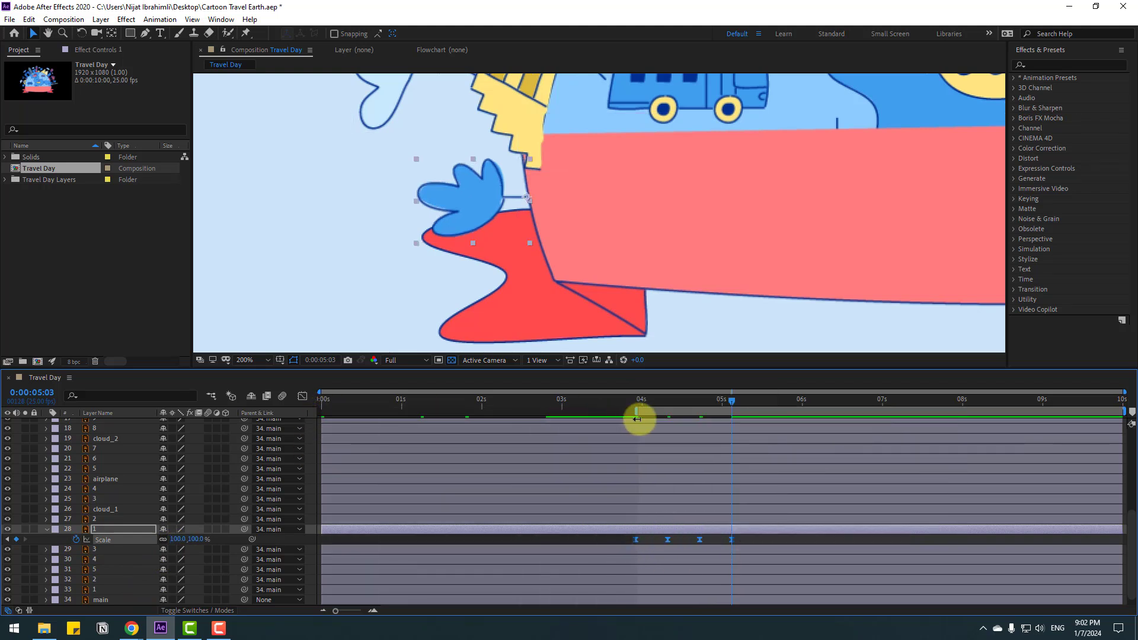
pyautogui.press('space')
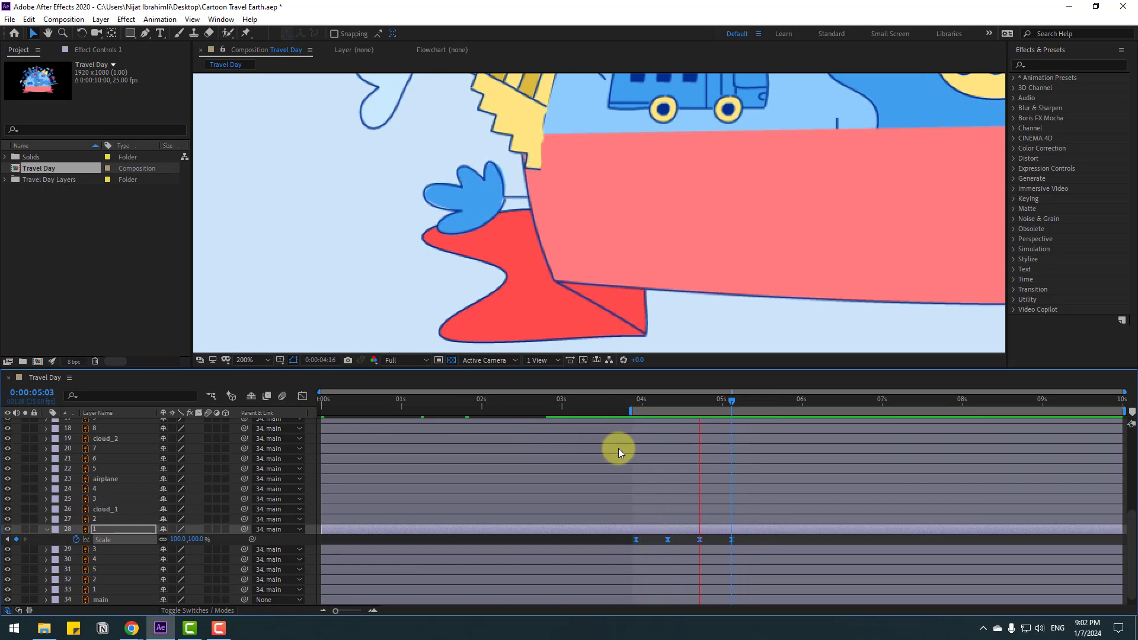
pyautogui.press('space')
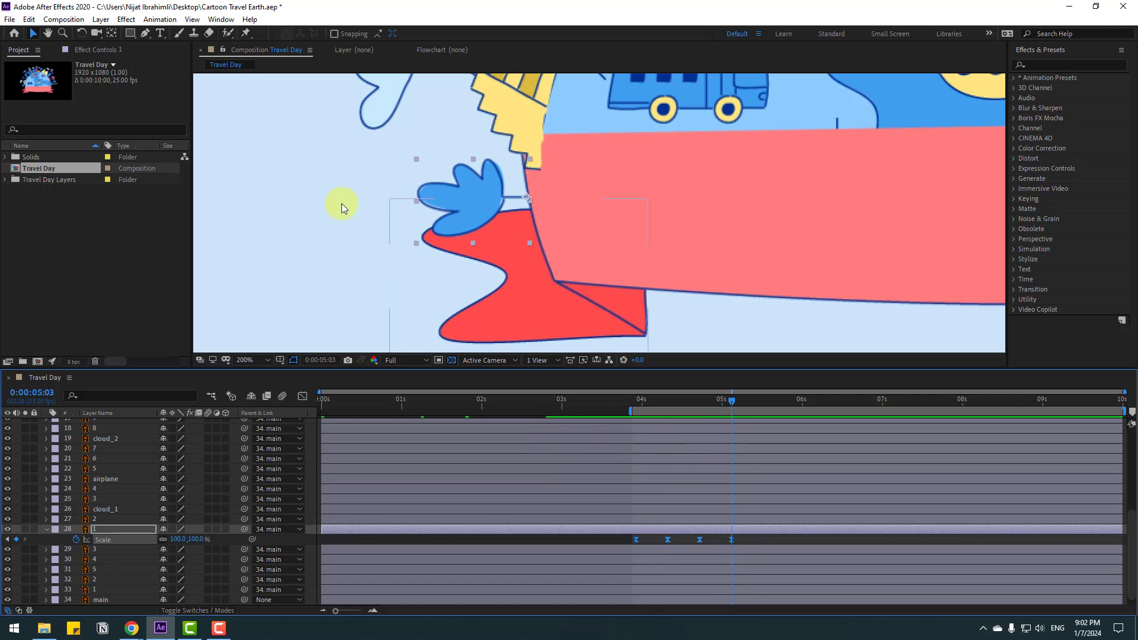
pyautogui.click(437, 541)
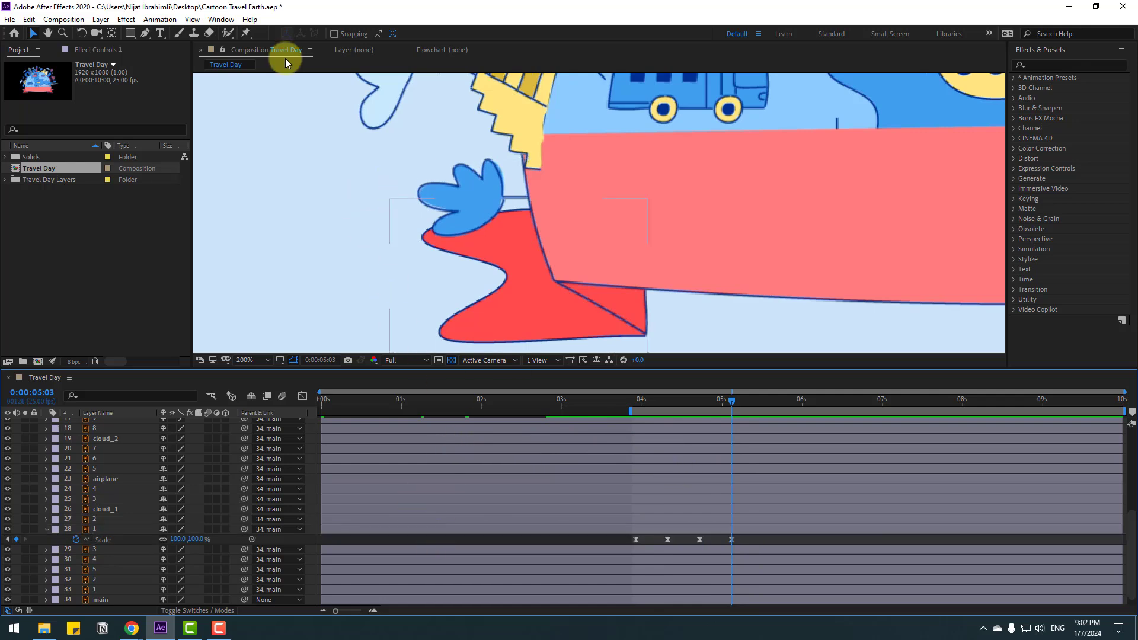
# Open Animation Composer 3 and look through its Starter Presets, including the overshoot presets among the 2D layer transitions.
pyautogui.click(223, 20)
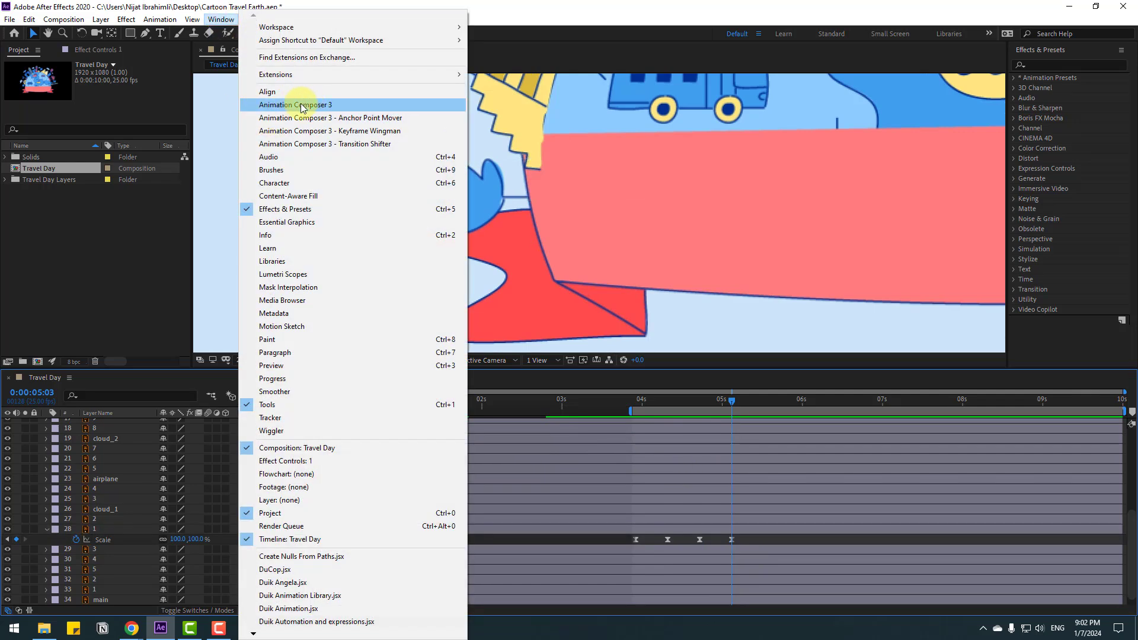
pyautogui.click(327, 111)
pyautogui.moveTo(666, 188); pyautogui.dragTo(697, 283)
pyautogui.click(647, 348)
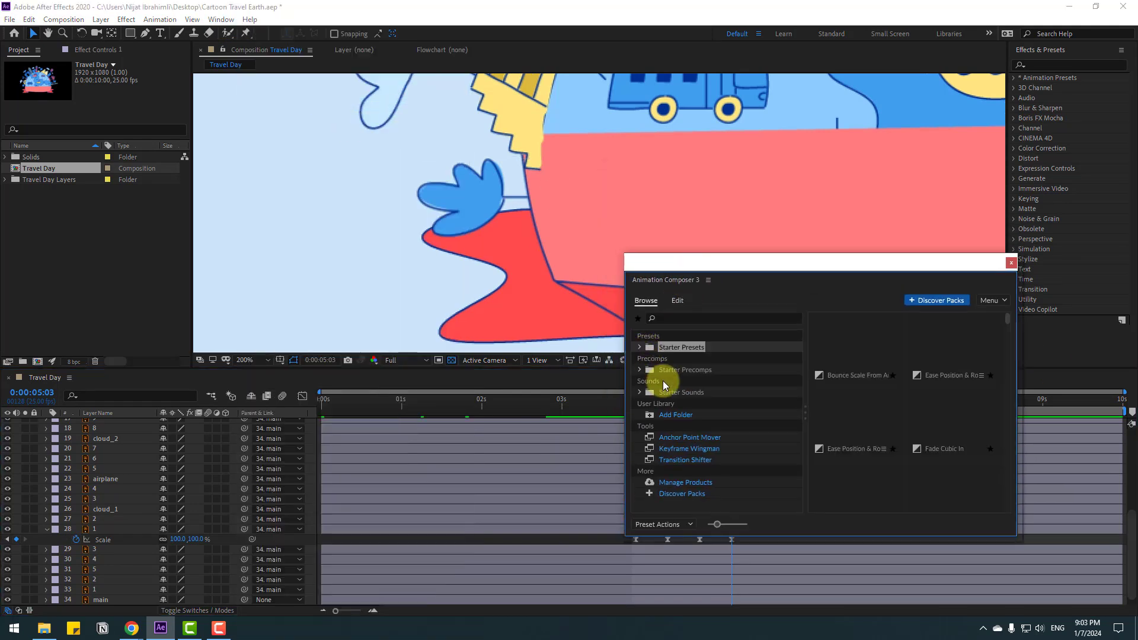
pyautogui.click(640, 347)
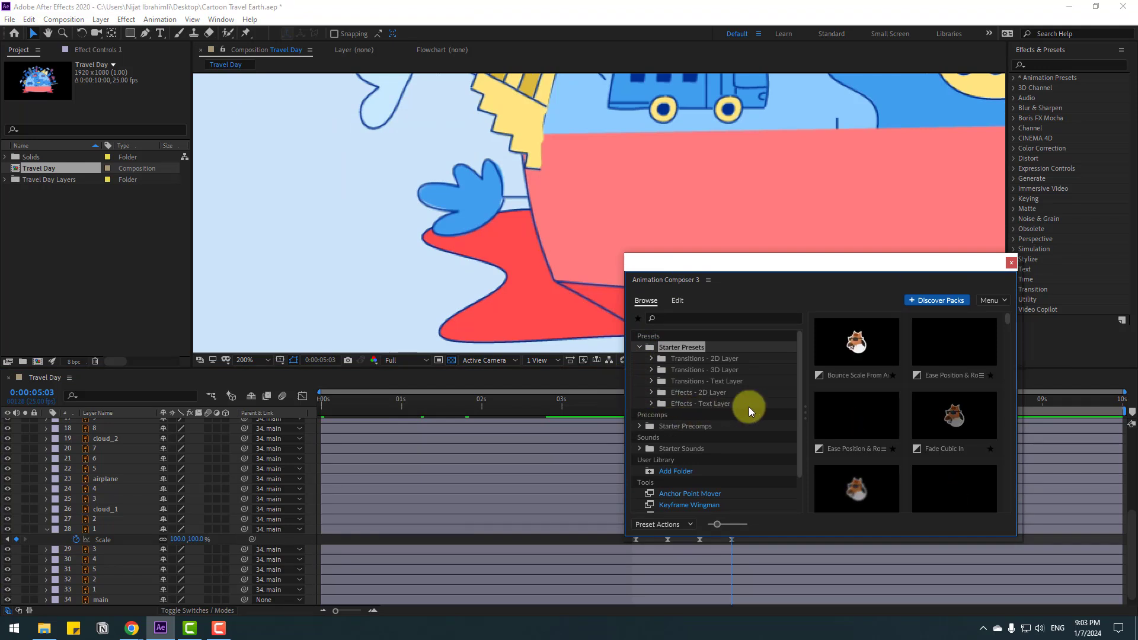
pyautogui.moveTo(1008, 320); pyautogui.dragTo(1010, 353)
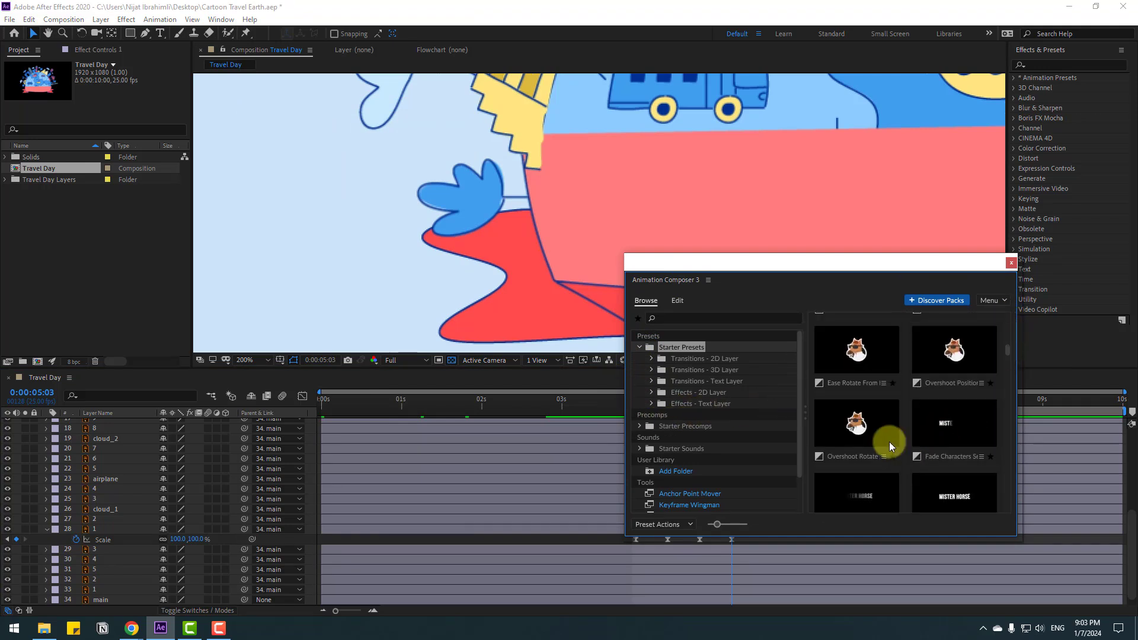
pyautogui.click(651, 358)
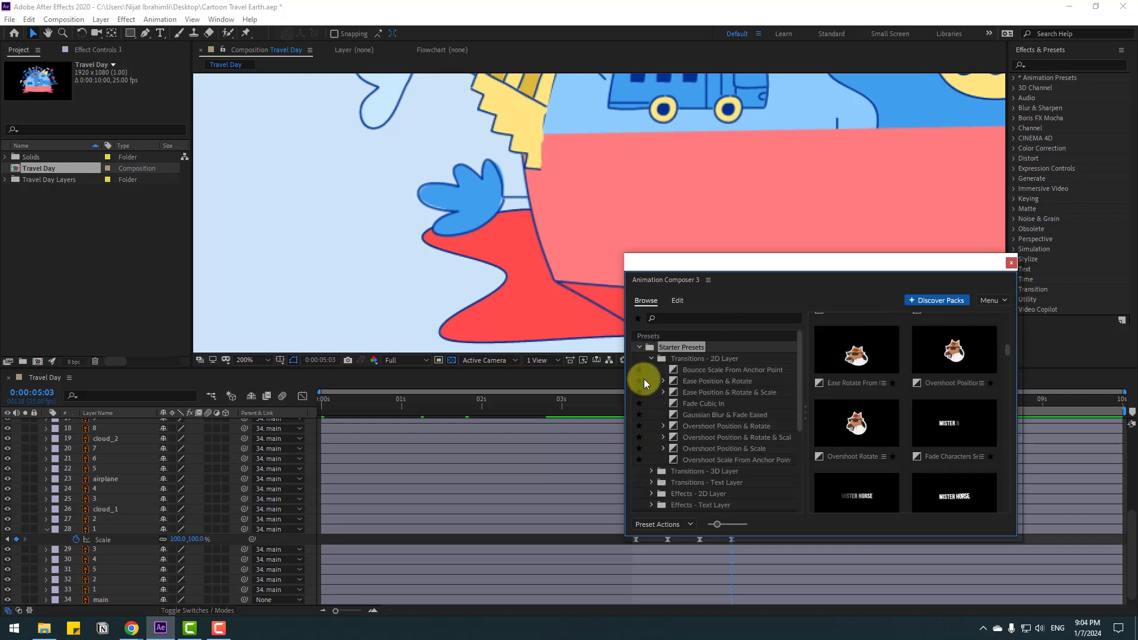
pyautogui.click(697, 460)
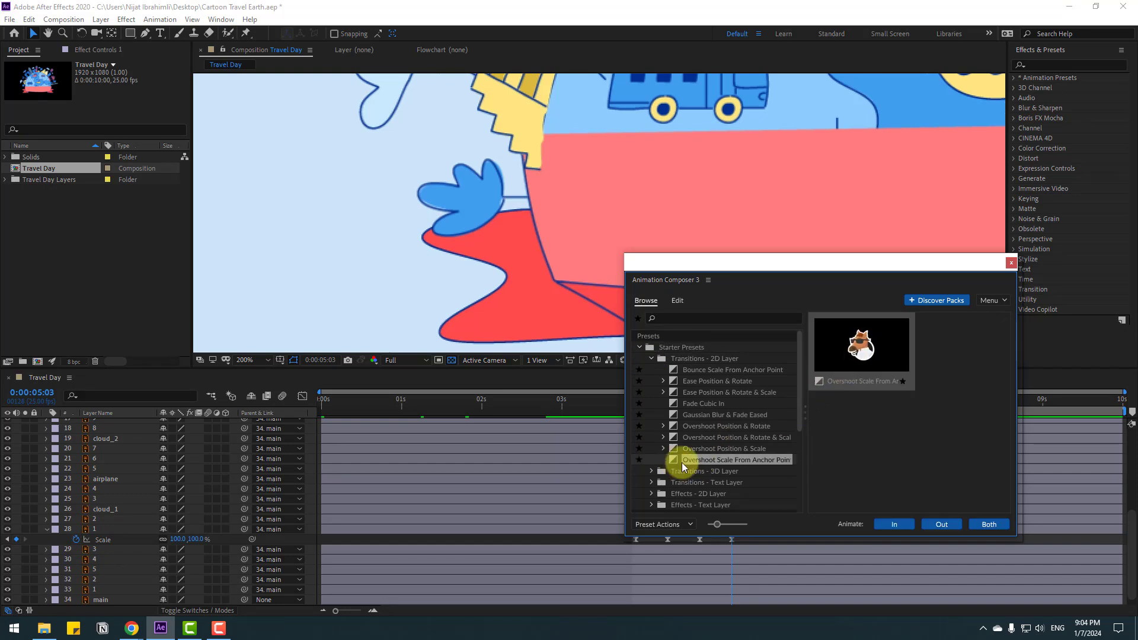
pyautogui.click(696, 449)
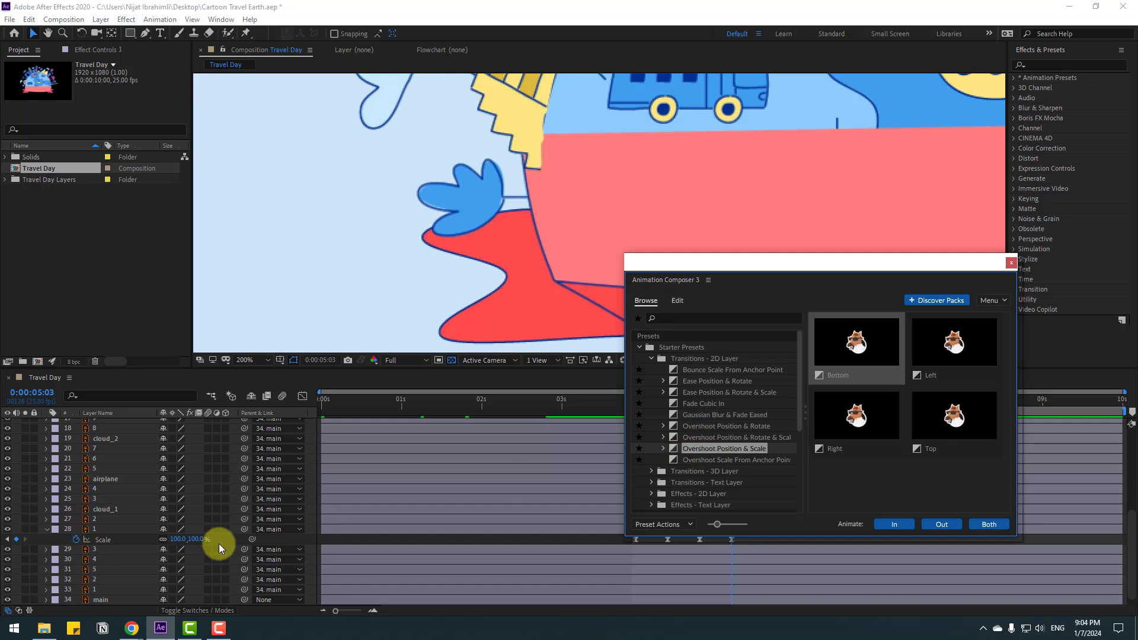
# Apply the Overshoot Scale From Anchor Point preset as an In transition to the yellow stepped landmark, layer 27.
pyautogui.click(94, 518)
pyautogui.press('h')
pyautogui.moveTo(601, 117); pyautogui.dragTo(550, 245)
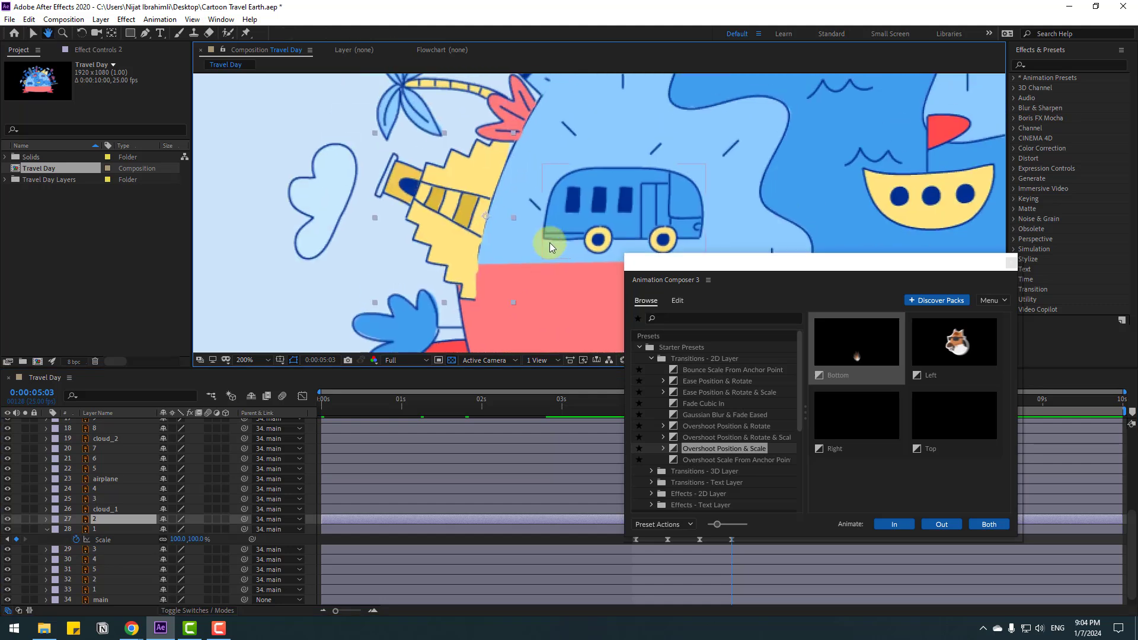
pyautogui.click(695, 461)
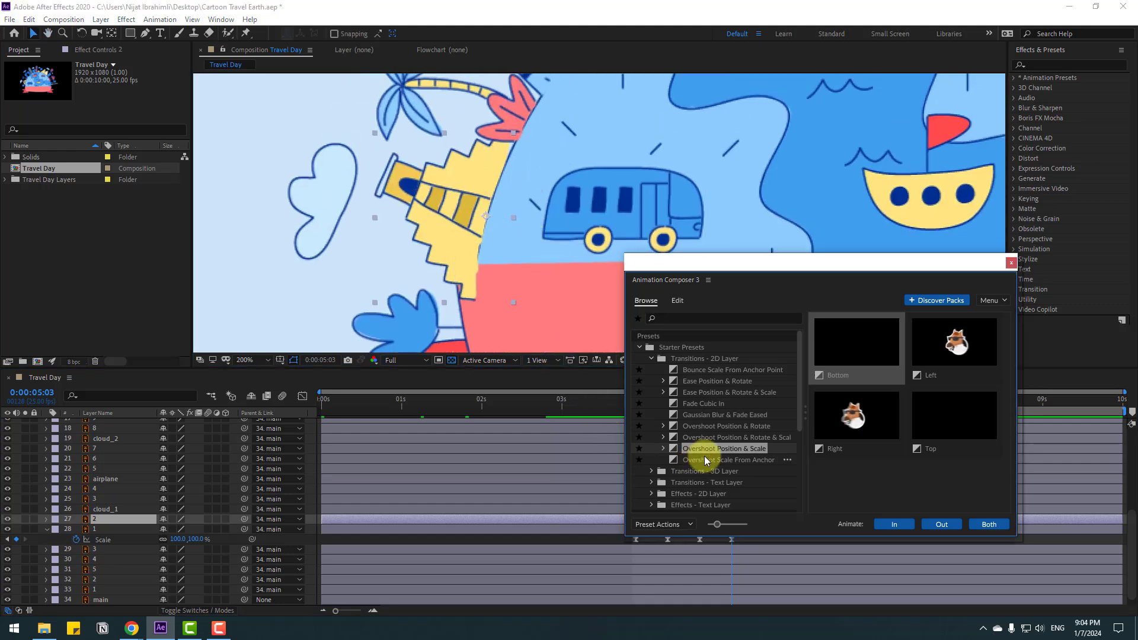
pyautogui.click(895, 525)
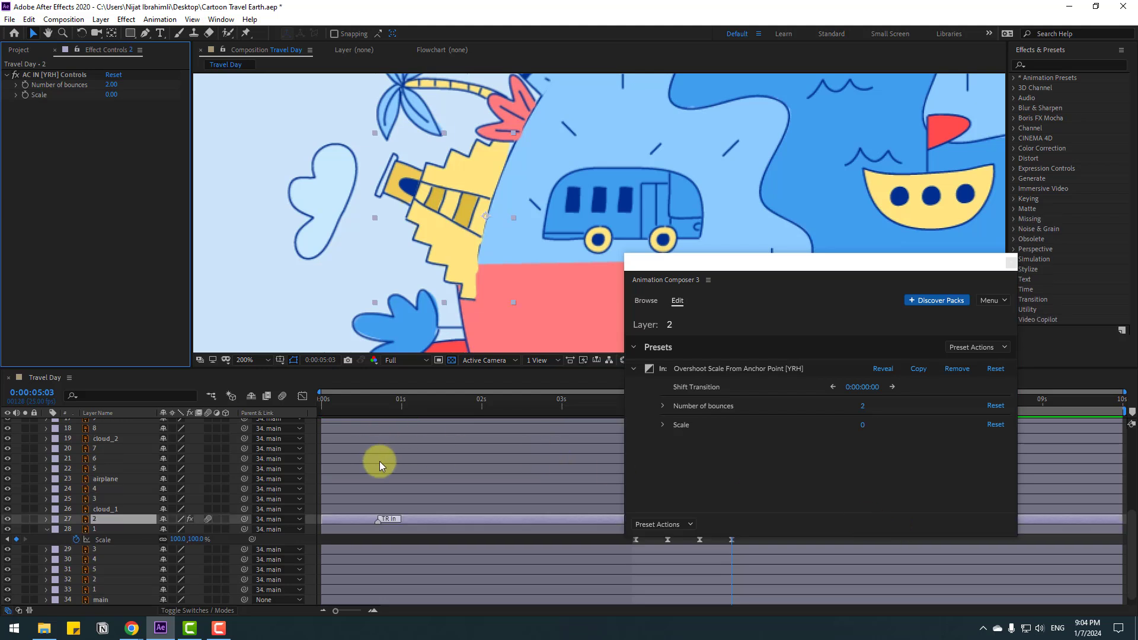
# Shift layer 27 to start at about 4 seconds, preview its transition and move the transition marker to nearly 6 seconds.
pyautogui.moveTo(340, 521); pyautogui.dragTo(664, 519)
pyautogui.moveTo(726, 264); pyautogui.dragTo(1055, 204)
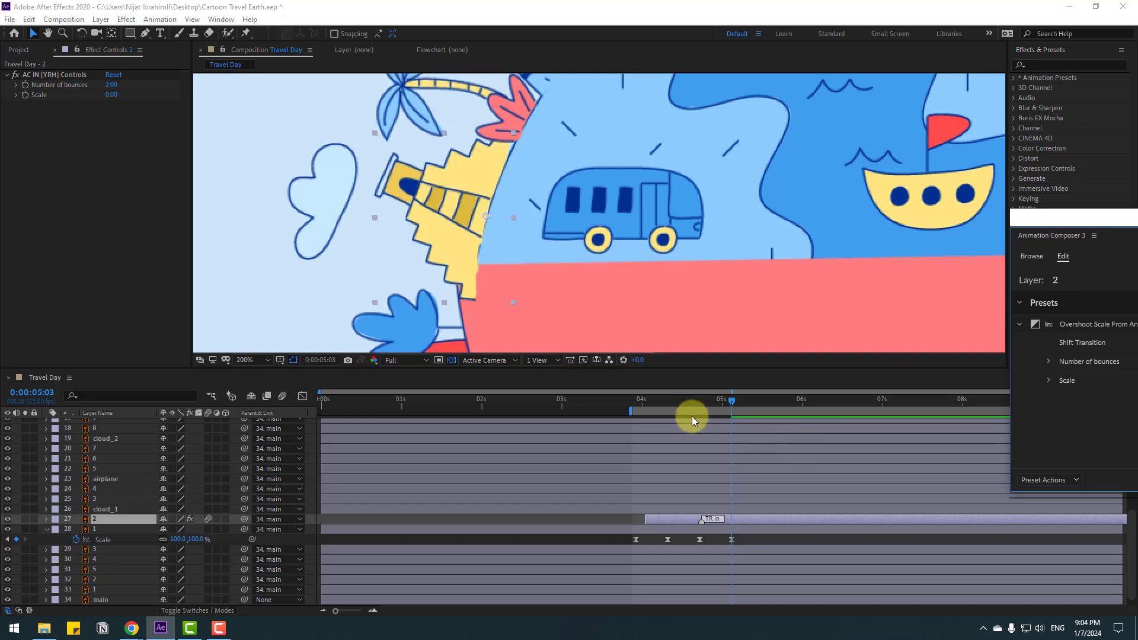
pyautogui.press('space')
pyautogui.press('space')
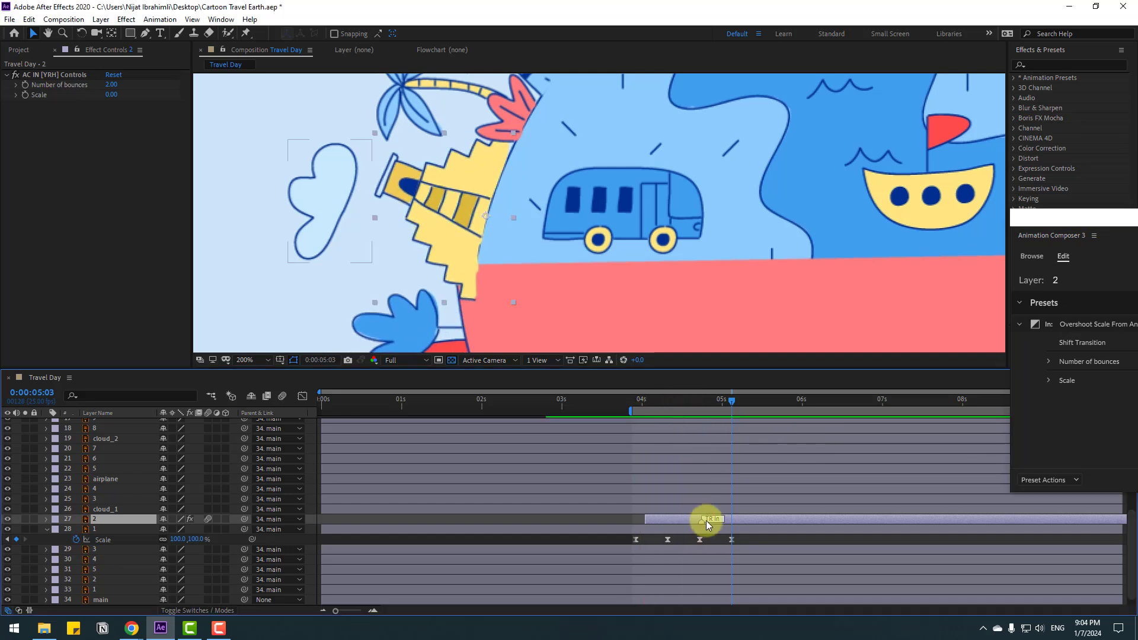
pyautogui.moveTo(700, 524); pyautogui.dragTo(786, 521)
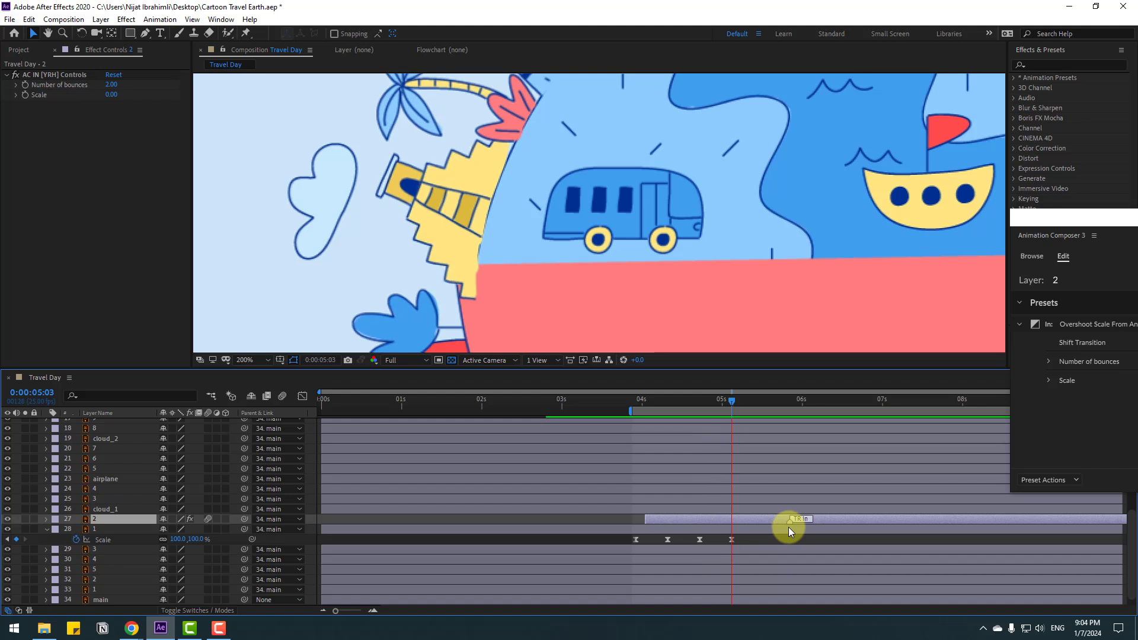
# Remove the overshoot preset from layer 27, close Animation Composer and move the layer's start back to 0:00:00:00.
pyautogui.moveTo(1075, 219); pyautogui.dragTo(493, 200)
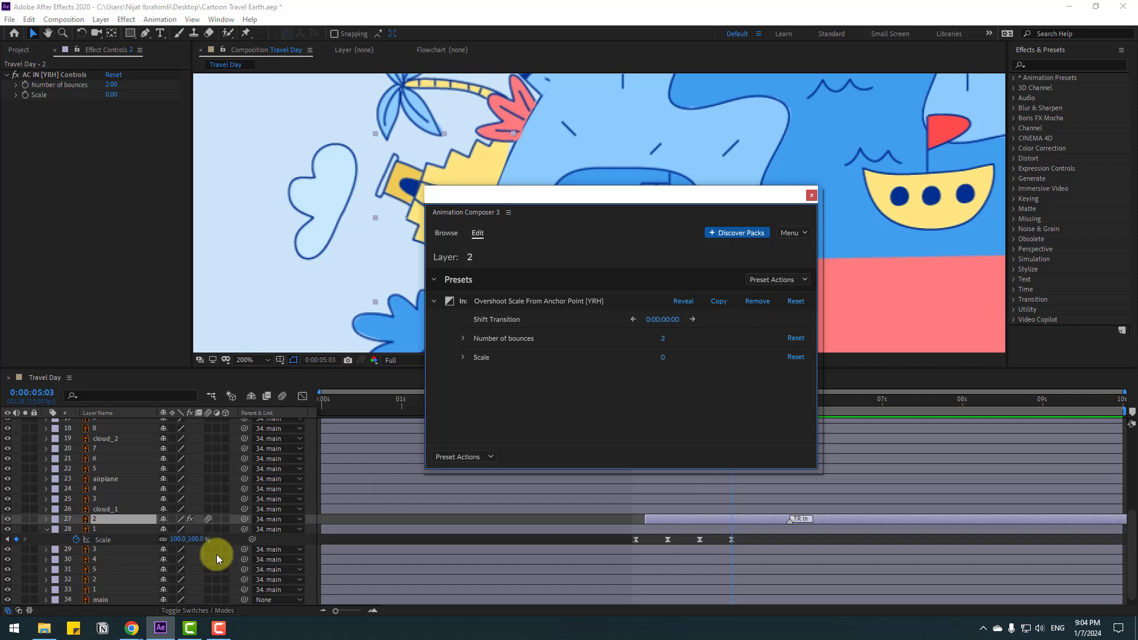
pyautogui.click(93, 518)
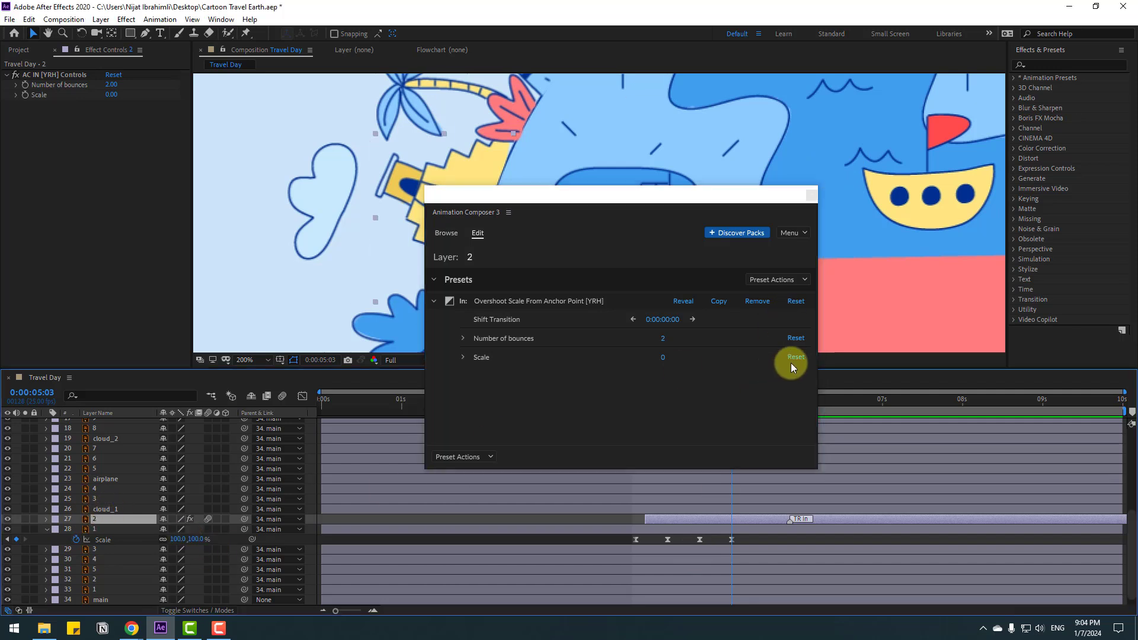
pyautogui.click(758, 304)
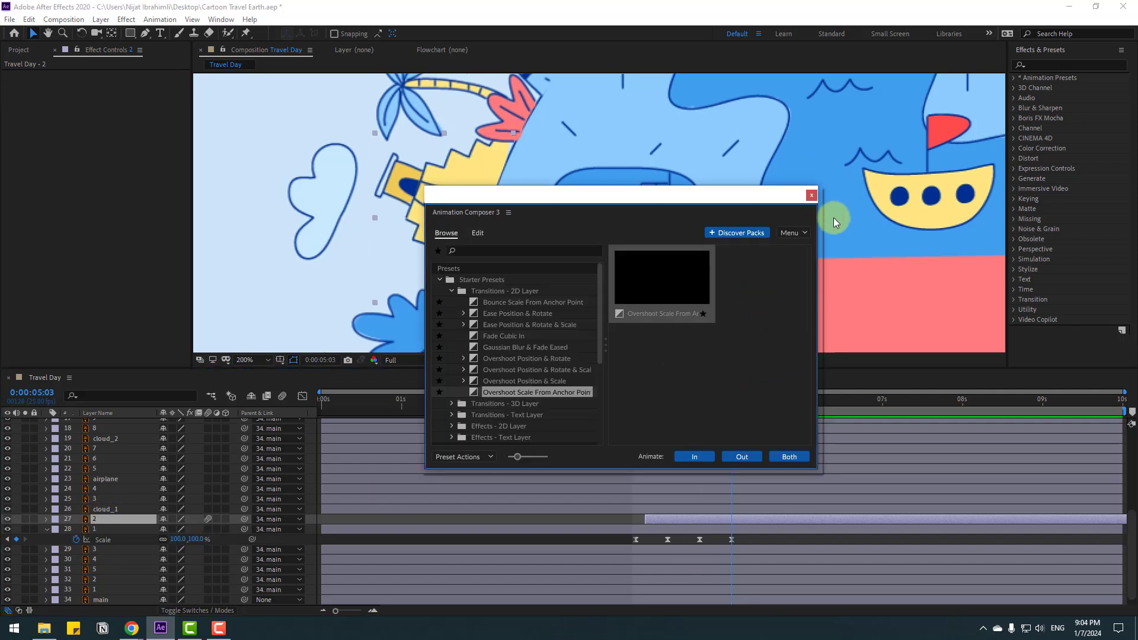
pyautogui.click(810, 197)
pyautogui.moveTo(646, 520); pyautogui.dragTo(329, 542)
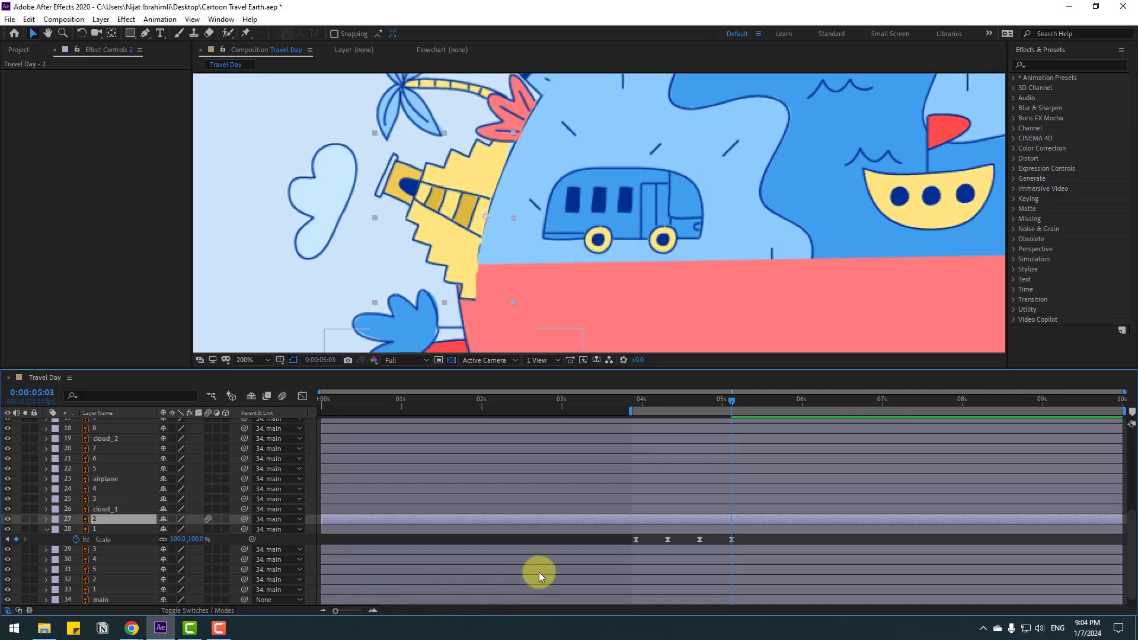
# Fit the whole composition in the viewer and move layer 28's four Scale keyframes so they begin at 0:00:00:00.
pyautogui.click(253, 371)
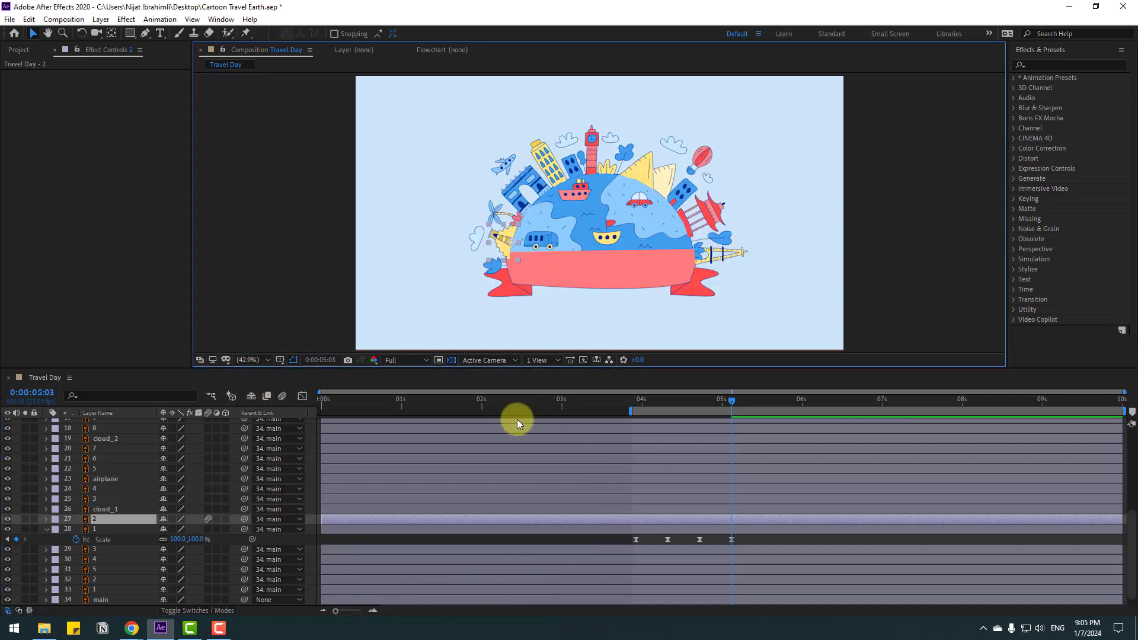
pyautogui.moveTo(371, 403)
pyautogui.mouseDown()
pyautogui.moveTo(401, 401)
pyautogui.moveTo(336, 412)
pyautogui.moveTo(358, 407)
pyautogui.mouseUp()
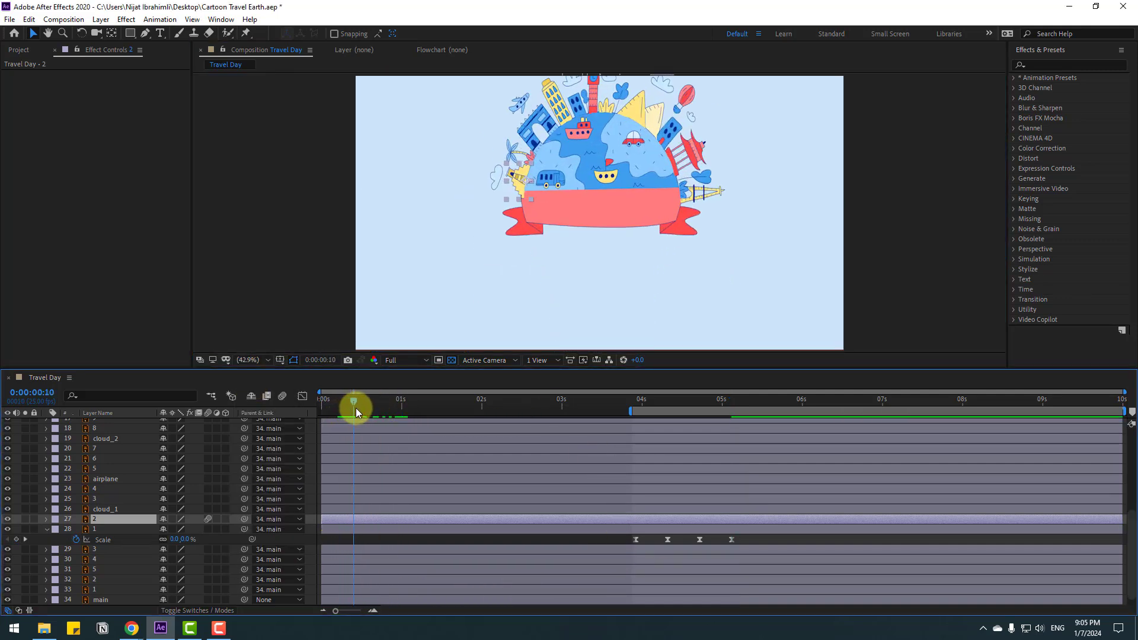
pyautogui.click(88, 530)
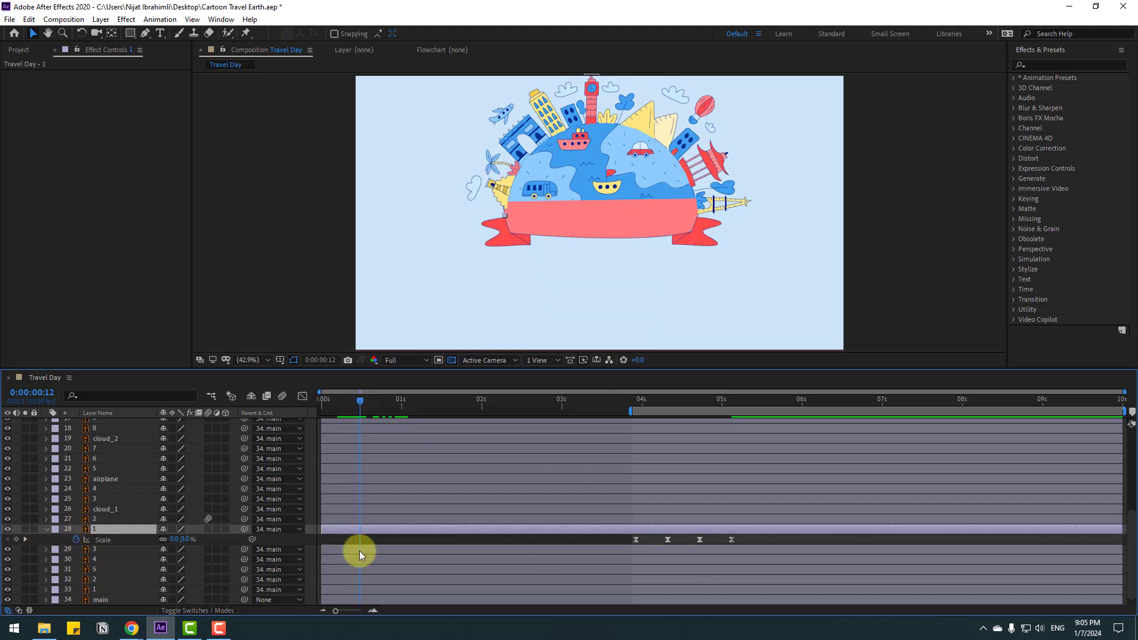
pyautogui.moveTo(744, 538); pyautogui.dragTo(324, 539)
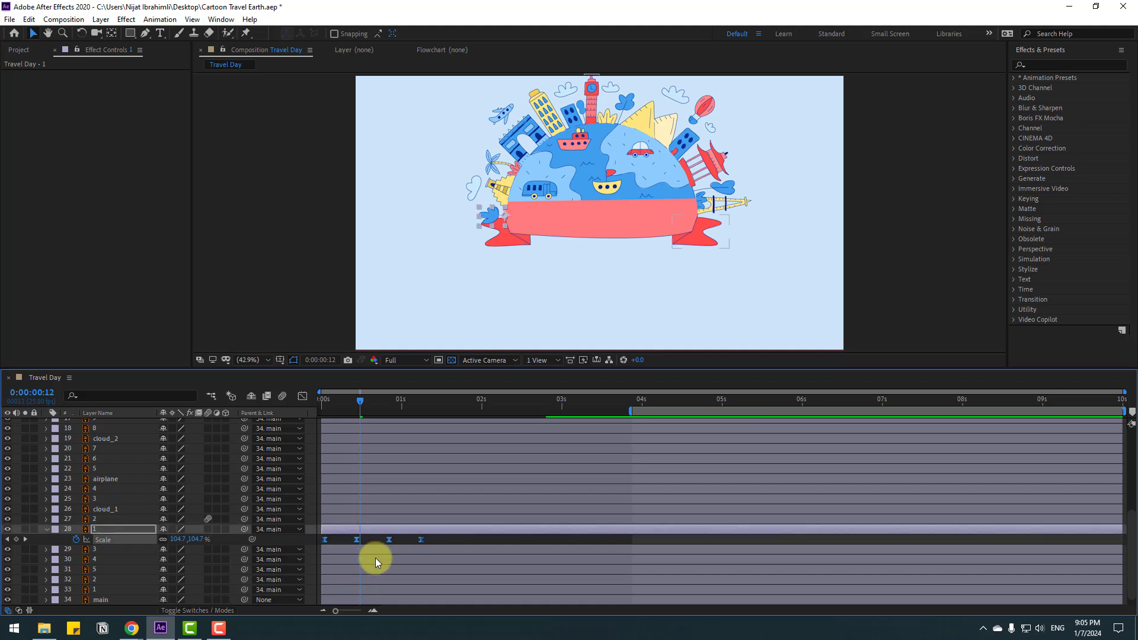
pyautogui.click(315, 401)
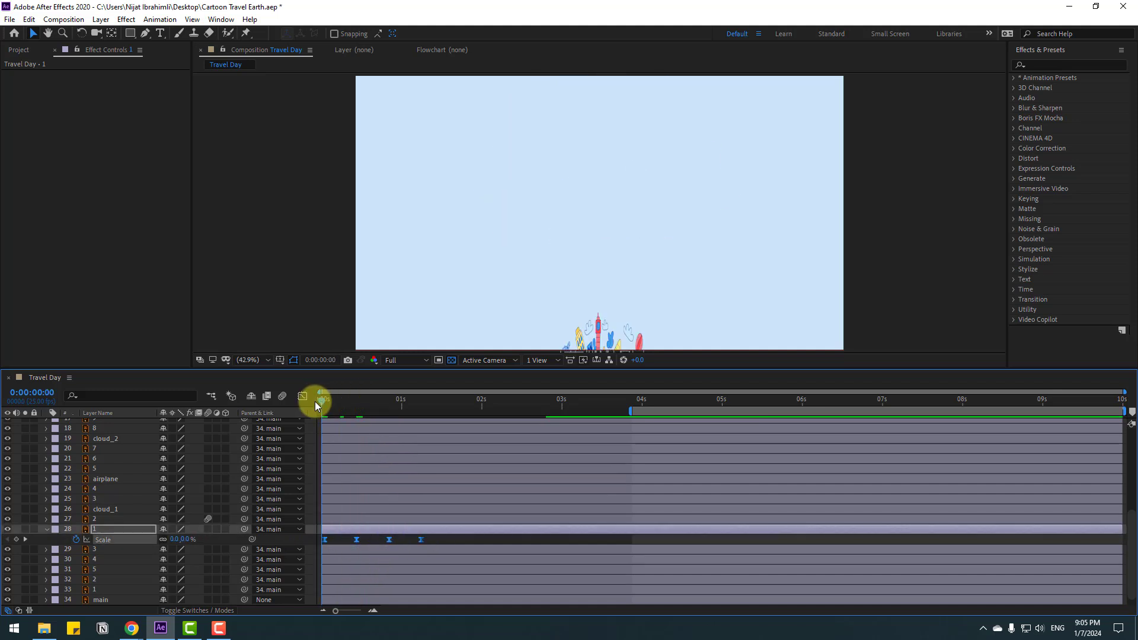
pyautogui.moveTo(324, 540); pyautogui.dragTo(322, 541)
# Reset the work area start to zero and paste layer 28's Scale keyframes at 0:00:00:00 onto the layers named 2 to 22, skipping clouds and airplane.
pyautogui.click(104, 518)
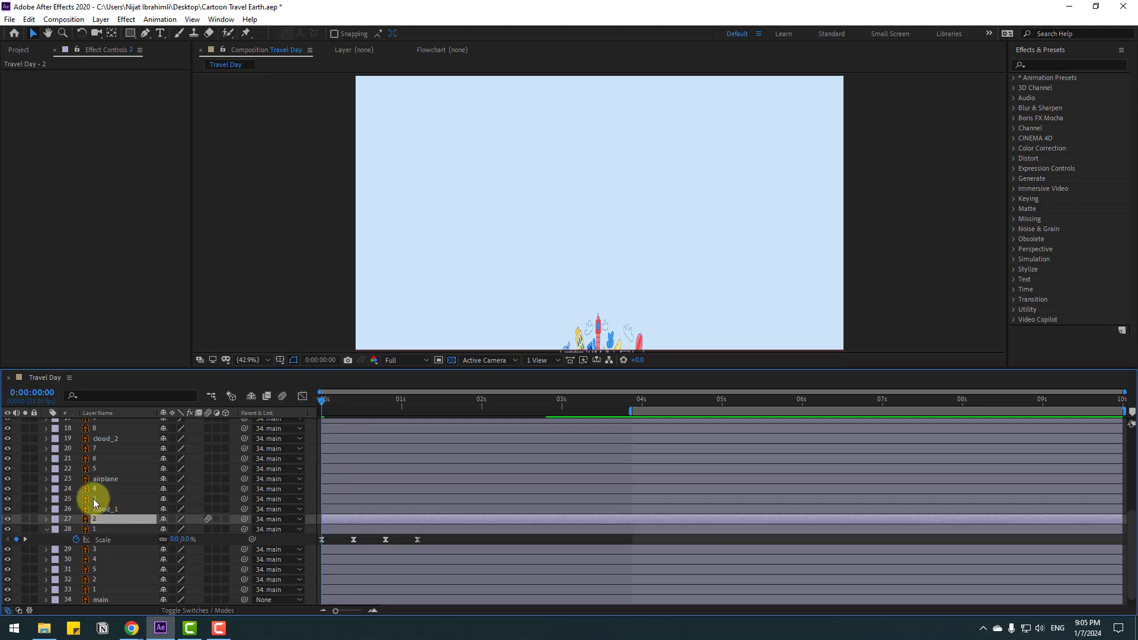
pyautogui.keyDown('ctrl'); pyautogui.click(94, 499); pyautogui.keyUp('ctrl')
pyautogui.keyDown('ctrl'); pyautogui.click(98, 489); pyautogui.keyUp('ctrl')
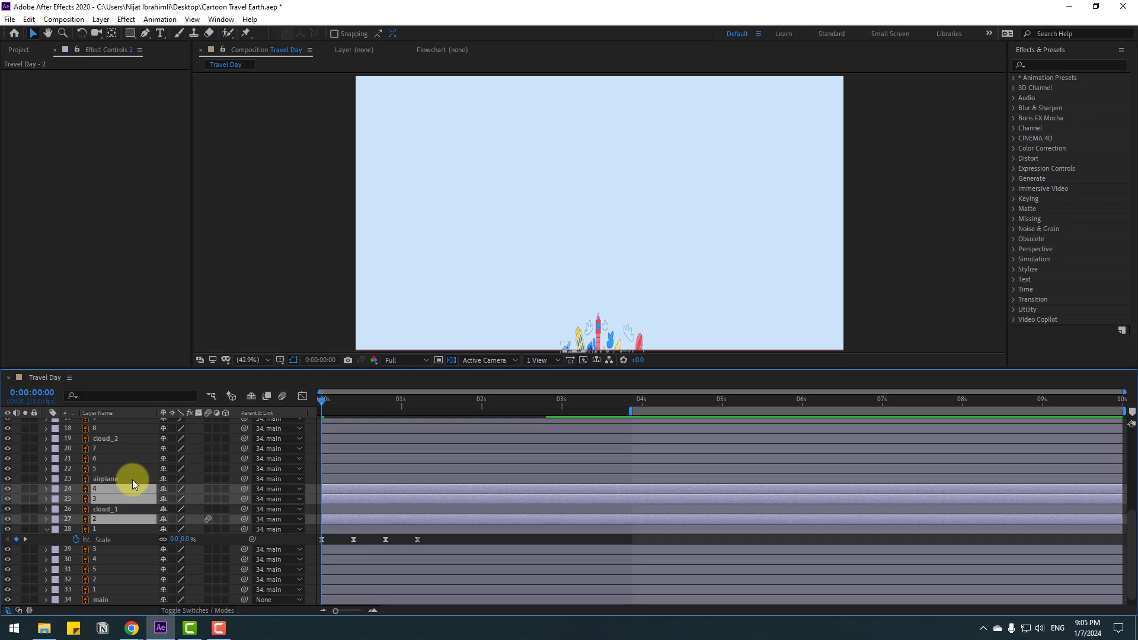
pyautogui.keyDown('ctrl'); pyautogui.click(97, 468); pyautogui.keyUp('ctrl')
pyautogui.keyDown('ctrl'); pyautogui.click(98, 459); pyautogui.keyUp('ctrl')
pyautogui.keyDown('ctrl'); pyautogui.click(100, 449); pyautogui.keyUp('ctrl')
pyautogui.scroll(3, 133, 474)
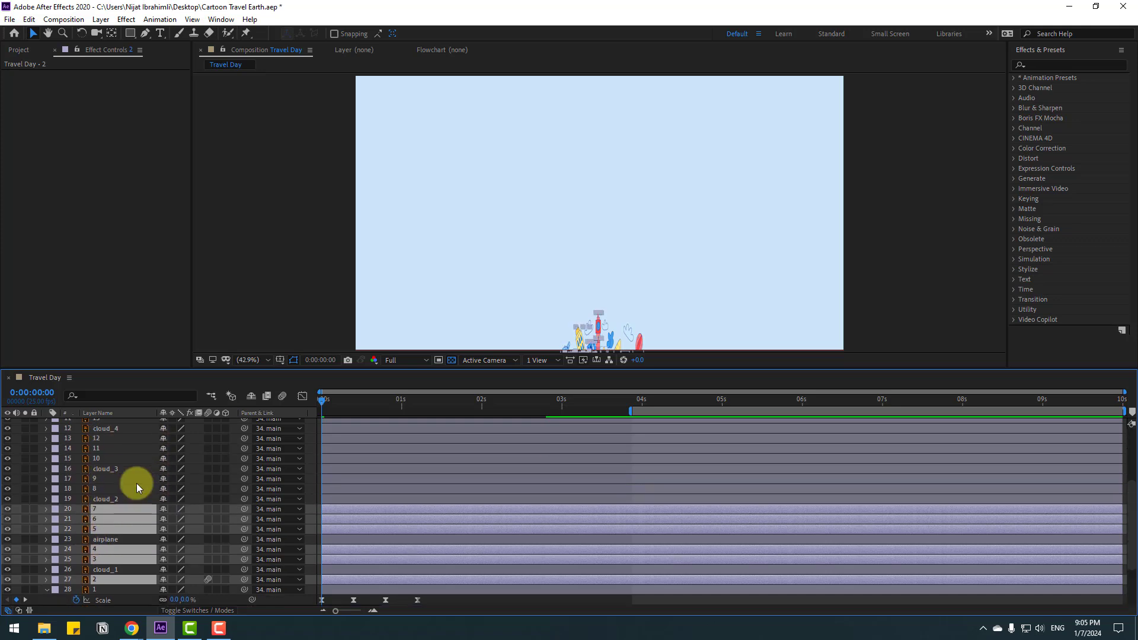
pyautogui.keyDown('ctrl'); pyautogui.click(91, 489); pyautogui.keyUp('ctrl')
pyautogui.keyDown('ctrl'); pyautogui.click(91, 479); pyautogui.keyUp('ctrl')
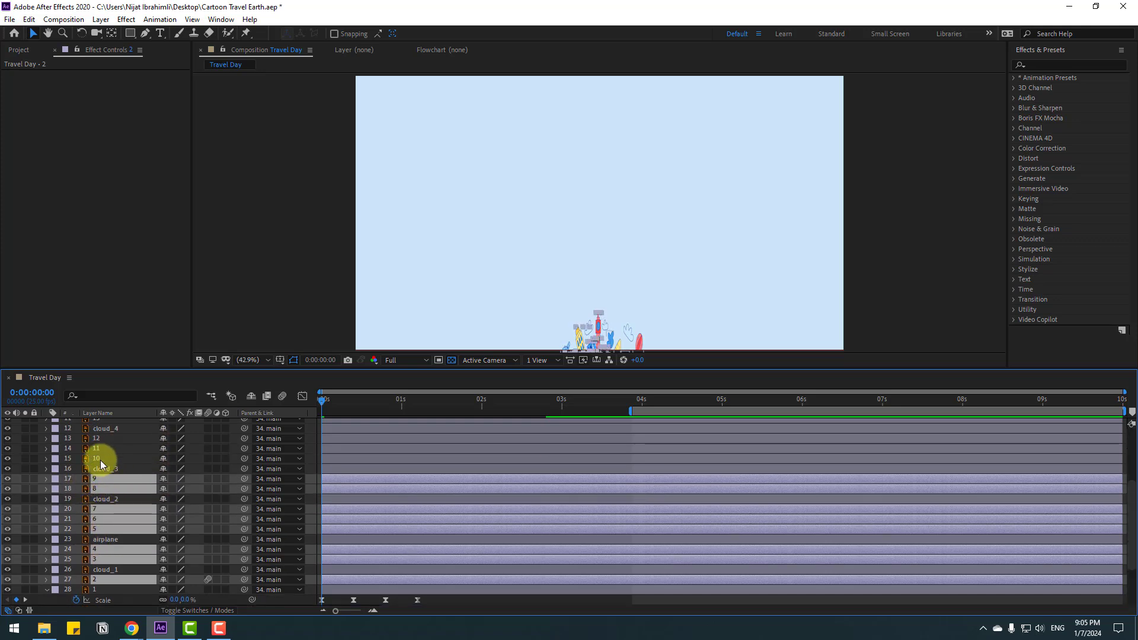
pyautogui.keyDown('ctrl'); pyautogui.click(97, 458); pyautogui.keyUp('ctrl')
pyautogui.keyDown('ctrl'); pyautogui.click(99, 449); pyautogui.keyUp('ctrl')
pyautogui.keyDown('ctrl'); pyautogui.click(98, 438); pyautogui.keyUp('ctrl')
pyautogui.scroll(3, 128, 483)
pyautogui.keyDown('ctrl'); pyautogui.click(98, 479); pyautogui.keyUp('ctrl')
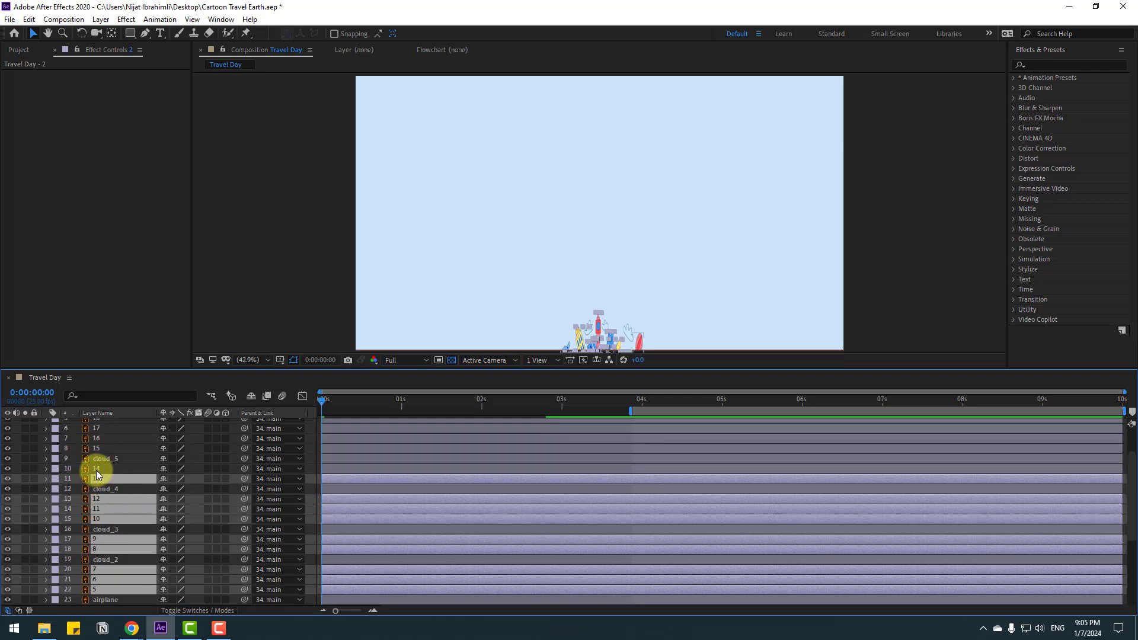
pyautogui.keyDown('ctrl'); pyautogui.click(97, 468); pyautogui.keyUp('ctrl')
pyautogui.keyDown('ctrl'); pyautogui.click(101, 449); pyautogui.keyUp('ctrl')
pyautogui.keyDown('ctrl'); pyautogui.click(101, 438); pyautogui.keyUp('ctrl')
pyautogui.keyDown('ctrl'); pyautogui.click(101, 429); pyautogui.keyUp('ctrl')
pyautogui.scroll(3, 141, 468)
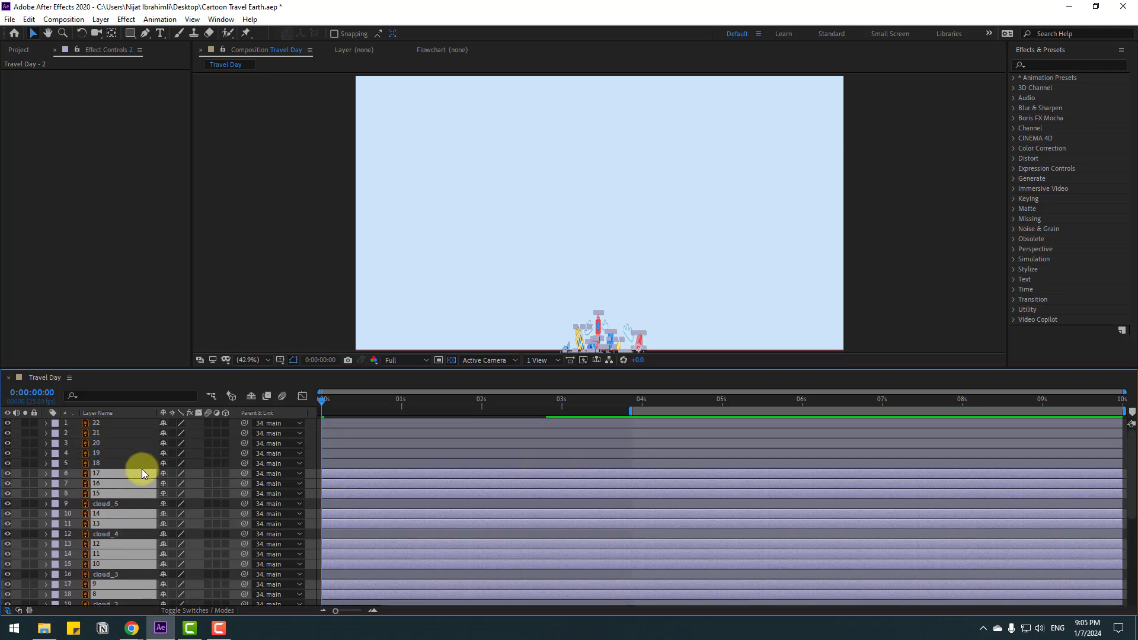
pyautogui.keyDown('ctrl'); pyautogui.click(97, 464); pyautogui.keyUp('ctrl')
pyautogui.keyDown('ctrl'); pyautogui.click(100, 453); pyautogui.keyUp('ctrl')
pyautogui.keyDown('ctrl'); pyautogui.click(100, 442); pyautogui.keyUp('ctrl')
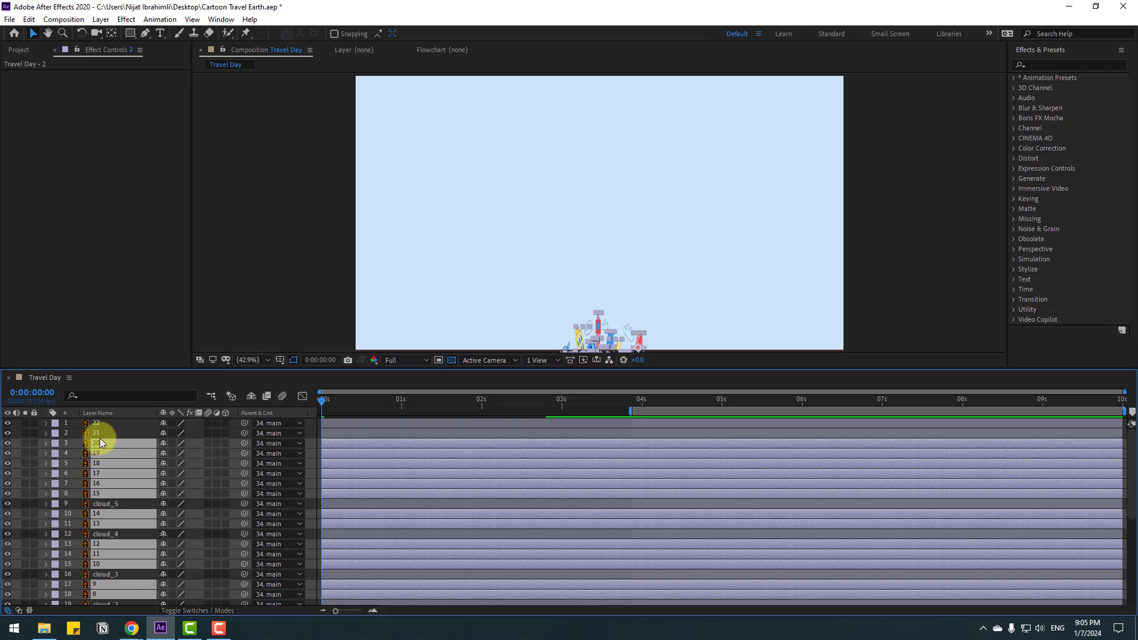
pyautogui.keyDown('ctrl'); pyautogui.click(101, 433); pyautogui.keyUp('ctrl')
pyautogui.keyDown('ctrl'); pyautogui.click(101, 422); pyautogui.keyUp('ctrl')
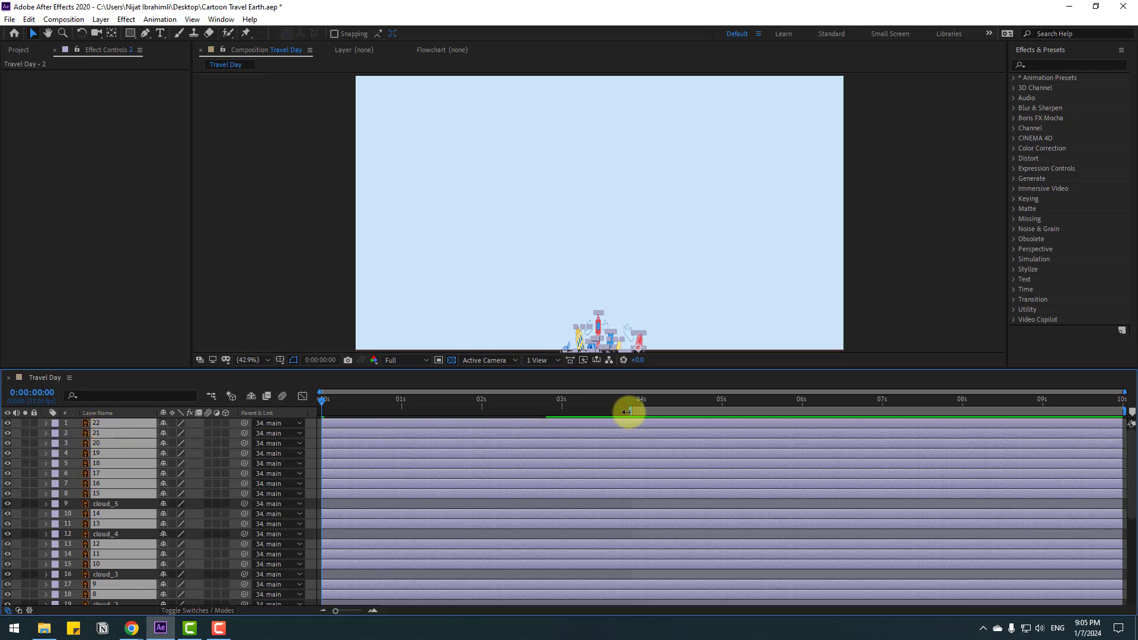
pyautogui.moveTo(627, 411); pyautogui.dragTo(225, 413)
pyautogui.hotkey('ctrl', 'v')
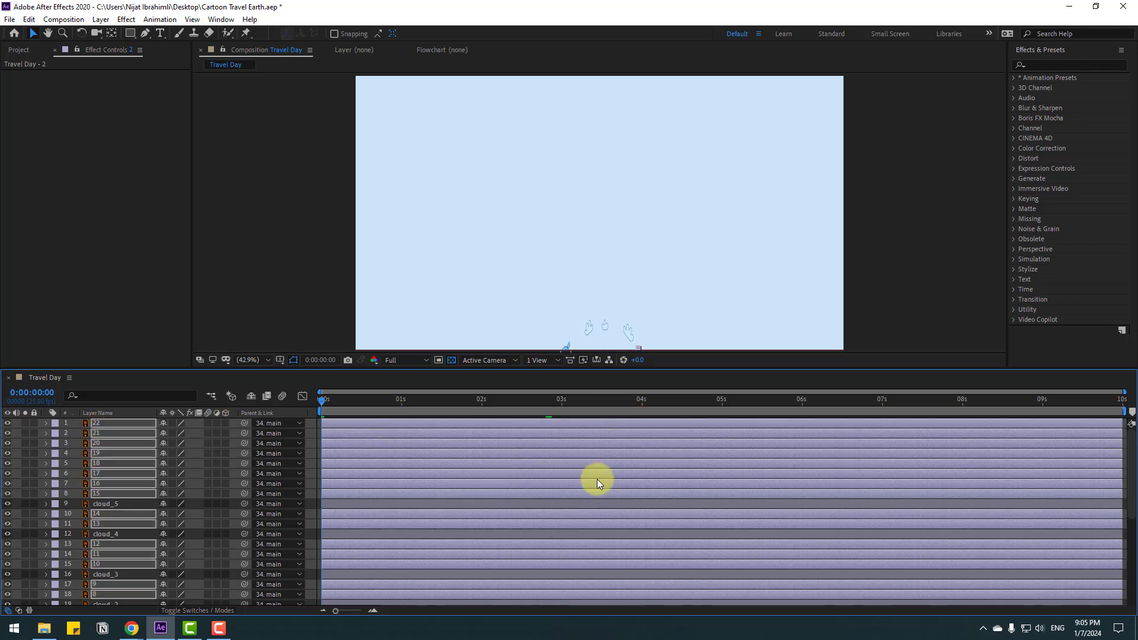
# Stagger the starts of layers 28, 27, 25 and 24 in that order, from about 0.6 to 1.1 seconds.
pyautogui.scroll(-6, 647, 463)
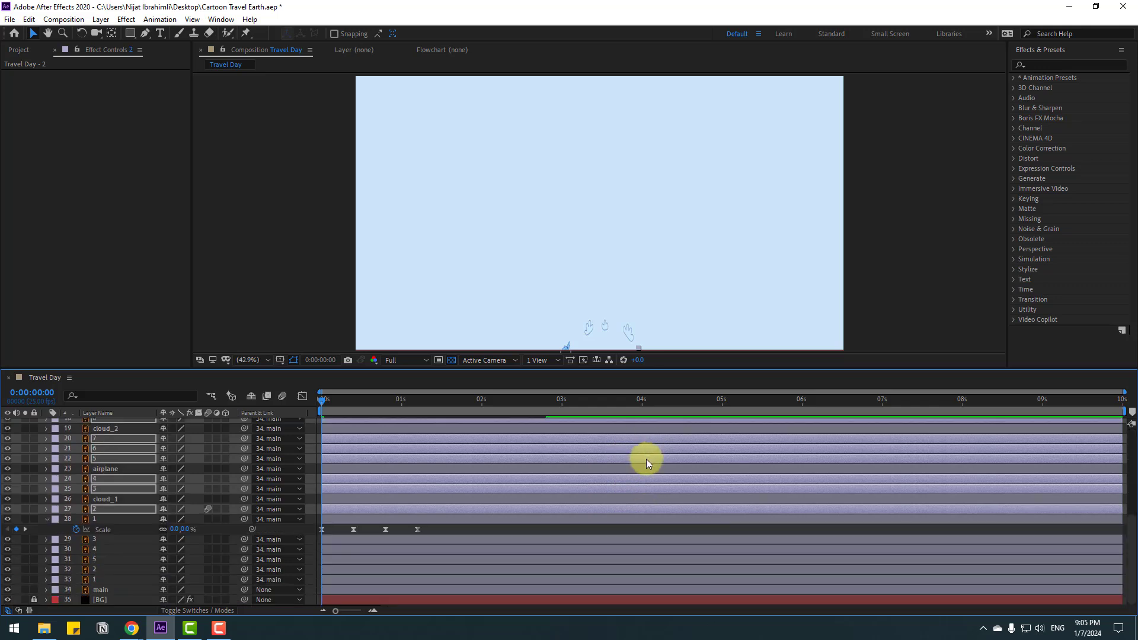
pyautogui.moveTo(322, 399)
pyautogui.mouseDown()
pyautogui.moveTo(372, 406)
pyautogui.moveTo(332, 408)
pyautogui.mouseUp()
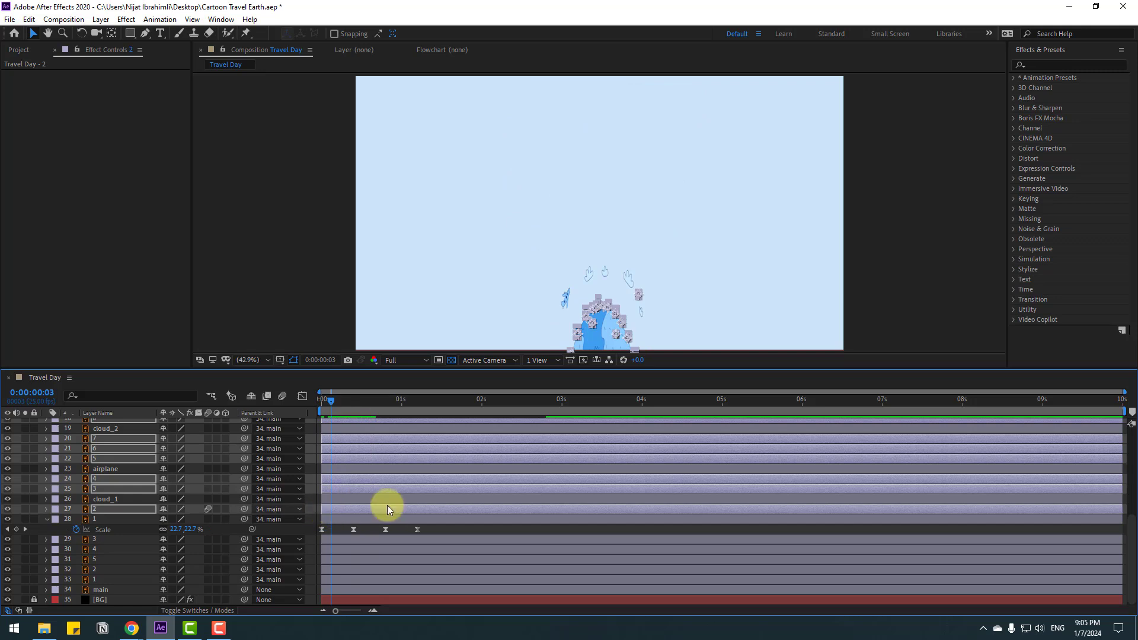
pyautogui.click(370, 525)
pyautogui.moveTo(369, 520); pyautogui.dragTo(445, 513)
pyautogui.moveTo(356, 400)
pyautogui.mouseDown()
pyautogui.moveTo(385, 399)
pyautogui.moveTo(352, 399)
pyautogui.mouseUp()
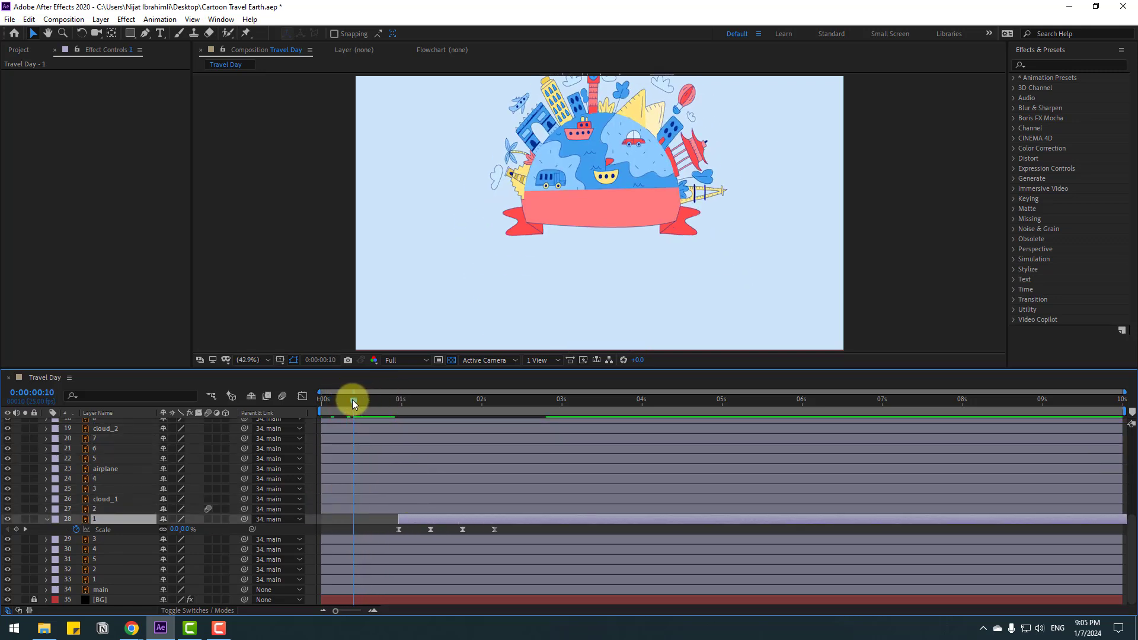
pyautogui.moveTo(418, 518); pyautogui.dragTo(413, 493)
pyautogui.click(387, 509)
pyautogui.moveTo(336, 480); pyautogui.dragTo(424, 480)
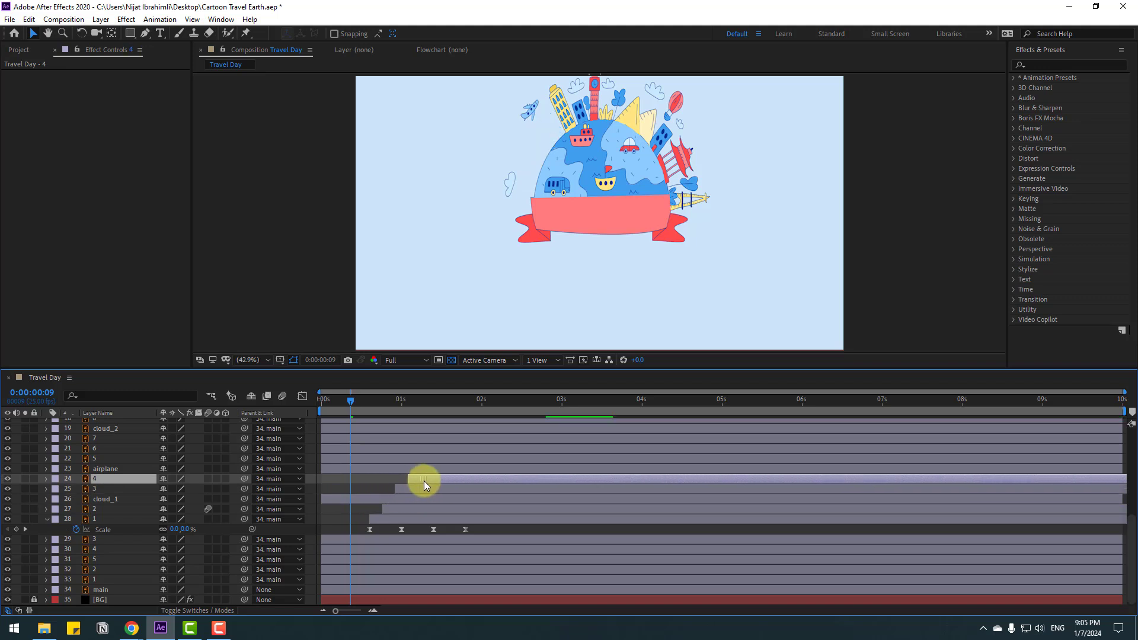
# Continue the staircase of layer starts from airplane through layers 5, 6, 7, cloud_2, 8 and 9, from about 1.3 to 1.9 seconds.
pyautogui.moveTo(332, 468); pyautogui.dragTo(435, 468)
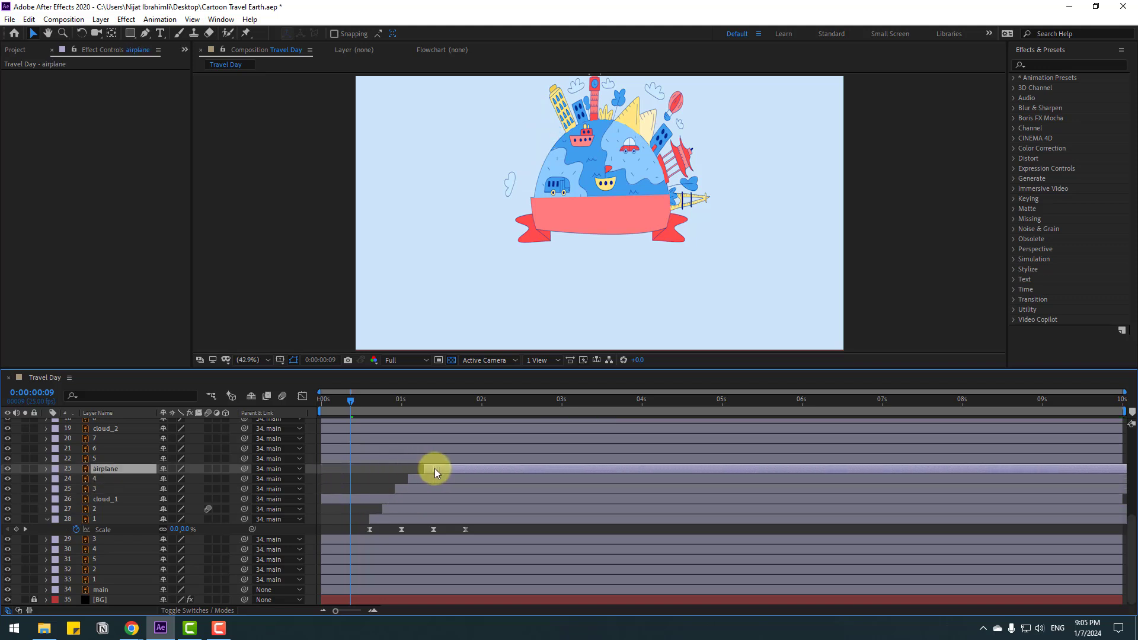
pyautogui.moveTo(337, 458); pyautogui.dragTo(453, 457)
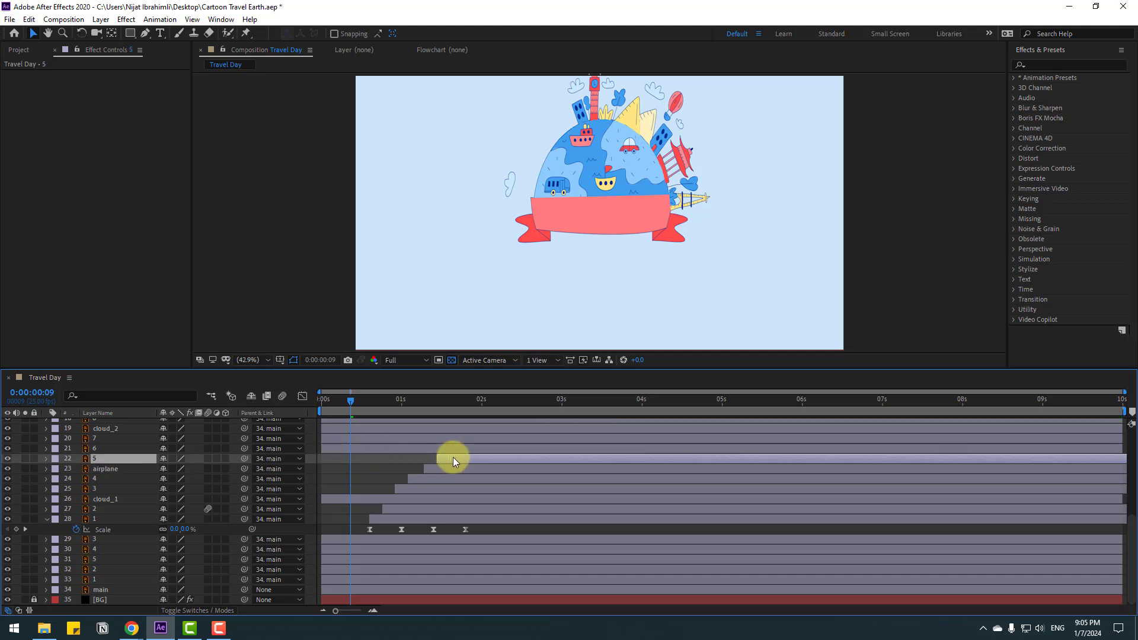
pyautogui.moveTo(330, 448); pyautogui.dragTo(483, 436)
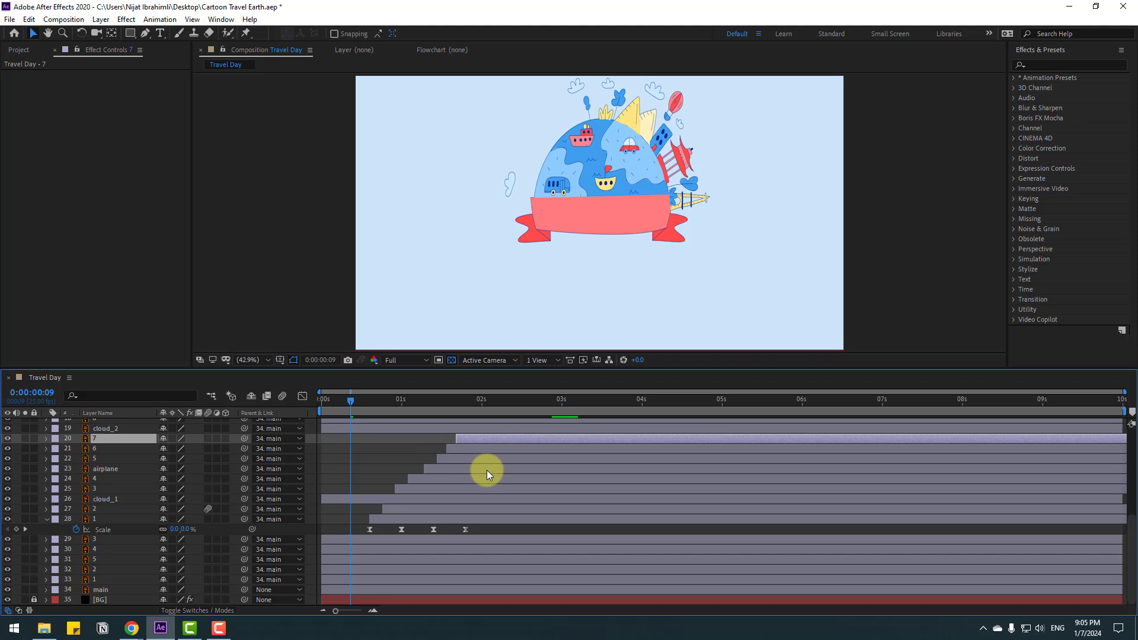
pyautogui.scroll(3, 415, 462)
pyautogui.moveTo(344, 457); pyautogui.dragTo(464, 456)
pyautogui.moveTo(389, 449); pyautogui.dragTo(518, 446)
pyautogui.scroll(3, 415, 469)
pyautogui.moveTo(332, 496); pyautogui.dragTo(493, 499)
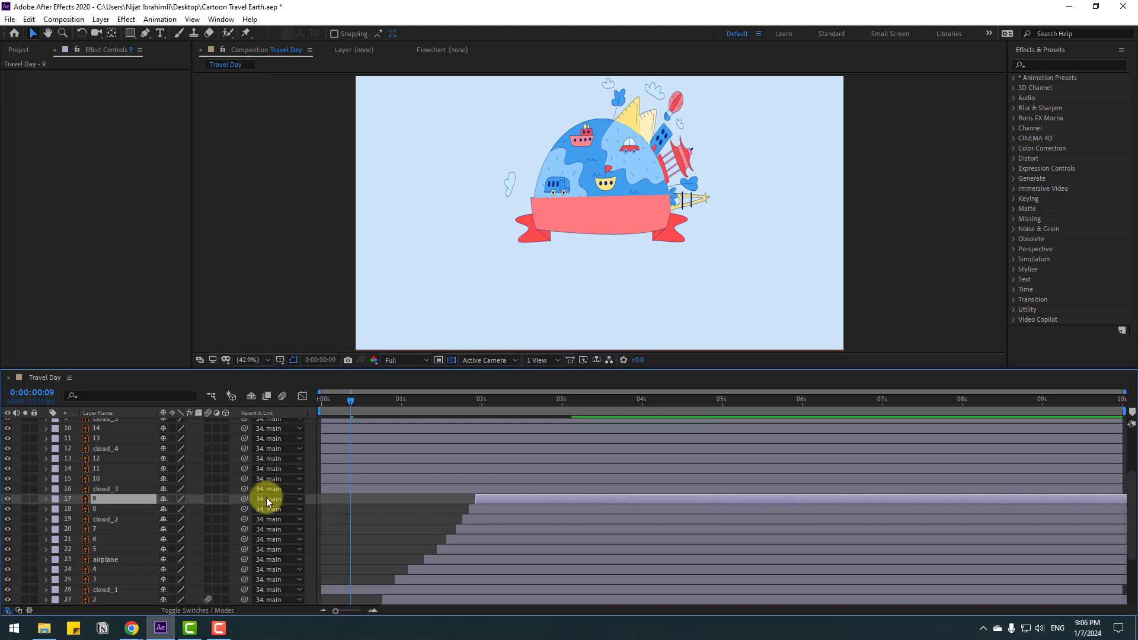
# Offset cloud_3 and the layers named 10, 11 and 12 one after another, starting from about 2 to 2.3 seconds.
pyautogui.click(112, 479)
pyautogui.click(103, 489)
pyautogui.moveTo(343, 492); pyautogui.dragTo(499, 488)
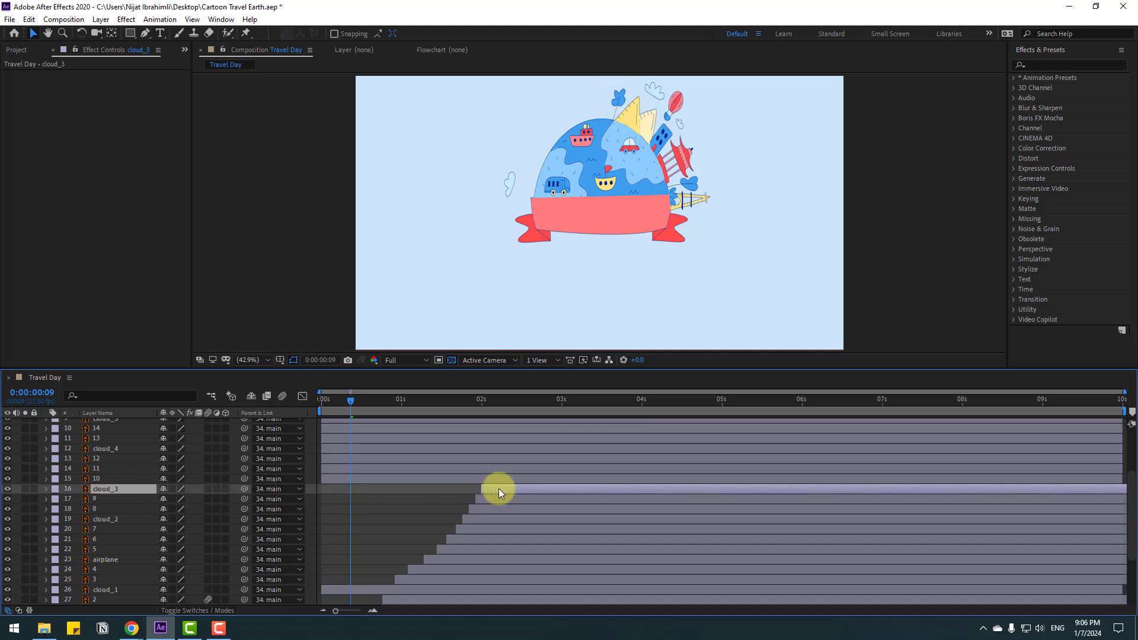
pyautogui.moveTo(341, 479); pyautogui.dragTo(499, 478)
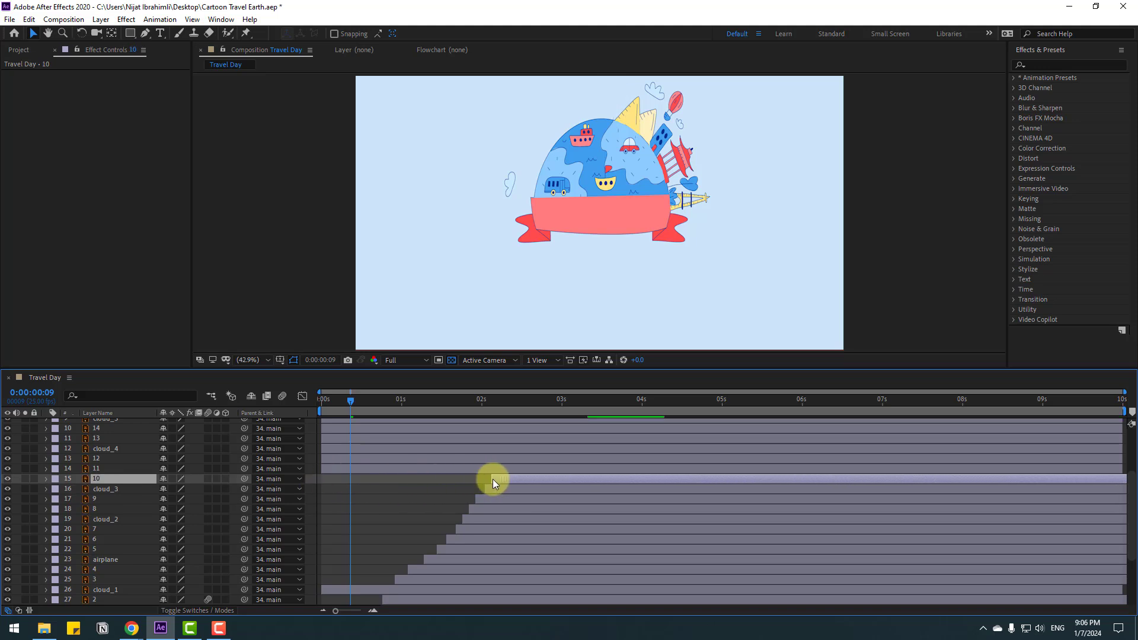
pyautogui.moveTo(330, 469); pyautogui.dragTo(509, 477)
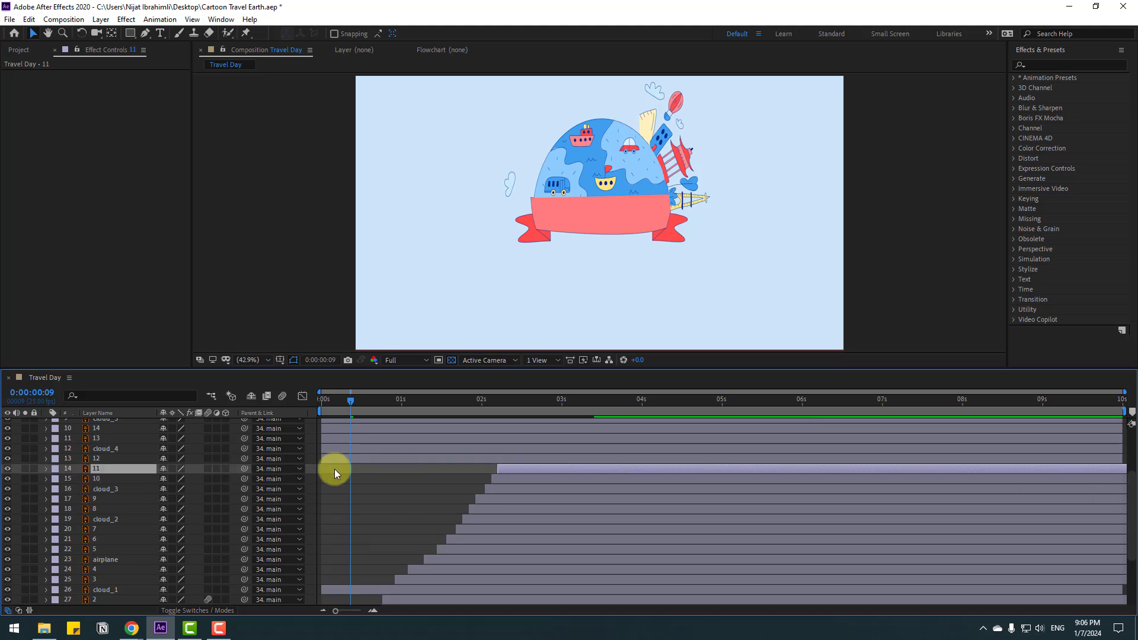
pyautogui.moveTo(330, 462); pyautogui.dragTo(515, 460)
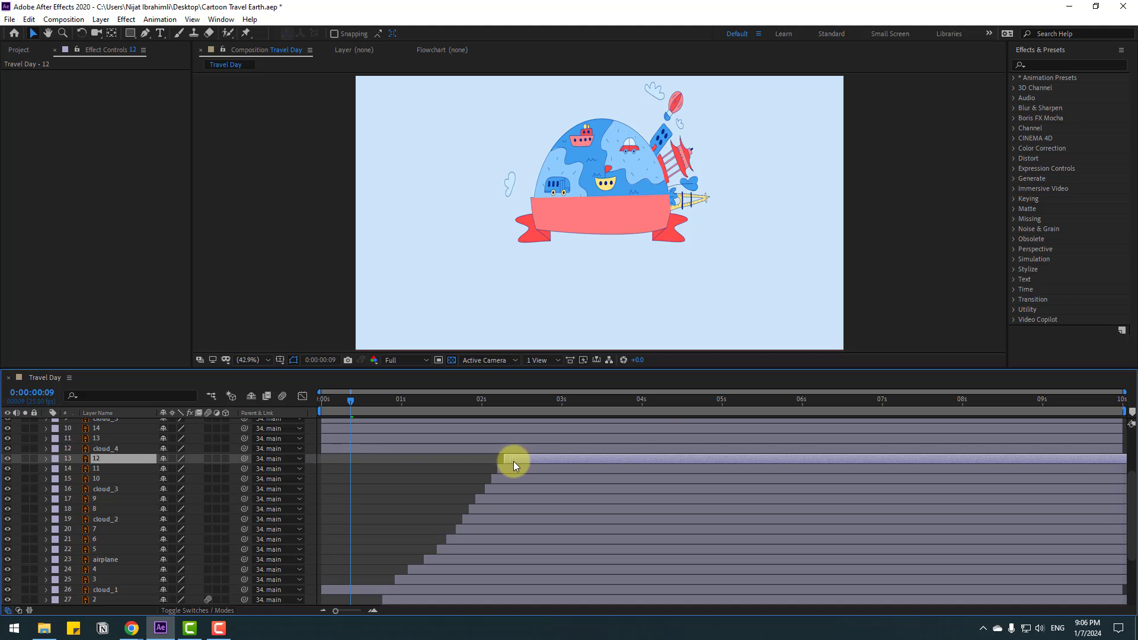
# Stagger the remaining layers from cloud_4 up to the layer named 22, from about 2.4 to 3.6 seconds, and preview the animation.
pyautogui.scroll(1, 399, 482)
pyautogui.moveTo(327, 478); pyautogui.dragTo(518, 474)
pyautogui.moveTo(332, 469); pyautogui.dragTo(534, 454)
pyautogui.moveTo(329, 441); pyautogui.dragTo(548, 445)
pyautogui.scroll(3, 416, 474)
pyautogui.moveTo(346, 482); pyautogui.dragTo(559, 483)
pyautogui.click(368, 471)
pyautogui.keyDown('shift'); pyautogui.click(350, 419); pyautogui.keyUp('shift')
pyautogui.moveTo(343, 476); pyautogui.dragTo(620, 422)
pyautogui.click(534, 474)
pyautogui.press('space')
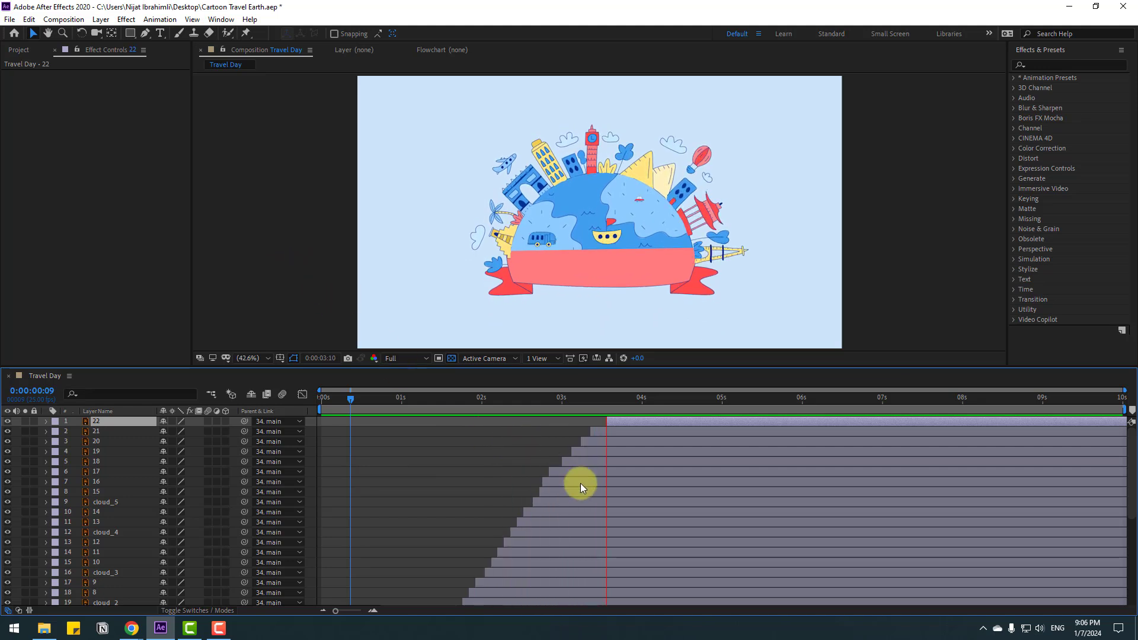
pyautogui.press('space')
# Move cloud_1 to start at about 0.85 seconds, between layers 27 and 25.
pyautogui.scroll(-5, 547, 493)
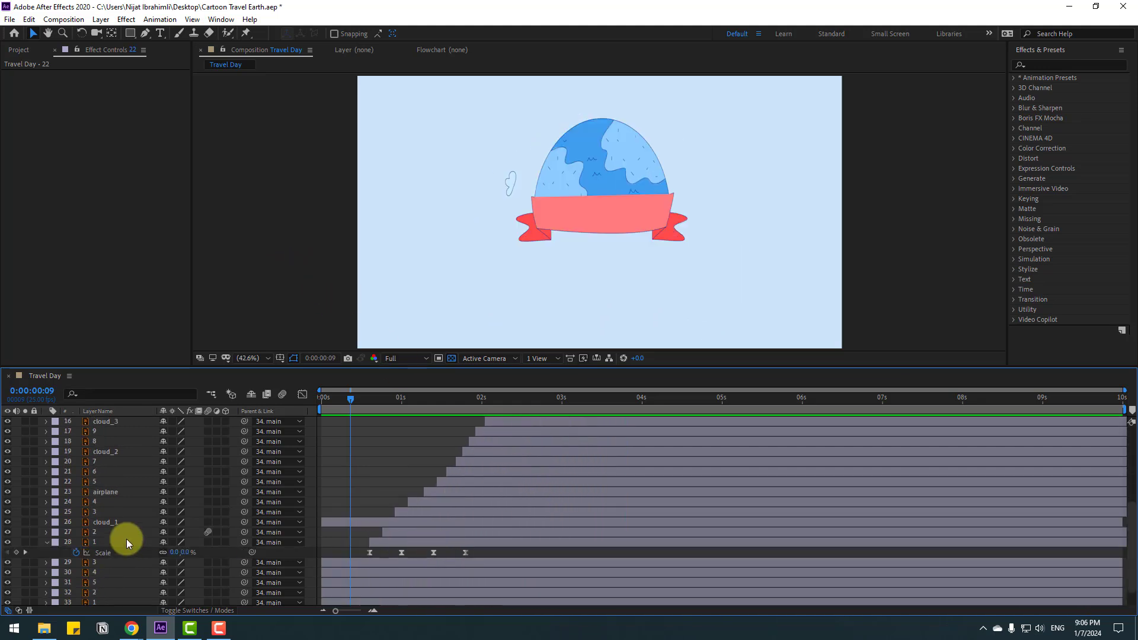
pyautogui.click(379, 543)
pyautogui.moveTo(343, 523); pyautogui.dragTo(389, 542)
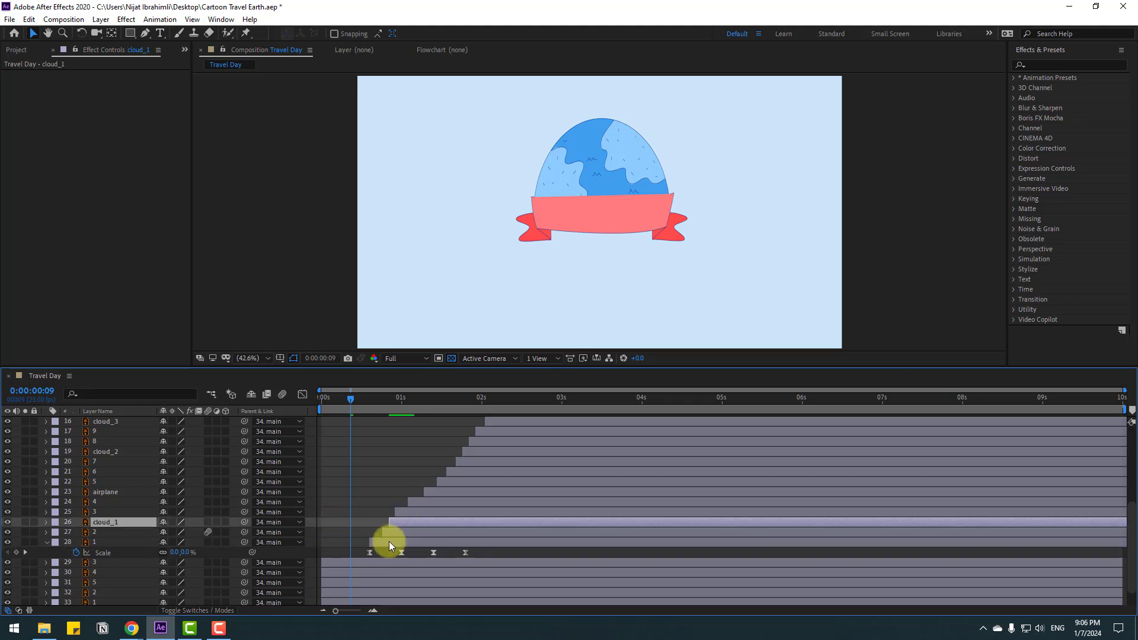
# Shift layers 1 to 28 earlier together so layer 28 starts at about 0.2 seconds, previewing the timing between adjustments.
pyautogui.click(389, 544)
pyautogui.scroll(5, 474, 496)
pyautogui.keyDown('shift'); pyautogui.click(616, 422); pyautogui.keyUp('shift')
pyautogui.scroll(-2, 344, 486)
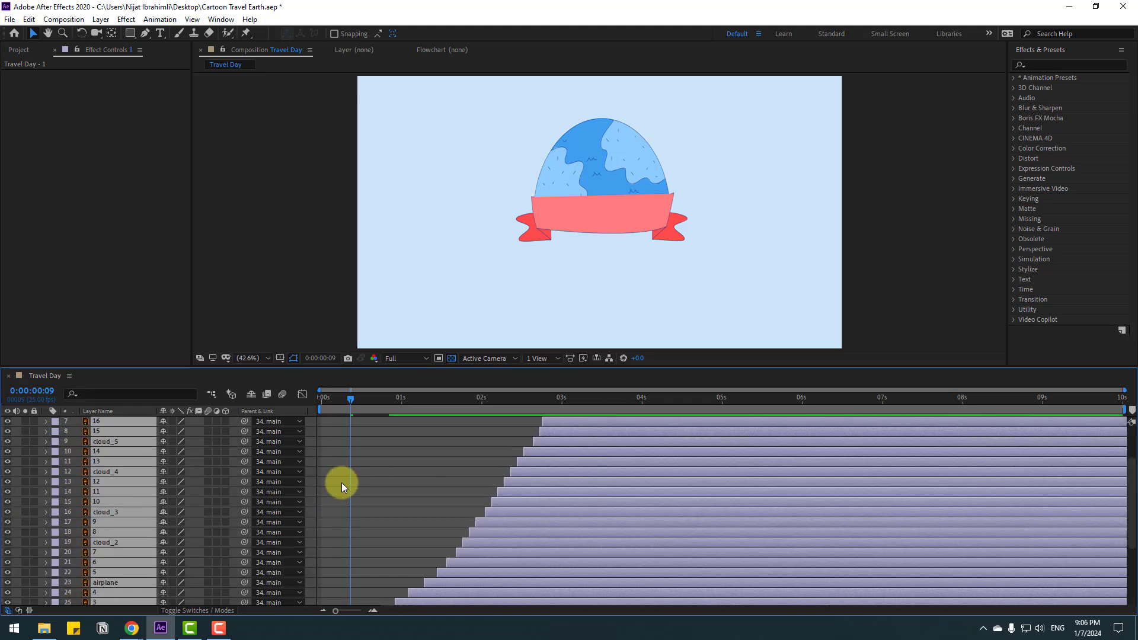
pyautogui.scroll(-2, 402, 563)
pyautogui.moveTo(386, 572); pyautogui.dragTo(358, 573)
pyautogui.press('space')
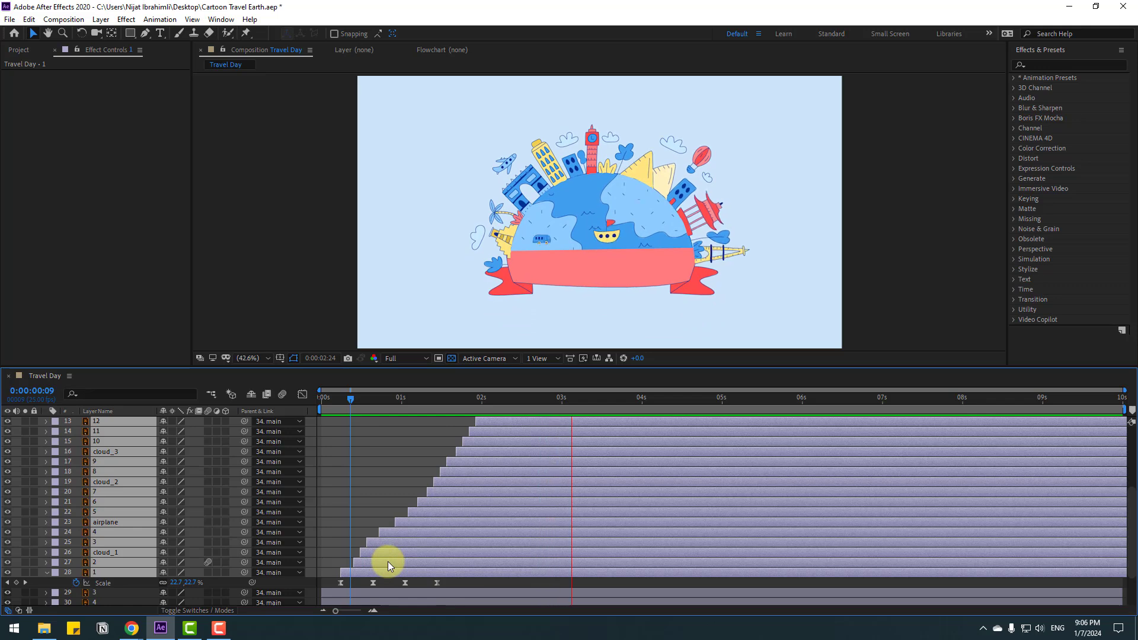
pyautogui.press('space')
pyautogui.press('space')
pyautogui.press('space')
pyautogui.moveTo(357, 572); pyautogui.dragTo(349, 573)
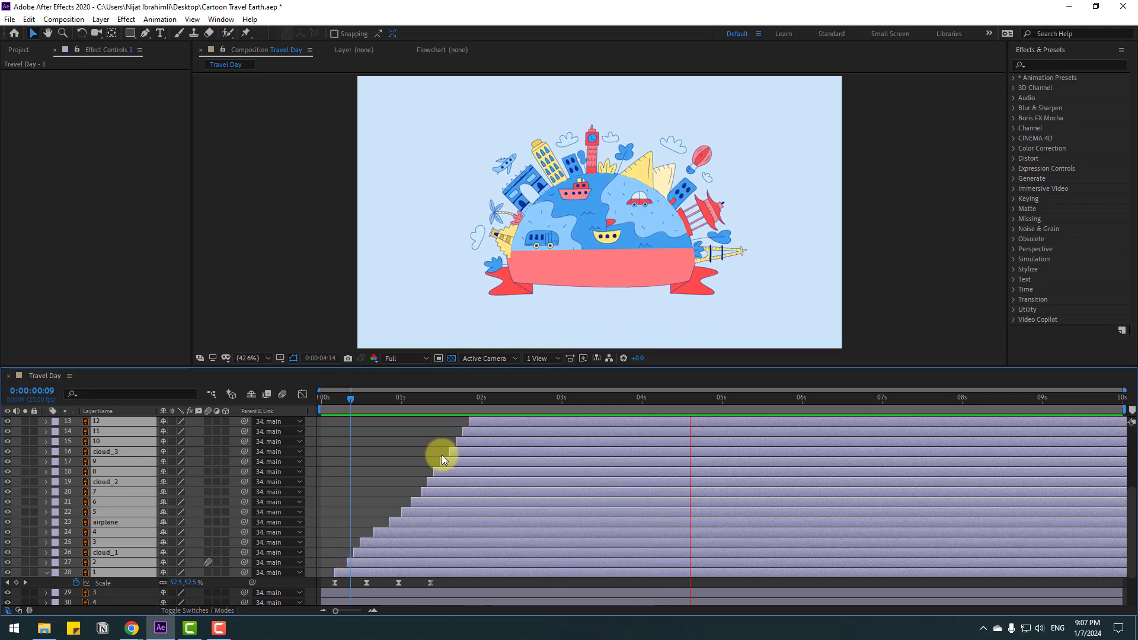
# At 0:00:04:03, move the blue bus (layer named 20) slightly left toward the globe's edge.
pyautogui.click(428, 437)
pyautogui.moveTo(446, 395); pyautogui.dragTo(650, 396)
pyautogui.click(546, 237)
pyautogui.scroll(3, 546, 237)
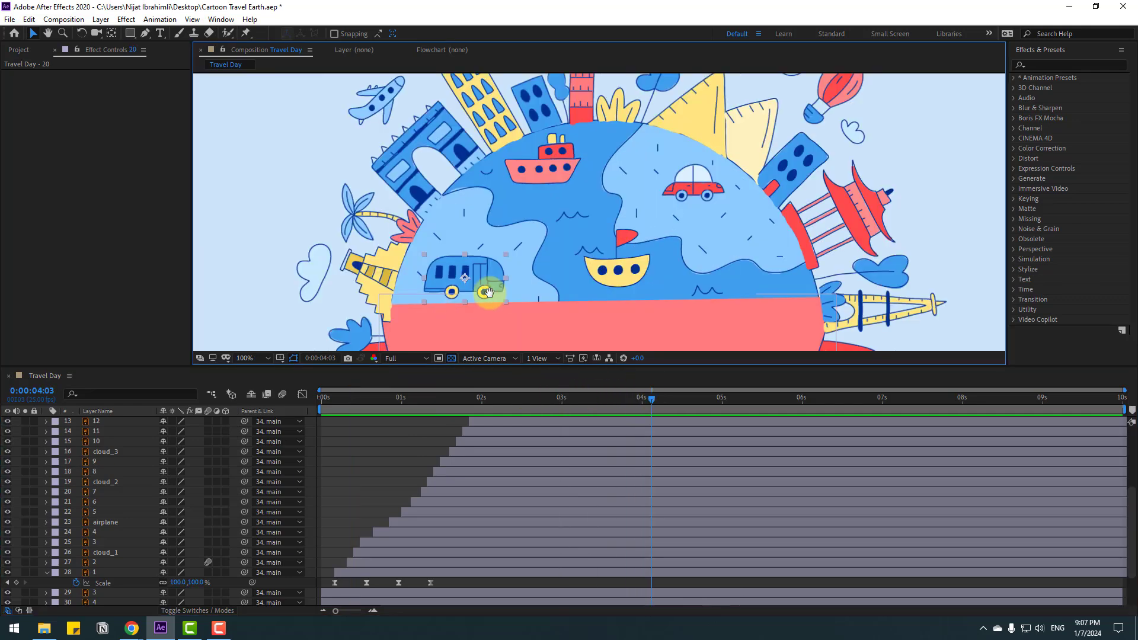
pyautogui.scroll(5, 593, 456)
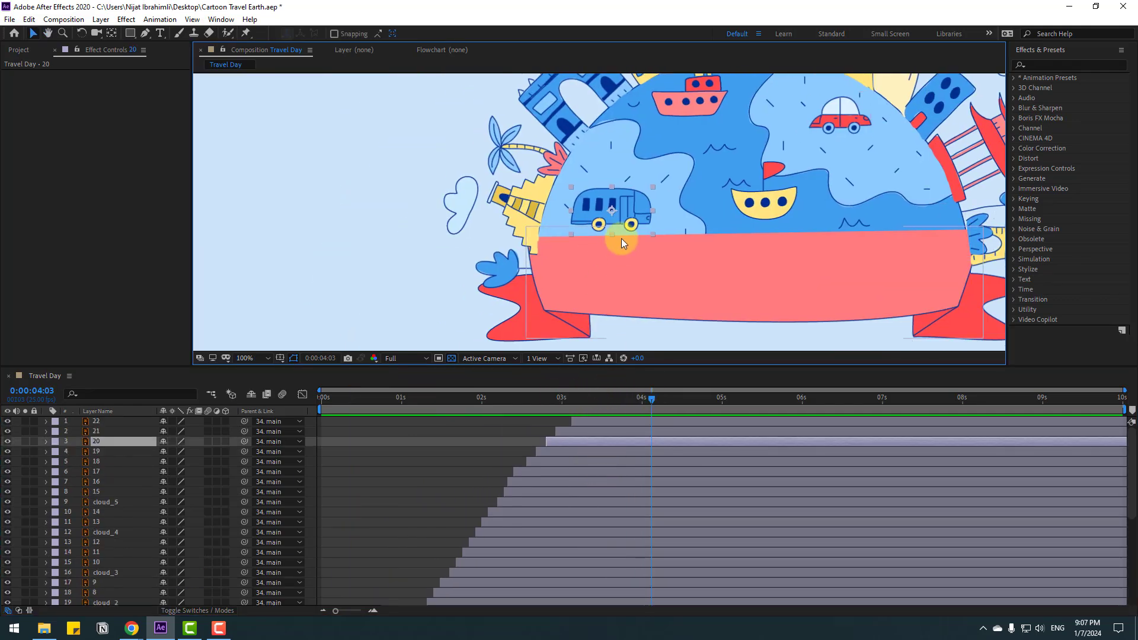
pyautogui.moveTo(621, 221); pyautogui.dragTo(595, 221)
# Add a starting Position keyframe to the bus layer at 0:00:03:07.
pyautogui.moveTo(545, 397); pyautogui.dragTo(584, 406)
pyautogui.press('s')
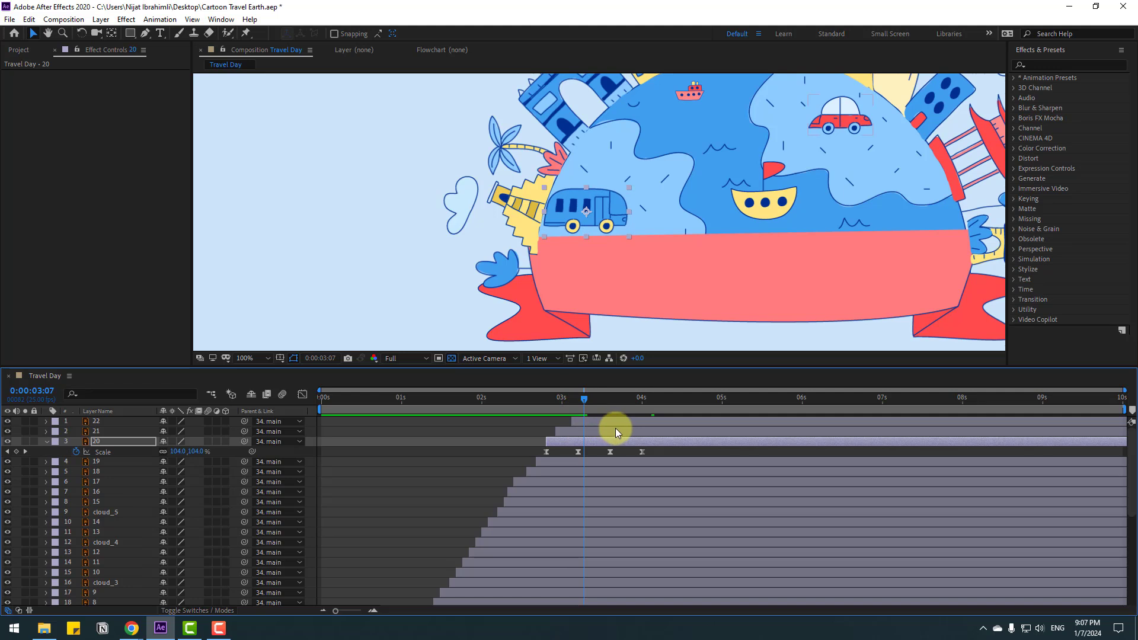
pyautogui.press('p')
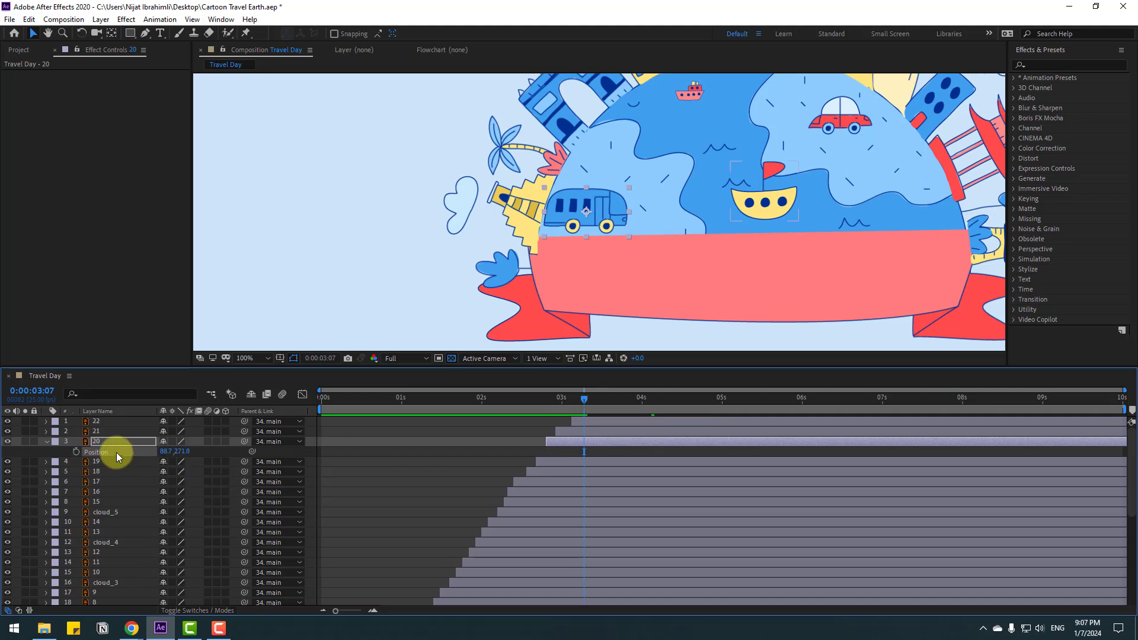
pyautogui.click(76, 453)
# End the work area at 0:00:07:01 and shift the bus rightward across the globe at 0:00:06:18 to add its second Position keyframe, checking the motion.
pyautogui.moveTo(678, 401)
pyautogui.mouseDown()
pyautogui.moveTo(634, 400)
pyautogui.moveTo(699, 408)
pyautogui.mouseUp()
pyautogui.moveTo(791, 407); pyautogui.dragTo(884, 412)
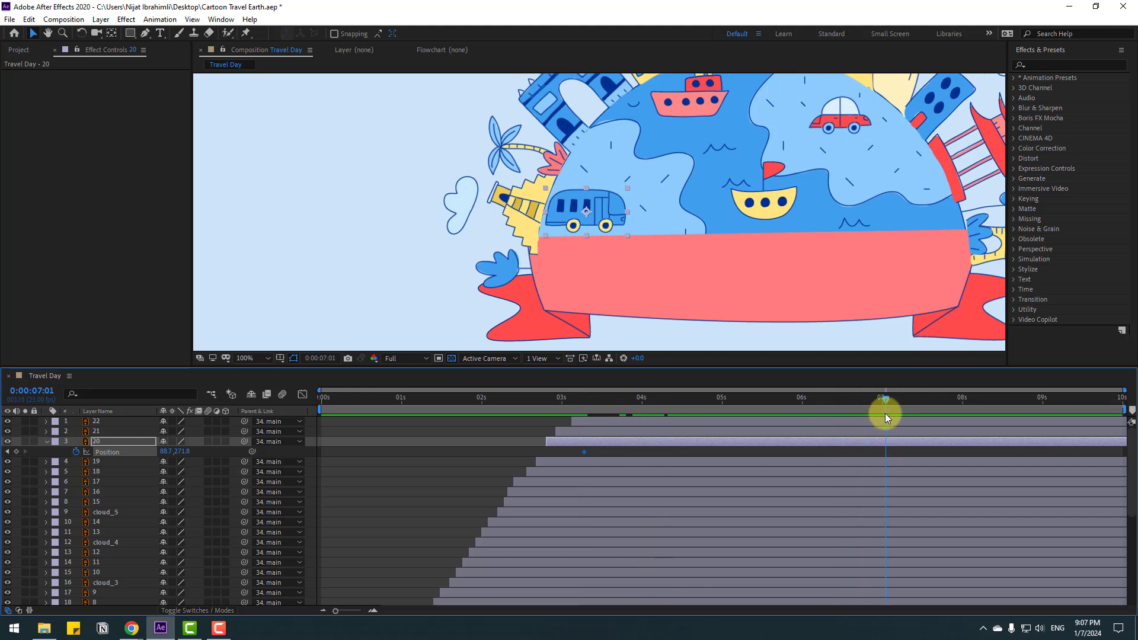
pyautogui.press('n')
pyautogui.rightClick(868, 411)
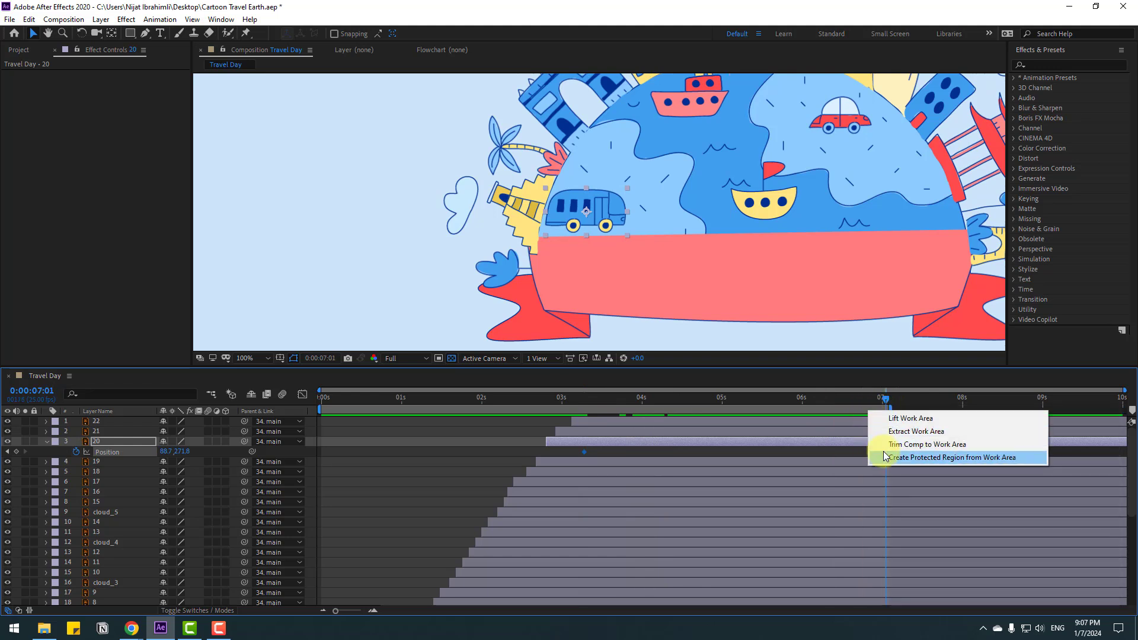
pyautogui.click(860, 399)
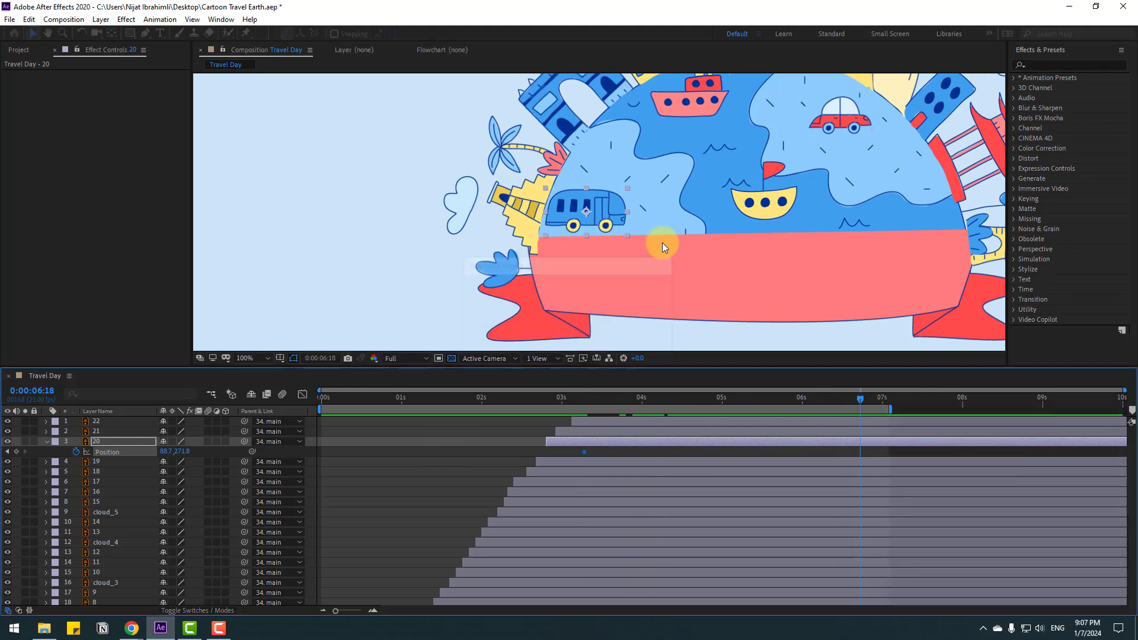
pyautogui.moveTo(595, 217); pyautogui.dragTo(675, 219)
pyautogui.moveTo(853, 399); pyautogui.dragTo(777, 398)
# Extend the work area to about 9 seconds and trim the composition to it.
pyautogui.moveTo(883, 410); pyautogui.dragTo(1042, 409)
pyautogui.rightClick(1023, 410)
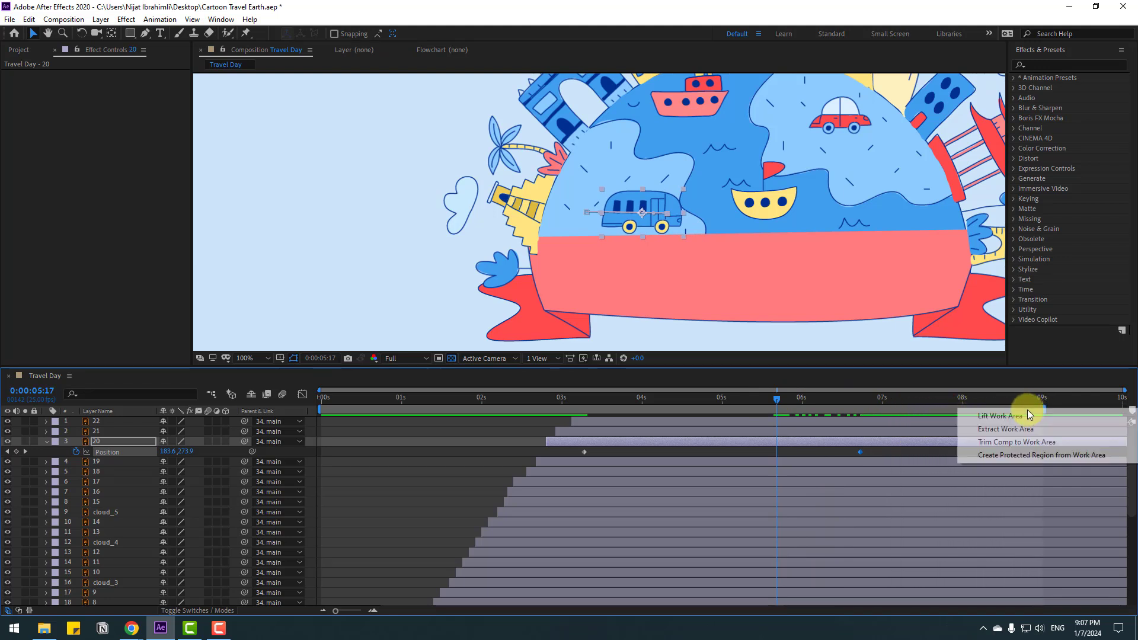
pyautogui.click(1027, 445)
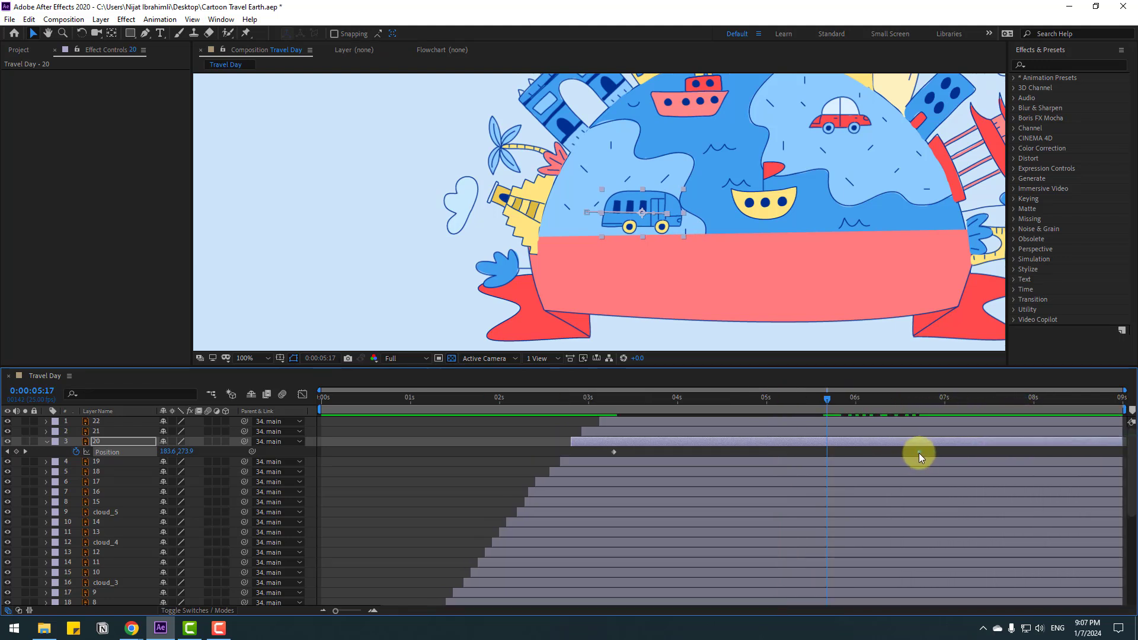
# Move the bus's second Position keyframe to the end of the composition and preview the slower motion.
pyautogui.moveTo(1031, 457); pyautogui.dragTo(1102, 452)
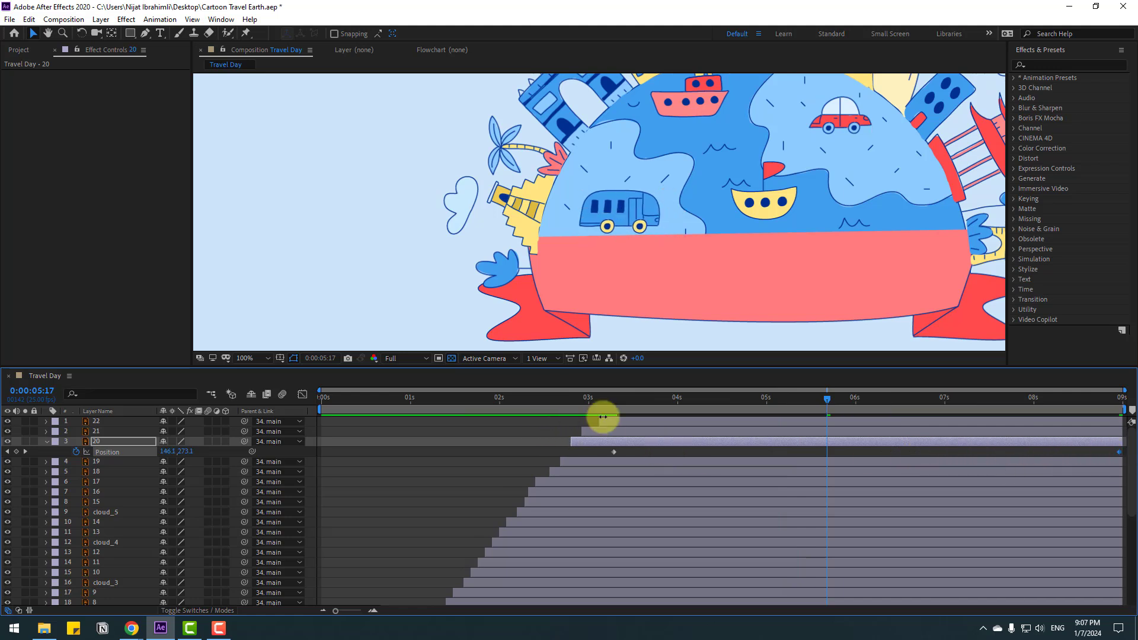
pyautogui.press('space')
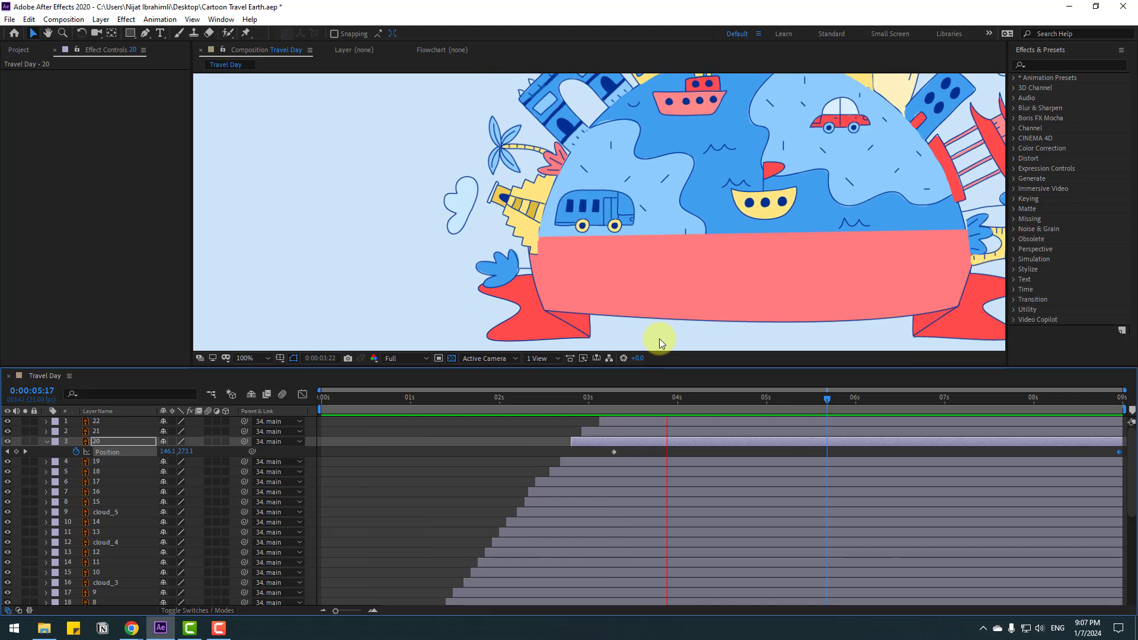
pyautogui.click(644, 393)
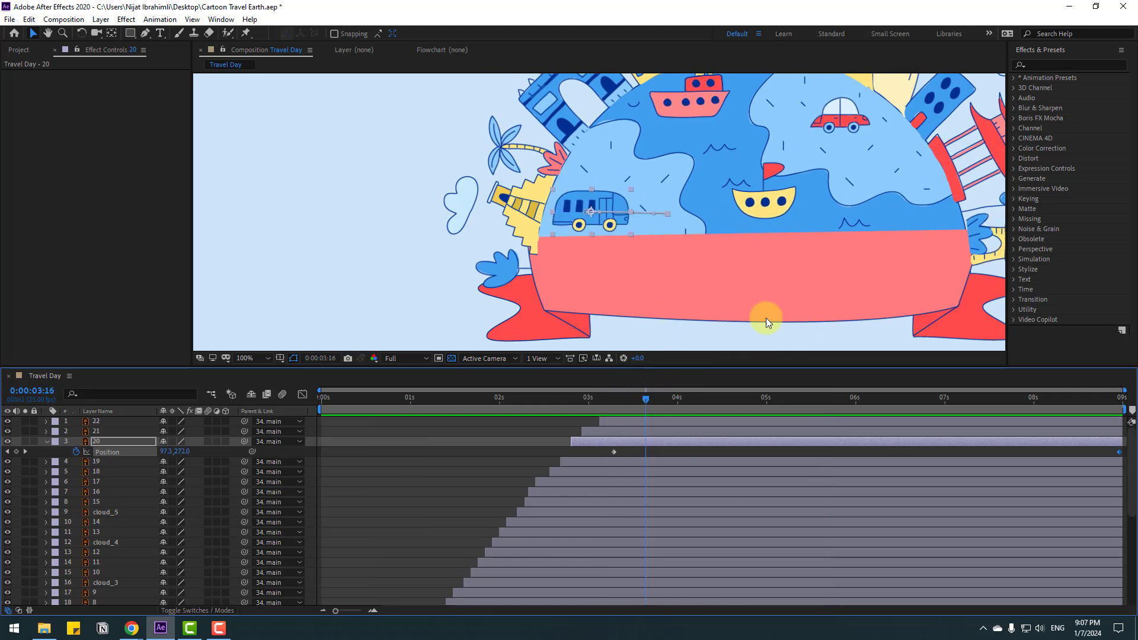
# Add a Position keyframe to the yellow sailboat (layer 19) at 0:00:08:24 and move the boat to the sea's far right edge.
pyautogui.click(769, 202)
pyautogui.moveTo(603, 406); pyautogui.dragTo(1126, 405)
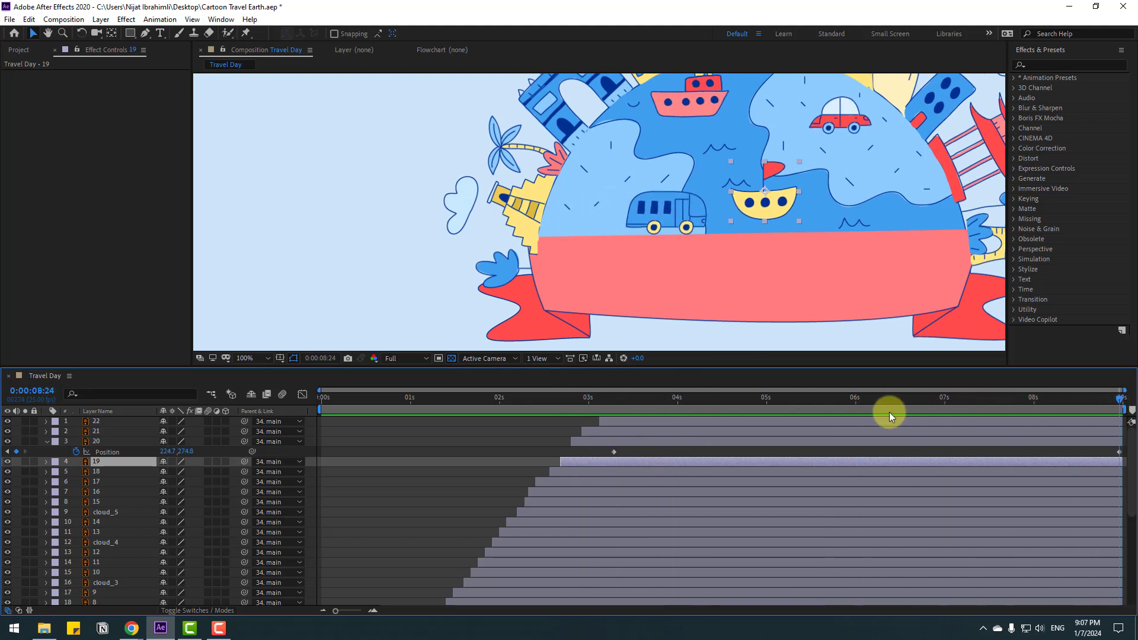
pyautogui.press('p')
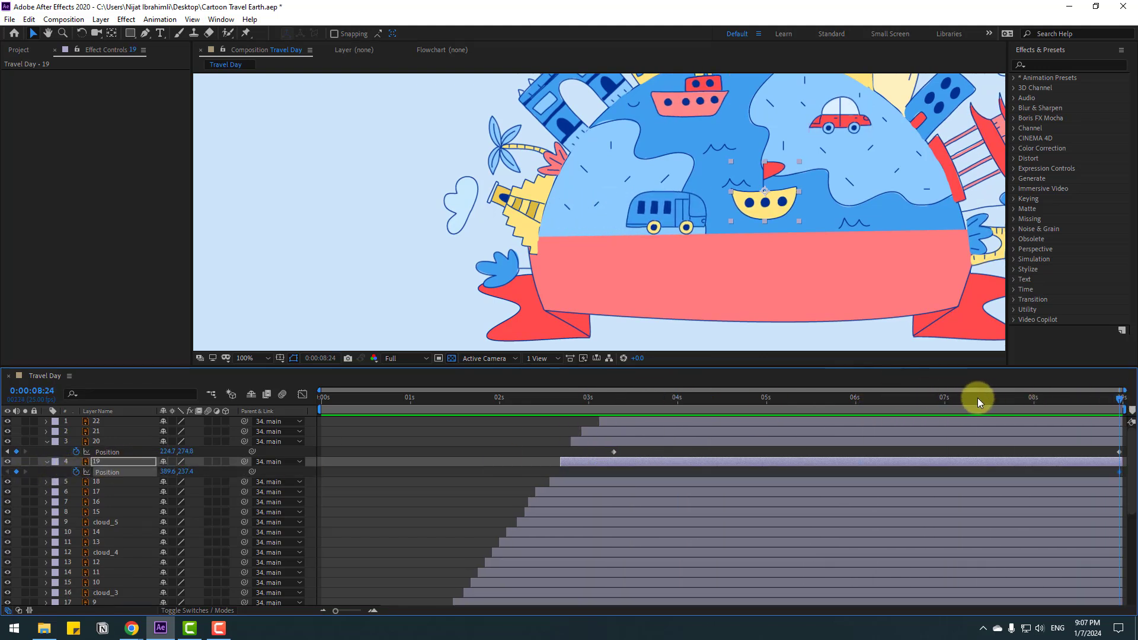
pyautogui.moveTo(765, 218); pyautogui.dragTo(898, 226)
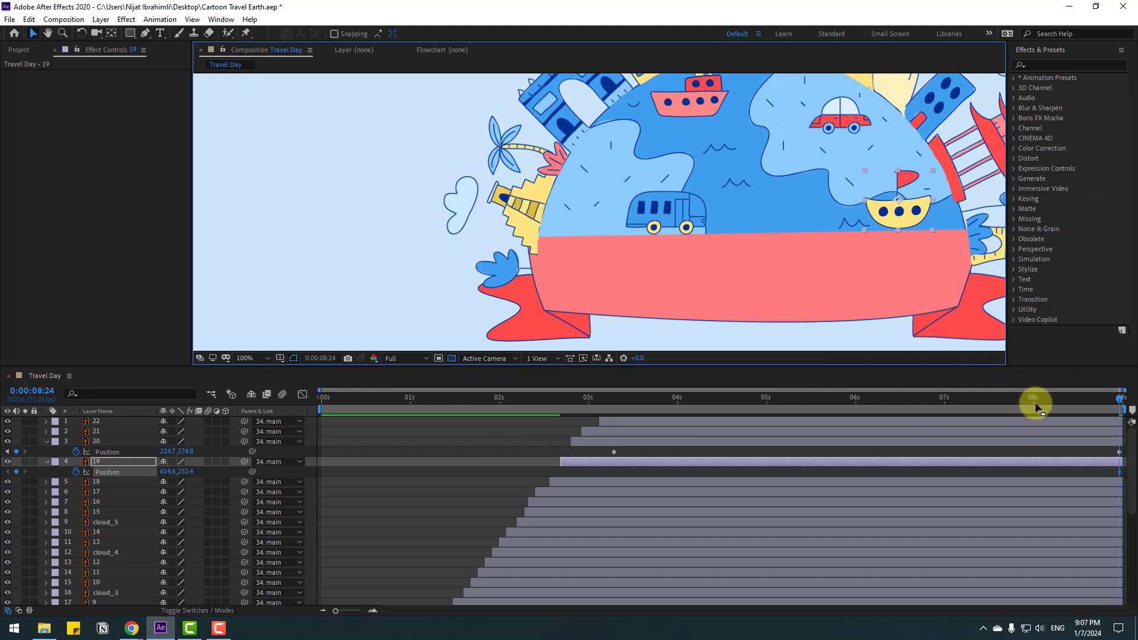
# Give the sailboat a starting Position keyframe at about 3.1 seconds, placing it up and left in the sea near the red ship.
pyautogui.moveTo(998, 400); pyautogui.dragTo(613, 407)
pyautogui.moveTo(902, 215); pyautogui.dragTo(726, 156)
pyautogui.click(612, 408)
pyautogui.moveTo(617, 403); pyautogui.dragTo(573, 405)
pyautogui.moveTo(613, 472); pyautogui.dragTo(600, 471)
# Bend the sailboat's path along the coast with Position keyframes at about 4.5 and 6 seconds and at 0:00:07:12.
pyautogui.moveTo(631, 404); pyautogui.dragTo(724, 400)
pyautogui.moveTo(753, 199); pyautogui.dragTo(749, 212)
pyautogui.moveTo(616, 398); pyautogui.dragTo(852, 394)
pyautogui.moveTo(809, 207); pyautogui.dragTo(820, 217)
pyautogui.moveTo(913, 397); pyautogui.dragTo(987, 398)
pyautogui.moveTo(800, 238); pyautogui.dragTo(848, 245)
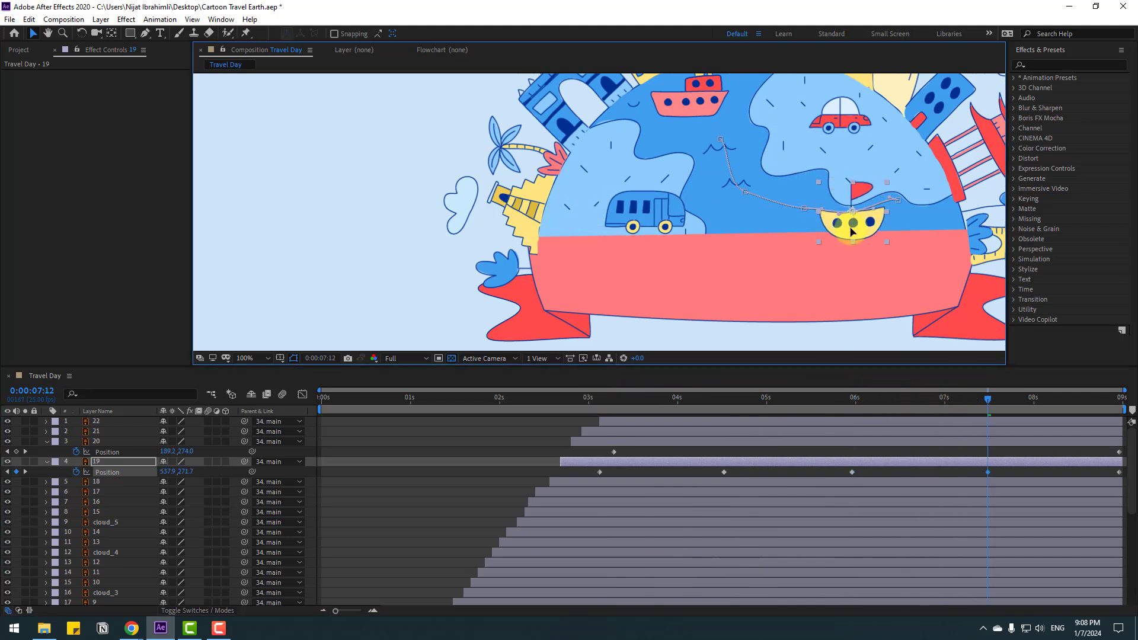
# Push the sailboat further right at 0:00:08:24, lower it at 0:00:08:08 with another Position keyframe, and preview its route.
pyautogui.moveTo(1001, 403); pyautogui.dragTo(1114, 399)
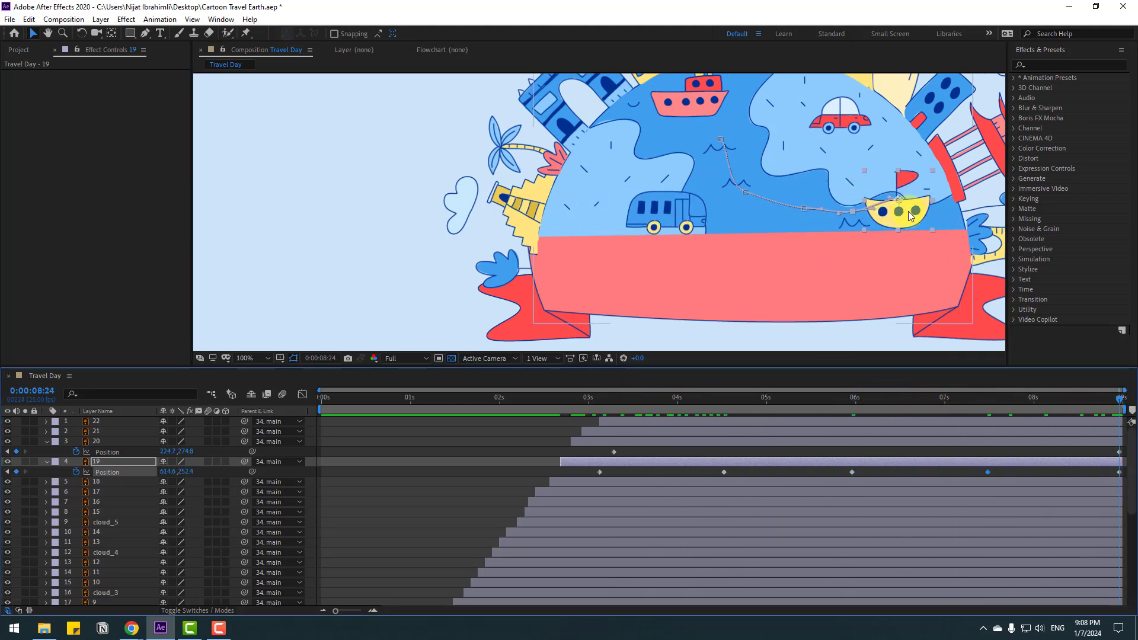
pyautogui.moveTo(907, 226); pyautogui.dragTo(953, 227)
pyautogui.moveTo(1118, 398); pyautogui.dragTo(1062, 398)
pyautogui.moveTo(905, 233); pyautogui.dragTo(905, 236)
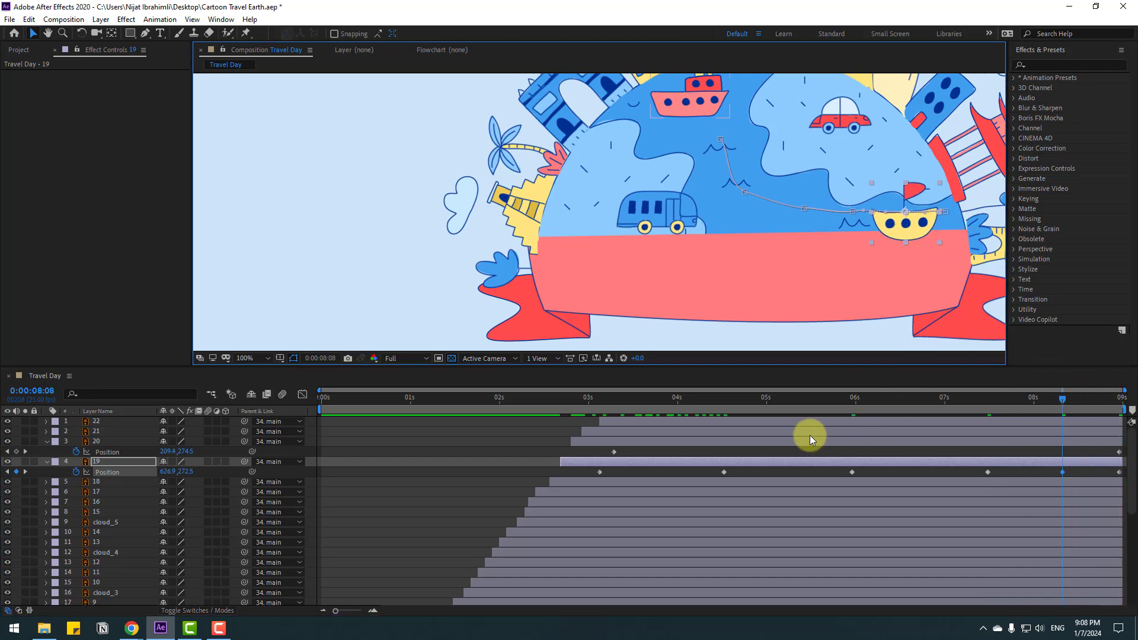
pyautogui.press('space')
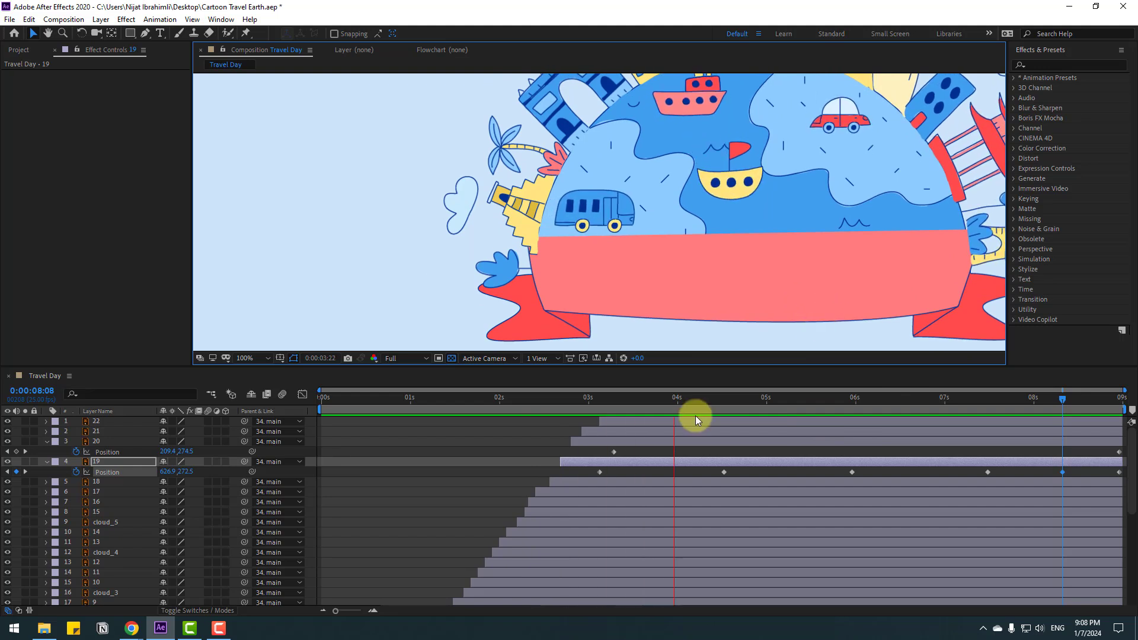
pyautogui.click(677, 397)
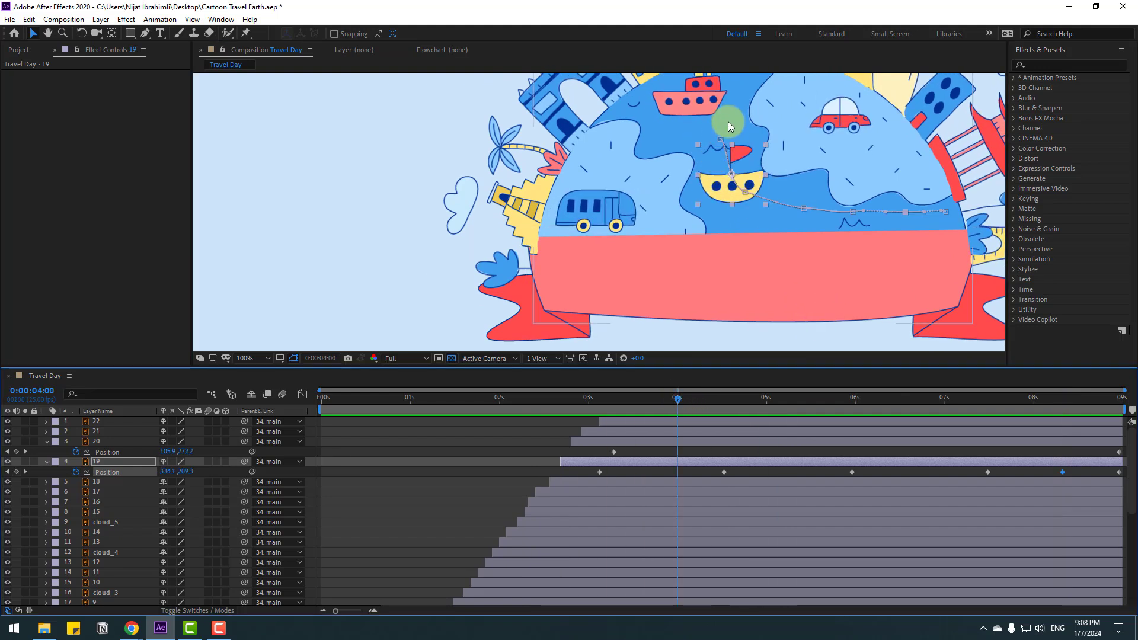
# Animate the red ship (layer 22) moving right across the sea with Position keyframes at 0:00:03:07 and the composition's end.
pyautogui.click(684, 158)
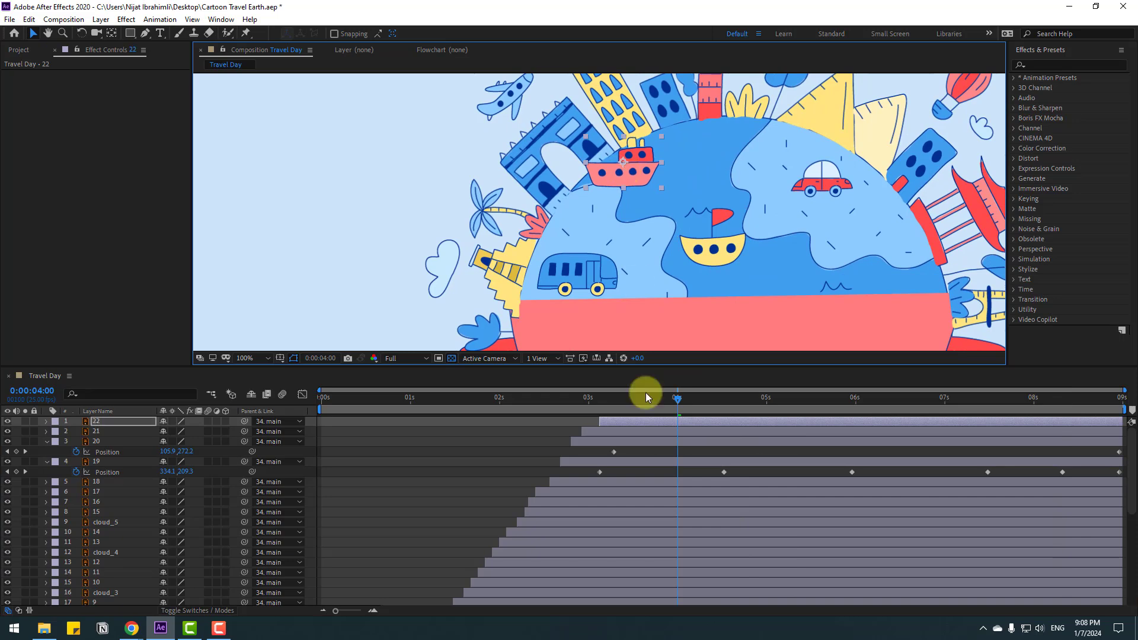
pyautogui.moveTo(629, 397); pyautogui.dragTo(613, 396)
pyautogui.press('p')
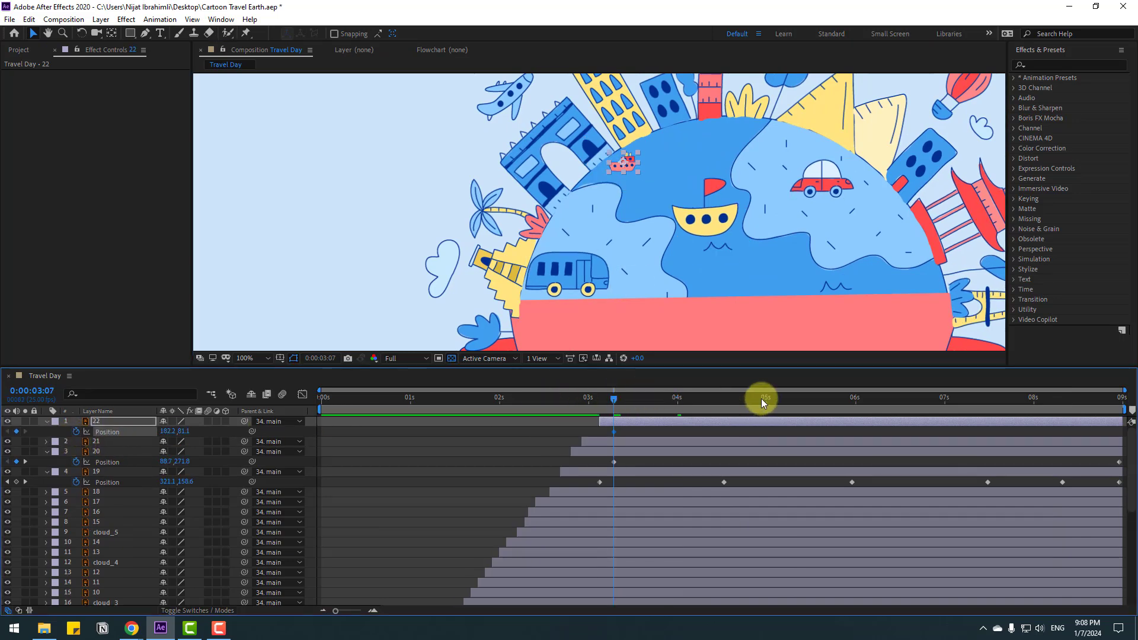
pyautogui.moveTo(703, 398); pyautogui.dragTo(1119, 397)
pyautogui.moveTo(637, 166); pyautogui.dragTo(728, 152)
# Move the red car (layer 21) down and left on the land, and add its starting Position keyframe at 0:00:03:05.
pyautogui.moveTo(835, 184); pyautogui.dragTo(779, 220)
pyautogui.click(1099, 407)
pyautogui.moveTo(1090, 404); pyautogui.dragTo(606, 404)
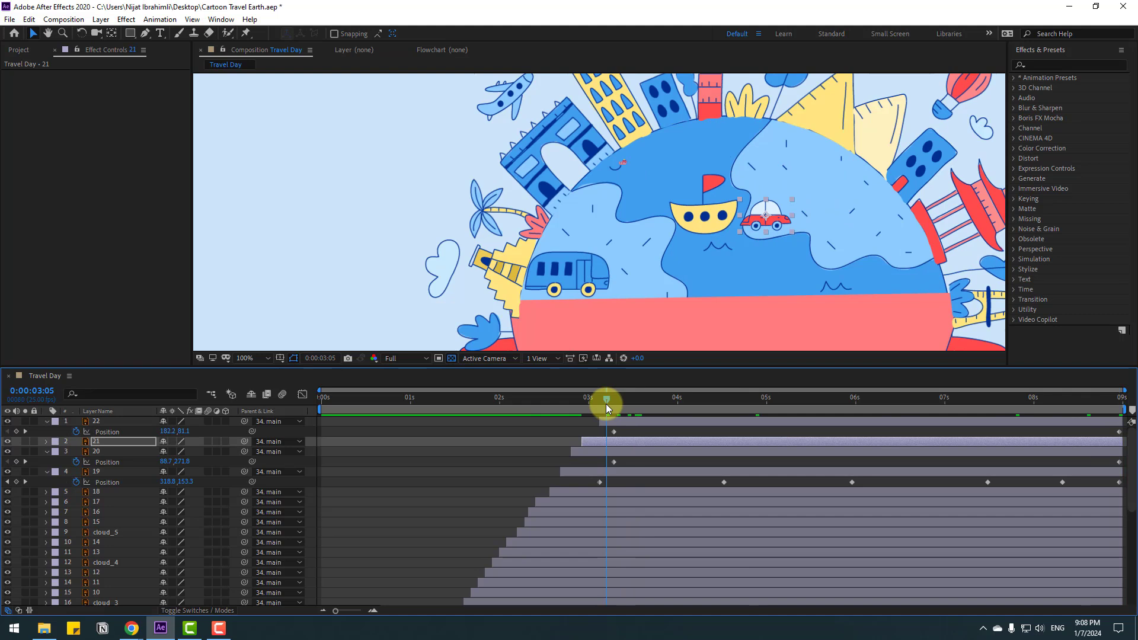
pyautogui.press('p')
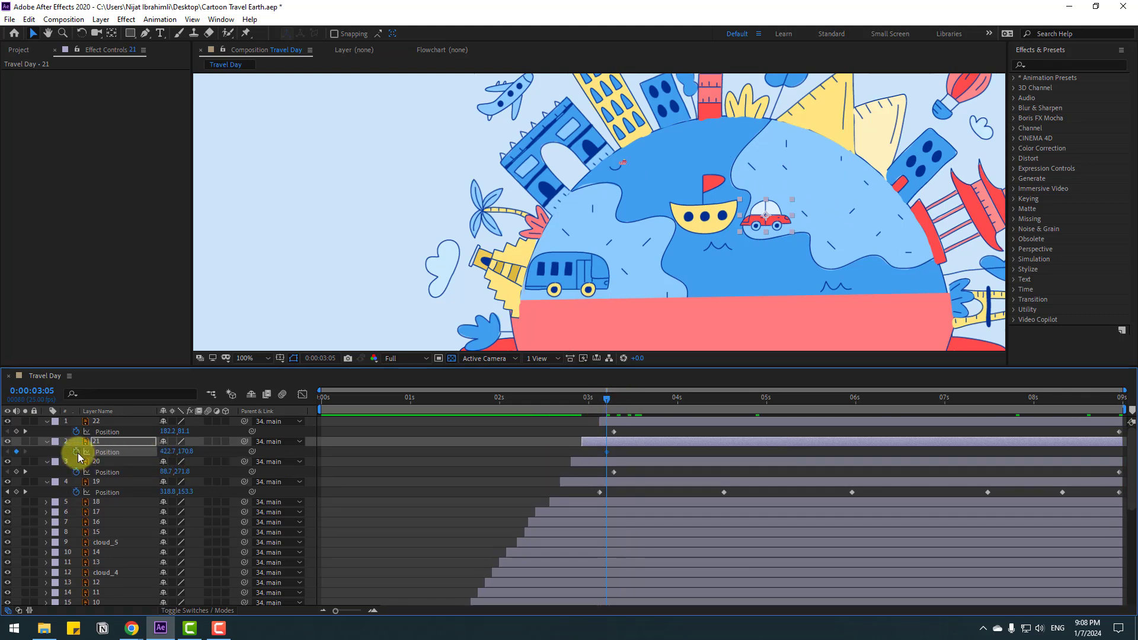
# Drive the car rightward with Position keyframes at the composition's end, about 7.3 seconds and 0:00:05:06.
pyautogui.moveTo(628, 399); pyautogui.dragTo(1126, 398)
pyautogui.moveTo(788, 215); pyautogui.dragTo(812, 224)
pyautogui.click(973, 398)
pyautogui.click(788, 399)
# Preview the whole composition with all vehicles moving and save the project.
pyautogui.press('space')
pyautogui.scroll(-4, 852, 189)
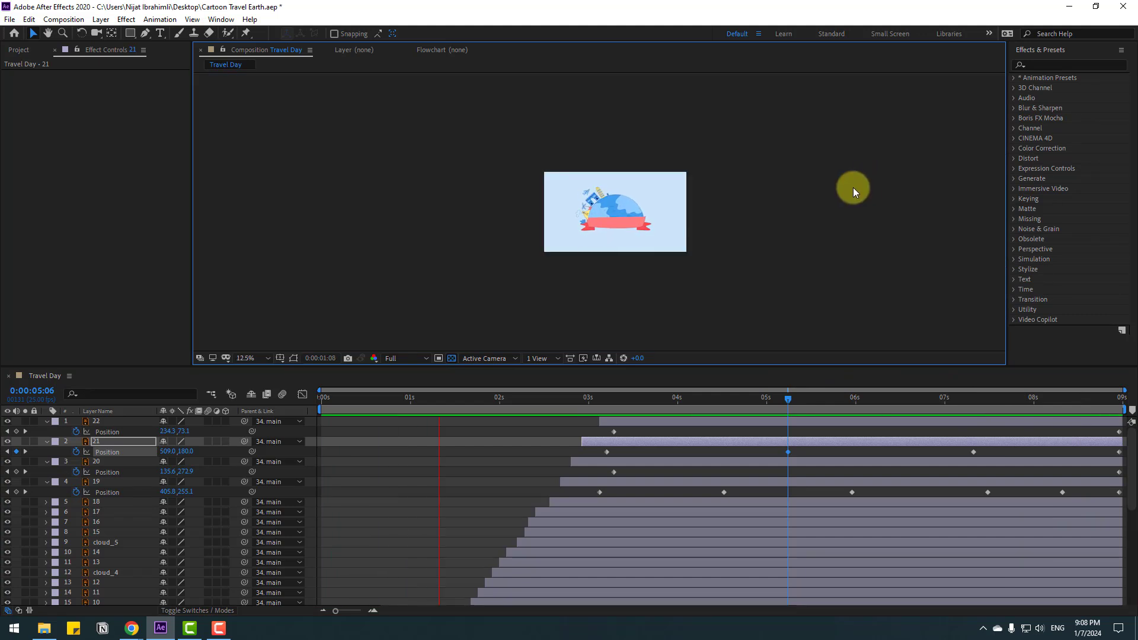
pyautogui.scroll(2, 855, 194)
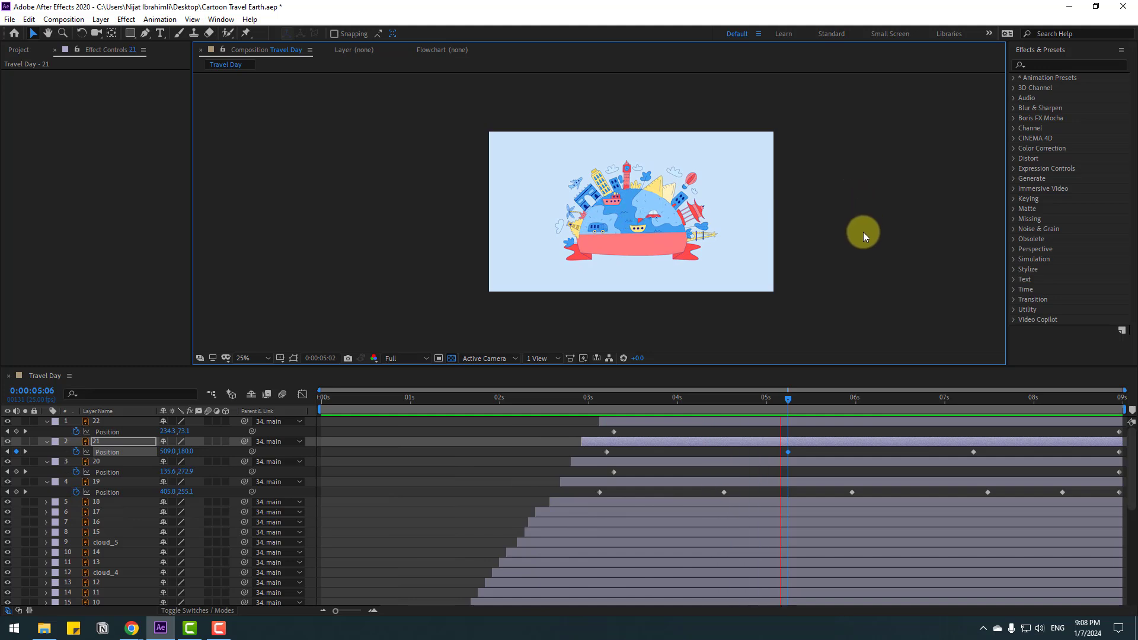
pyautogui.click(671, 401)
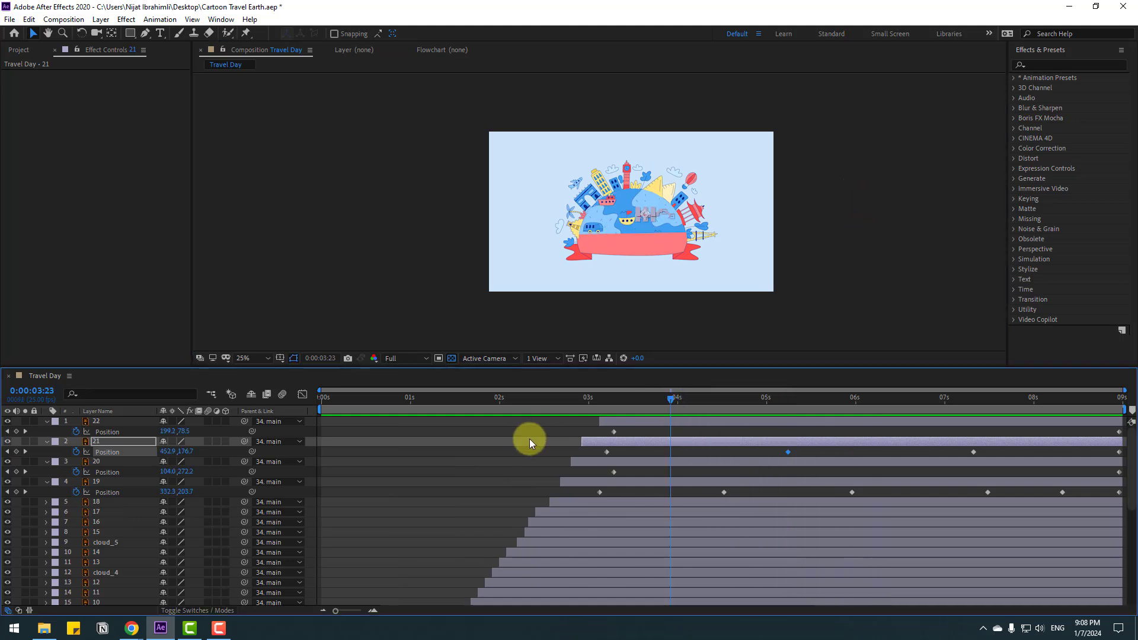
# Deselect everything and collapse the properties of layers 19 to 22.
pyautogui.click(450, 468)
pyautogui.click(47, 442)
pyautogui.click(47, 452)
pyautogui.click(47, 462)
pyautogui.click(46, 422)
# Add a starting Scale keyframe of 0% to the airplane layer at 0:00:00:21.
pyautogui.scroll(4, 588, 218)
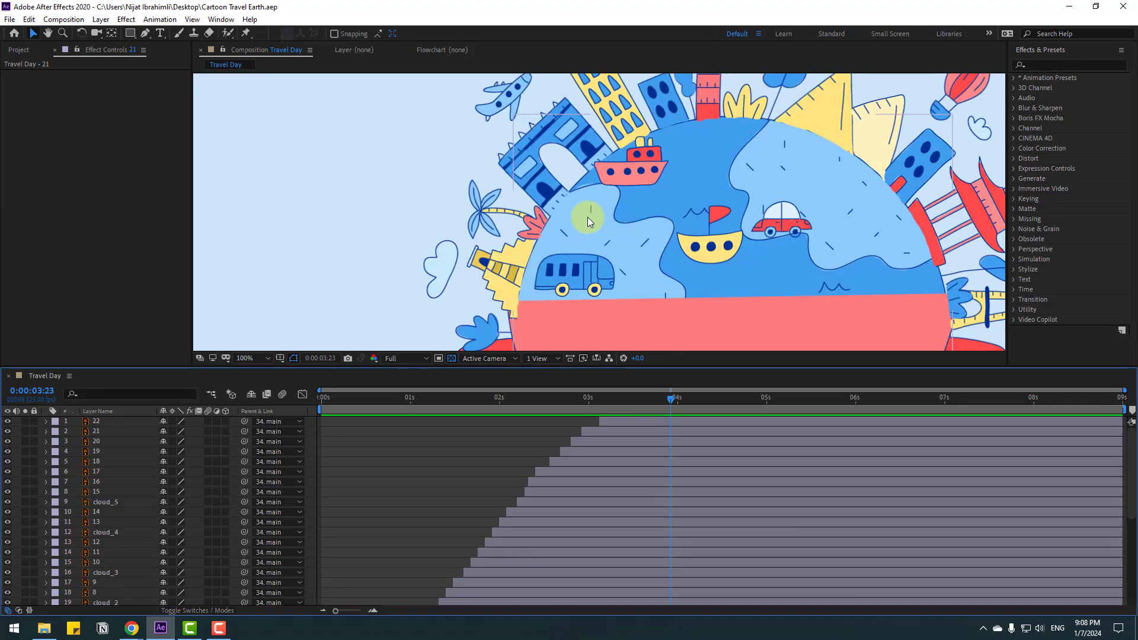
pyautogui.scroll(-6, 638, 456)
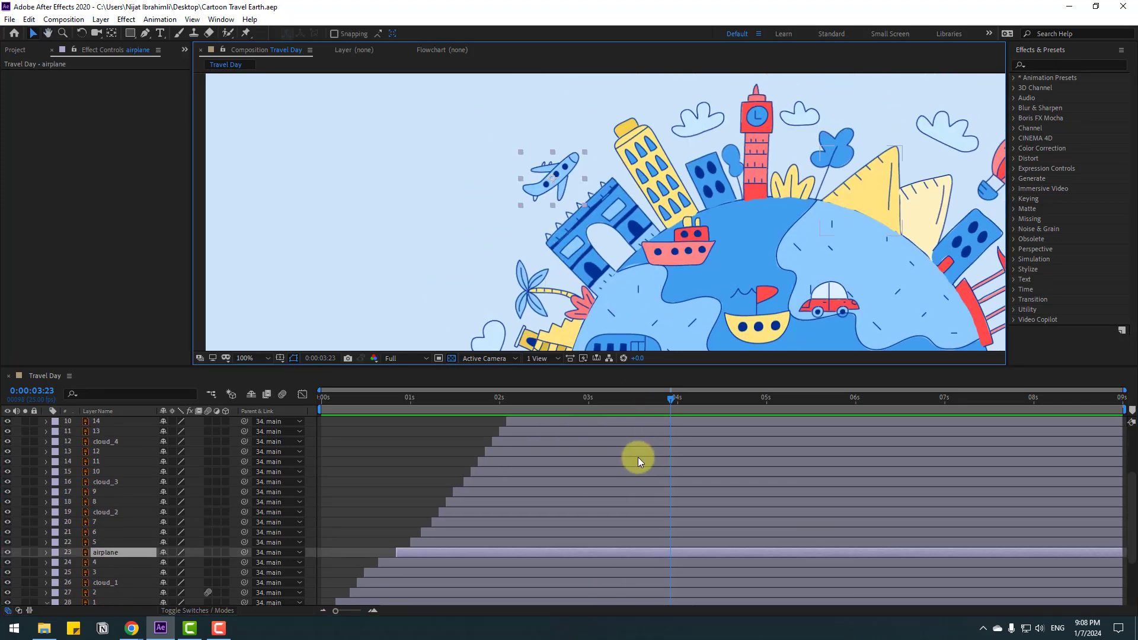
pyautogui.click(400, 401)
pyautogui.moveTo(400, 400); pyautogui.dragTo(398, 403)
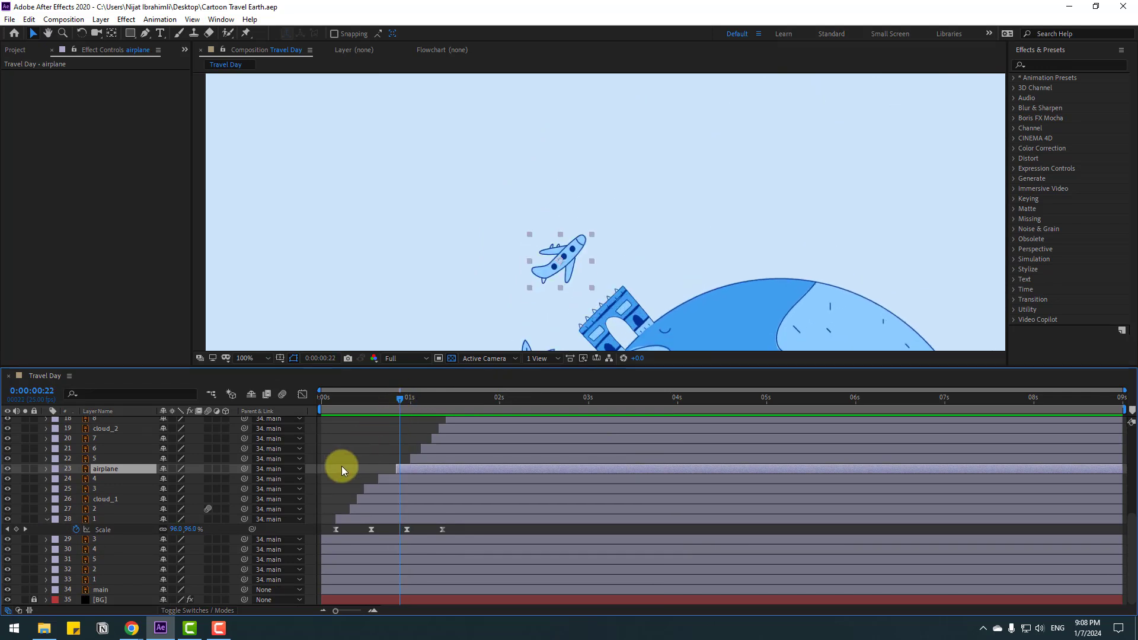
pyautogui.write('s')
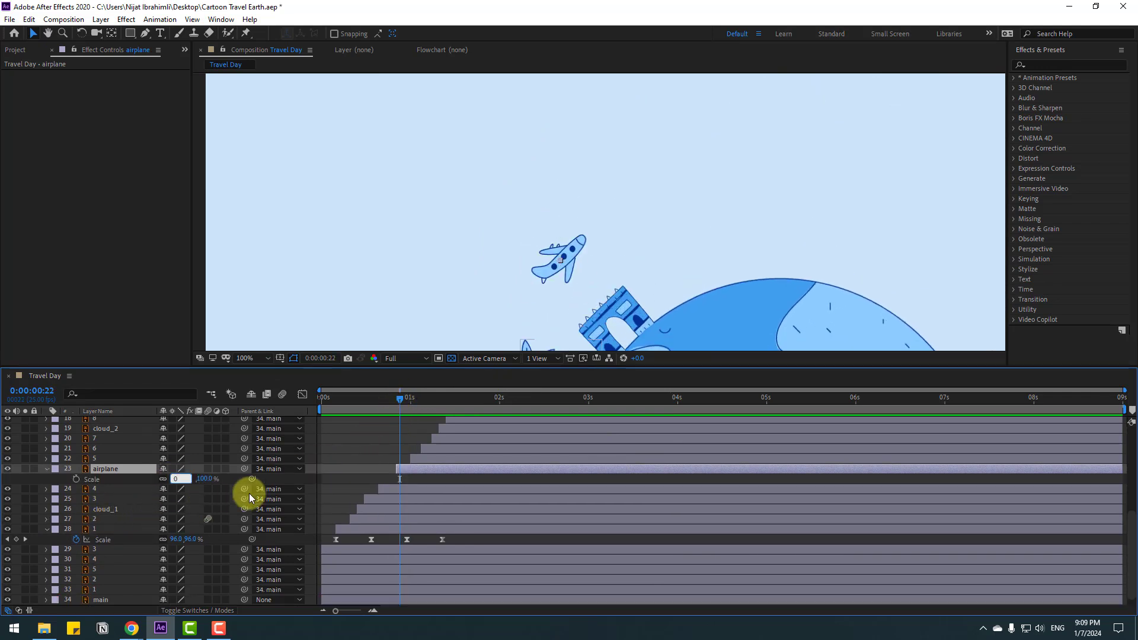
pyautogui.write('0')
pyautogui.press('Return')
pyautogui.click(395, 399)
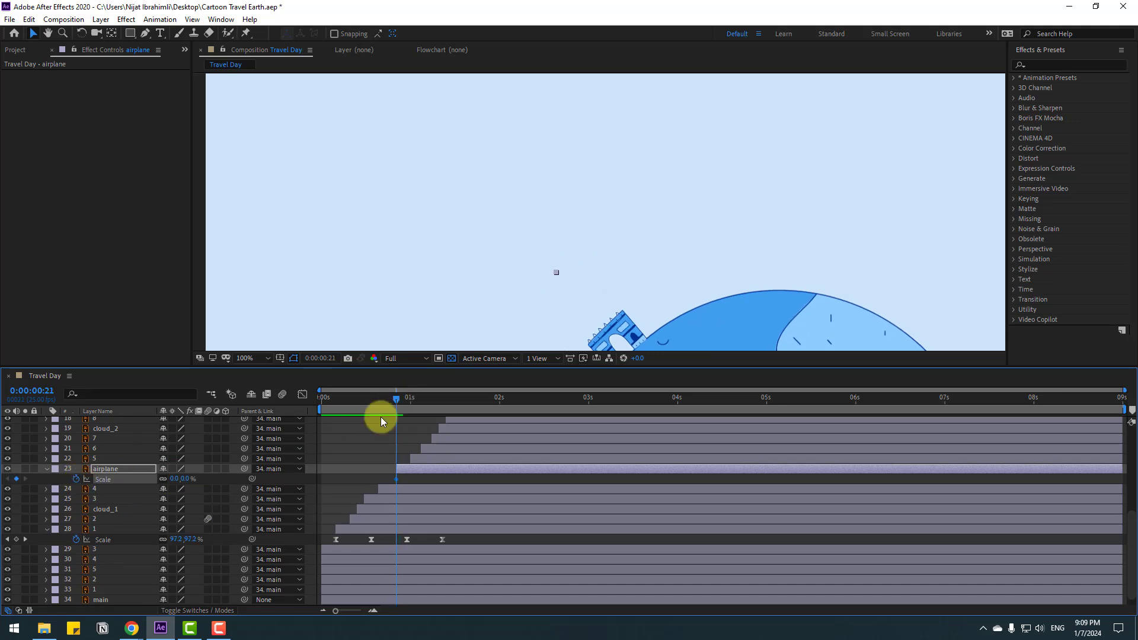
# Scale the airplane to 100% at 0:00:01:07 and apply Easy Ease to both Scale keyframes.
pyautogui.press('space')
pyautogui.click(173, 478)
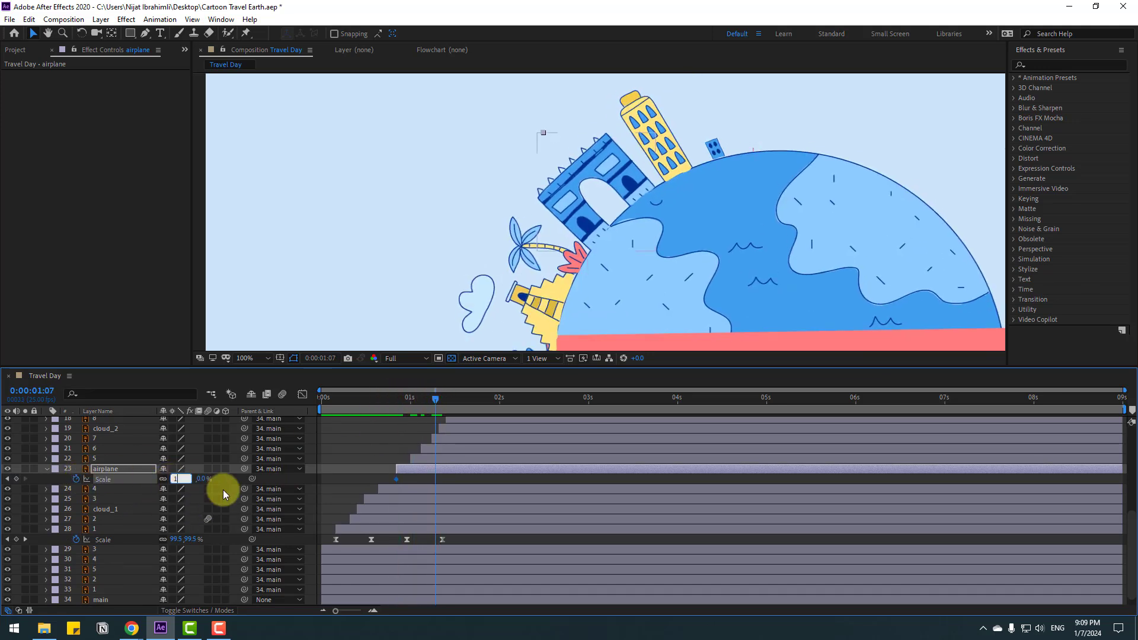
pyautogui.write('100')
pyautogui.press('Return')
pyautogui.rightClick(397, 478)
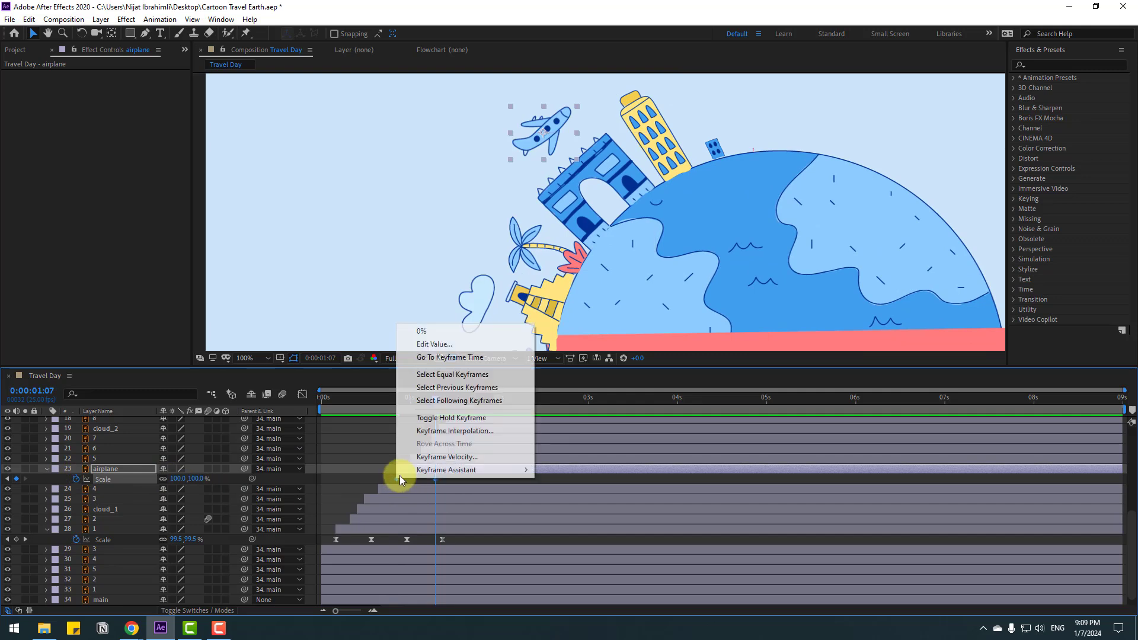
pyautogui.moveTo(563, 460)
pyautogui.click(571, 506)
# At 0:00:01:22, move the airplane down-left beside the palm tree and set its rotation to -15°.
pyautogui.moveTo(416, 395); pyautogui.dragTo(488, 396)
pyautogui.scroll(-1, 600, 251)
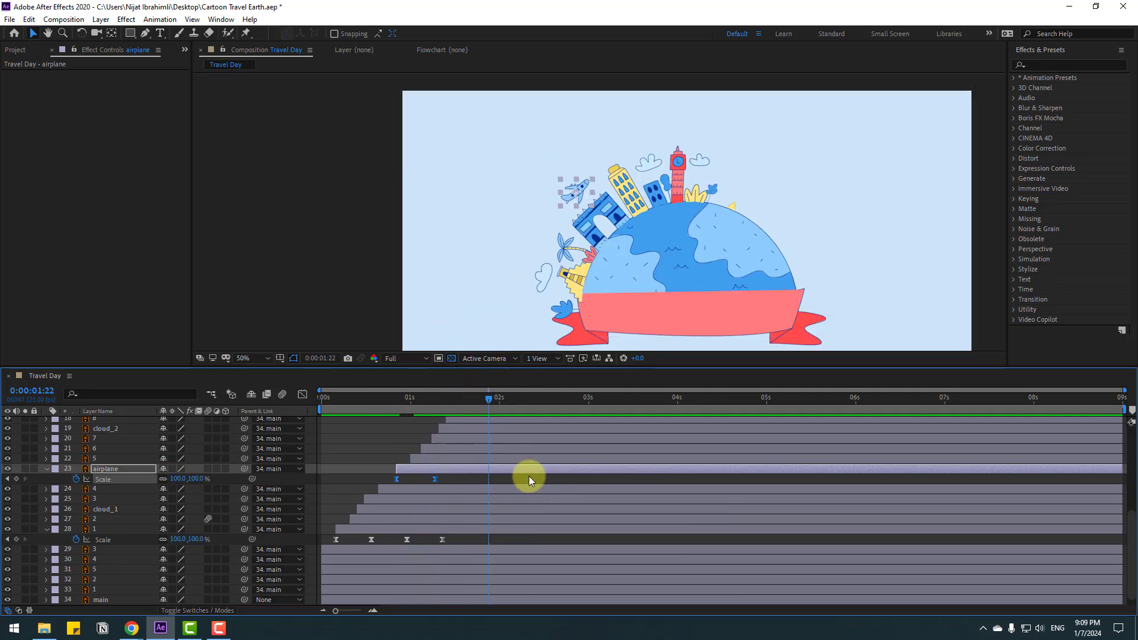
pyautogui.click(529, 478)
pyautogui.moveTo(581, 196); pyautogui.dragTo(556, 206)
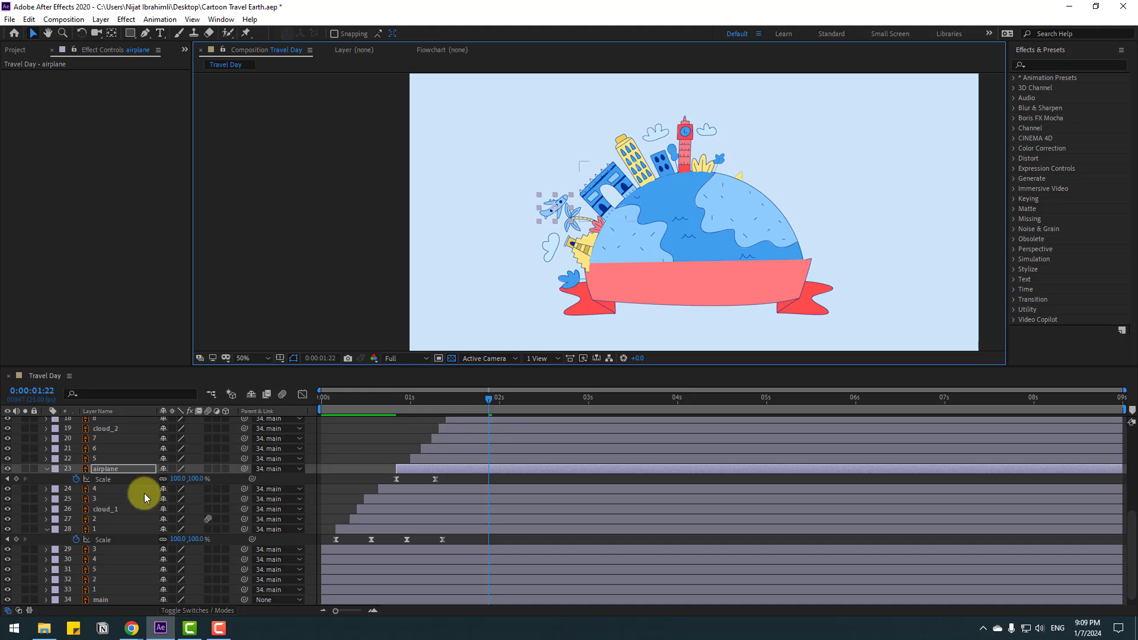
pyautogui.moveTo(179, 485); pyautogui.dragTo(167, 482)
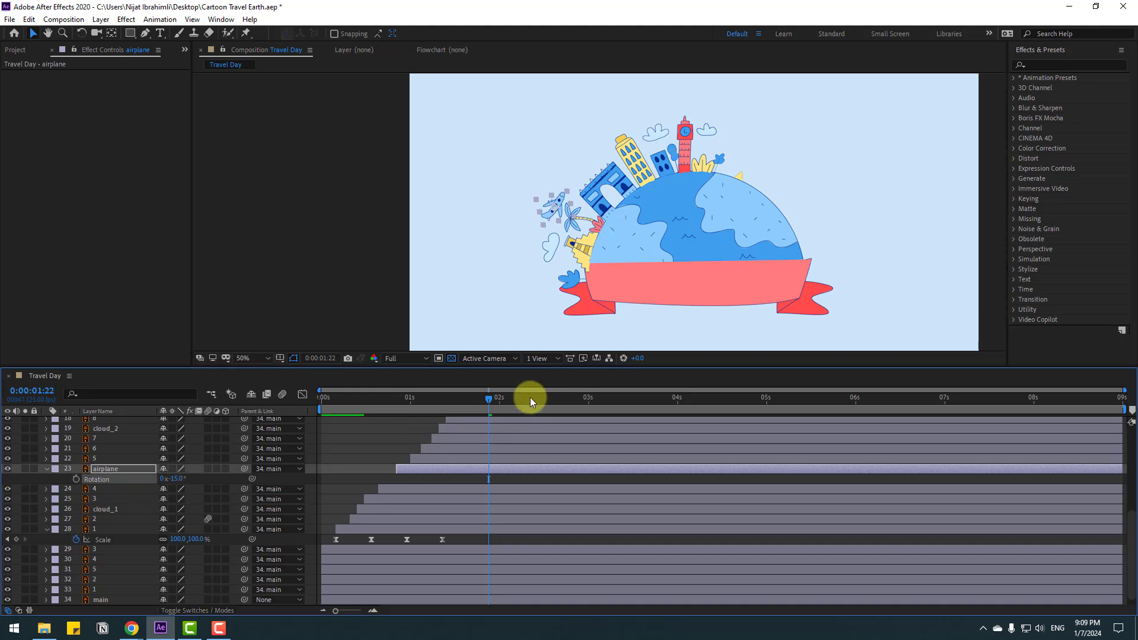
# Add starting Position and Rotation keyframes to the airplane at 0:00:01:00.
pyautogui.moveTo(471, 404); pyautogui.dragTo(411, 414)
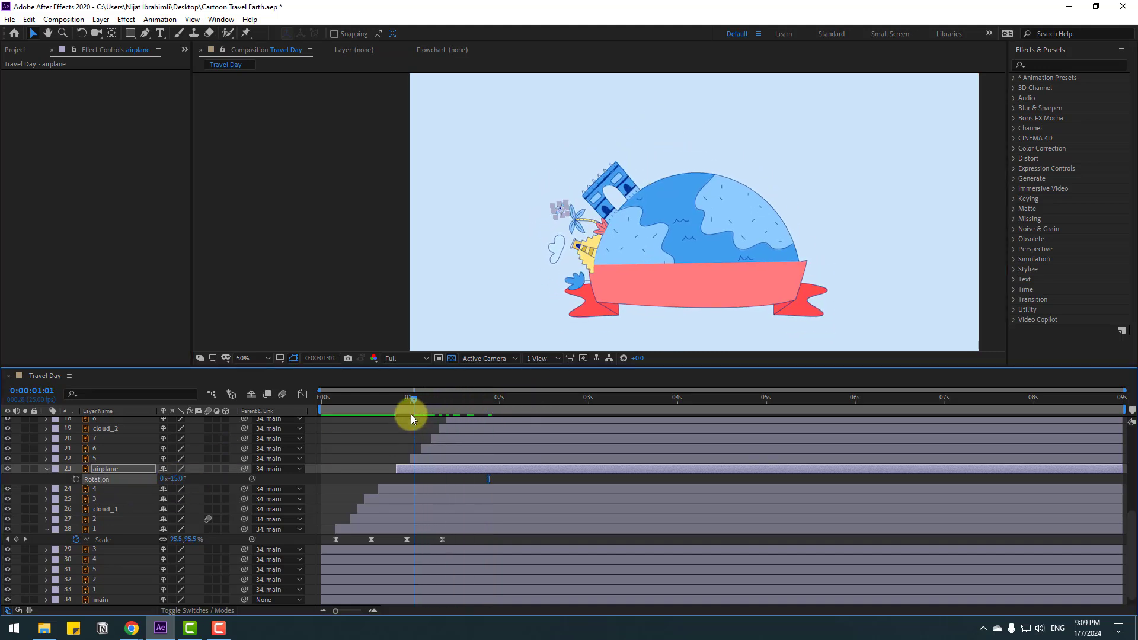
pyautogui.press('p')
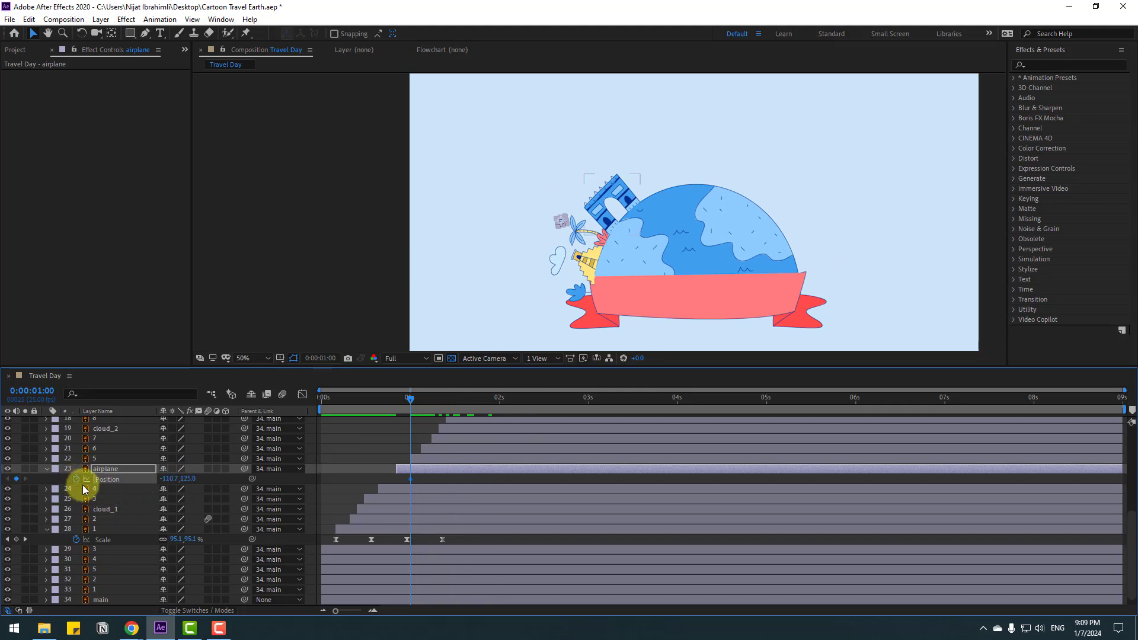
pyautogui.hotkey('shift', 'r')
# At 0:00:03:21, move the airplane up-right beside the clock tower's top, rotate it clockwise, and scrub back through the flight.
pyautogui.moveTo(420, 404); pyautogui.dragTo(471, 400)
pyautogui.click(663, 398)
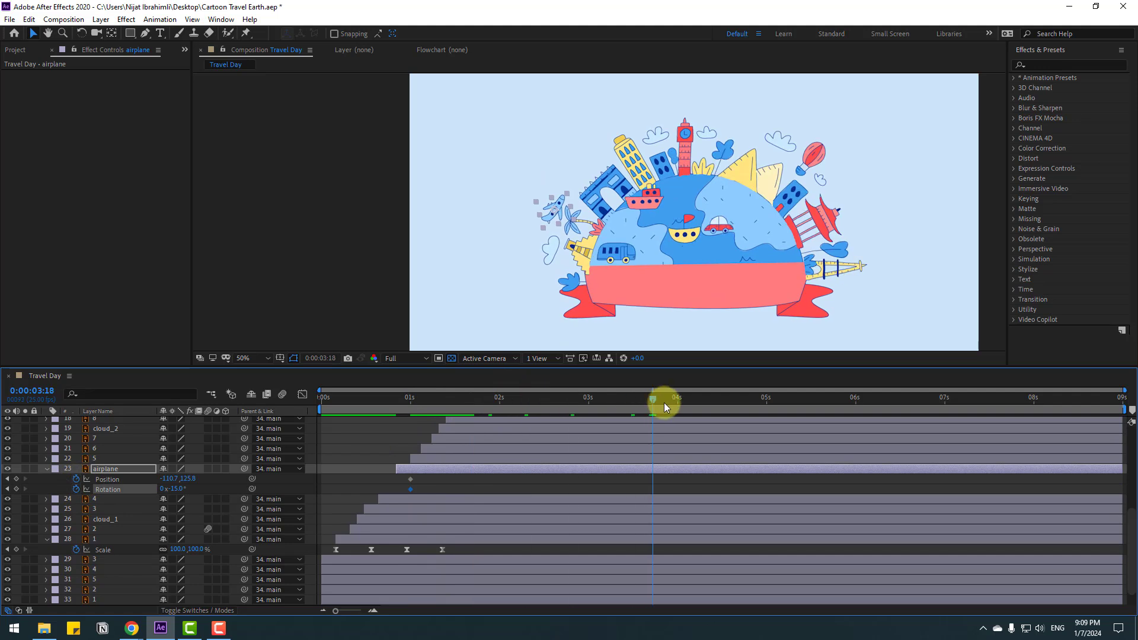
pyautogui.click(633, 474)
pyautogui.moveTo(557, 207); pyautogui.dragTo(656, 119)
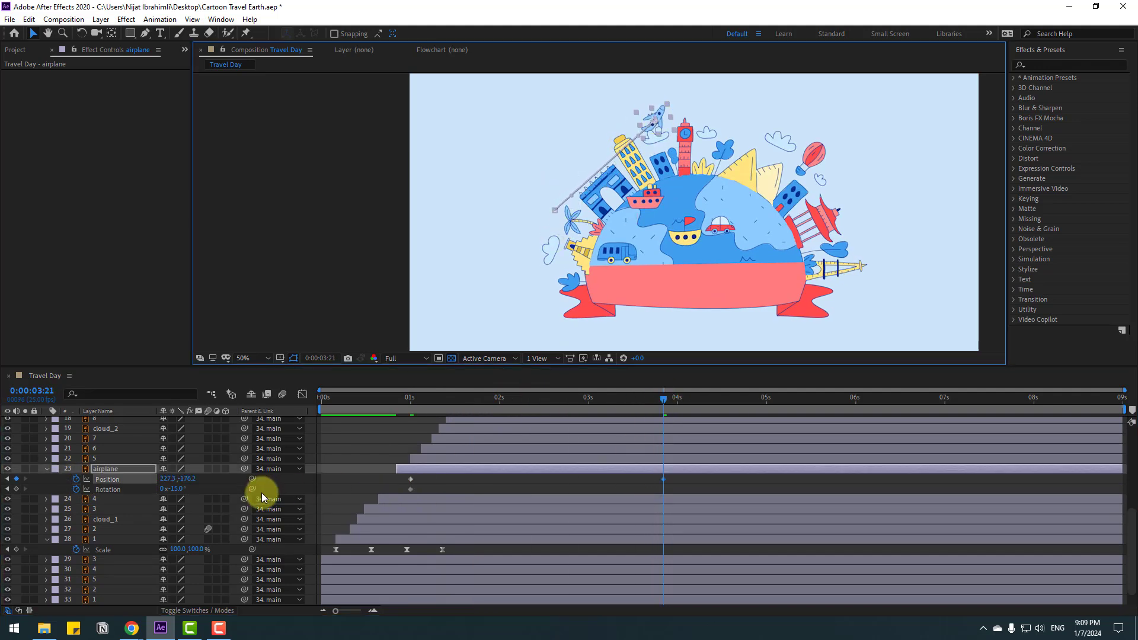
pyautogui.moveTo(184, 488); pyautogui.dragTo(191, 488)
pyautogui.moveTo(665, 409); pyautogui.dragTo(531, 415)
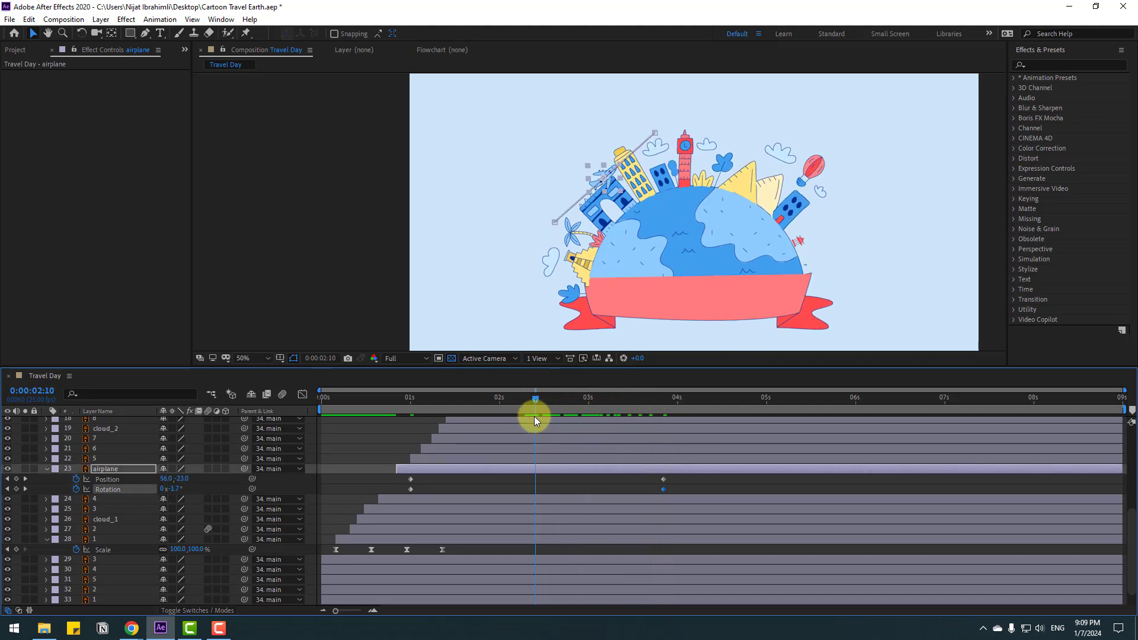
# Curve the airplane's path over the buildings before the clock tower with Position keyframes at 0:00:02:10, about 0:00:01:14, and 0:00:03:05.
pyautogui.moveTo(604, 178); pyautogui.dragTo(585, 206)
pyautogui.click(460, 400)
pyautogui.moveTo(418, 398); pyautogui.dragTo(607, 386)
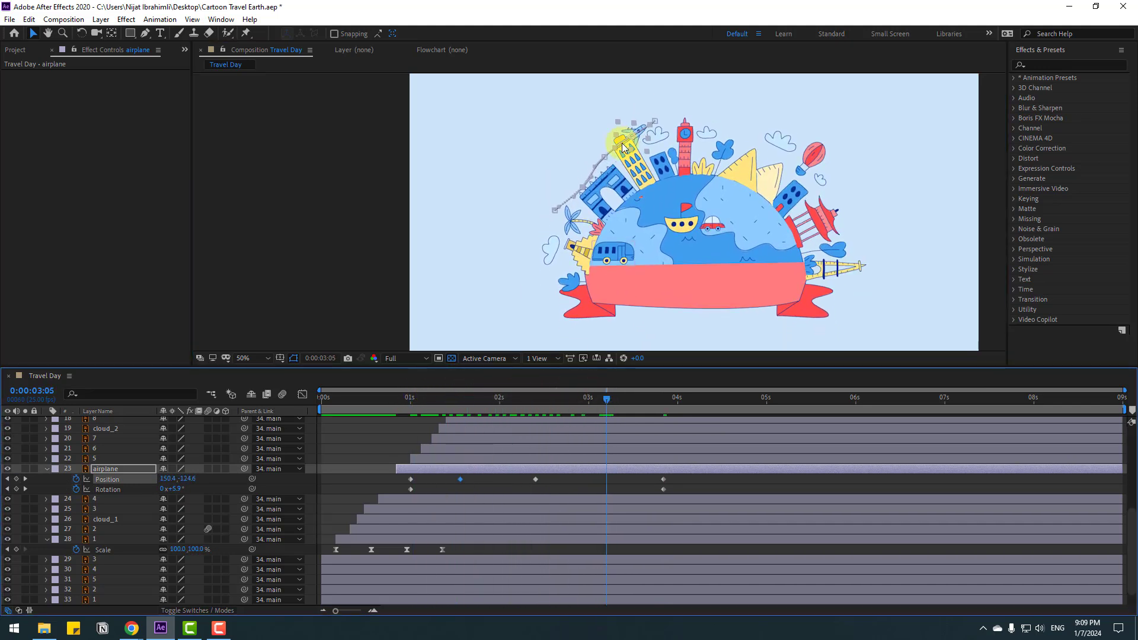
pyautogui.moveTo(633, 142); pyautogui.dragTo(643, 173)
pyautogui.click(674, 484)
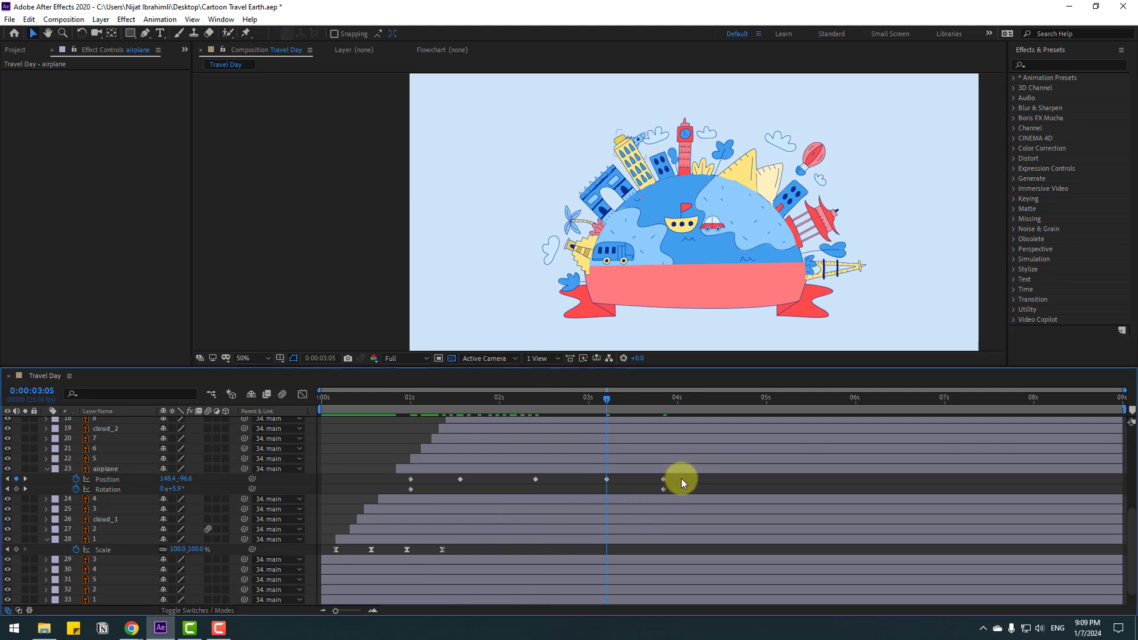
pyautogui.moveTo(683, 482); pyautogui.dragTo(624, 487)
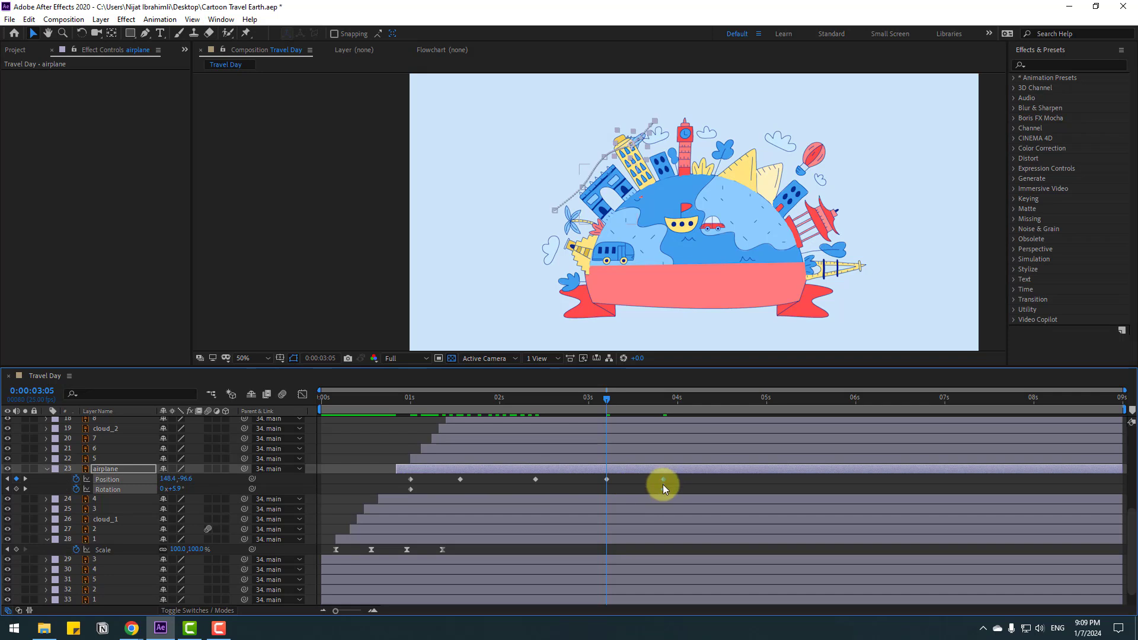
# At 0:00:05:00, move the airplane past the clock tower to the pyramids and set its rotation to 77°.
pyautogui.moveTo(648, 395); pyautogui.dragTo(766, 401)
pyautogui.click(656, 143)
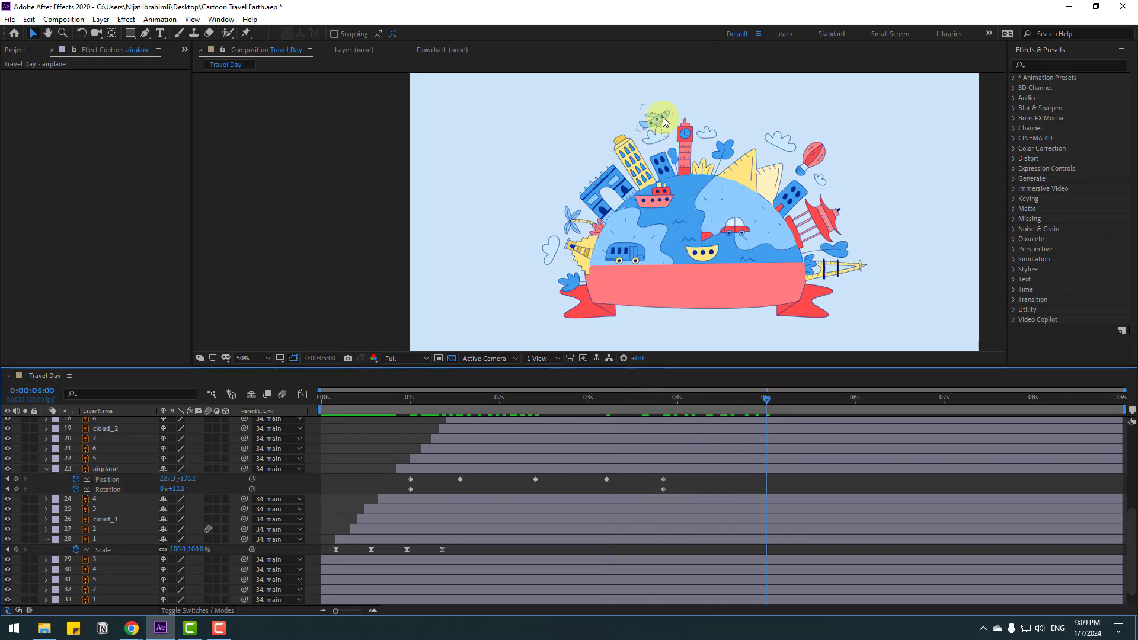
pyautogui.moveTo(663, 123); pyautogui.dragTo(741, 144)
pyautogui.moveTo(172, 489); pyautogui.dragTo(215, 483)
# Move the airplane down beside the hot-air balloon at about 0:00:07:03 and past the pagoda at 0:00:08:24.
pyautogui.moveTo(909, 402); pyautogui.dragTo(955, 400)
pyautogui.moveTo(736, 147); pyautogui.dragTo(801, 181)
pyautogui.moveTo(1027, 398); pyautogui.dragTo(1121, 397)
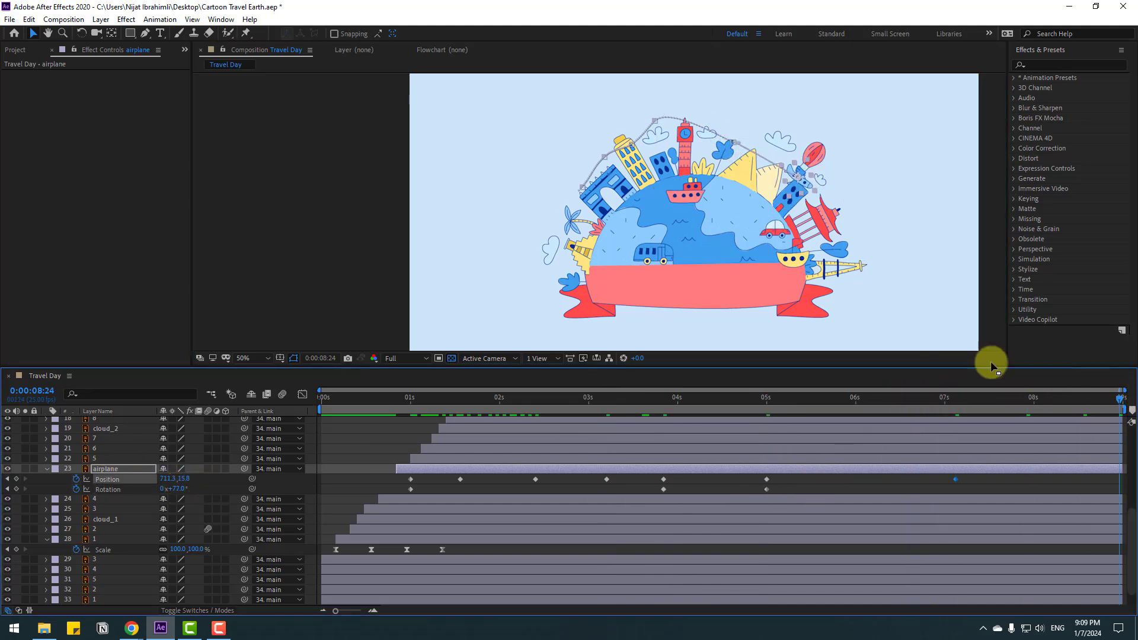
pyautogui.moveTo(802, 185); pyautogui.dragTo(850, 255)
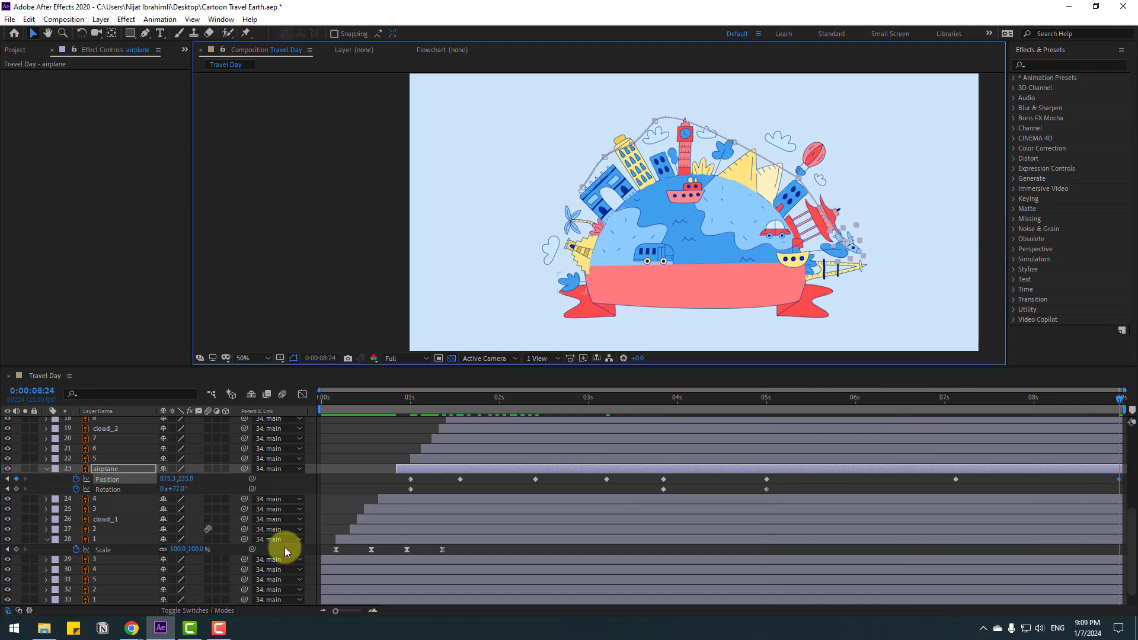
# Refine the airplane's path above the pyramid at 0:00:05:17 and beside the clock tower at about 0:00:04:06 and 0:00:04:15.
pyautogui.moveTo(675, 395); pyautogui.dragTo(826, 396)
pyautogui.moveTo(753, 150); pyautogui.dragTo(757, 143)
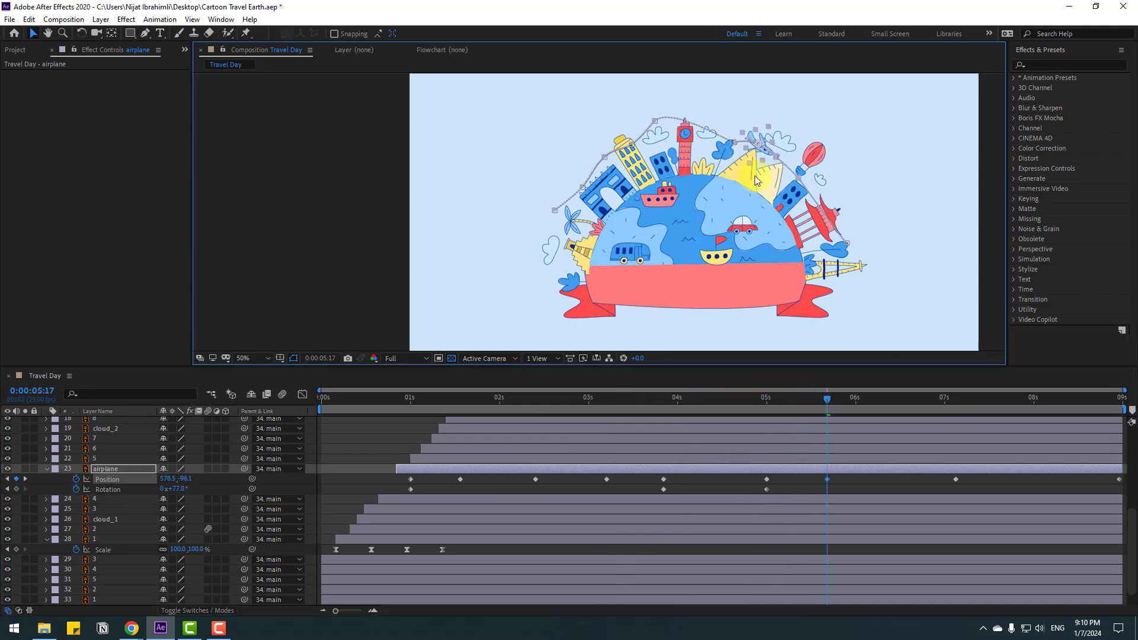
pyautogui.click(699, 397)
pyautogui.moveTo(685, 125); pyautogui.dragTo(709, 128)
pyautogui.click(731, 405)
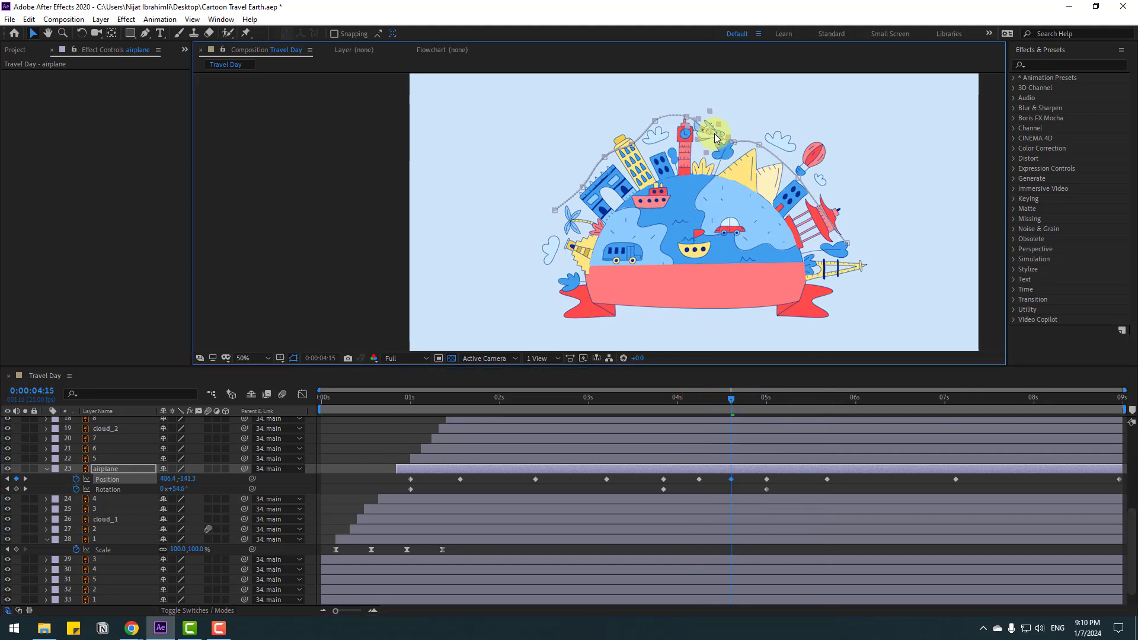
# Smooth the airplane's descent toward the pagoda with Position keyframes at about 0:00:06:09 and 0:00:07:17.
pyautogui.moveTo(794, 397); pyautogui.dragTo(887, 399)
pyautogui.moveTo(783, 169); pyautogui.dragTo(828, 224)
pyautogui.click(1005, 400)
pyautogui.click(1055, 400)
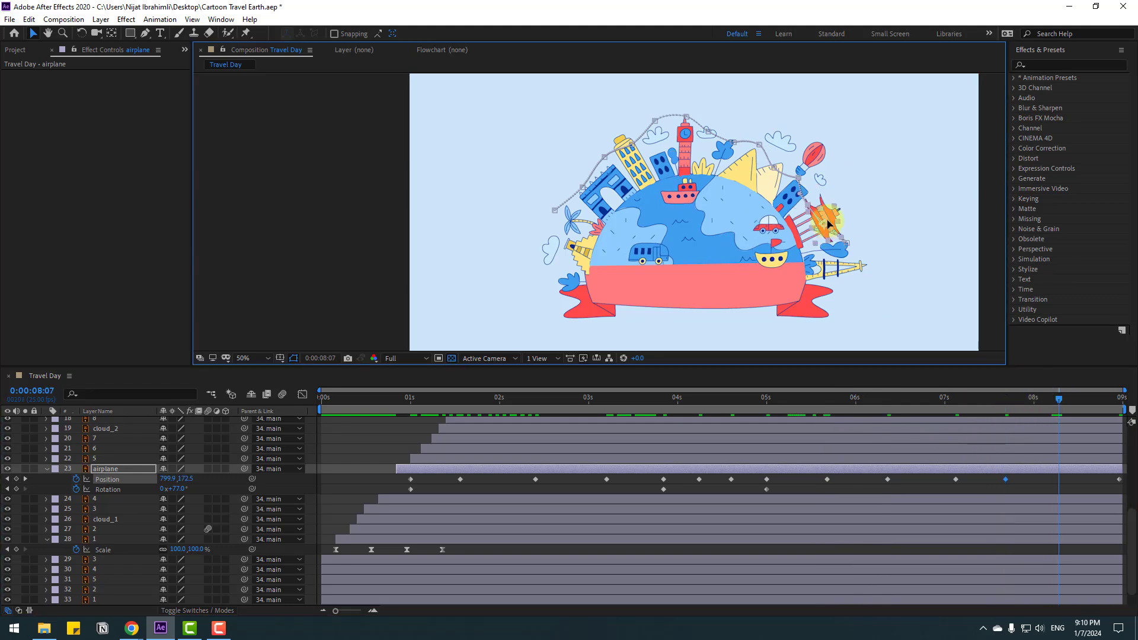
# Preview the flight and shift the airplane's second-to-last Position keyframe to about 0:00:07:23.
pyautogui.moveTo(958, 399); pyautogui.dragTo(603, 431)
pyautogui.press('space')
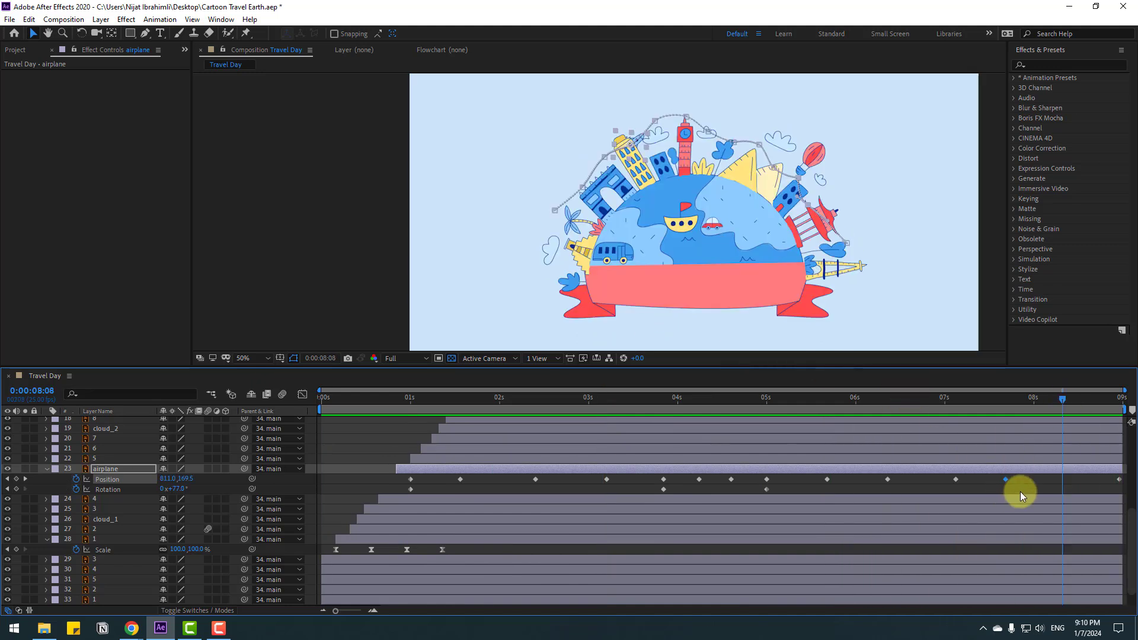
pyautogui.moveTo(1005, 479); pyautogui.dragTo(1026, 479)
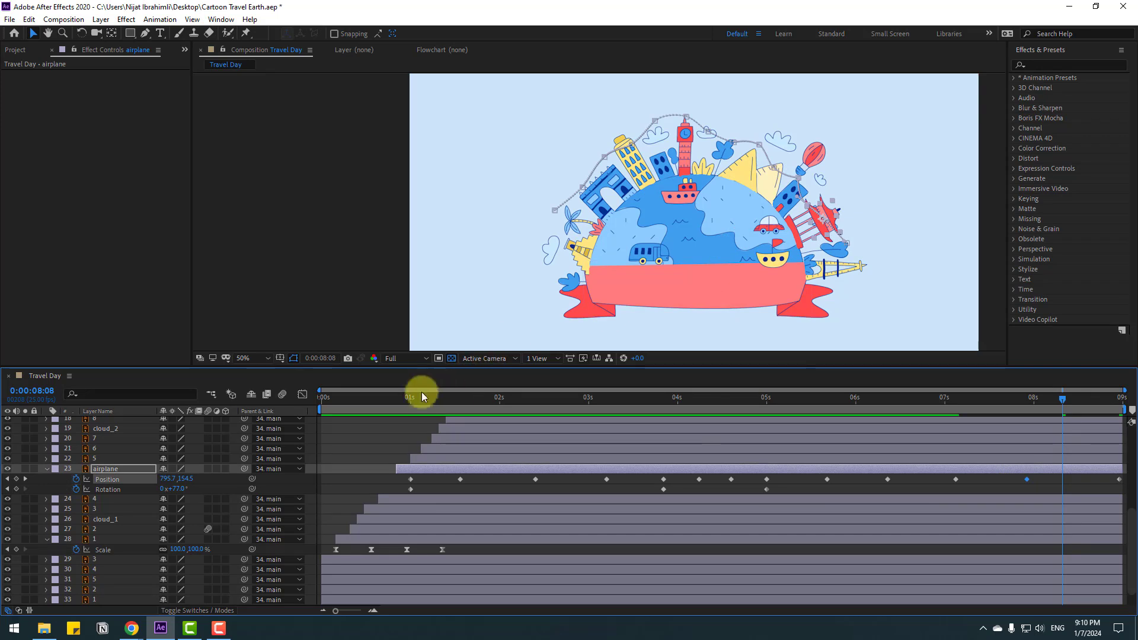
# Solo the cloud_1 layer and add the expression wiggle(1,9) to its Position.
pyautogui.click(380, 402)
pyautogui.click(532, 240)
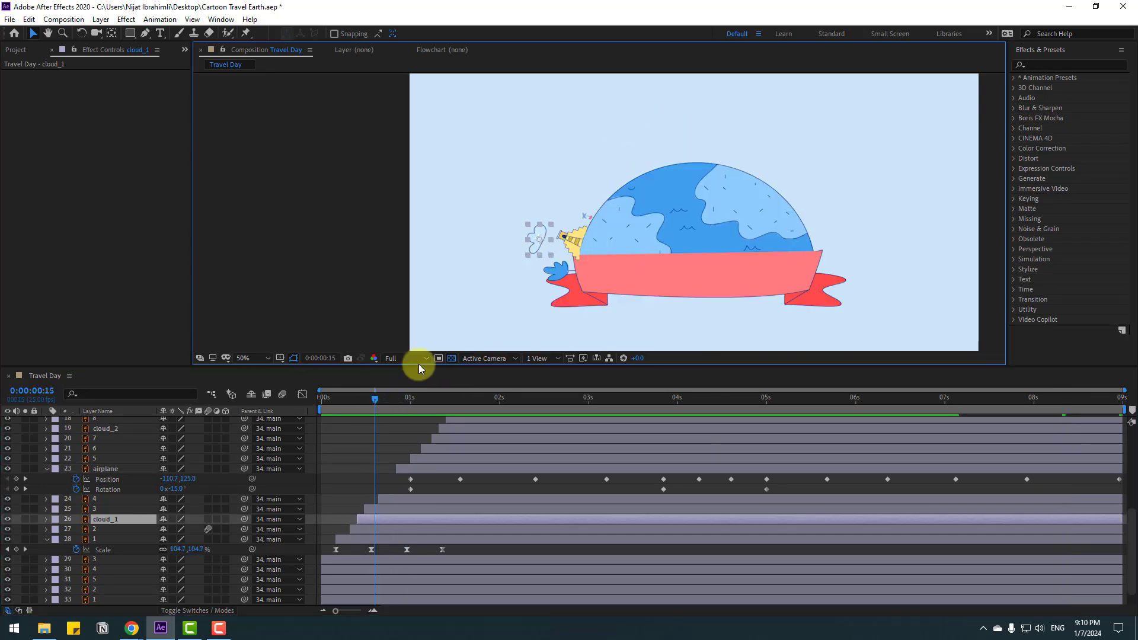
pyautogui.moveTo(370, 397); pyautogui.dragTo(404, 397)
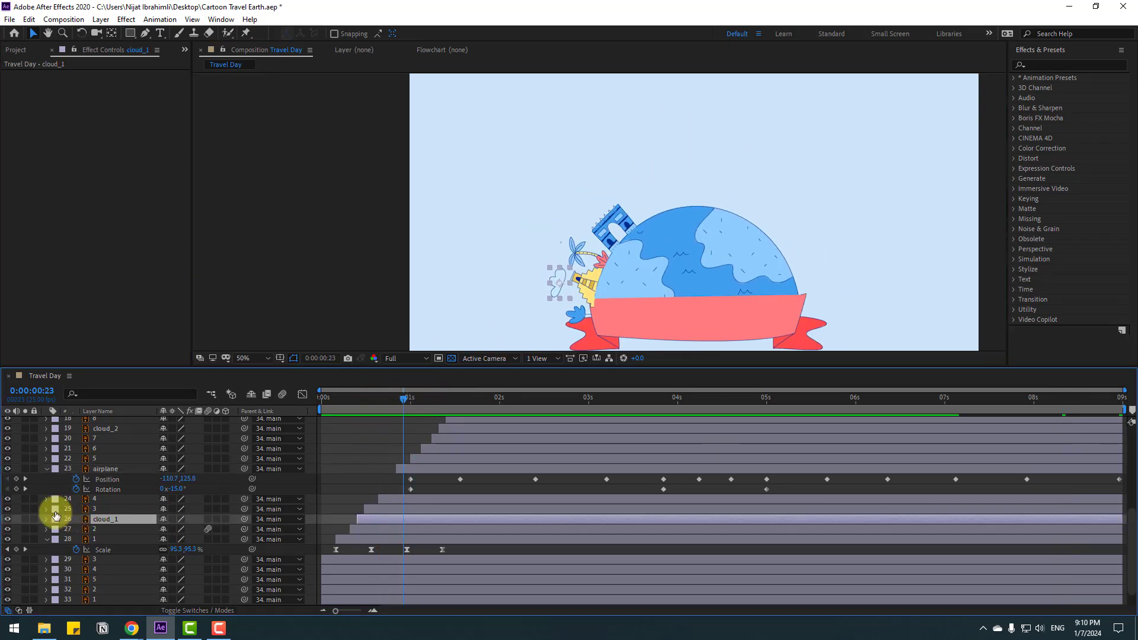
pyautogui.click(25, 519)
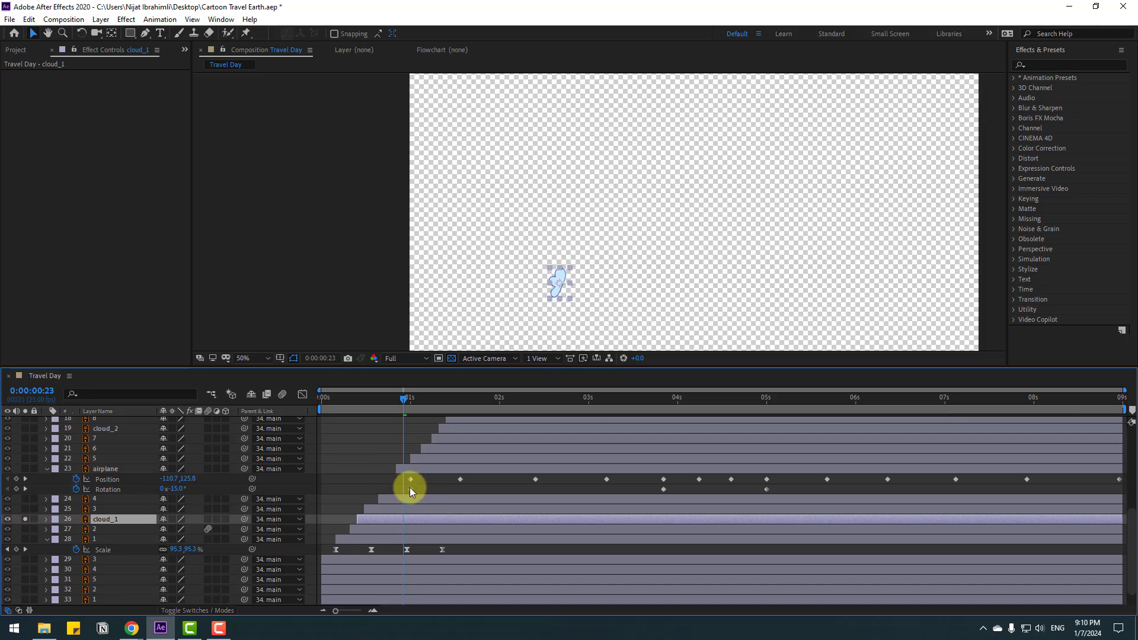
pyautogui.press('p')
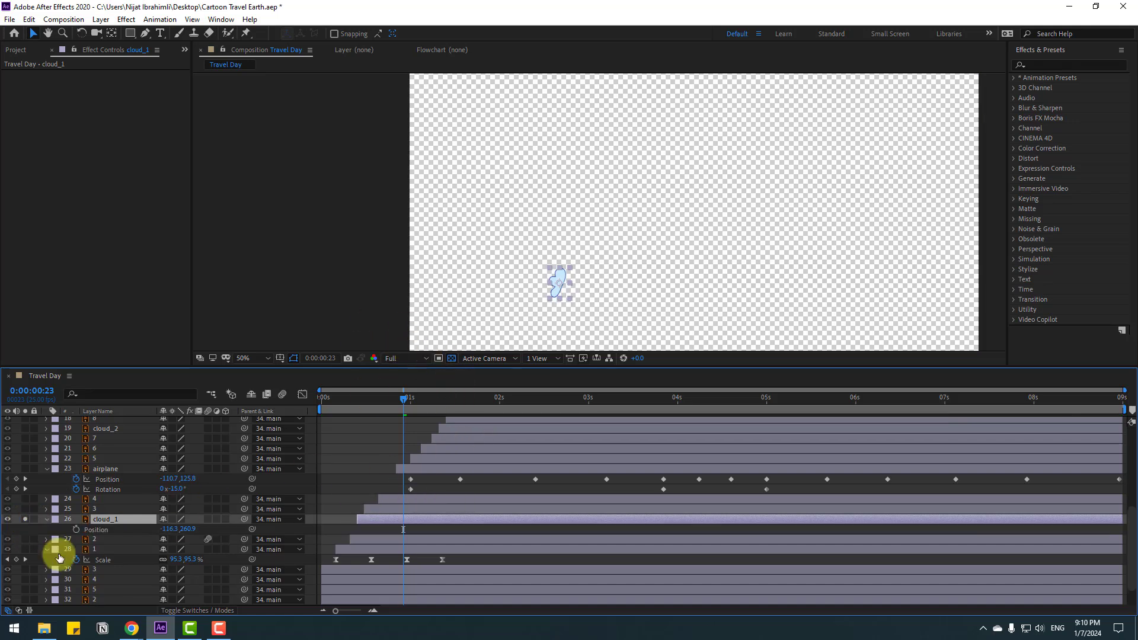
pyautogui.keyDown('alt'); pyautogui.click(76, 528); pyautogui.keyUp('alt')
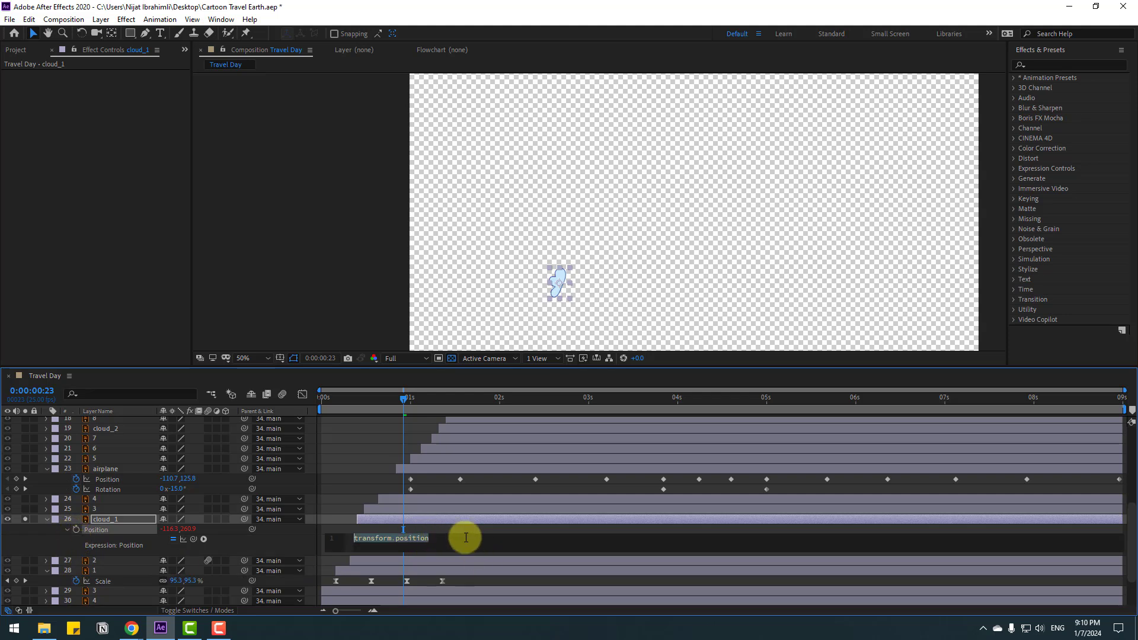
pyautogui.write('wiggle(1,9')
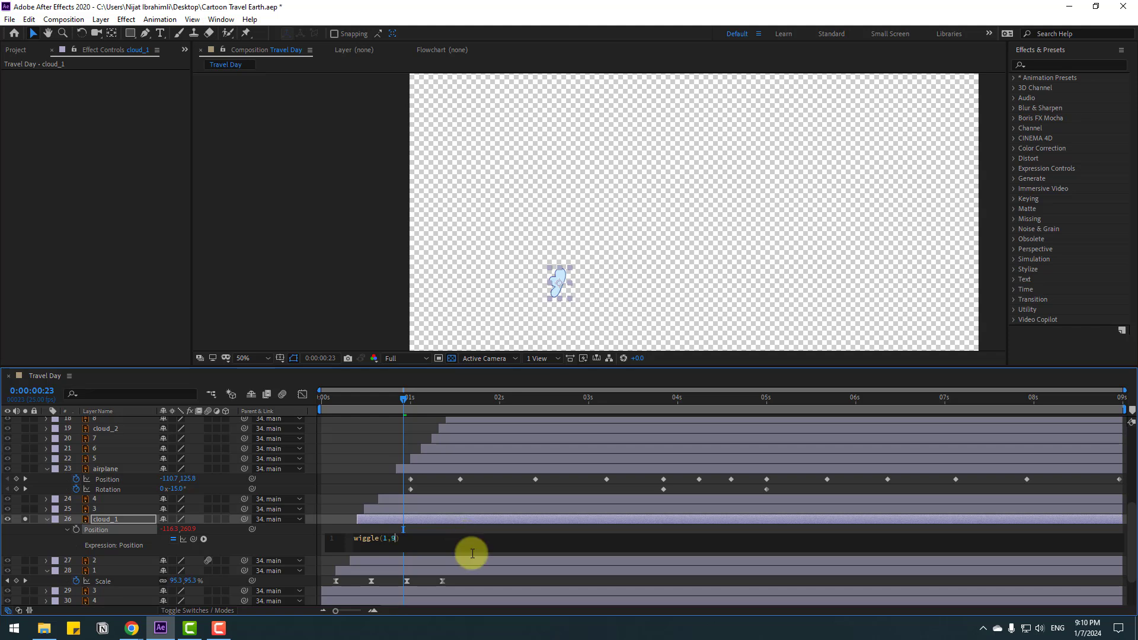
pyautogui.click(371, 528)
# Preview cloud_1's motion up close, change its Position expression to wiggle(1,11), and play it again.
pyautogui.press('space')
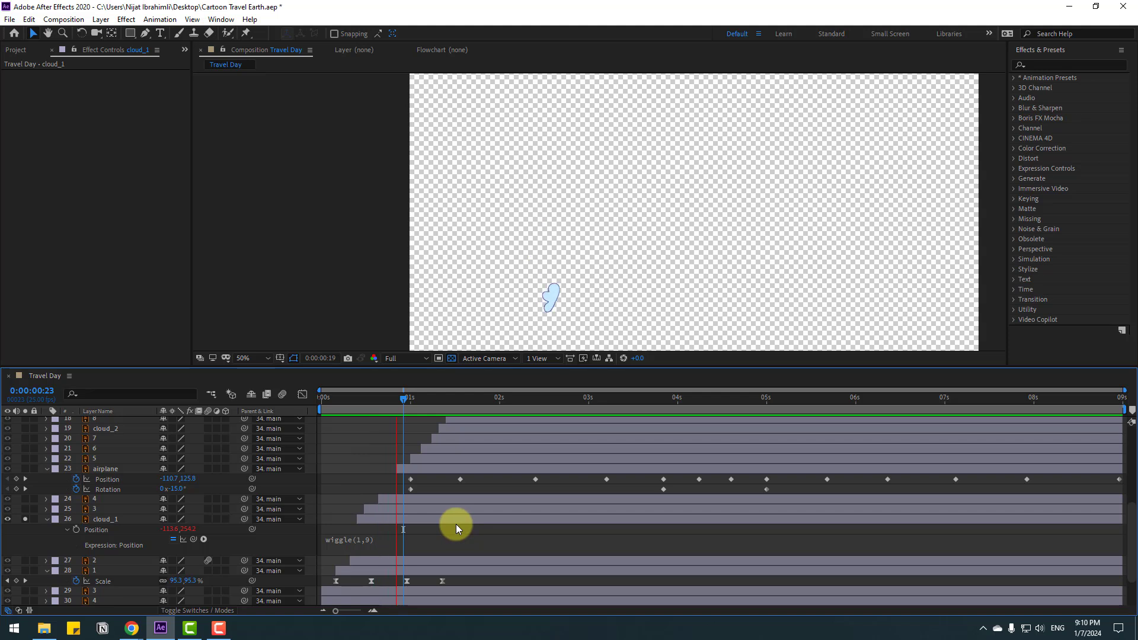
pyautogui.click(448, 521)
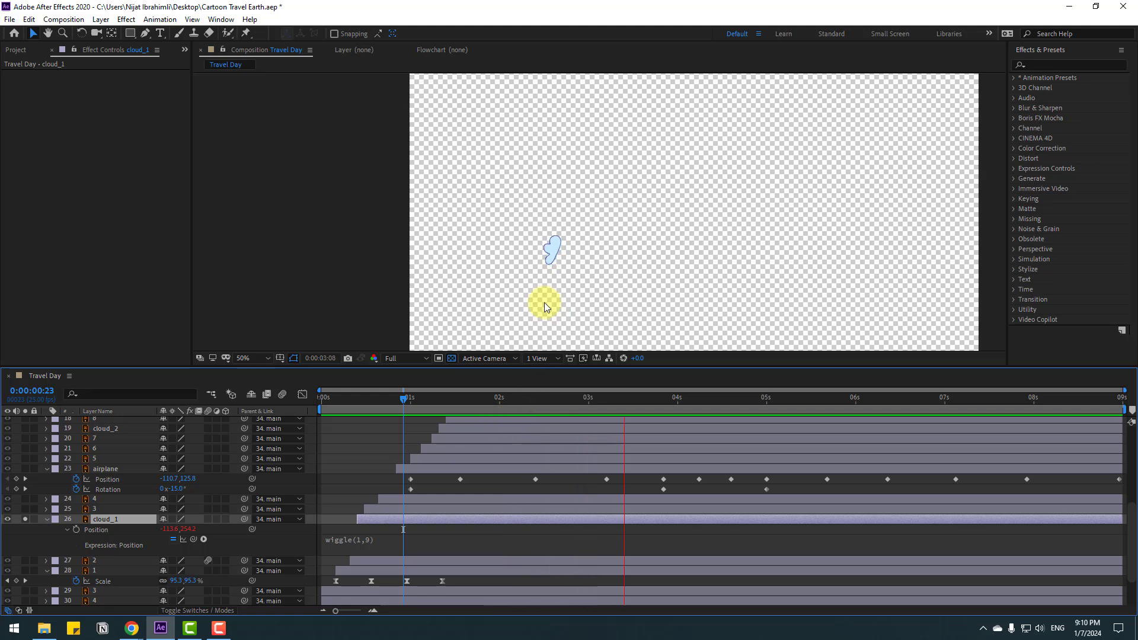
pyautogui.scroll(2, 542, 296)
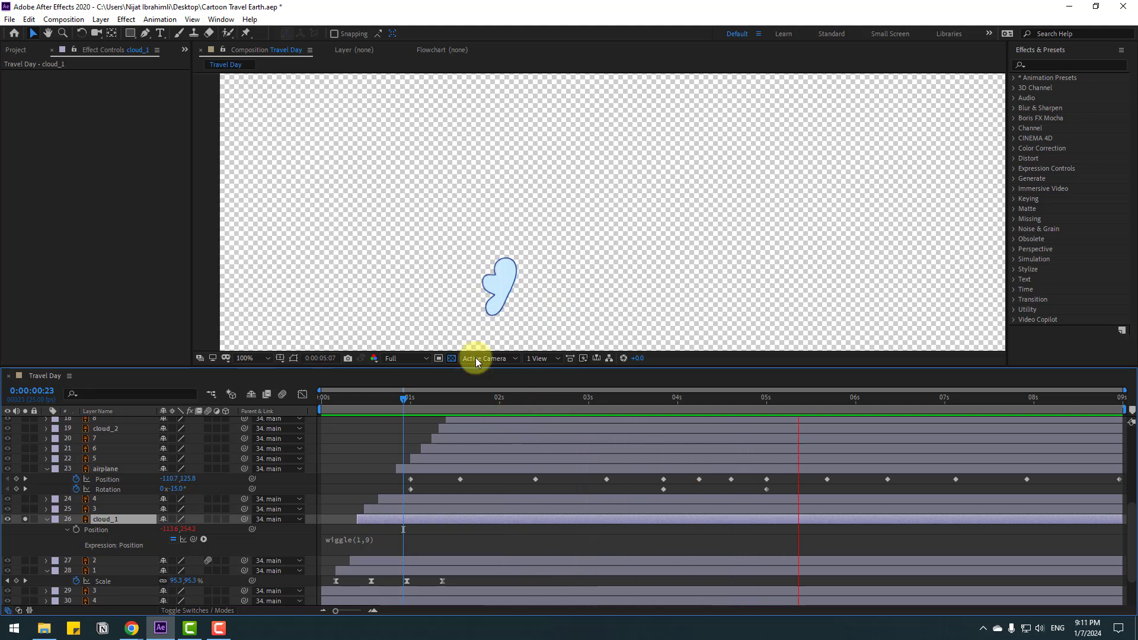
pyautogui.click(368, 540)
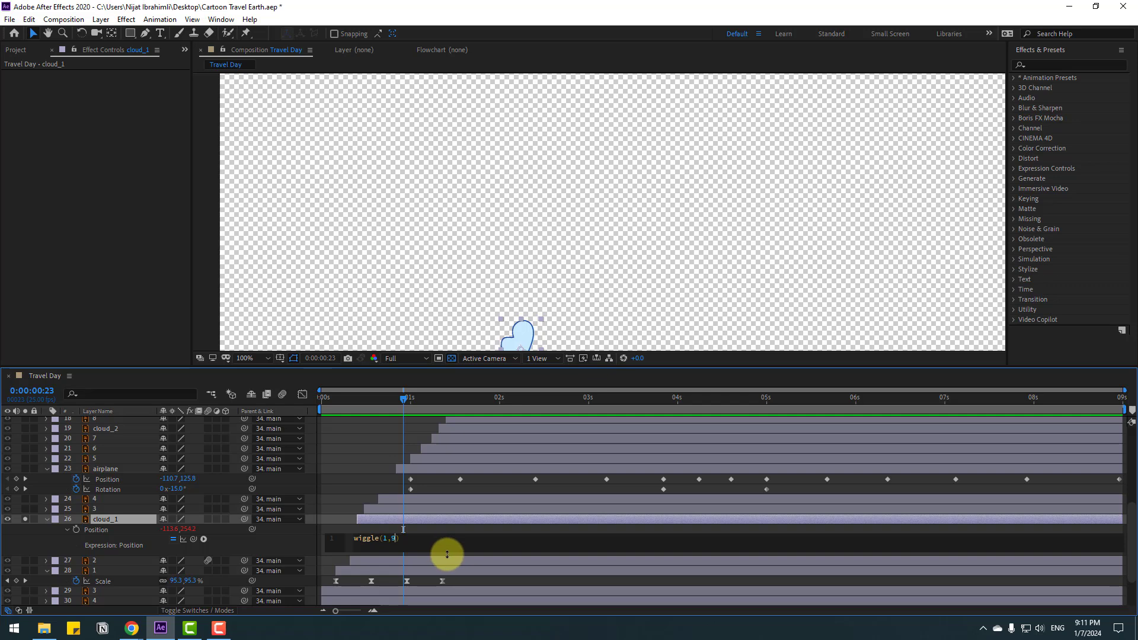
pyautogui.write('11')
pyautogui.click(433, 527)
pyautogui.press('space')
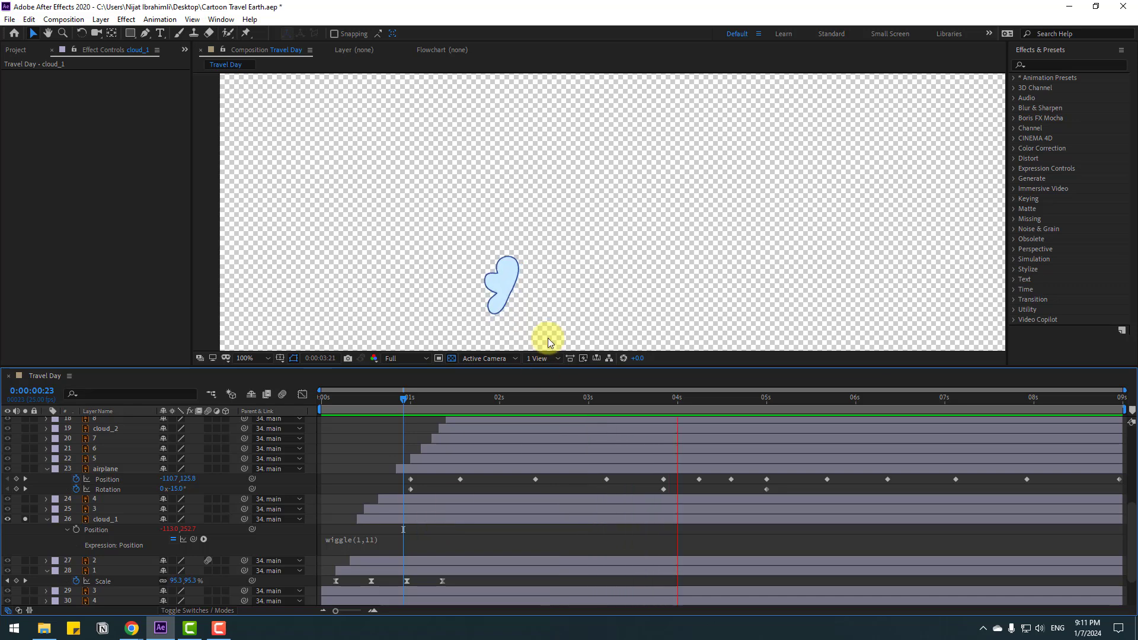
# Copy only the expression from cloud_1's Position, collapse the property, and turn off the layer's solo.
pyautogui.click(387, 539)
pyautogui.moveTo(414, 538); pyautogui.dragTo(349, 540)
pyautogui.click(365, 529)
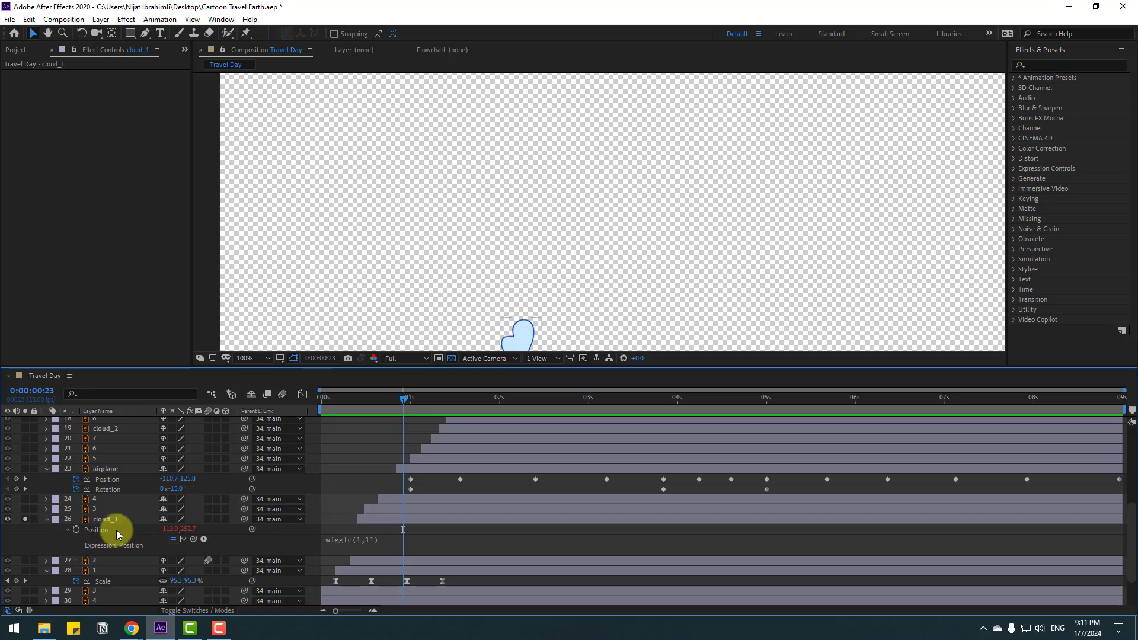
pyautogui.click(67, 530)
pyautogui.click(99, 530)
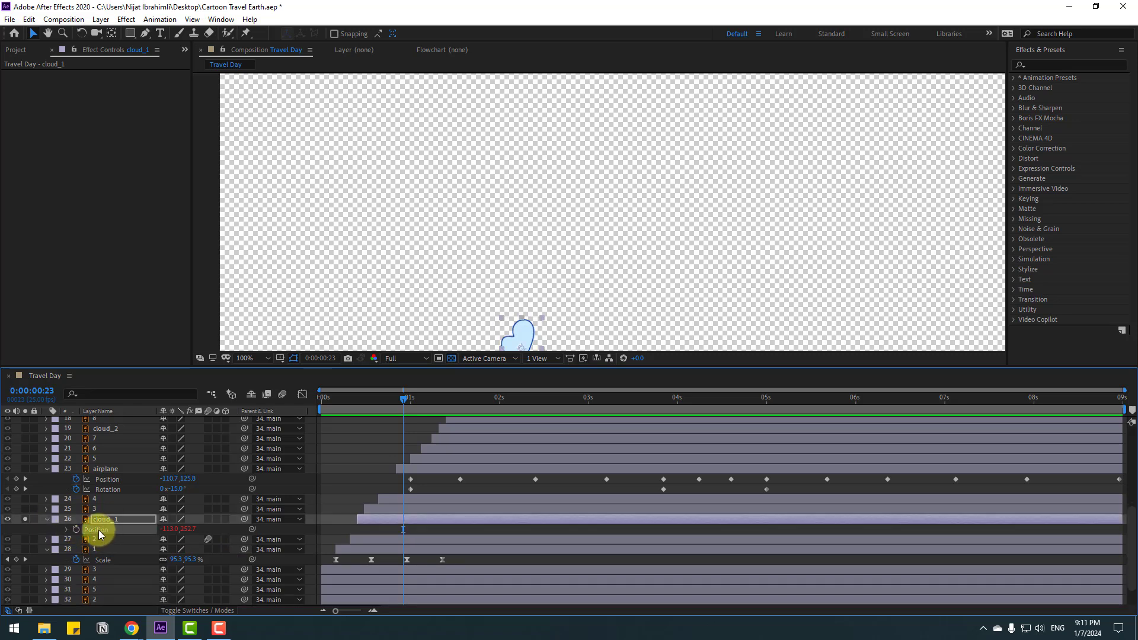
pyautogui.rightClick(98, 531)
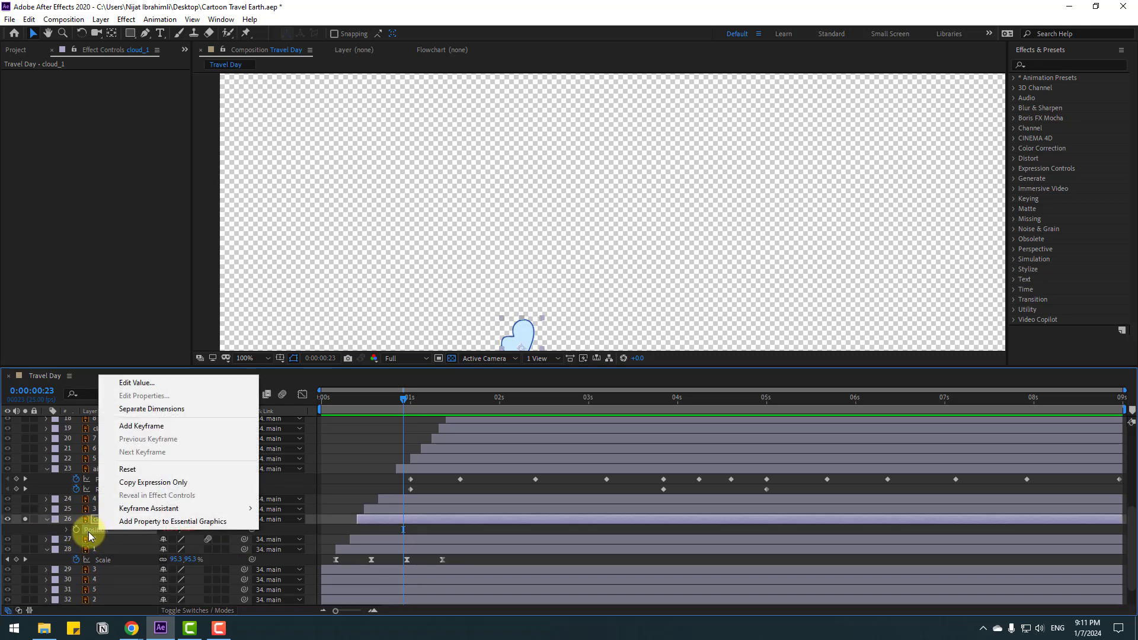
pyautogui.click(169, 483)
pyautogui.press('p')
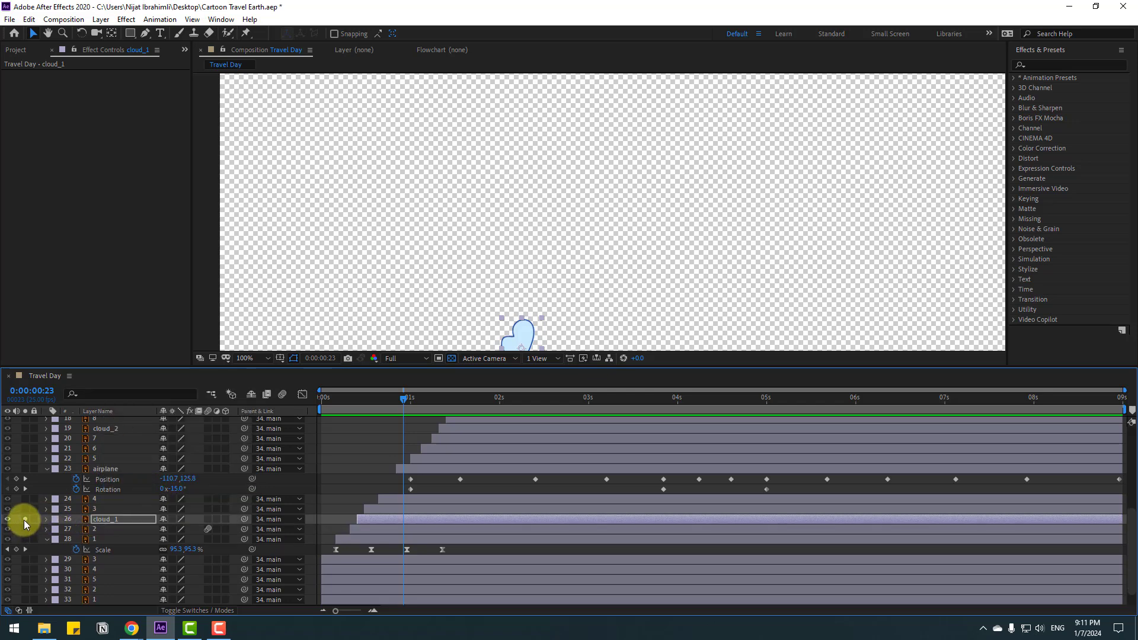
pyautogui.click(24, 520)
pyautogui.scroll(-1, 538, 211)
# Paste the copied wiggle expression onto the Position of cloud_2, the cloud just before the clock tower.
pyautogui.moveTo(352, 404); pyautogui.dragTo(514, 398)
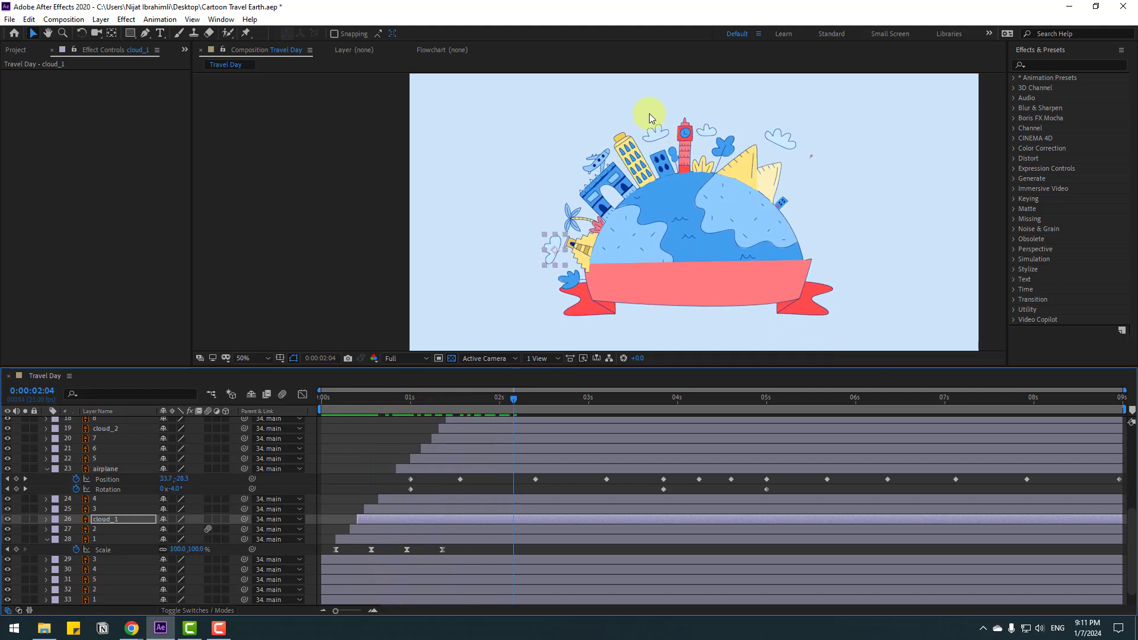
pyautogui.click(655, 133)
pyautogui.press('p')
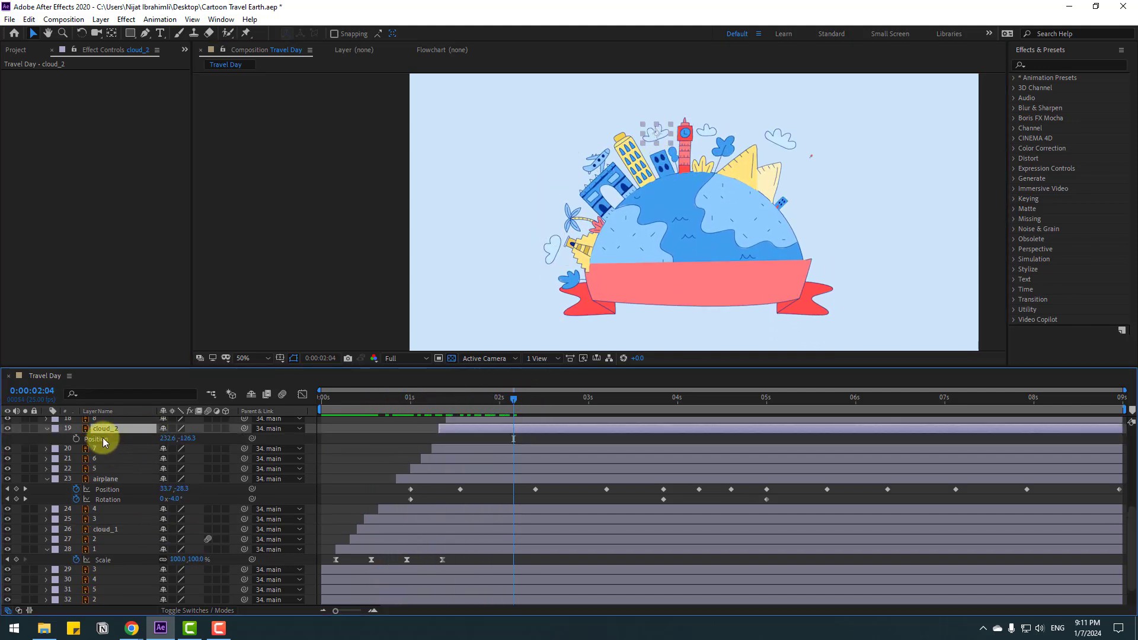
pyautogui.click(29, 20)
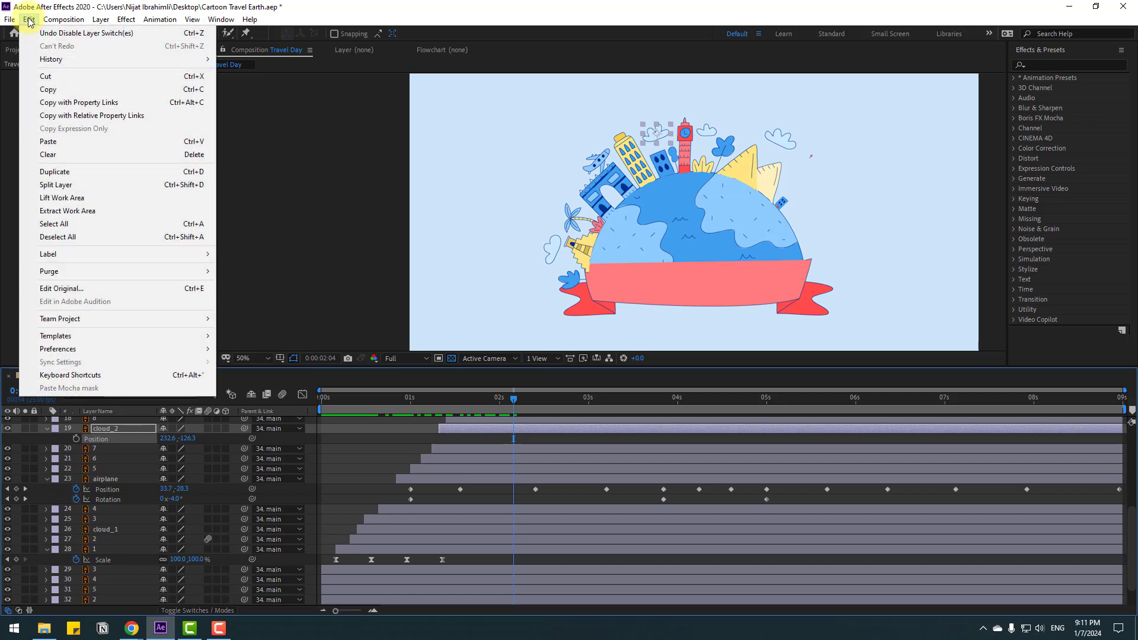
pyautogui.click(50, 143)
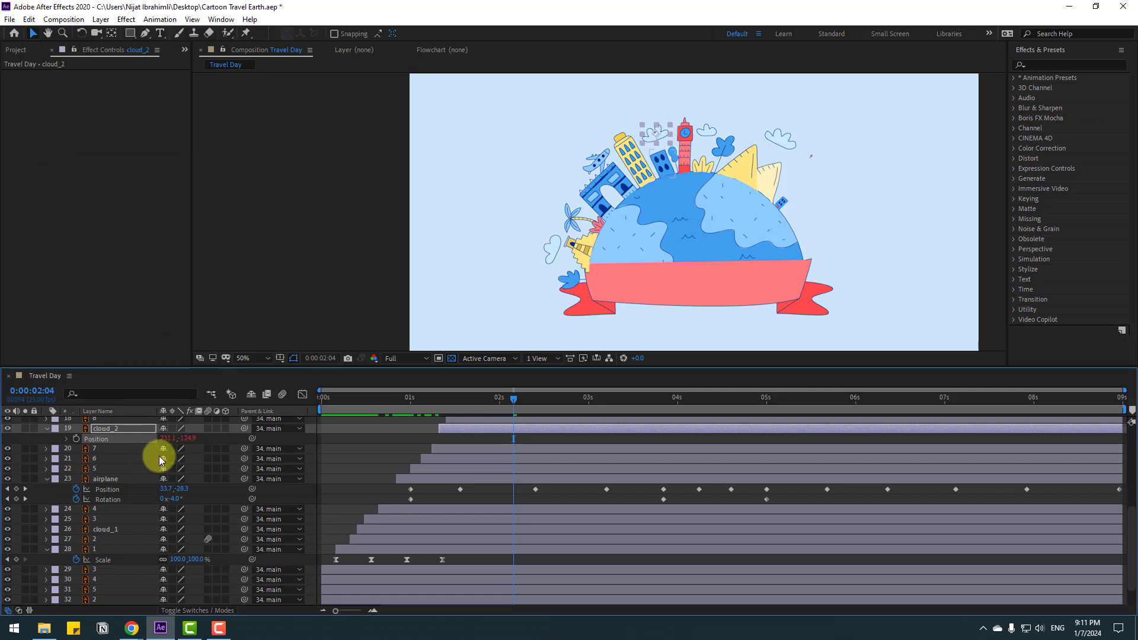
# Check cloud_2's drift by playing and scrubbing the timeline, with the layer briefly soloed.
pyautogui.press('space')
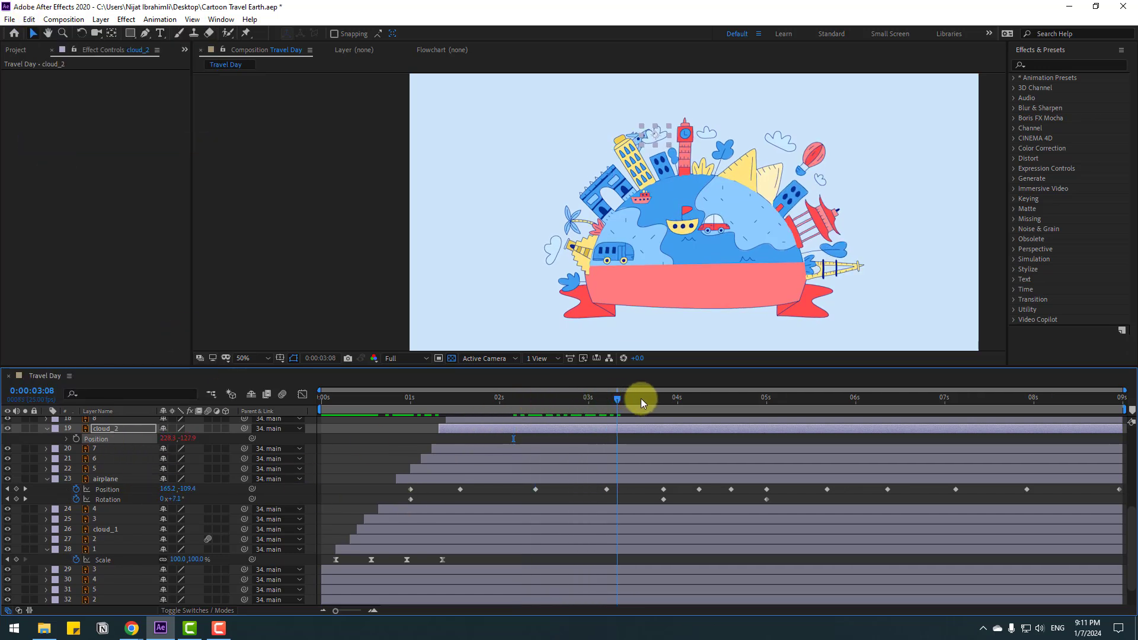
pyautogui.click(692, 397)
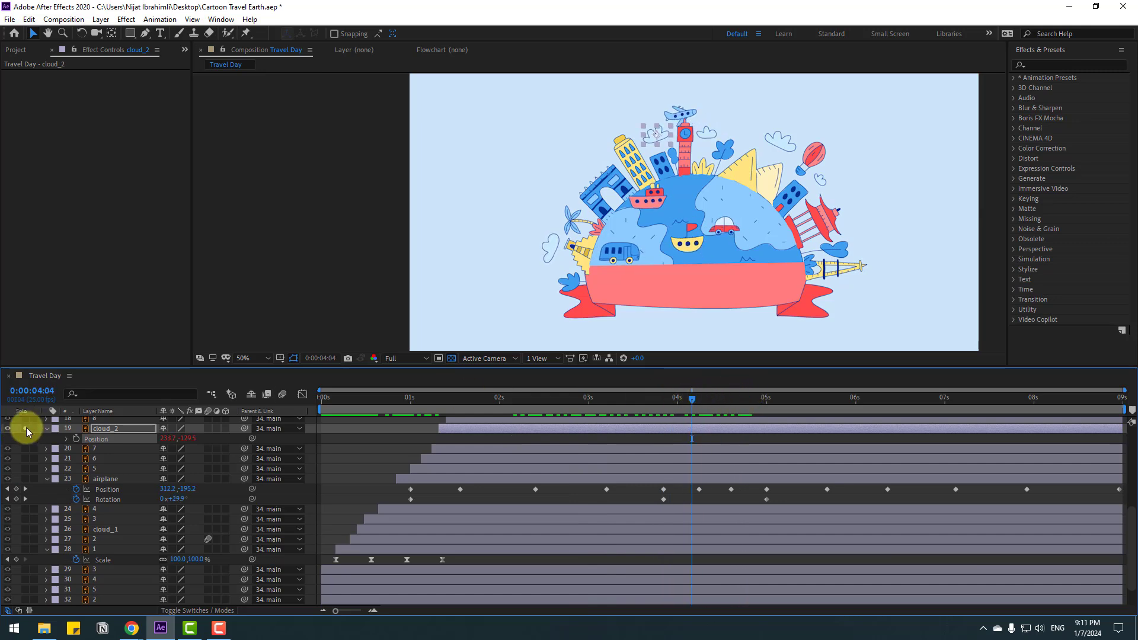
pyautogui.click(24, 428)
pyautogui.moveTo(678, 403); pyautogui.dragTo(902, 393)
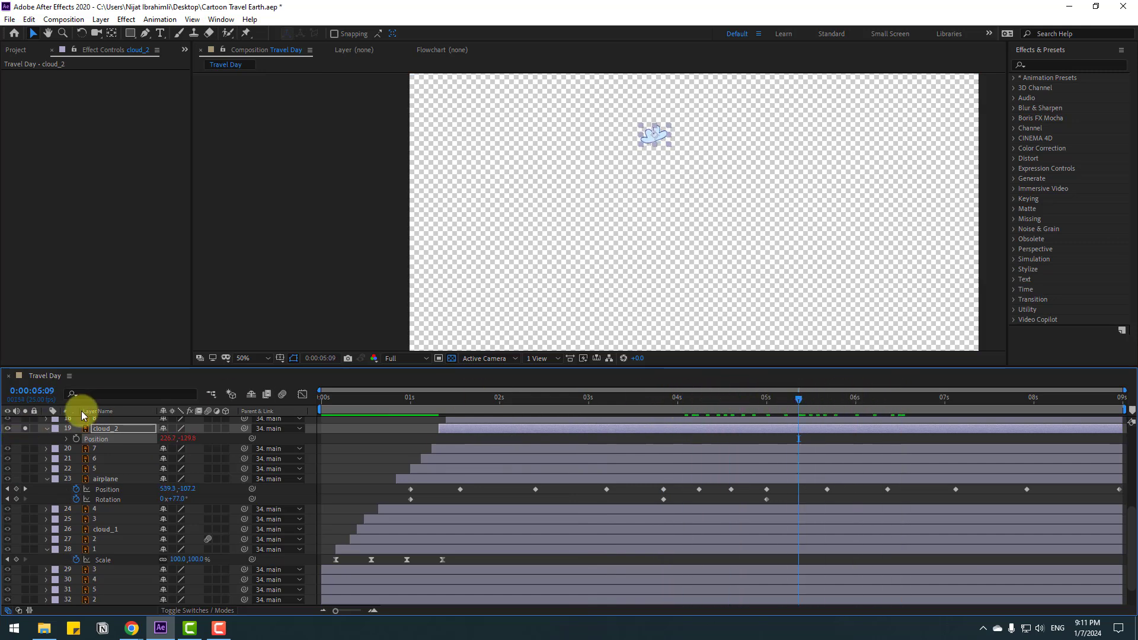
pyautogui.click(25, 428)
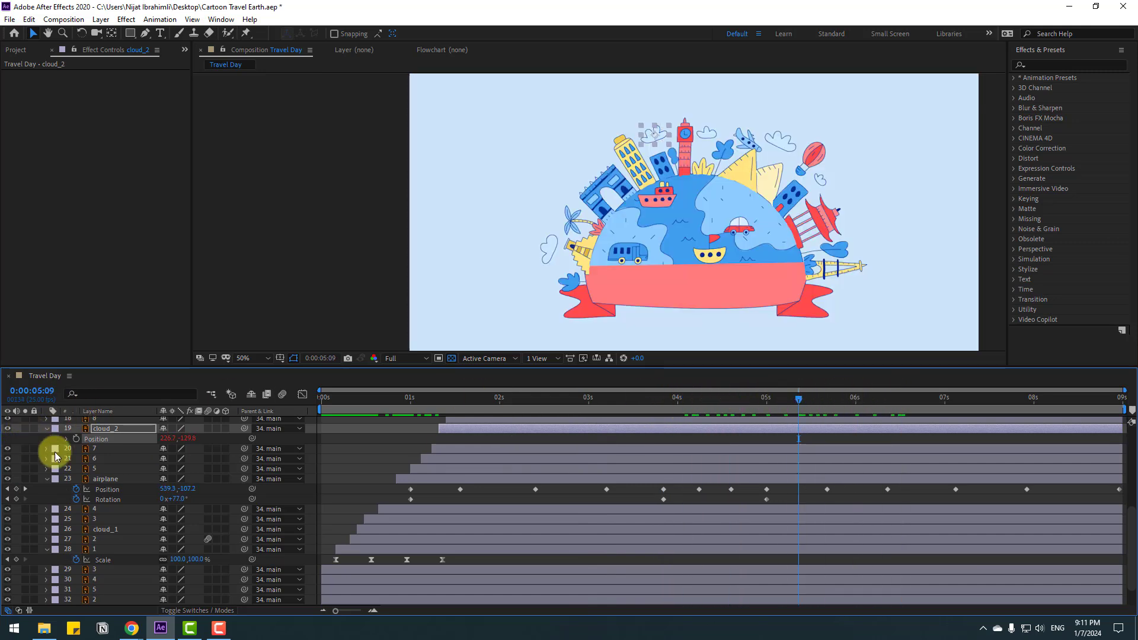
# Paste the copied wiggle expression onto the Position of cloud_3, the cloud just after the clock tower, and scrub to check its drift.
pyautogui.click(710, 135)
pyautogui.moveTo(507, 400); pyautogui.dragTo(634, 399)
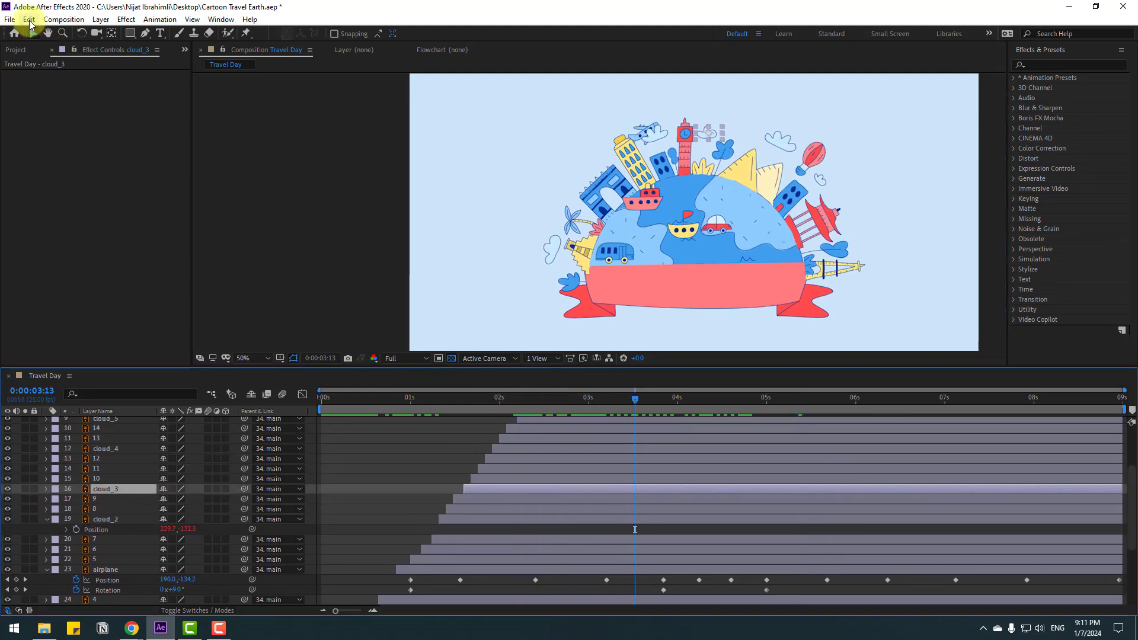
pyautogui.press('p')
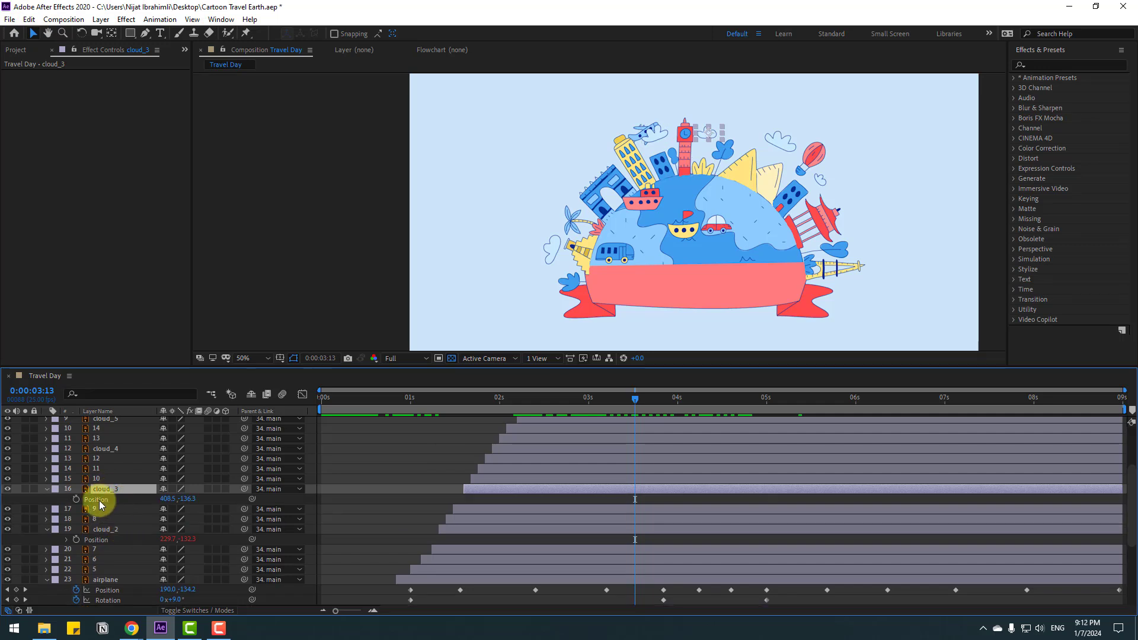
pyautogui.click(98, 500)
pyautogui.hotkey('ctrl', 'v')
pyautogui.moveTo(641, 396); pyautogui.dragTo(909, 399)
# Paste the wiggle expression onto the Position of cloud_4, the cloud above the pyramids.
pyautogui.click(782, 145)
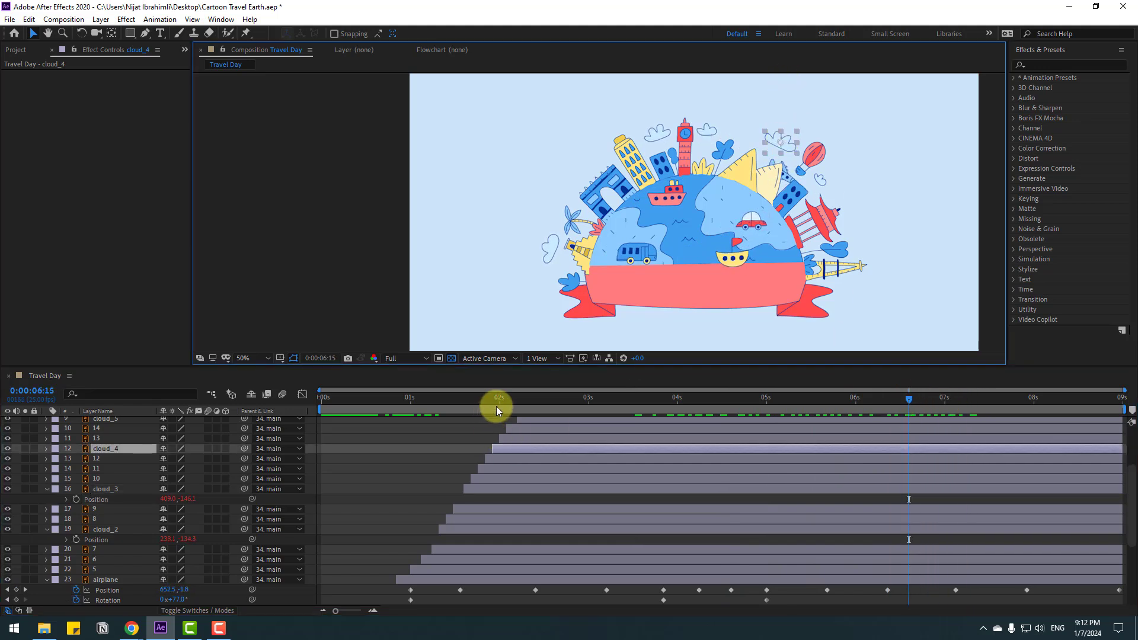
pyautogui.click(531, 399)
pyautogui.press('p')
pyautogui.click(103, 458)
pyautogui.hotkey('ctrl', 'v')
# Paste the wiggle expression onto the Position of cloud_5, the small cloud below the hot-air balloon.
pyautogui.click(822, 193)
pyautogui.press('p')
pyautogui.scroll(2, 553, 451)
pyautogui.click(96, 460)
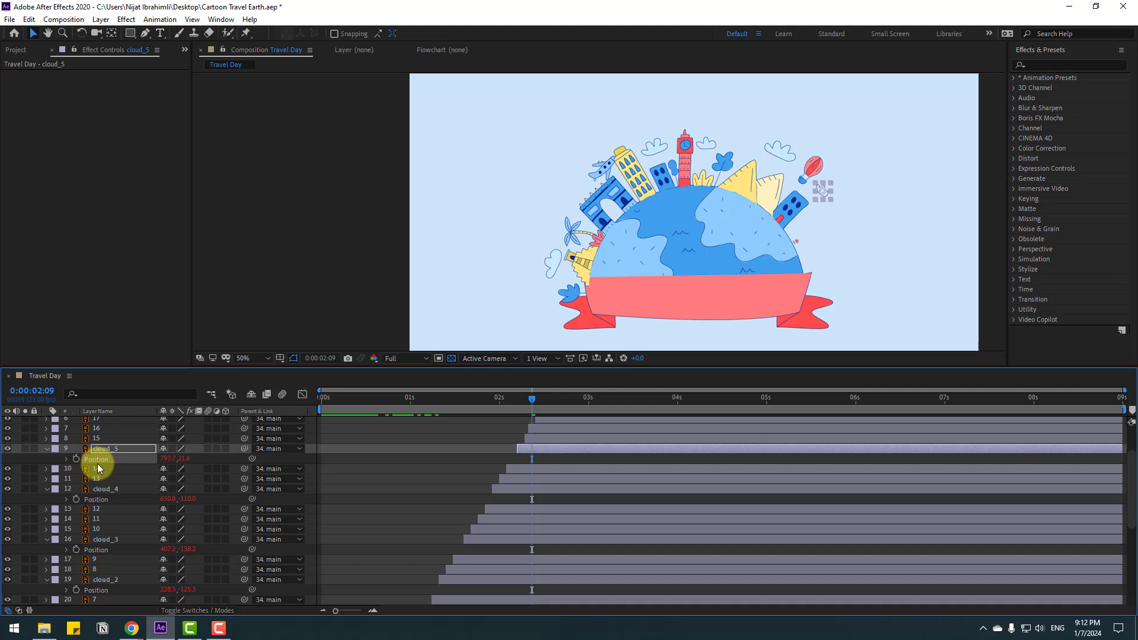
pyautogui.hotkey('ctrl', 'v')
# Paste the wiggle expression onto the Position of layer 14, the hot-air balloon.
pyautogui.click(807, 166)
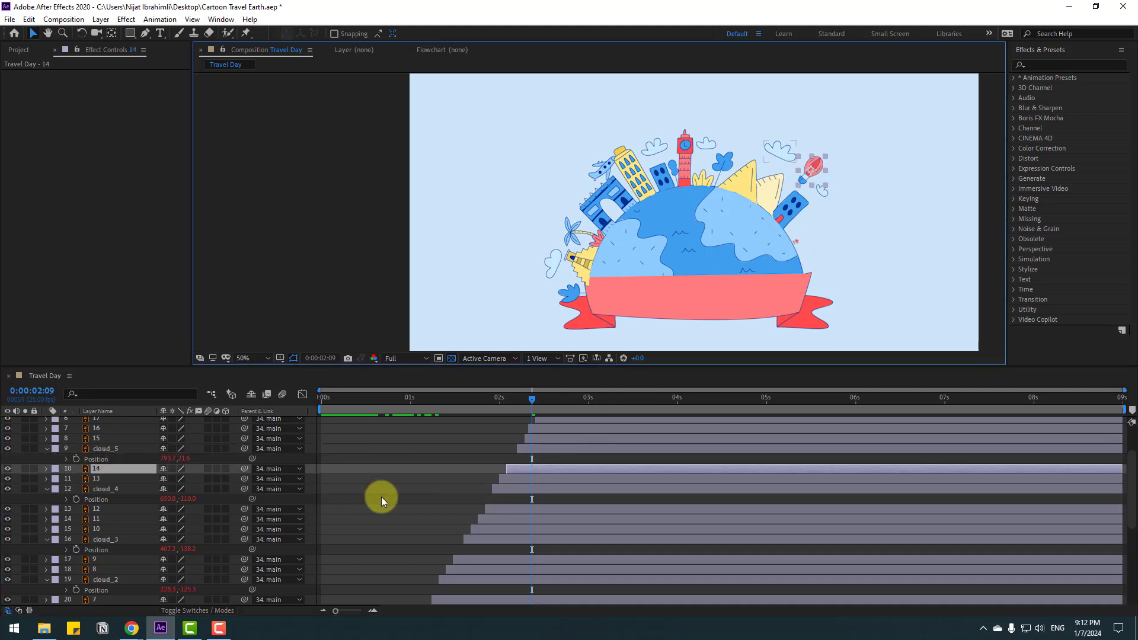
pyautogui.press('p')
pyautogui.click(96, 478)
pyautogui.hotkey('ctrl', 'v')
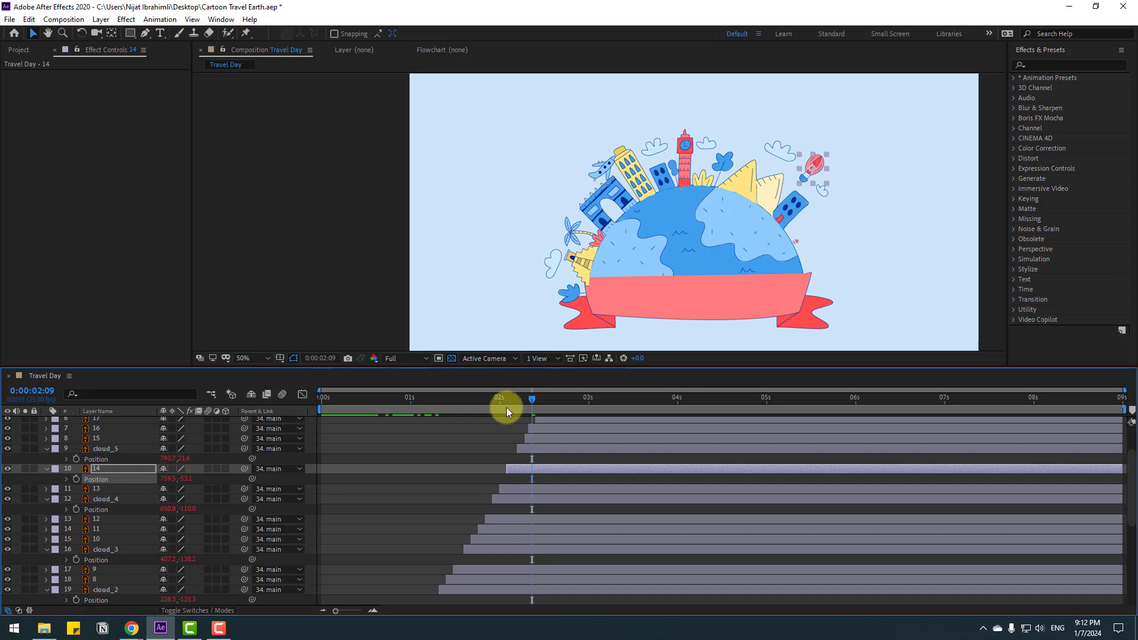
# Play the whole animation to review the drifting clouds and balloon, and fit the composition to the viewer.
pyautogui.click(425, 456)
pyautogui.press('space')
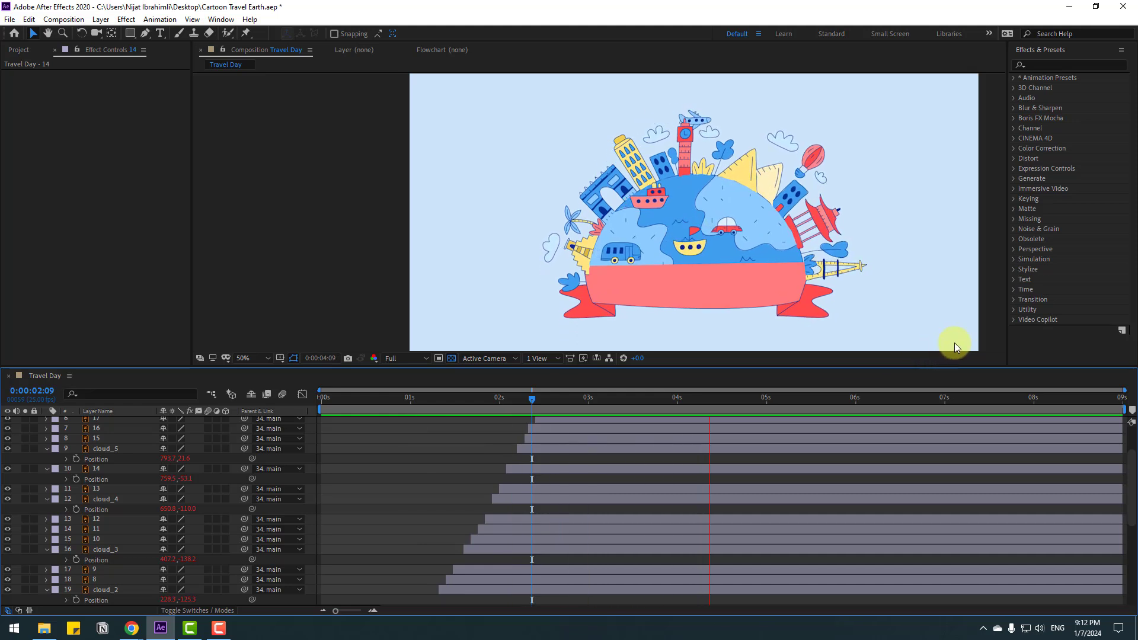
pyautogui.click(259, 357)
pyautogui.click(258, 382)
pyautogui.click(531, 403)
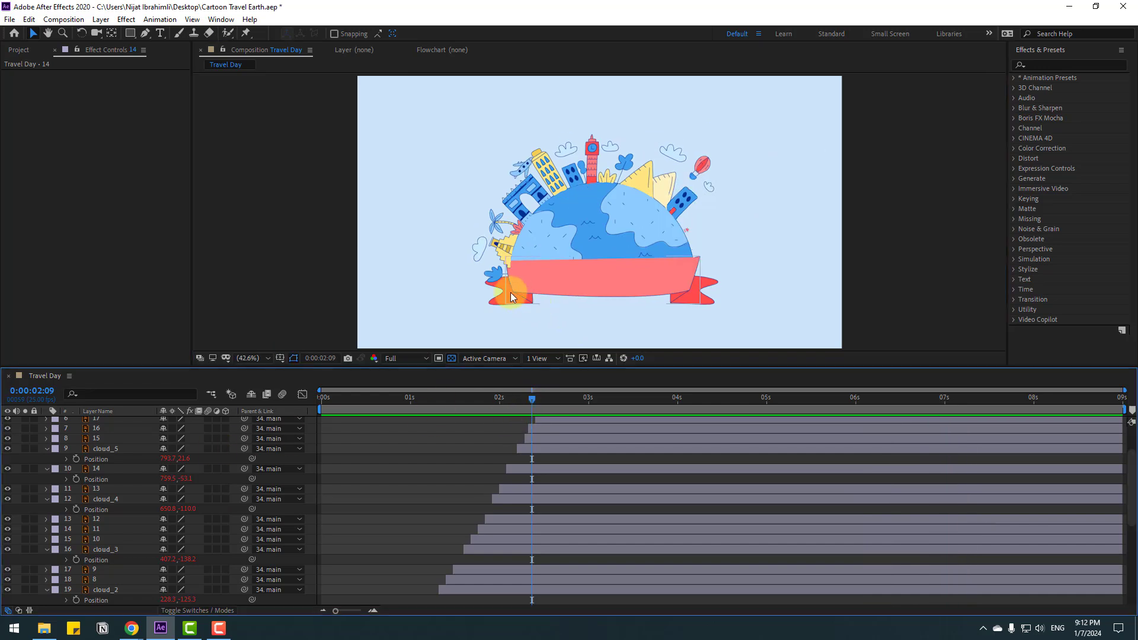
# Collapse the open properties of the cloud, balloon and airplane layers and the keyframed layer 1 below them.
pyautogui.click(47, 448)
pyautogui.click(46, 461)
pyautogui.click(48, 480)
pyautogui.click(45, 518)
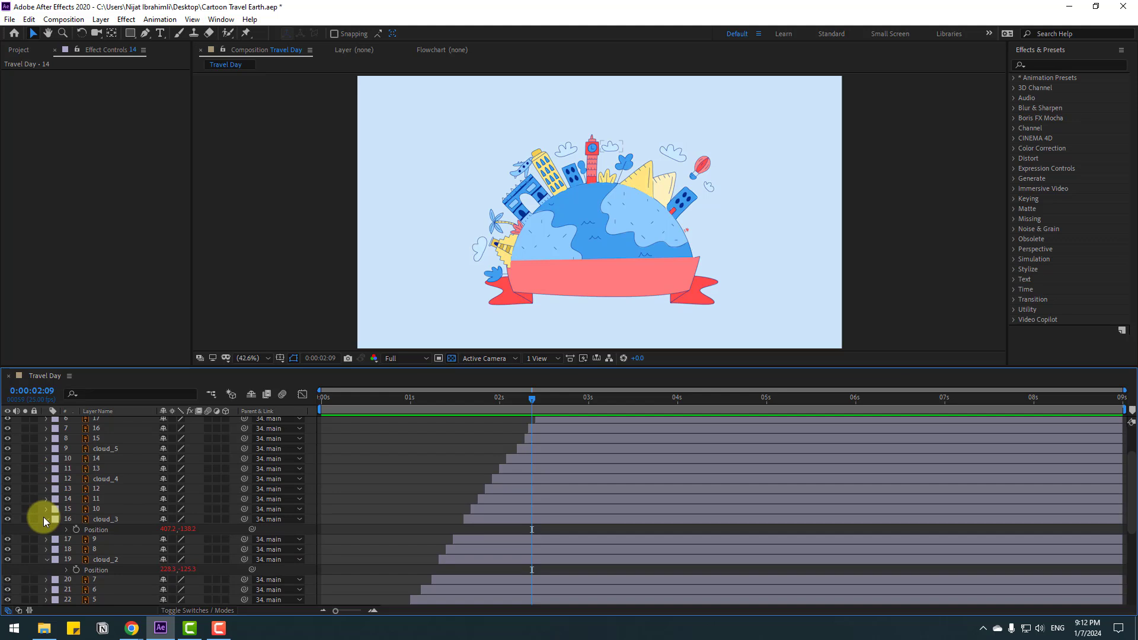
pyautogui.scroll(-3, 83, 546)
pyautogui.click(46, 490)
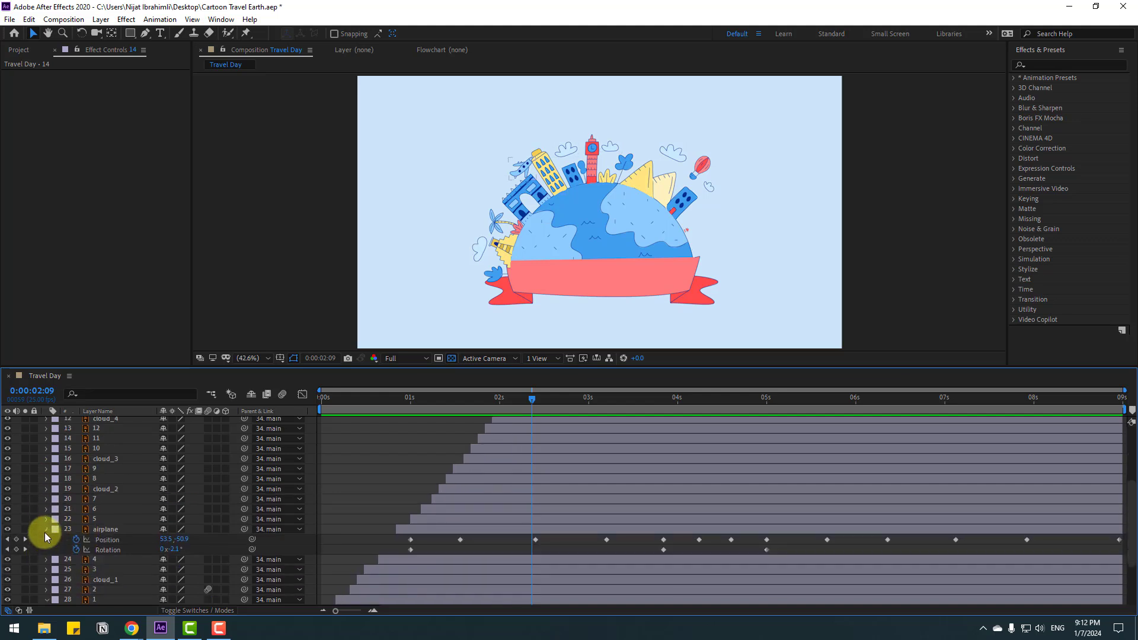
pyautogui.click(45, 530)
pyautogui.click(47, 519)
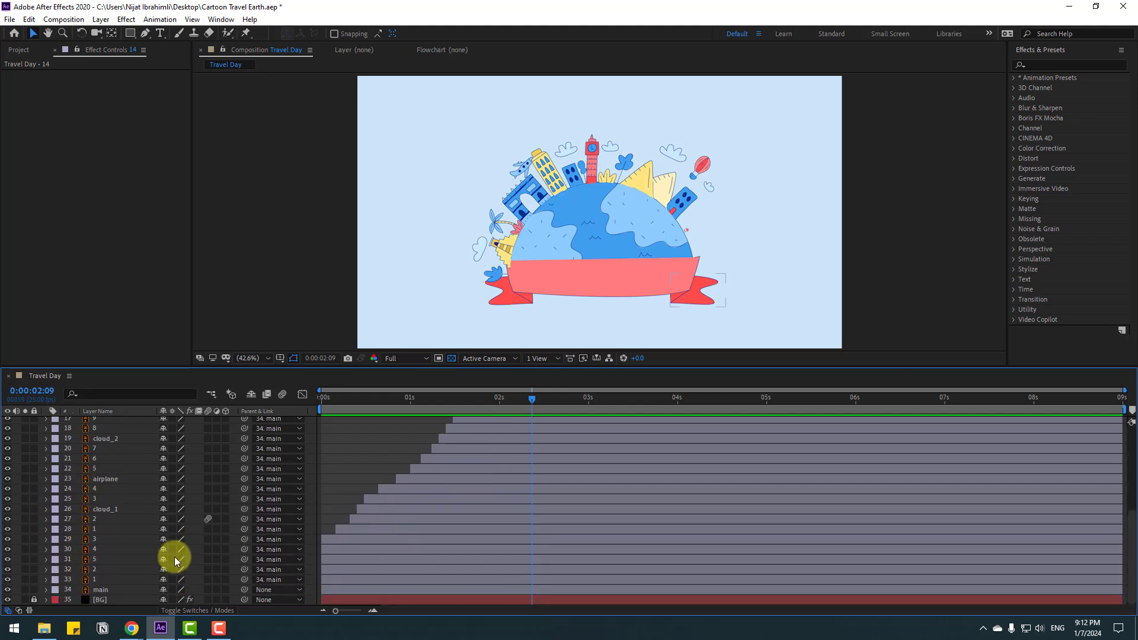
# Solo the red left ribbon tail, layer 1 just above main, and move its anchor point to the middle of its right edge.
pyautogui.scroll(3, 490, 319)
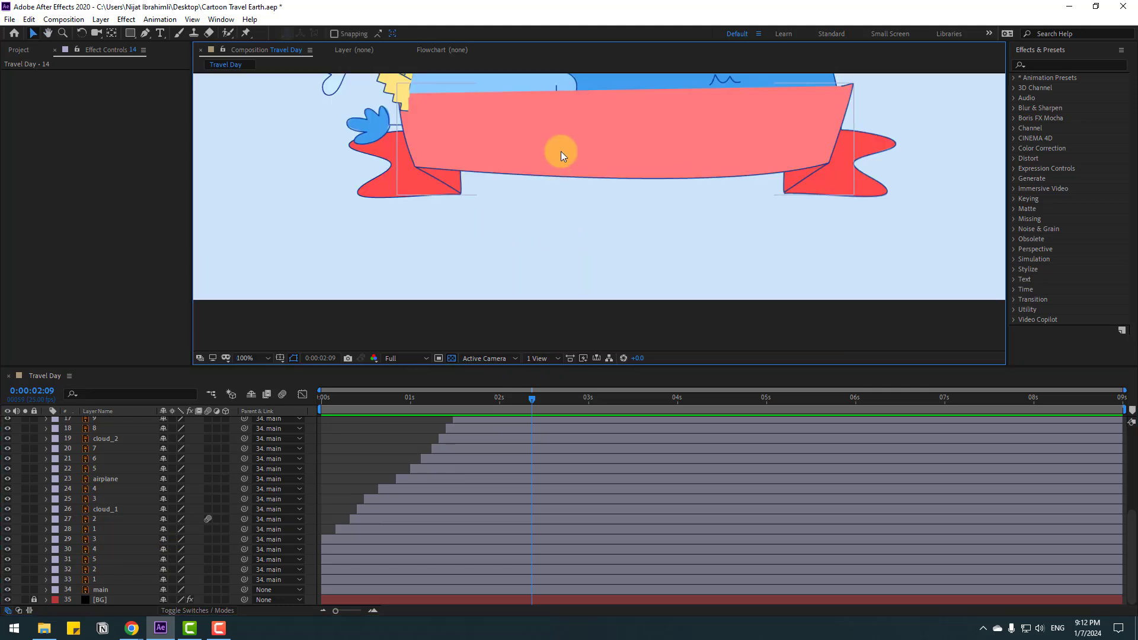
pyautogui.moveTo(562, 150); pyautogui.dragTo(547, 253)
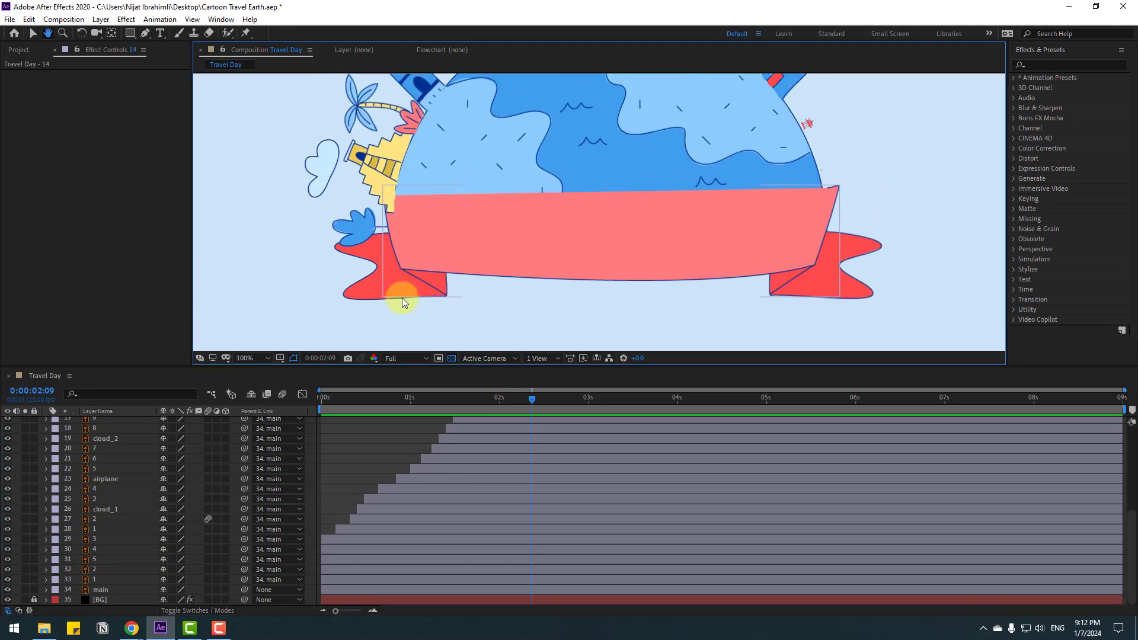
pyautogui.click(98, 578)
pyautogui.click(24, 579)
pyautogui.click(111, 34)
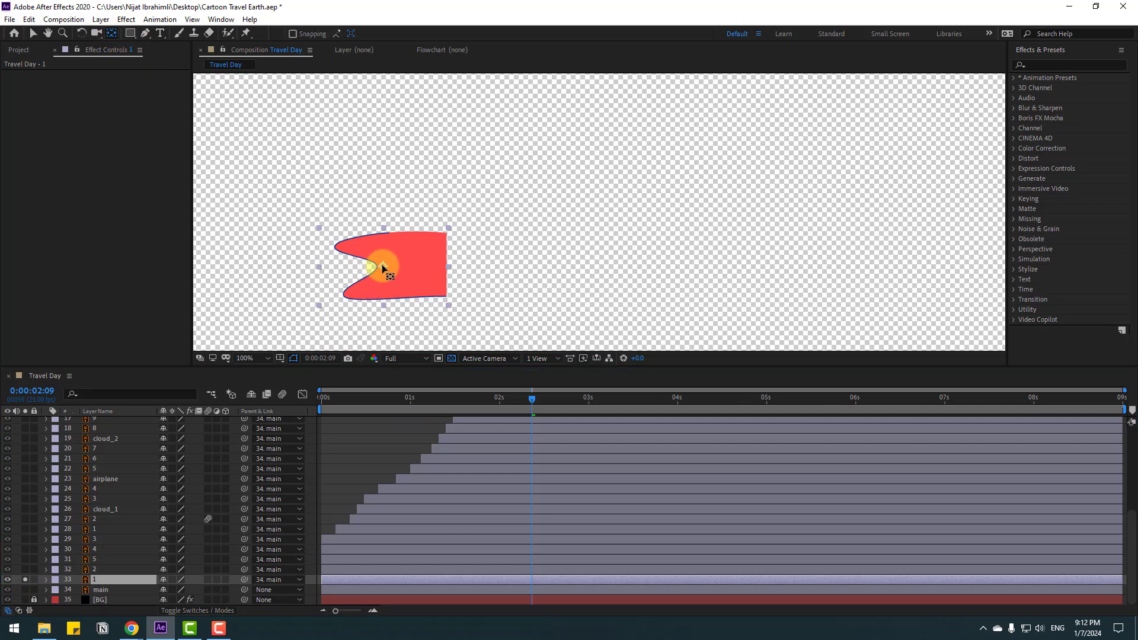
pyautogui.moveTo(384, 268); pyautogui.dragTo(439, 268)
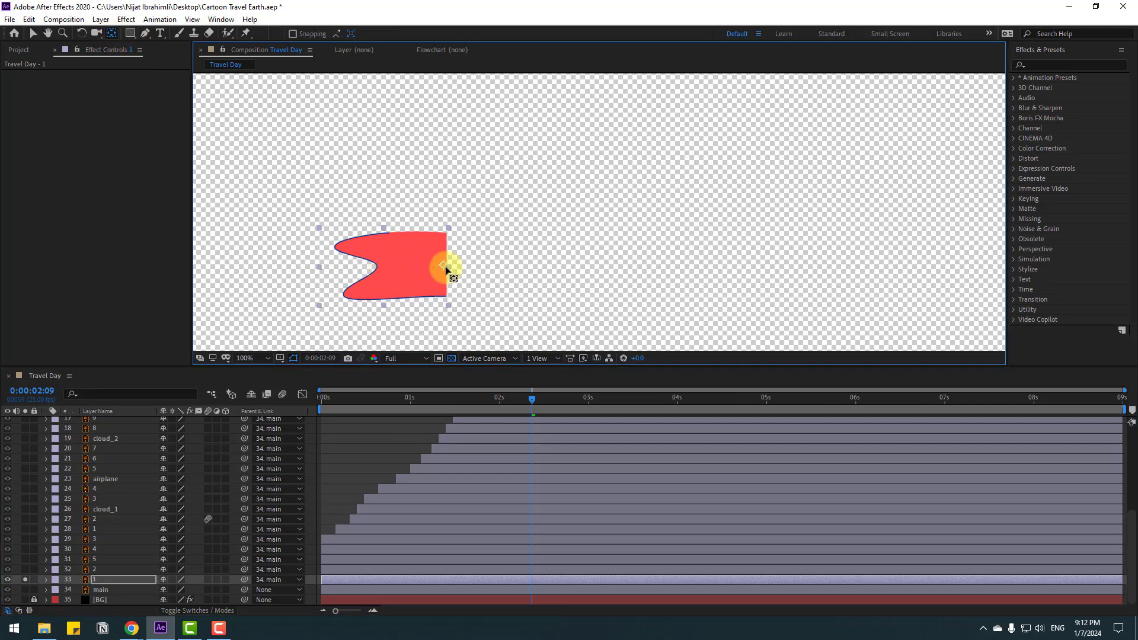
pyautogui.click(33, 33)
# Start the ribbon tail layer at 0:00:03:03, unlink its Scale proportions and keyframe its width there at 0%.
pyautogui.moveTo(443, 400); pyautogui.dragTo(599, 396)
pyautogui.moveTo(328, 574); pyautogui.dragTo(606, 582)
pyautogui.press('s')
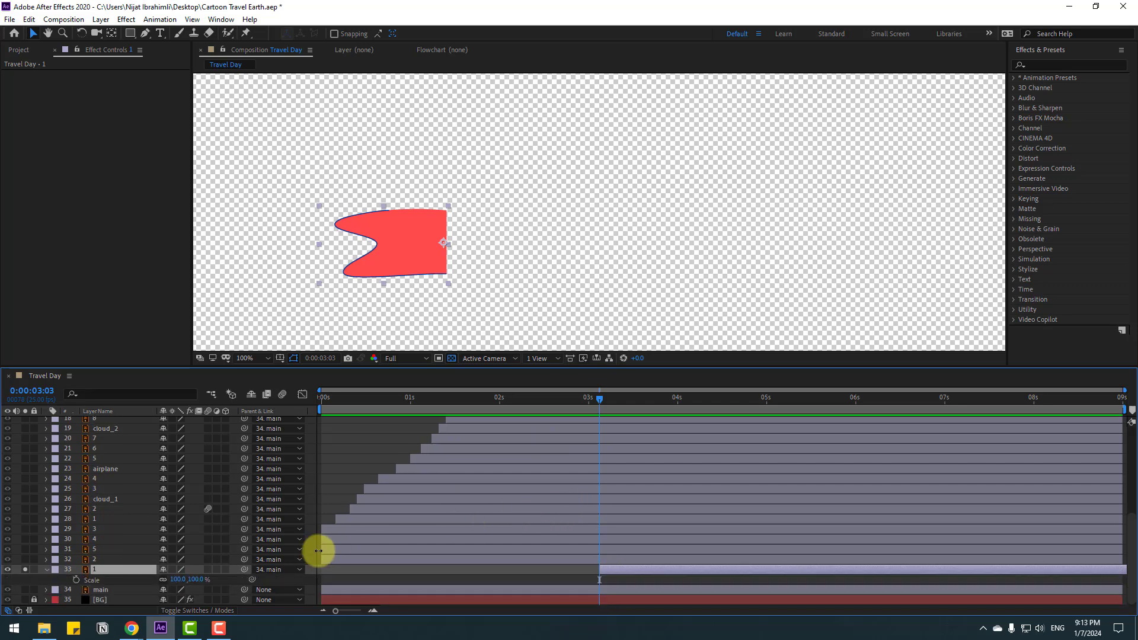
pyautogui.click(164, 582)
pyautogui.moveTo(195, 582); pyautogui.dragTo(186, 588)
pyautogui.hotkey('ctrl', 'z')
pyautogui.write('0')
pyautogui.press('Return')
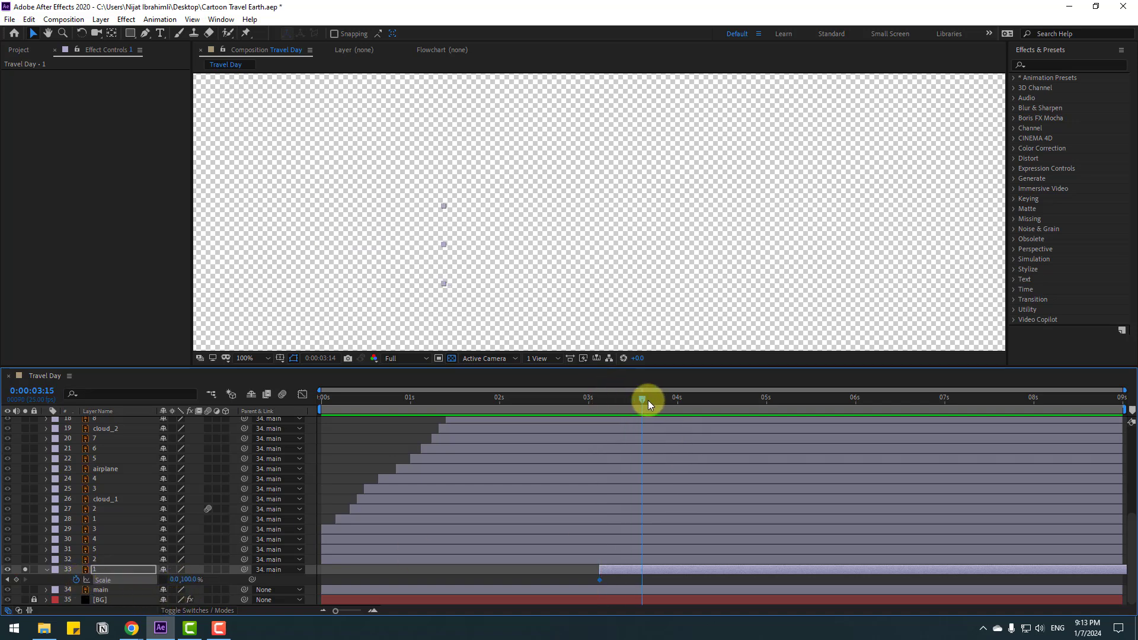
# Keyframe the ribbon tail's width at 100% at 0:00:03:17 and apply Easy Ease to its Scale keyframes.
pyautogui.click(176, 579)
pyautogui.write('100')
pyautogui.press('Return')
pyautogui.keyDown('shift'); pyautogui.click(599, 579); pyautogui.keyUp('shift')
pyautogui.rightClick(599, 578)
pyautogui.moveTo(634, 569)
pyautogui.click(771, 492)
# Begin the work area near 3 seconds, move the tail's last Scale keyframe to about 0:00:03:14 and preview the motion.
pyautogui.moveTo(319, 408); pyautogui.dragTo(590, 461)
pyautogui.press('space')
pyautogui.press('space')
pyautogui.moveTo(649, 580); pyautogui.dragTo(638, 580)
pyautogui.press('space')
pyautogui.press('space')
# Solo the ribbon fold, layer 2, start it at 0:00:03:17 and move its anchor point to its lower-right corner.
pyautogui.click(97, 558)
pyautogui.click(25, 559)
pyautogui.moveTo(323, 559); pyautogui.dragTo(656, 559)
pyautogui.click(112, 34)
pyautogui.moveTo(425, 260); pyautogui.dragTo(448, 273)
pyautogui.click(33, 33)
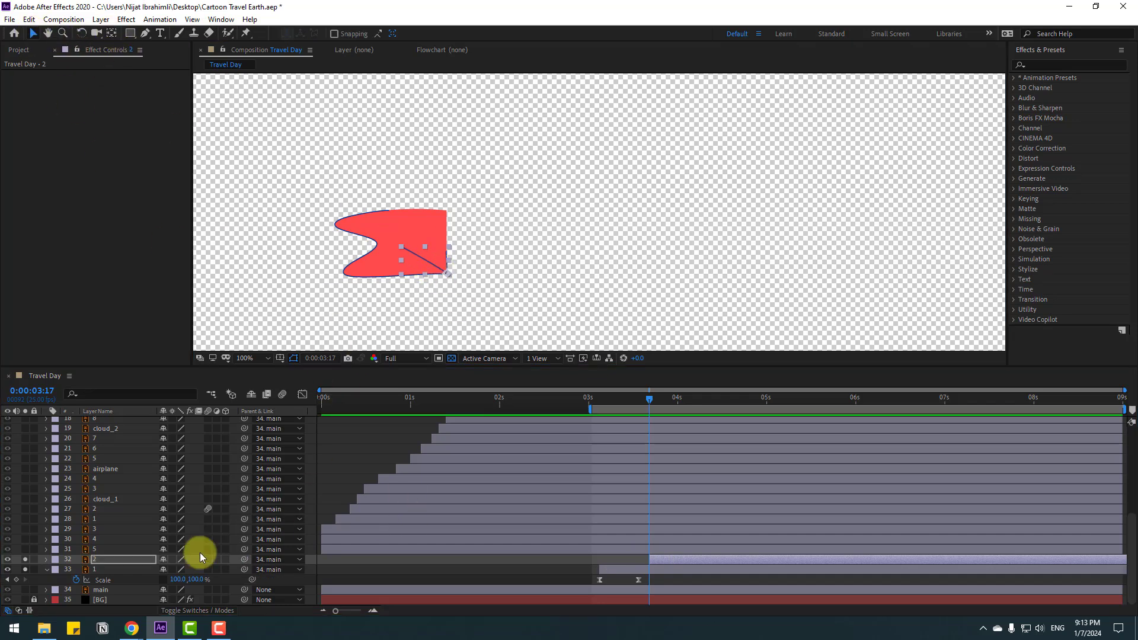
# Keyframe the ribbon fold's Scale at 0% at the start of its layer.
pyautogui.click(98, 559)
pyautogui.press('s')
pyautogui.click(76, 569)
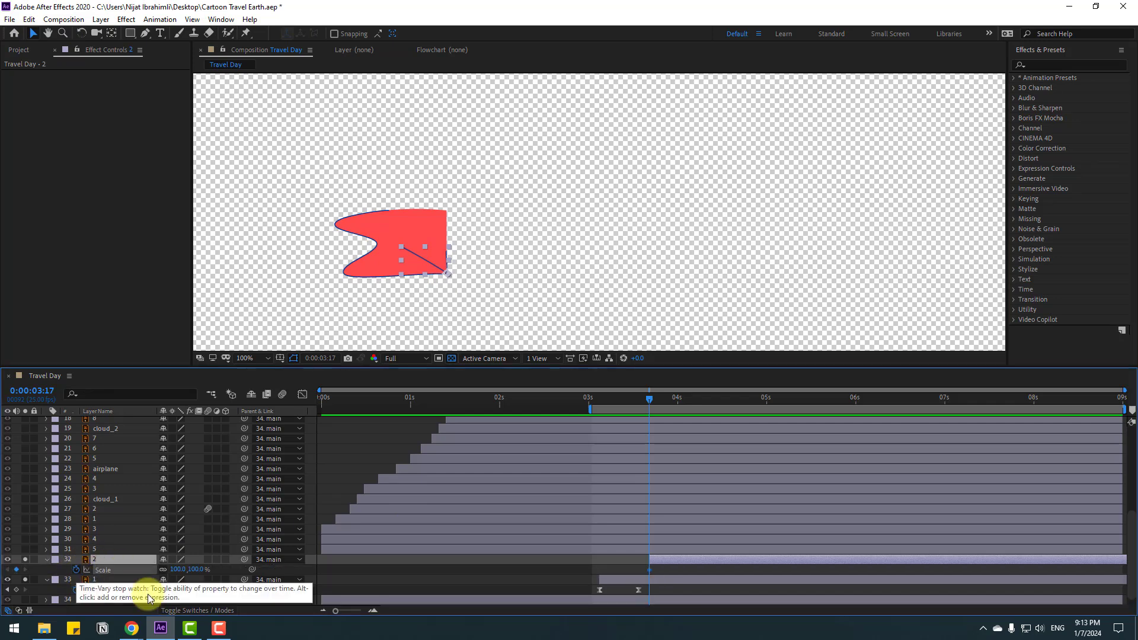
pyautogui.click(176, 569)
pyautogui.write('0')
pyautogui.press('Return')
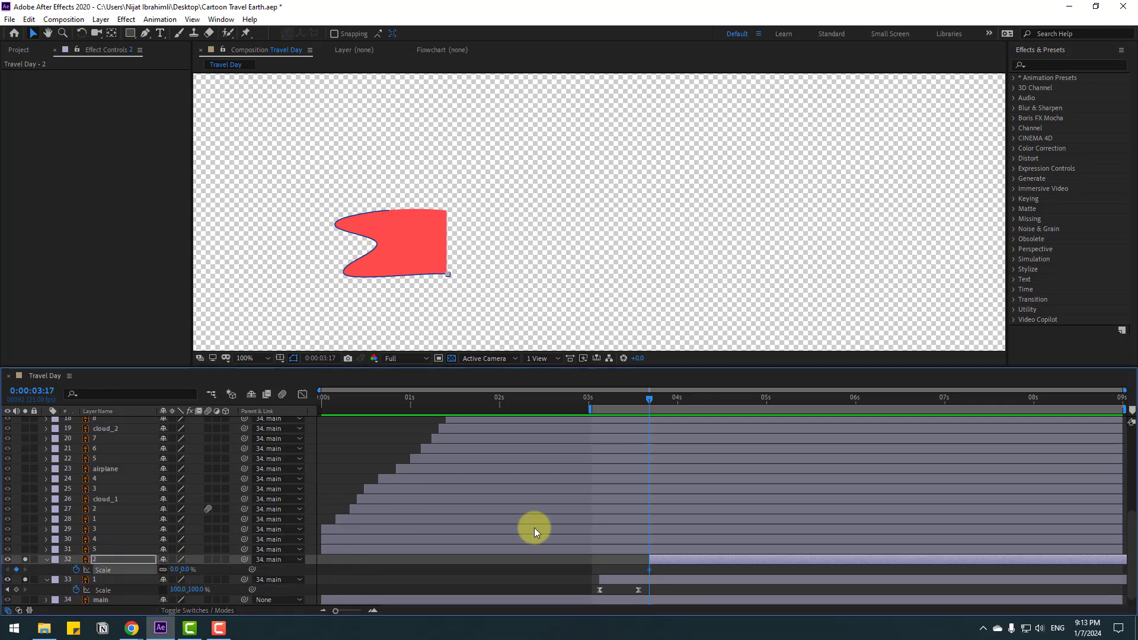
# Add a 100% Scale keyframe to the ribbon fold and move it earlier, to about 0:00:04:03.
pyautogui.click(709, 401)
pyautogui.click(175, 569)
pyautogui.write('100')
pyautogui.press('Return')
pyautogui.moveTo(628, 403); pyautogui.dragTo(681, 404)
pyautogui.moveTo(709, 571); pyautogui.dragTo(705, 569)
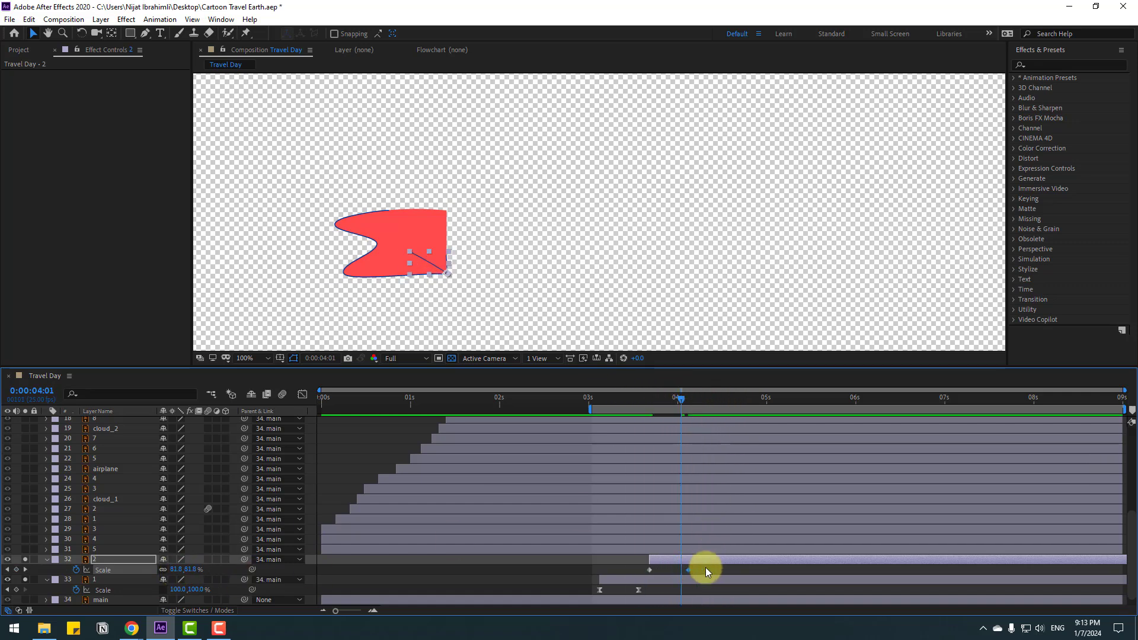
# Apply Easy Ease to the fold's Scale keyframes and shift its layer earlier, starting at about 0:00:03:10.
pyautogui.keyDown('shift'); pyautogui.click(649, 570); pyautogui.keyUp('shift')
pyautogui.rightClick(649, 570)
pyautogui.moveTo(725, 561)
pyautogui.click(820, 481)
pyautogui.moveTo(650, 561); pyautogui.dragTo(625, 560)
# Solo the pink banner, layer 3, start it at 0:00:03:23 and move its anchor point to its left edge.
pyautogui.moveTo(586, 401); pyautogui.dragTo(671, 400)
pyautogui.click(83, 531)
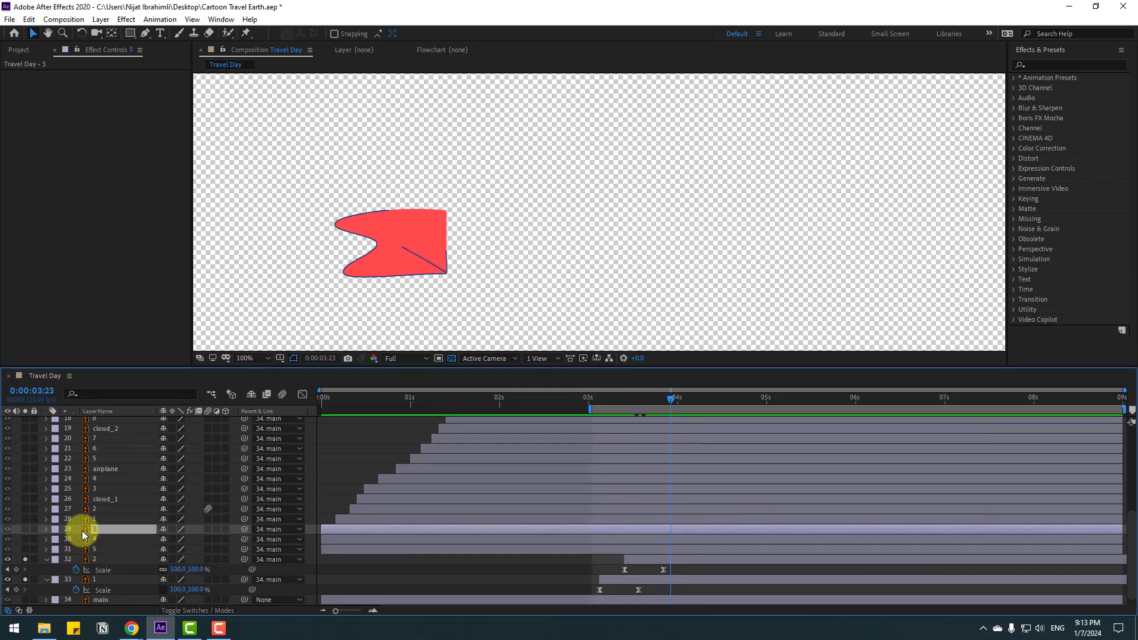
pyautogui.click(25, 529)
pyautogui.moveTo(326, 528); pyautogui.dragTo(677, 528)
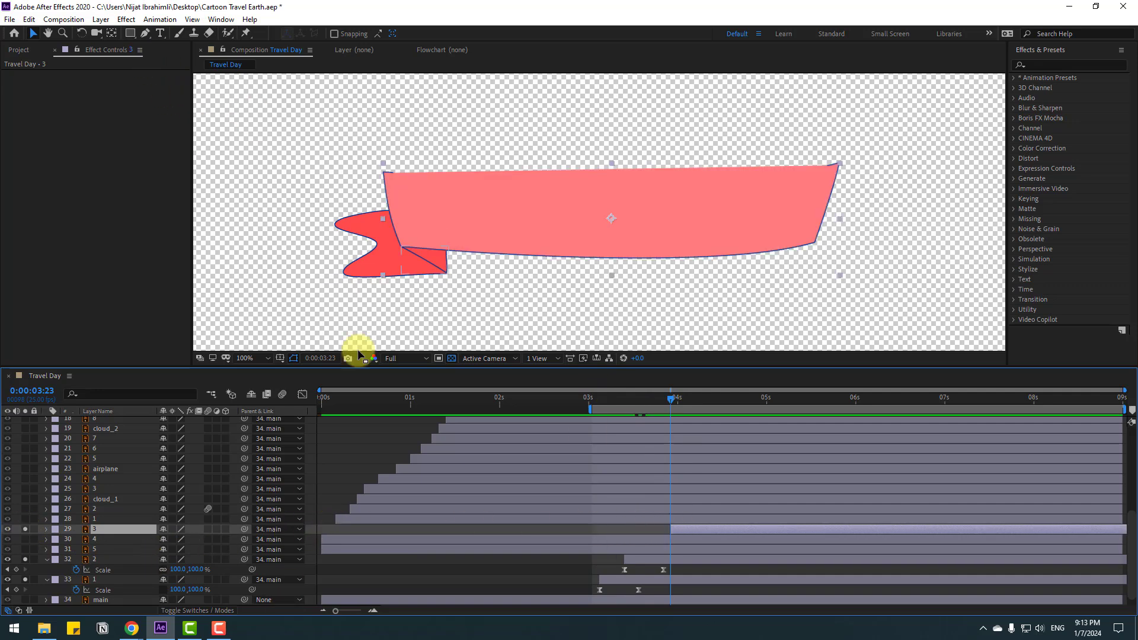
pyautogui.click(111, 33)
pyautogui.moveTo(613, 223); pyautogui.dragTo(390, 214)
pyautogui.click(33, 34)
pyautogui.moveTo(512, 248)
pyautogui.mouseDown()
pyautogui.moveTo(536, 225)
pyautogui.moveTo(508, 247)
pyautogui.mouseUp()
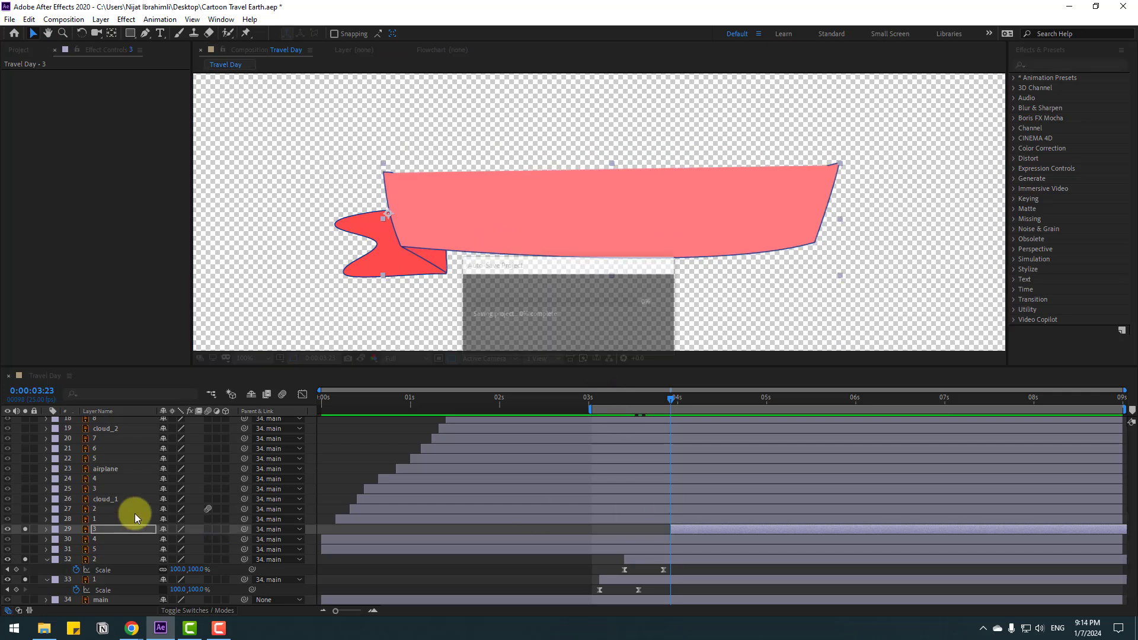
# Unlink the banner's Scale proportions and keyframe its width at 0% at the start of its layer.
pyautogui.press('s')
pyautogui.click(163, 540)
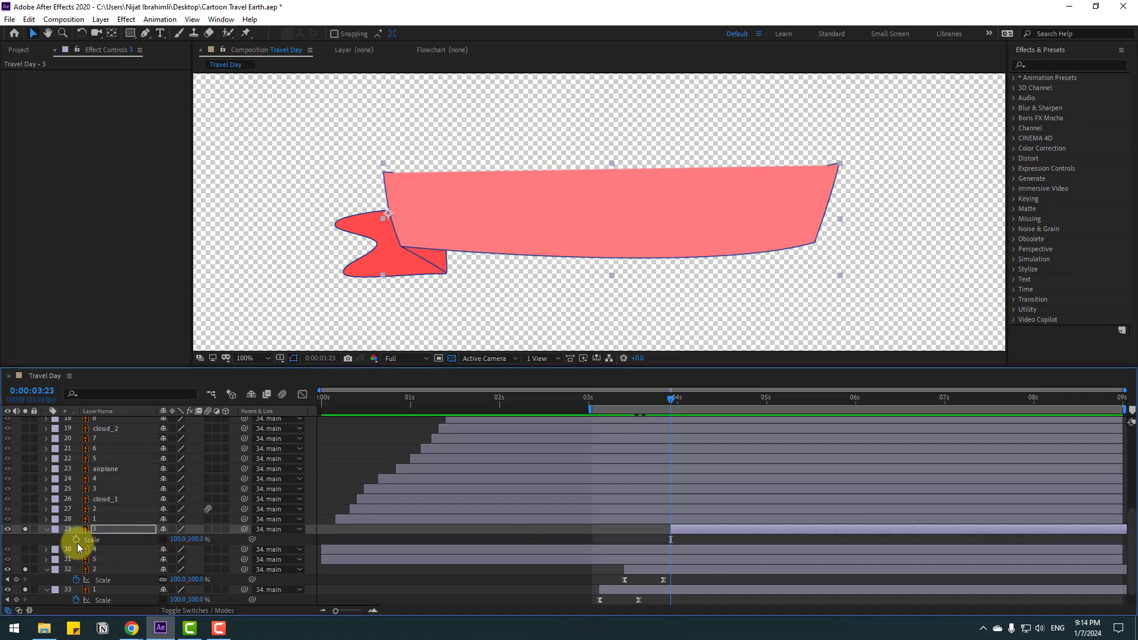
pyautogui.click(76, 541)
pyautogui.moveTo(178, 540); pyautogui.dragTo(178, 542)
pyautogui.click(177, 539)
pyautogui.write('0')
pyautogui.press('Return')
# Keyframe the banner's width at 100% at 0:00:04:14 and apply Easy Ease to both Scale keyframes.
pyautogui.moveTo(720, 401); pyautogui.dragTo(727, 401)
pyautogui.click(178, 540)
pyautogui.write('100')
pyautogui.press('Return')
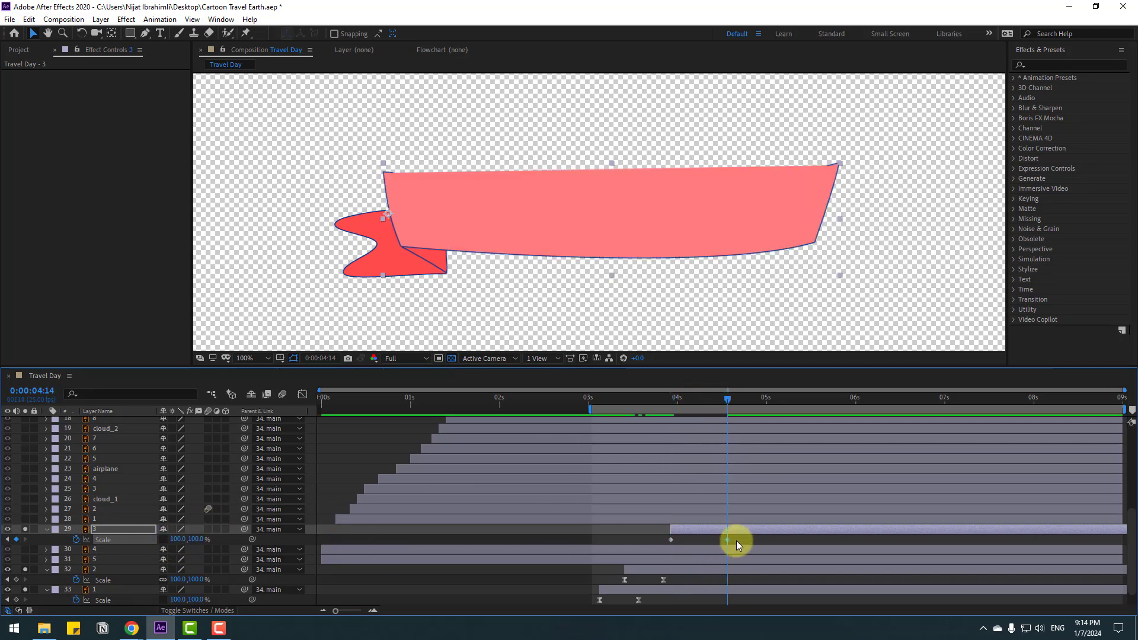
pyautogui.rightClick(671, 539)
pyautogui.moveTo(800, 523)
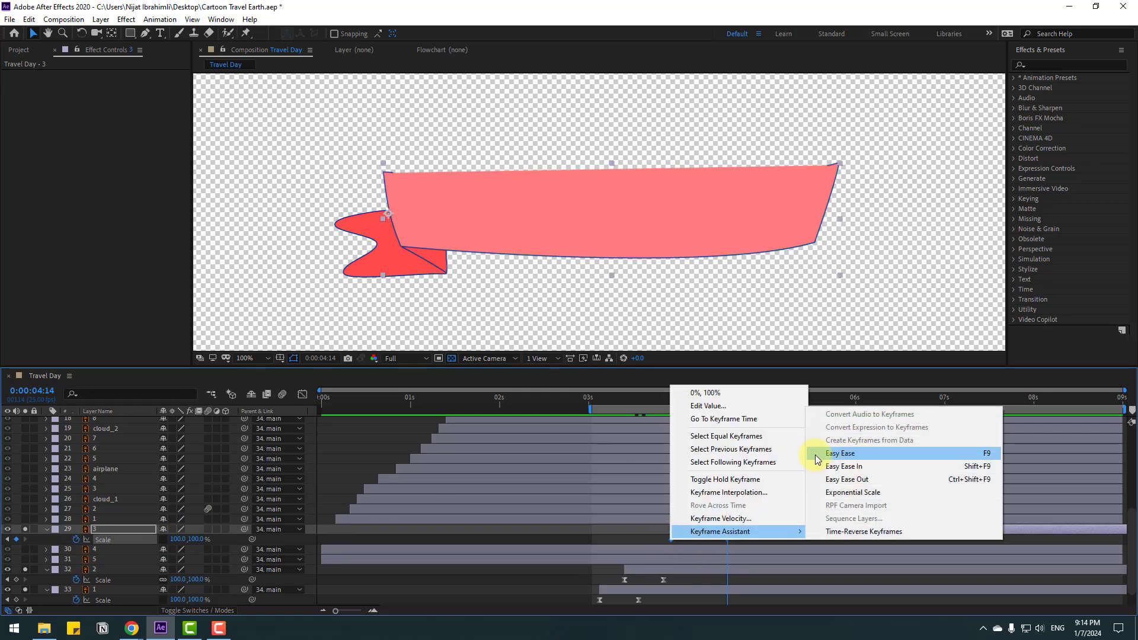
pyautogui.click(928, 453)
# Shift the banner layer earlier, starting at about 0:00:03:13, and scrub through its unfolding.
pyautogui.moveTo(592, 404); pyautogui.dragTo(649, 407)
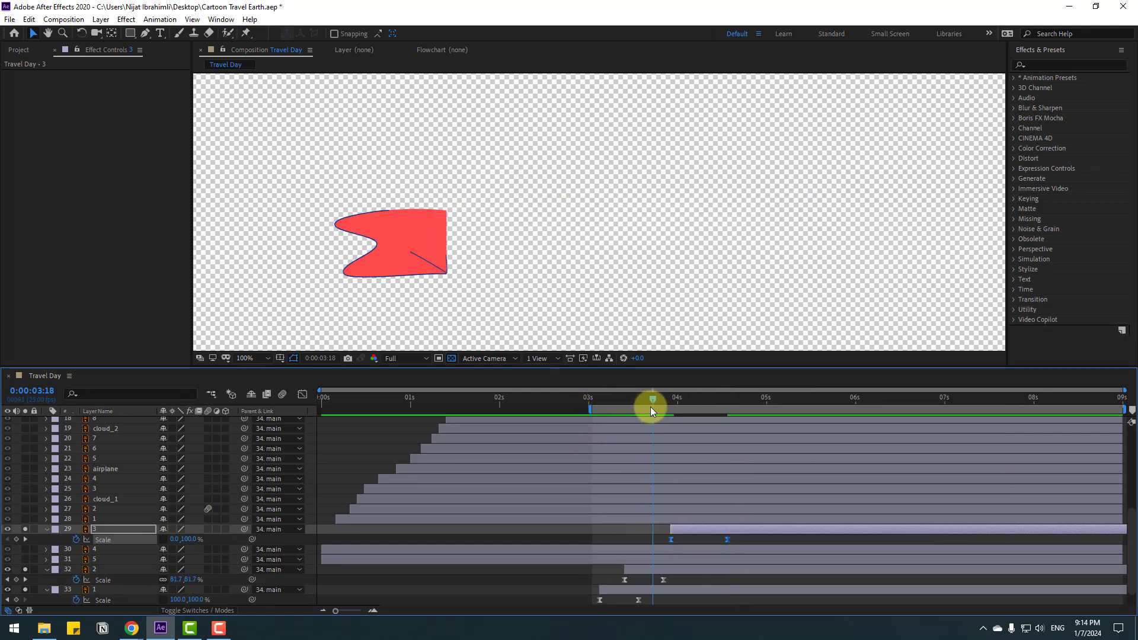
pyautogui.moveTo(692, 529); pyautogui.dragTo(655, 531)
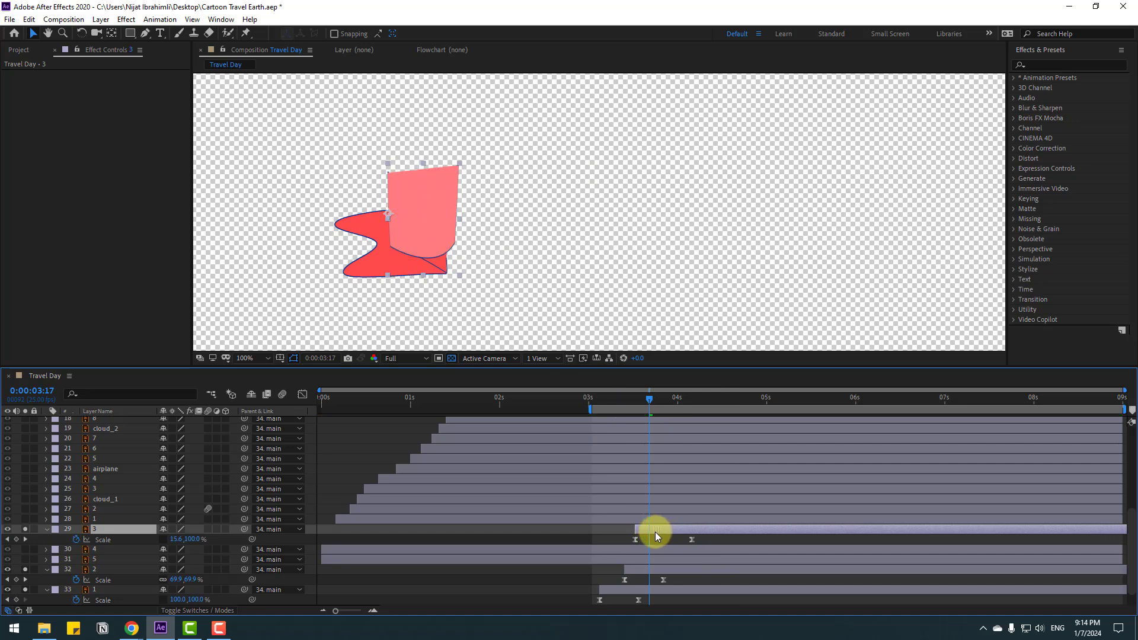
pyautogui.moveTo(610, 401); pyautogui.dragTo(678, 414)
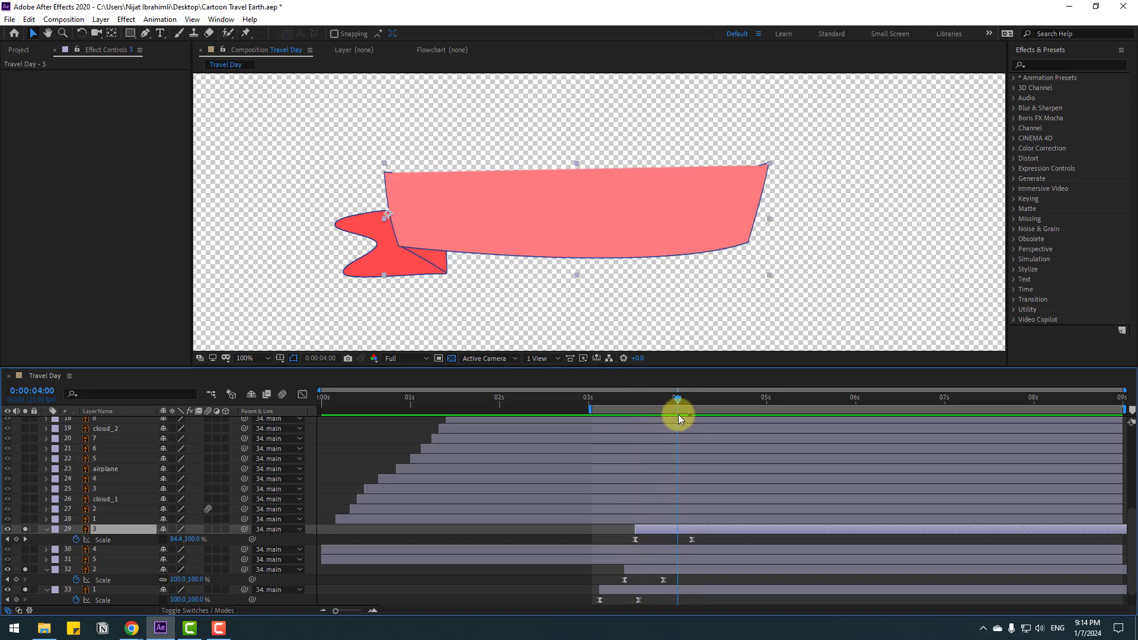
# Keyframe the banner's Position at 0:00:04:00 and, in an earlier keyframe at the layer's start, offset it slightly rightward over the fold.
pyautogui.hotkey('alt', 'shift', 'p')
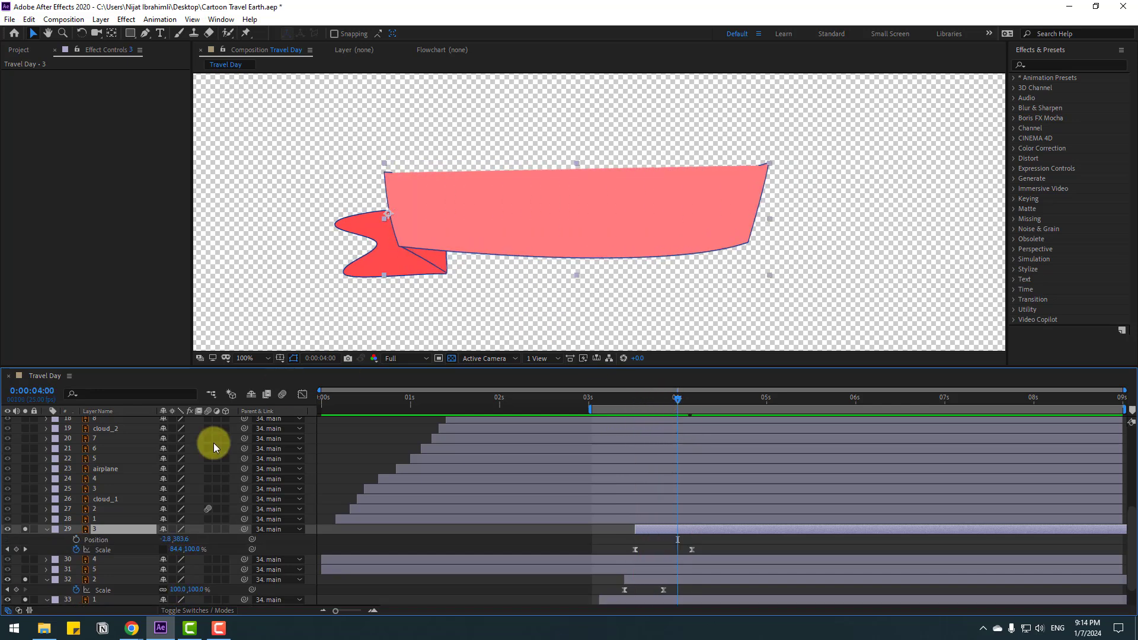
pyautogui.moveTo(679, 396); pyautogui.dragTo(656, 396)
pyautogui.moveTo(424, 219); pyautogui.dragTo(453, 229)
pyautogui.moveTo(643, 398); pyautogui.dragTo(692, 403)
pyautogui.moveTo(656, 540); pyautogui.dragTo(634, 541)
# Apply Easy Ease to both of the banner's Position keyframes.
pyautogui.click(658, 545)
pyautogui.rightClick(634, 540)
pyautogui.moveTo(658, 528)
pyautogui.click(806, 454)
# Play the ribbon and banner animation at different magnifications and collapse the banner's keyframed properties.
pyautogui.press('space')
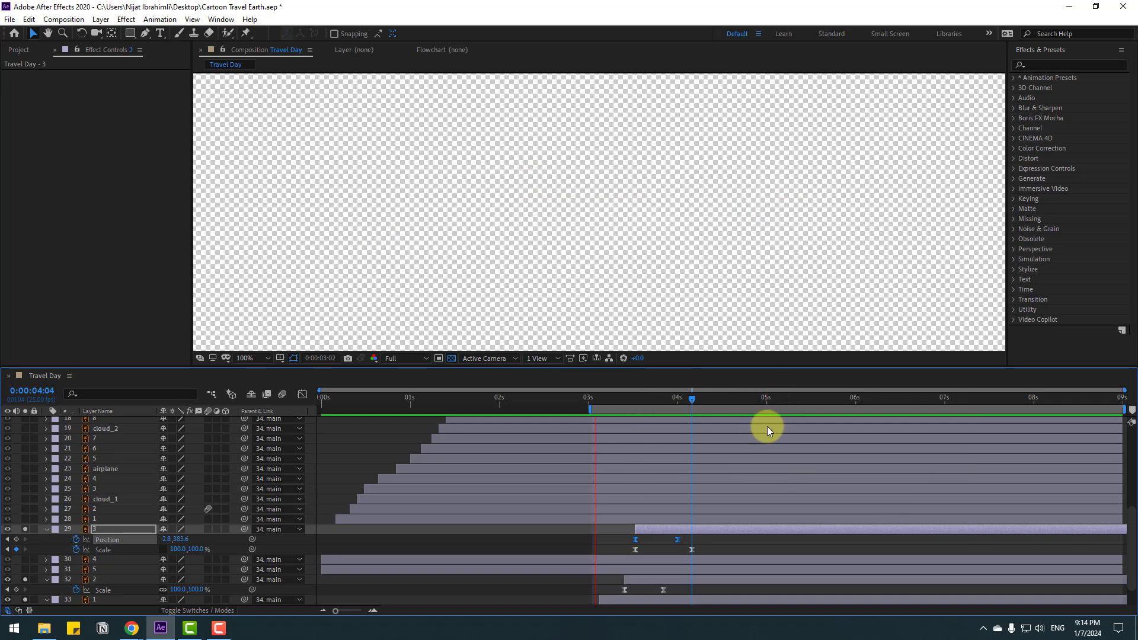
pyautogui.scroll(-4, 804, 277)
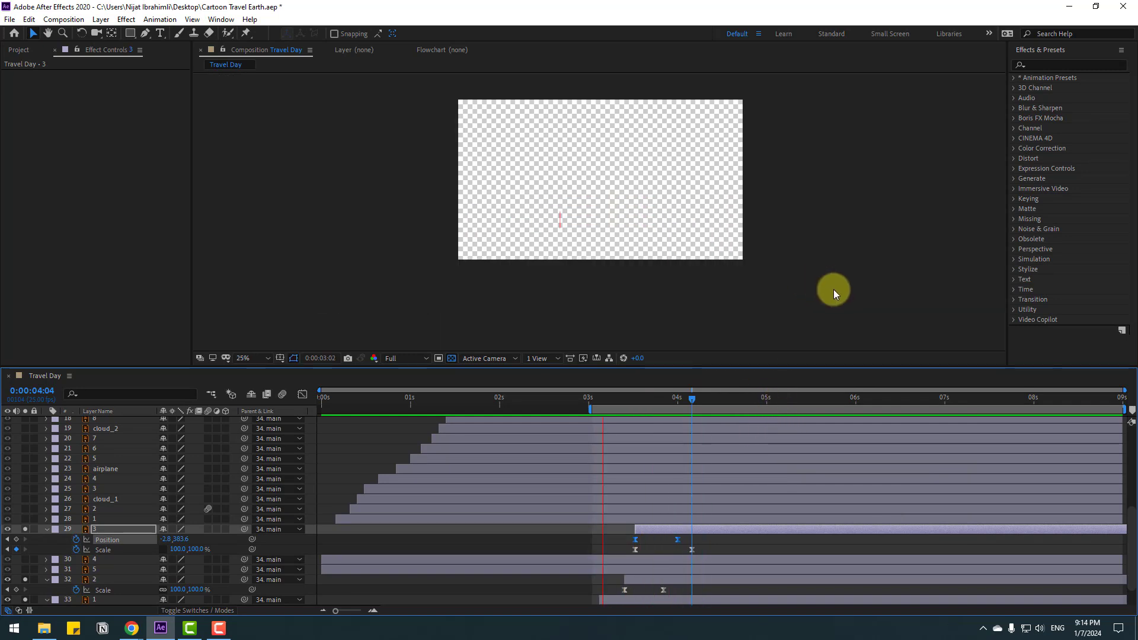
pyautogui.scroll(4, 716, 305)
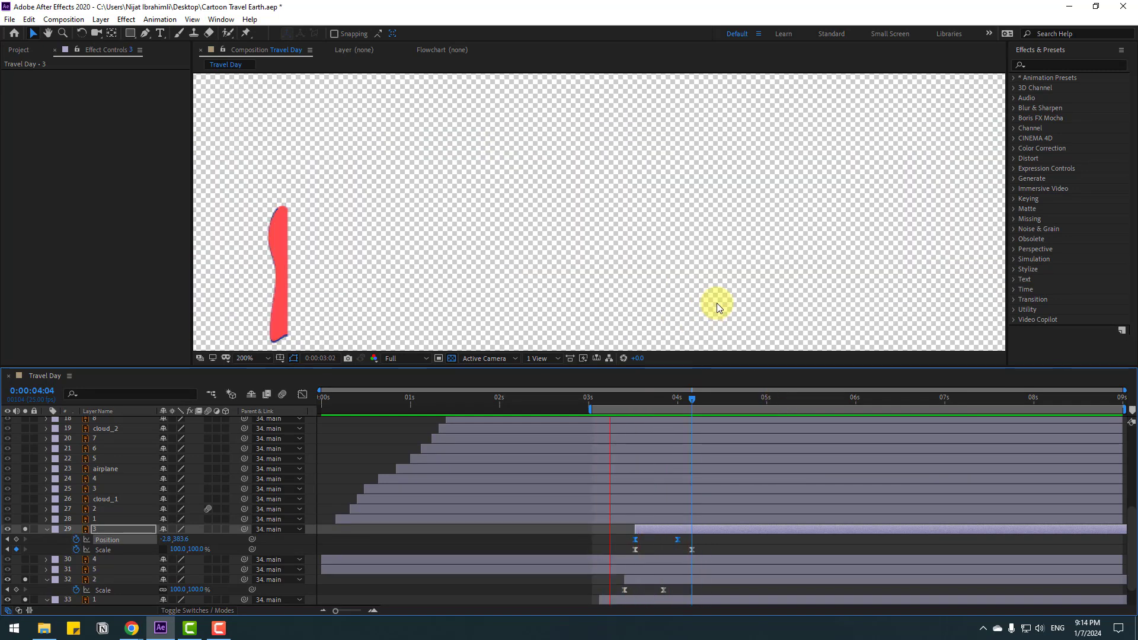
pyautogui.scroll(-1, 717, 303)
pyautogui.press('space')
pyautogui.press('u')
pyautogui.click(504, 519)
pyautogui.click(396, 564)
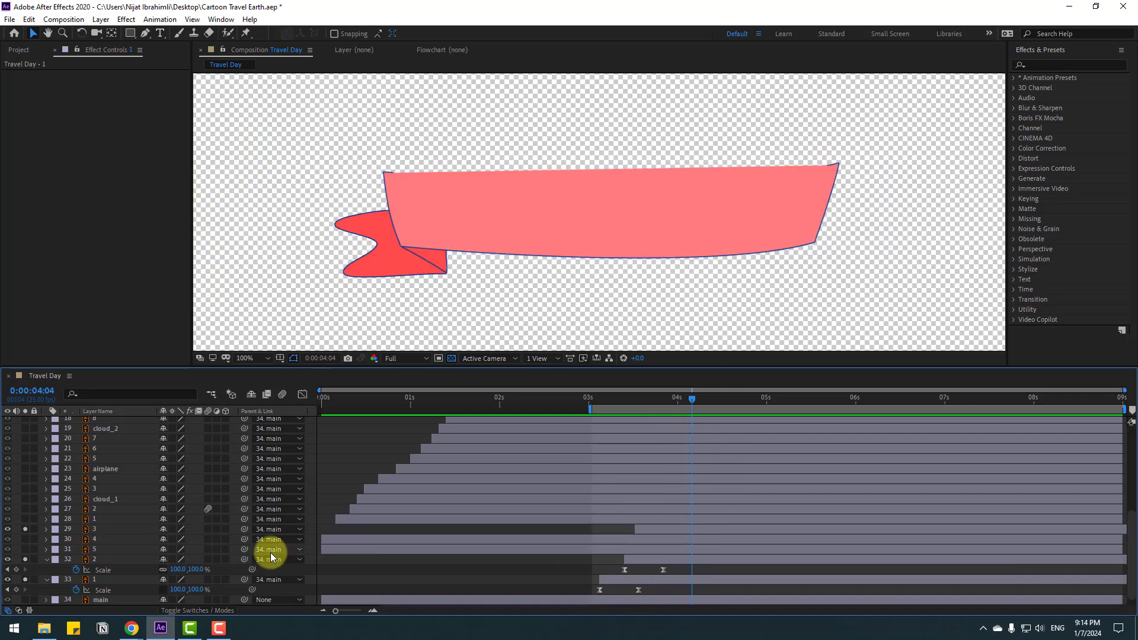
# Solo ribbon layer 4, the right fold, and move its anchor point to the upper-right corner where it meets the banner.
pyautogui.click(44, 540)
pyautogui.click(25, 540)
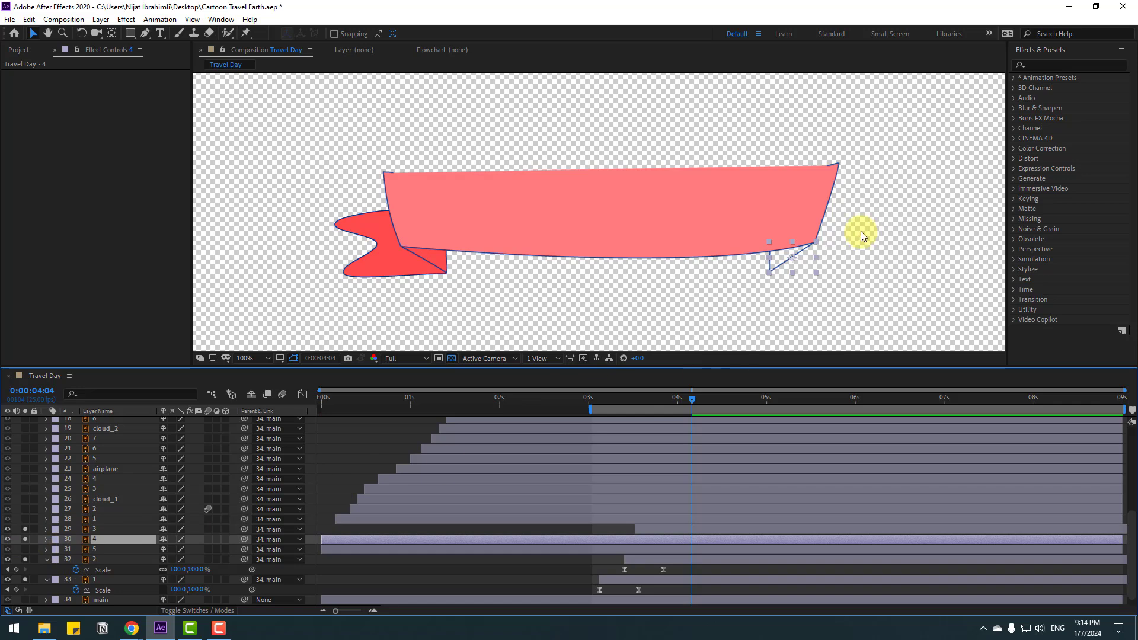
pyautogui.click(111, 33)
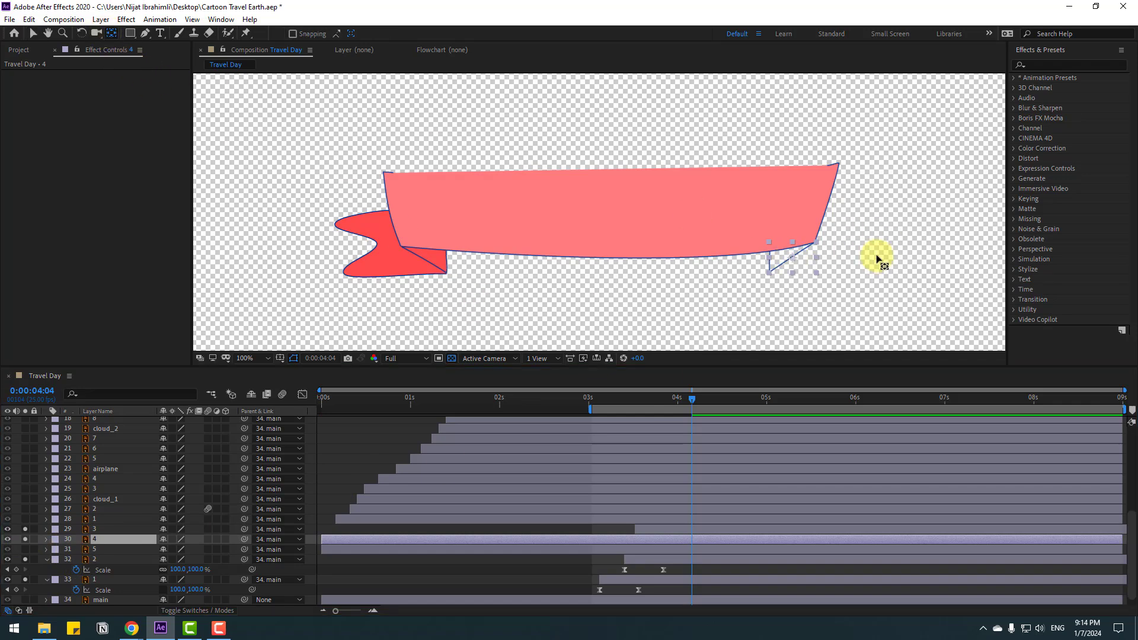
pyautogui.click(808, 247)
pyautogui.click(33, 33)
# Start the right fold's layer at 0:00:04:04 and keyframe its Scale from 0 to 100% over about 15 frames.
pyautogui.moveTo(358, 538); pyautogui.dragTo(727, 538)
pyautogui.press('s')
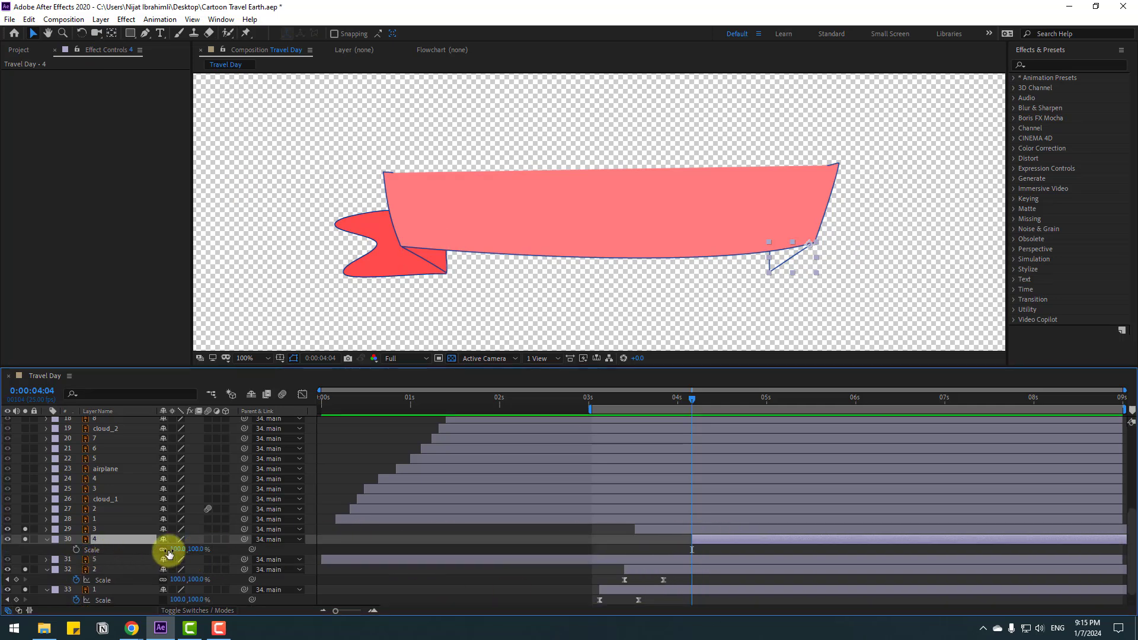
pyautogui.click(76, 549)
pyautogui.moveTo(697, 549); pyautogui.dragTo(743, 549)
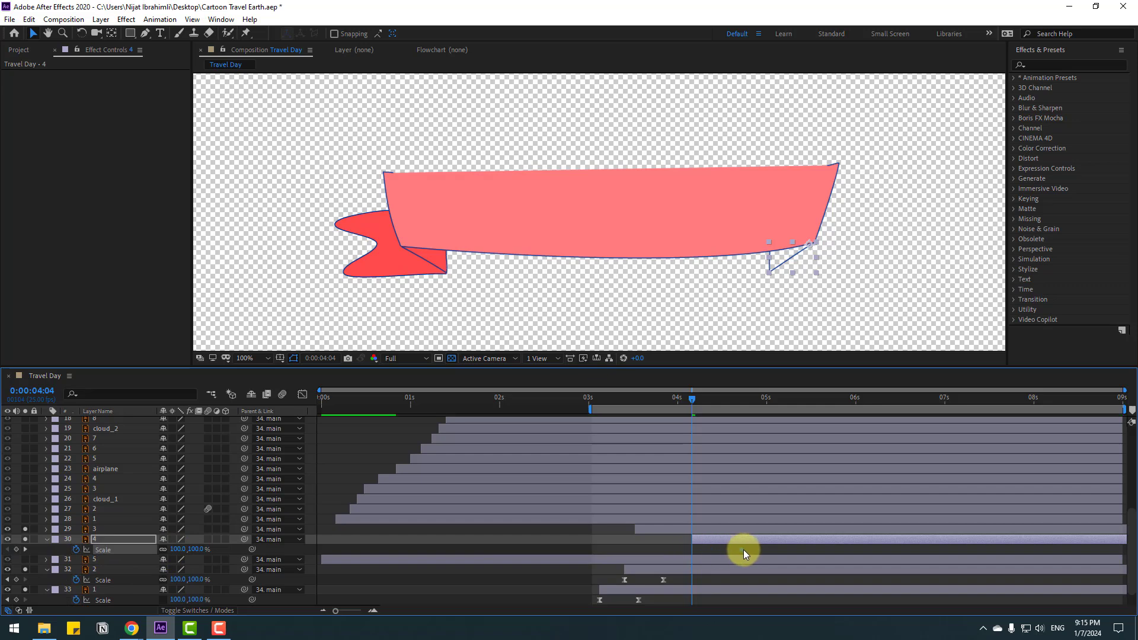
pyautogui.click(181, 549)
pyautogui.write('0')
pyautogui.press('Return')
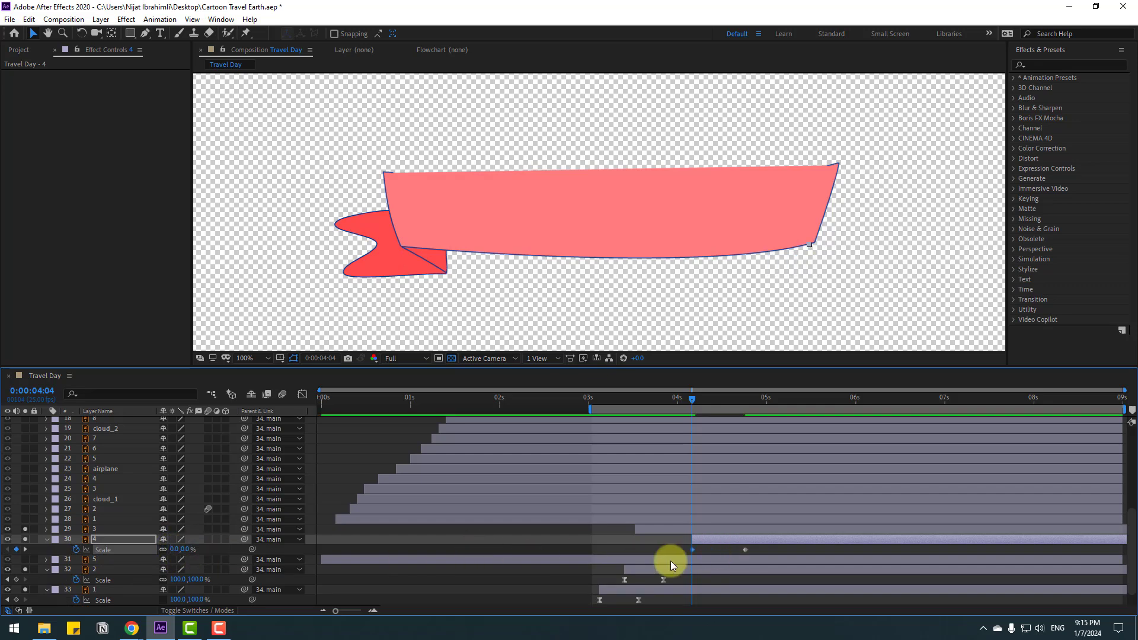
# Apply Easy Ease to the right fold's Scale keyframes and shift its layer to start at about 0:00:04:01.
pyautogui.rightClick(691, 550)
pyautogui.moveTo(765, 541)
pyautogui.click(859, 464)
pyautogui.moveTo(638, 403); pyautogui.dragTo(676, 407)
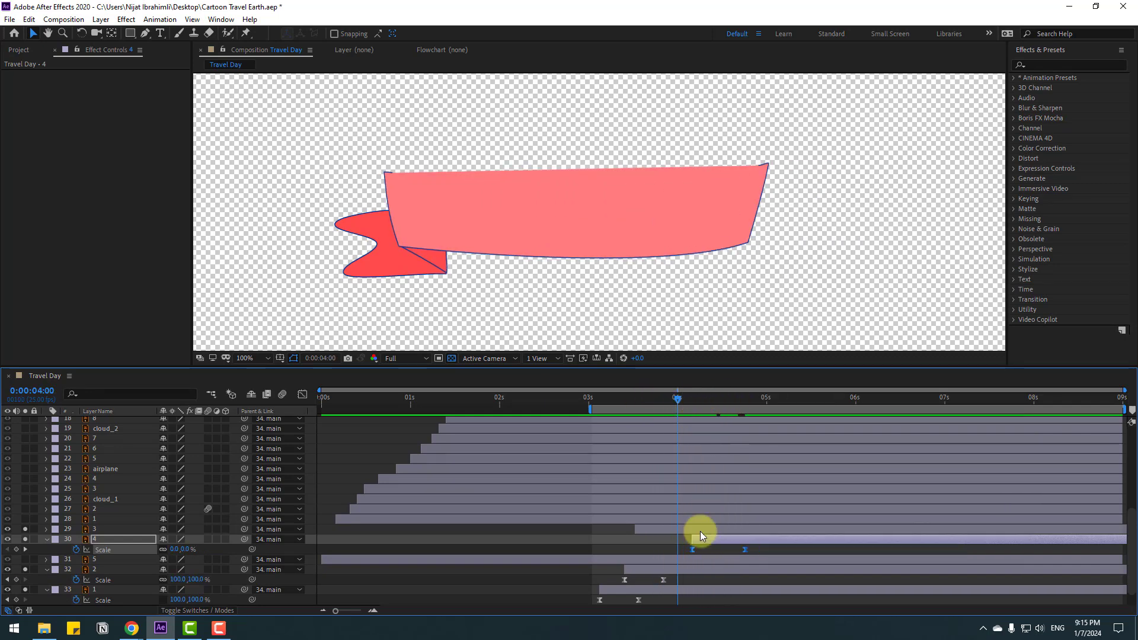
pyautogui.moveTo(699, 540)
pyautogui.mouseDown()
pyautogui.moveTo(688, 541)
pyautogui.moveTo(731, 551)
pyautogui.moveTo(718, 550)
pyautogui.mouseUp()
pyautogui.moveTo(639, 401); pyautogui.dragTo(718, 402)
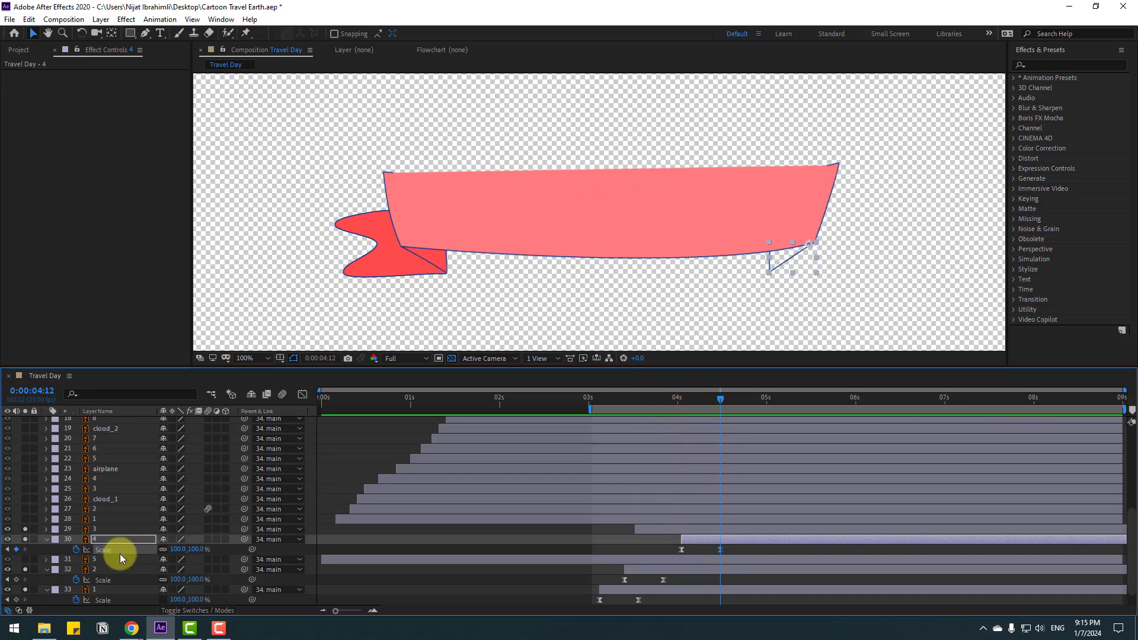
# Show ribbon layer 5, the right tail, with the other ribbon pieces, and turn Solo off for all of them.
pyautogui.click(92, 558)
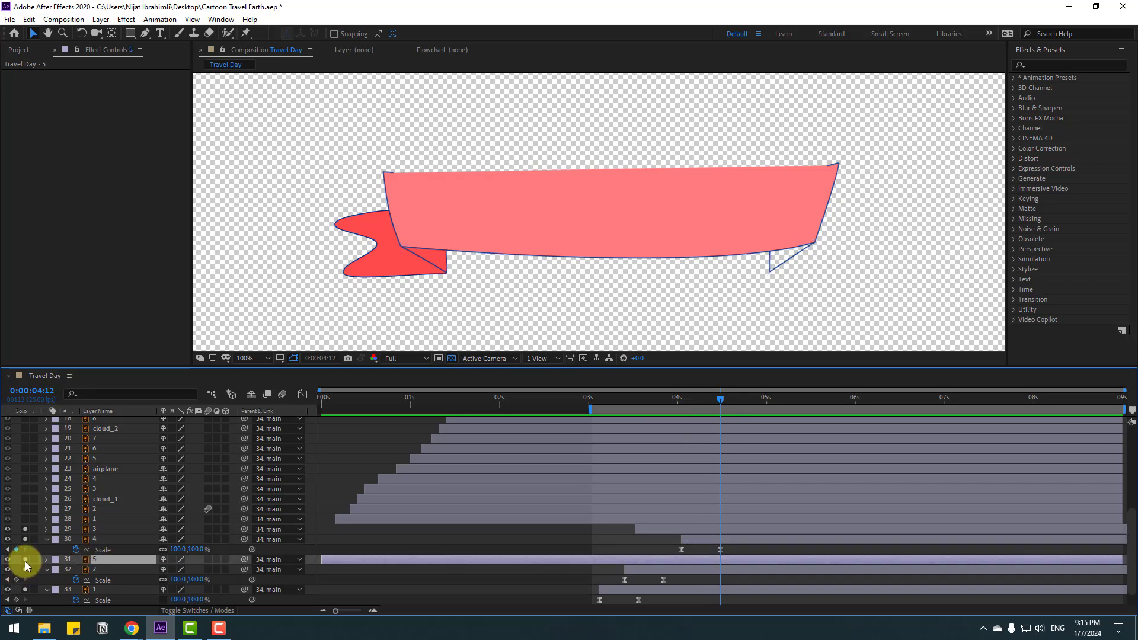
pyautogui.click(25, 558)
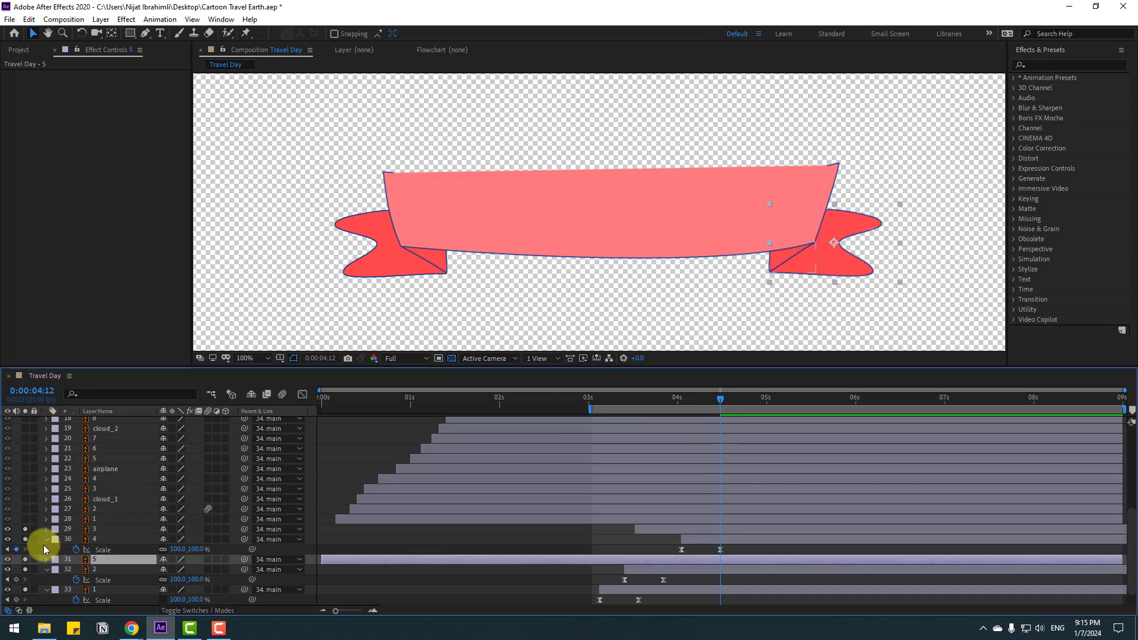
pyautogui.click(26, 559)
pyautogui.click(25, 569)
pyautogui.click(26, 590)
pyautogui.scroll(-2, 77, 584)
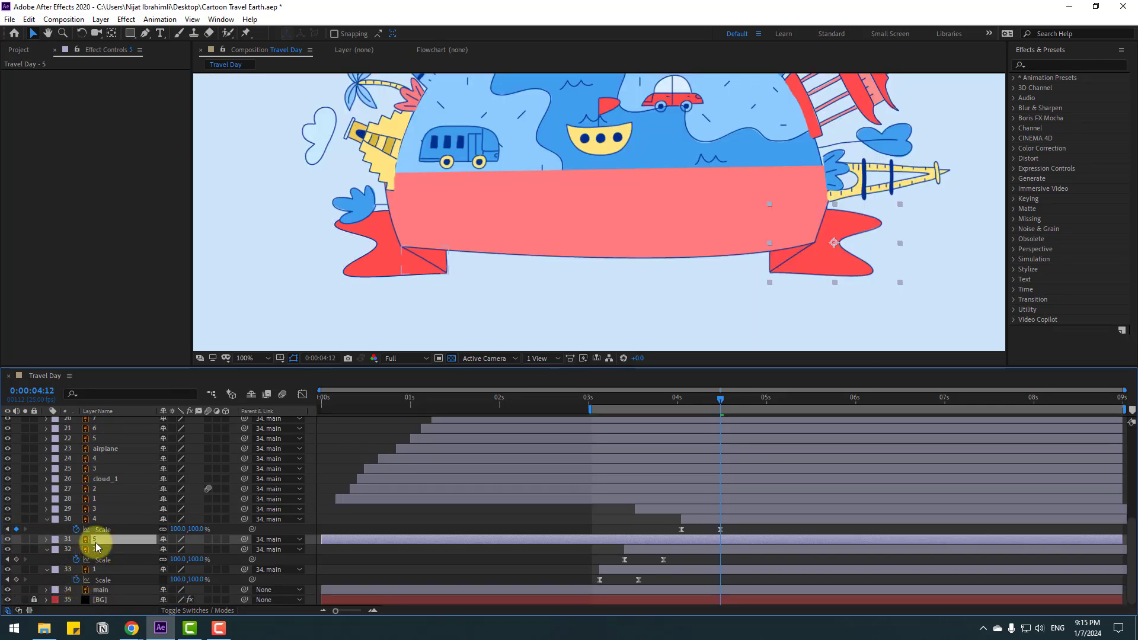
# Solo the right tail and move its anchor point to the middle of its left edge.
pyautogui.click(25, 540)
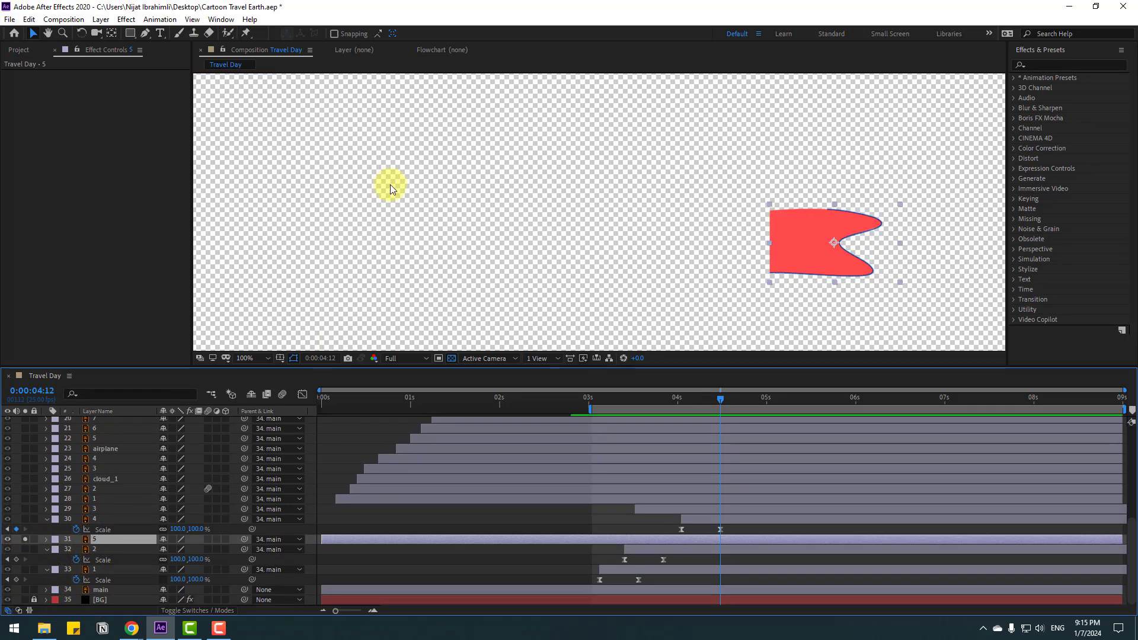
pyautogui.click(111, 33)
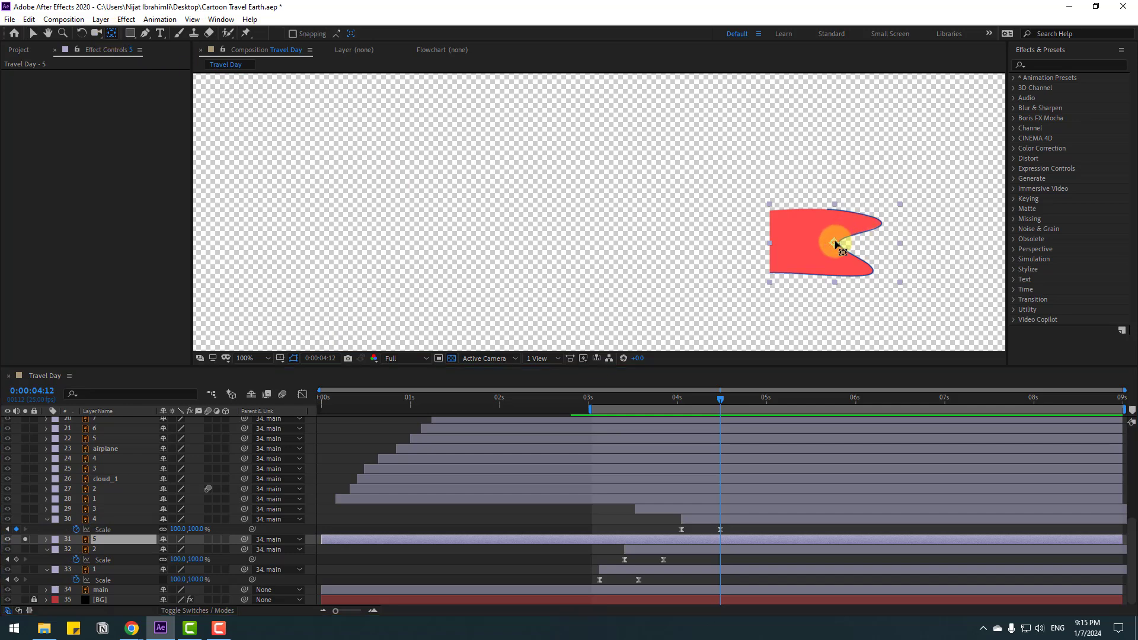
pyautogui.moveTo(834, 242); pyautogui.dragTo(770, 241)
pyautogui.click(33, 33)
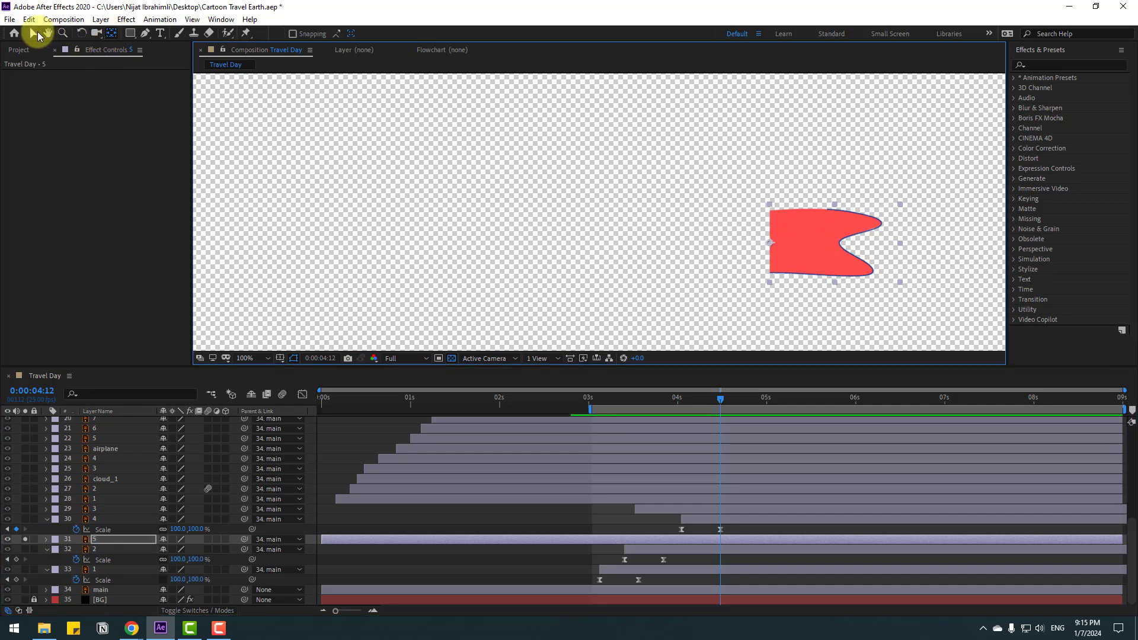
# Start the right tail's layer at 0:00:04:12 and keyframe its horizontal Scale from 0 to 100%, keeping the vertical scale at 100%.
pyautogui.moveTo(331, 543); pyautogui.dragTo(728, 546)
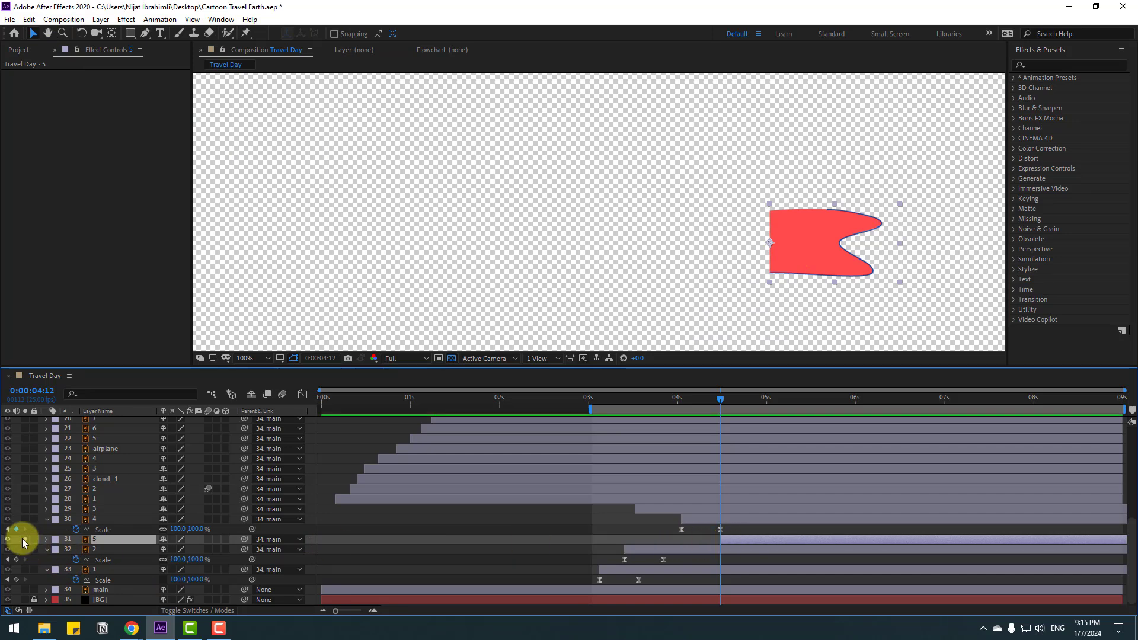
pyautogui.press('s')
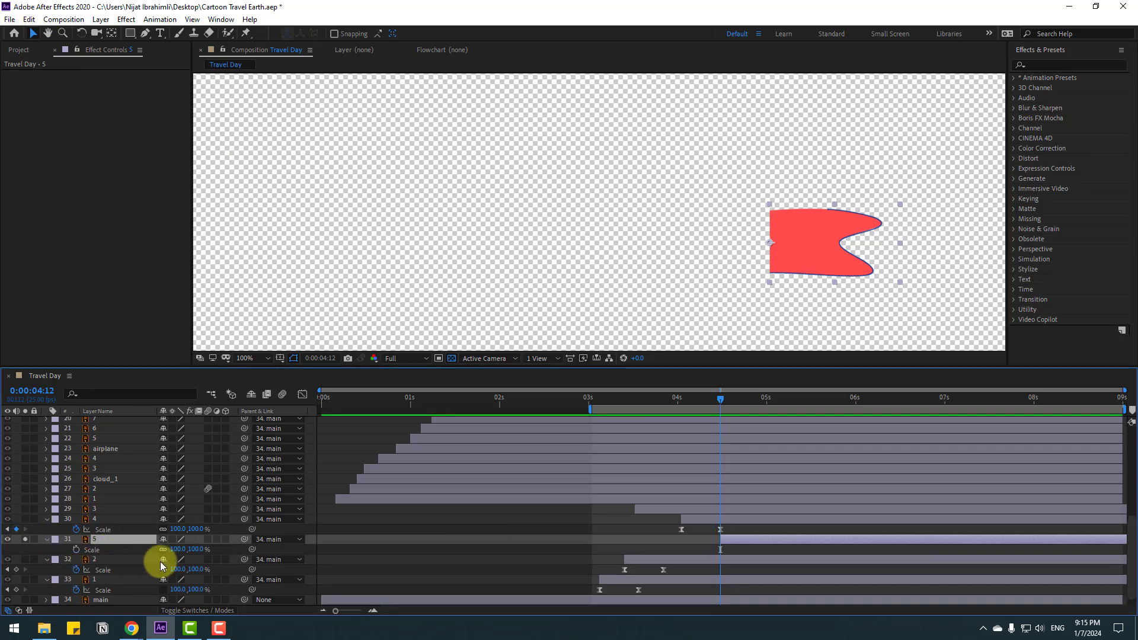
pyautogui.click(76, 549)
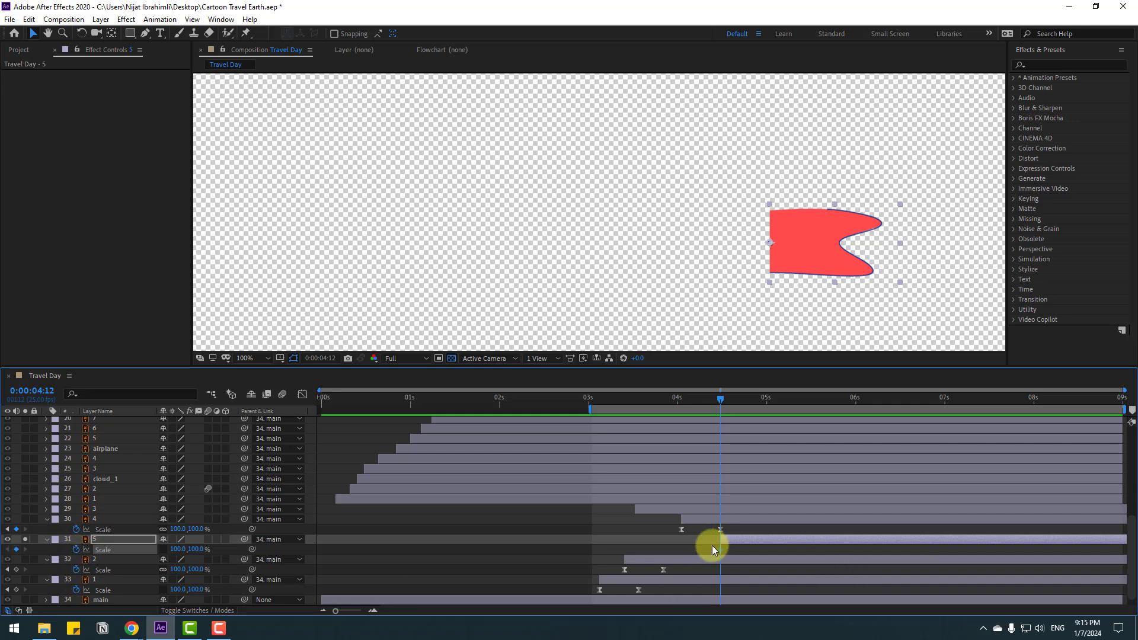
pyautogui.moveTo(722, 552)
pyautogui.mouseDown()
pyautogui.moveTo(808, 551)
pyautogui.moveTo(713, 555)
pyautogui.mouseUp()
pyautogui.press('Return')
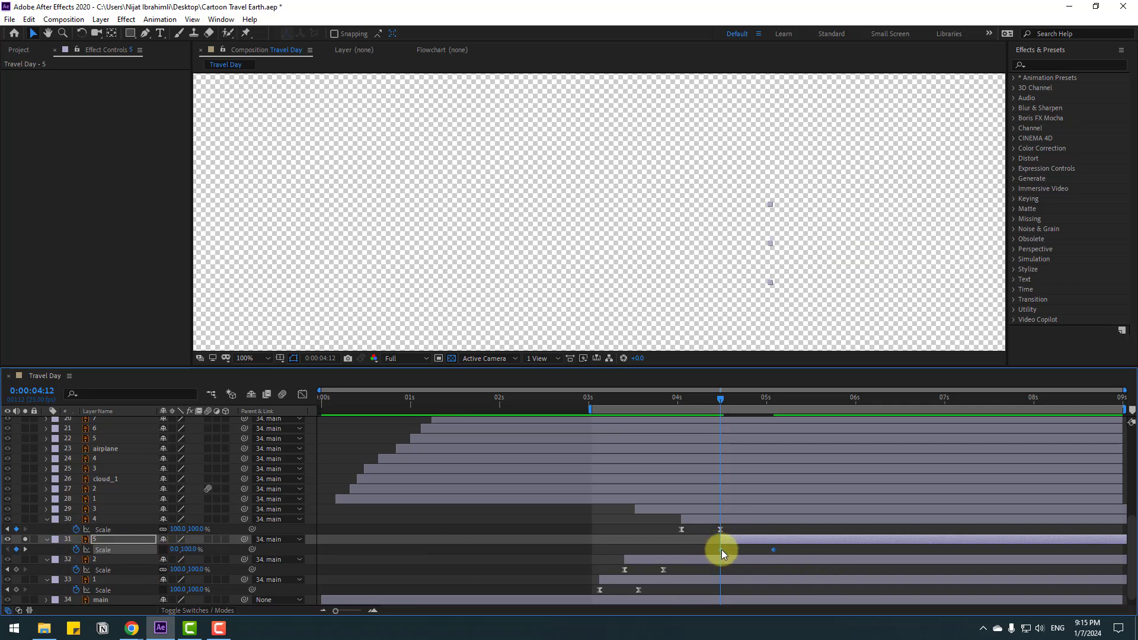
# Apply Easy Ease to the right tail's Scale keyframes, restore the full scene, and shift the layer to start at about 0:00:04:05.
pyautogui.rightClick(721, 552)
pyautogui.moveTo(765, 535)
pyautogui.click(927, 460)
pyautogui.moveTo(704, 404)
pyautogui.mouseDown()
pyautogui.moveTo(724, 400)
pyautogui.moveTo(696, 399)
pyautogui.moveTo(707, 406)
pyautogui.mouseUp()
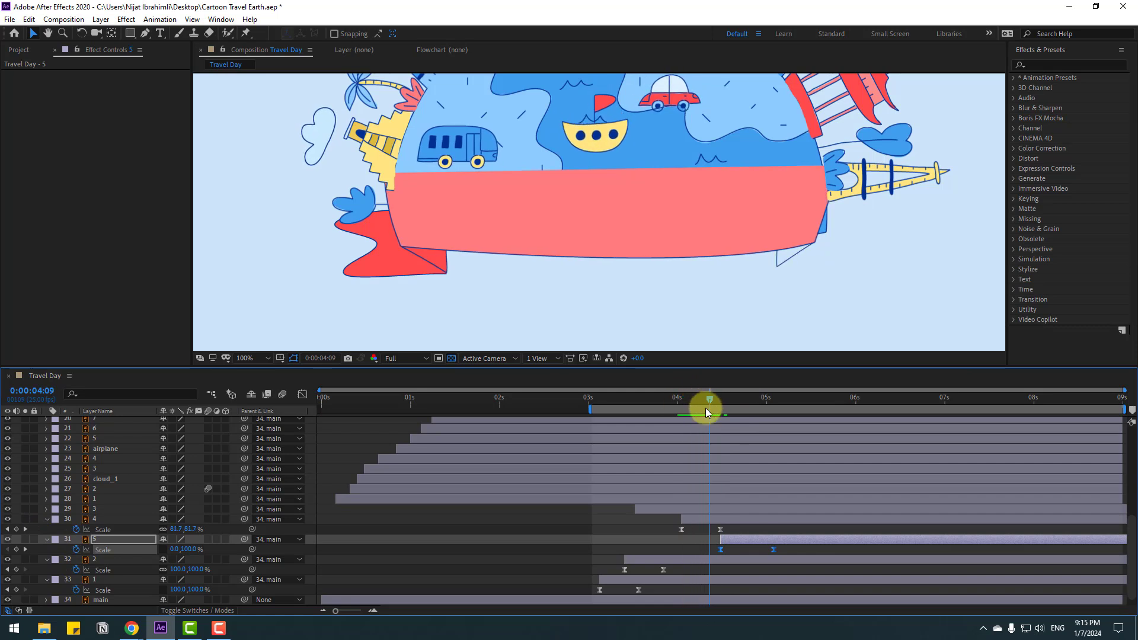
pyautogui.moveTo(738, 544); pyautogui.dragTo(722, 546)
pyautogui.moveTo(685, 398); pyautogui.dragTo(760, 399)
# Tighten the ribbon timing: start the left fold near 0:00:03:08, banner near 0:00:03:09, right fold near 0:00:03:21 and right tail near 0:00:04:02.
pyautogui.scroll(-4, 767, 304)
pyautogui.press('space')
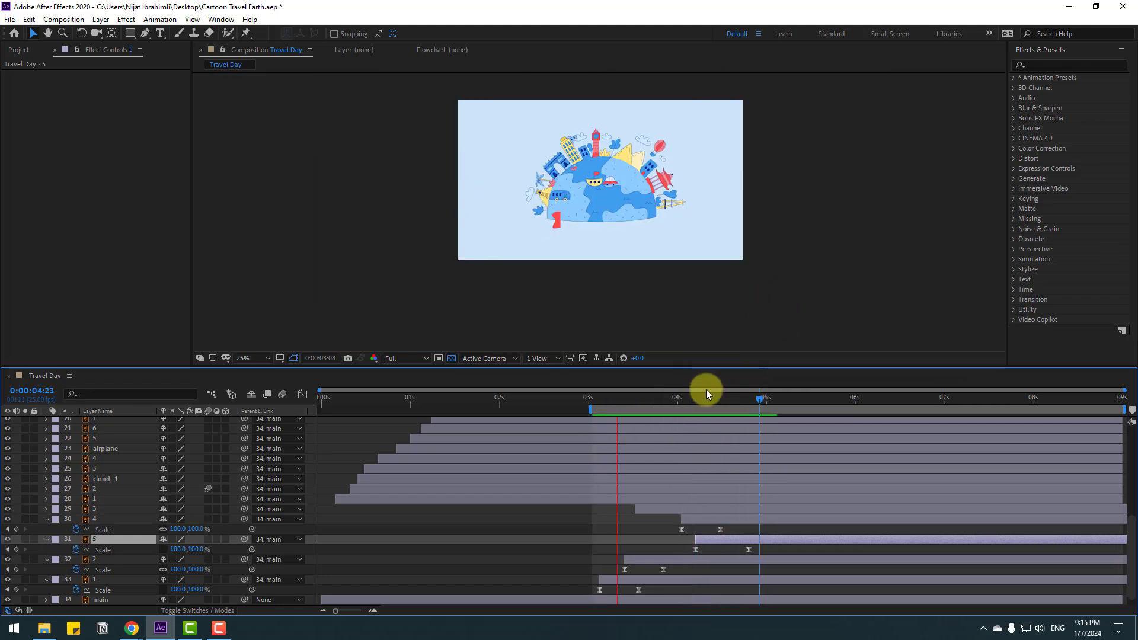
pyautogui.moveTo(594, 398); pyautogui.dragTo(627, 402)
pyautogui.moveTo(635, 564); pyautogui.dragTo(627, 562)
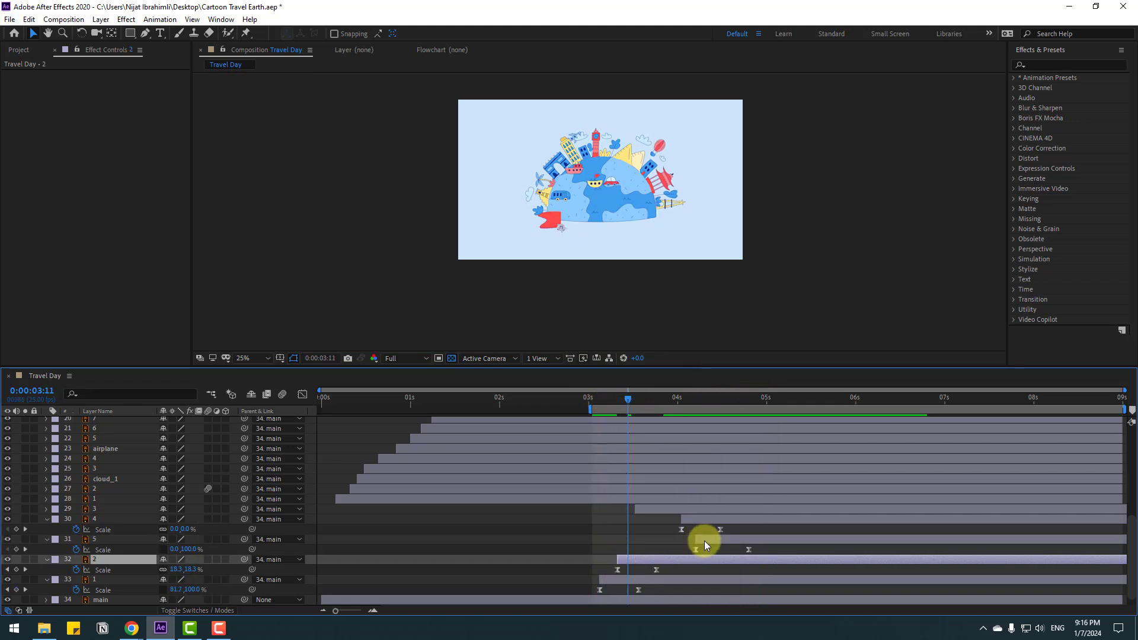
pyautogui.click(663, 510)
pyautogui.moveTo(687, 521)
pyautogui.mouseDown()
pyautogui.moveTo(676, 524)
pyautogui.moveTo(695, 539)
pyautogui.mouseUp()
pyautogui.moveTo(630, 404); pyautogui.dragTo(723, 405)
pyautogui.press('.')
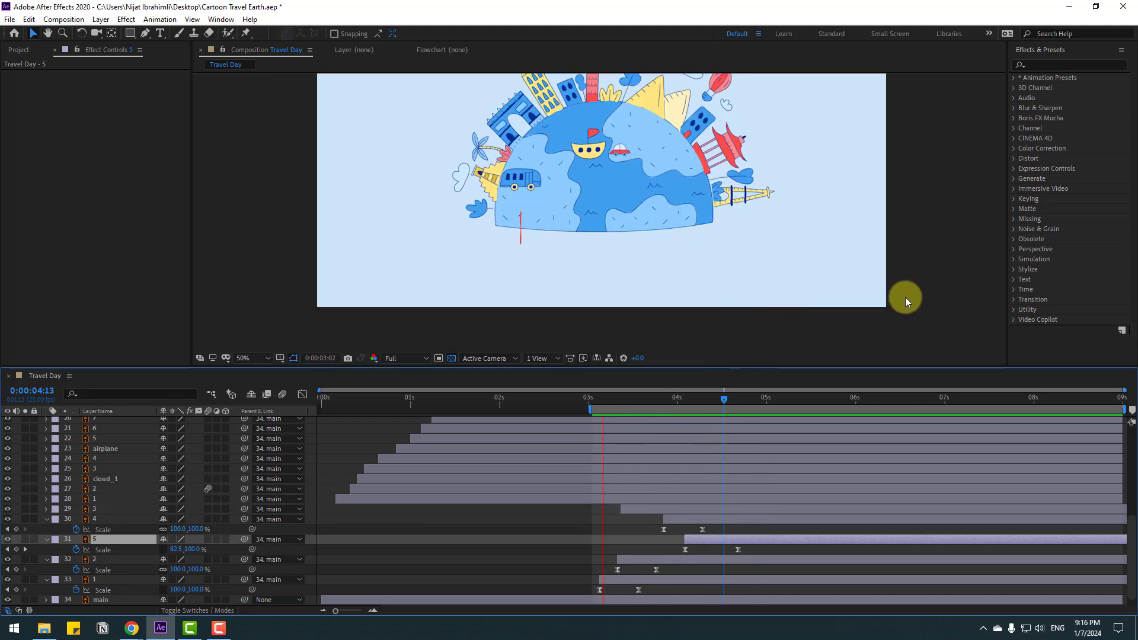
pyautogui.click(742, 401)
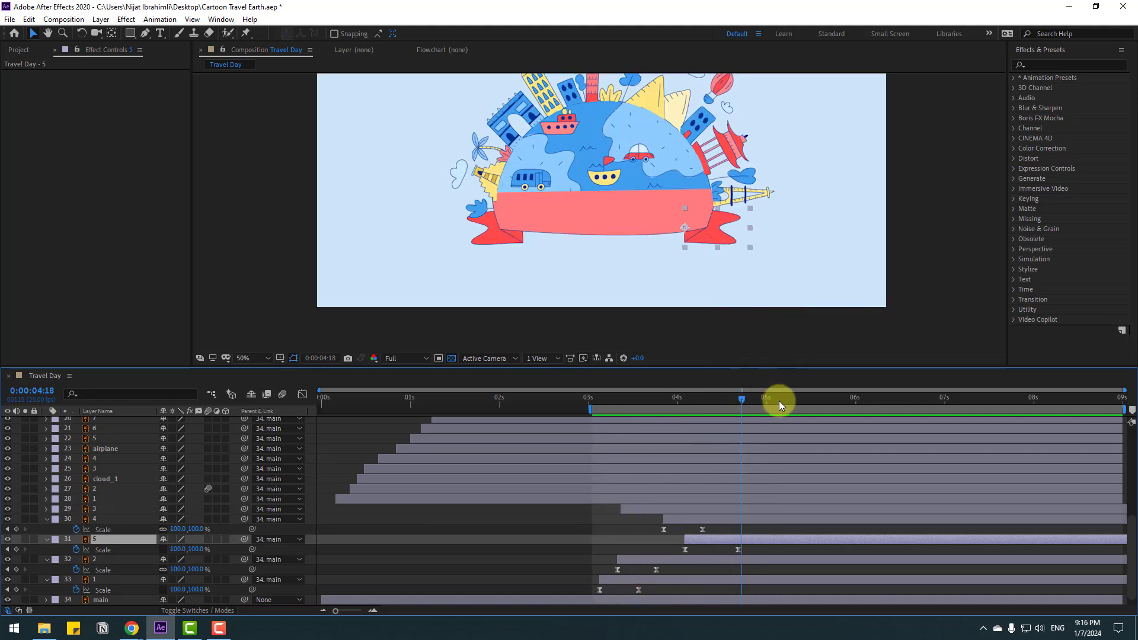
pyautogui.moveTo(769, 402); pyautogui.dragTo(834, 402)
# Collapse the expanded properties of the ribbon layers in the timeline.
pyautogui.click(472, 558)
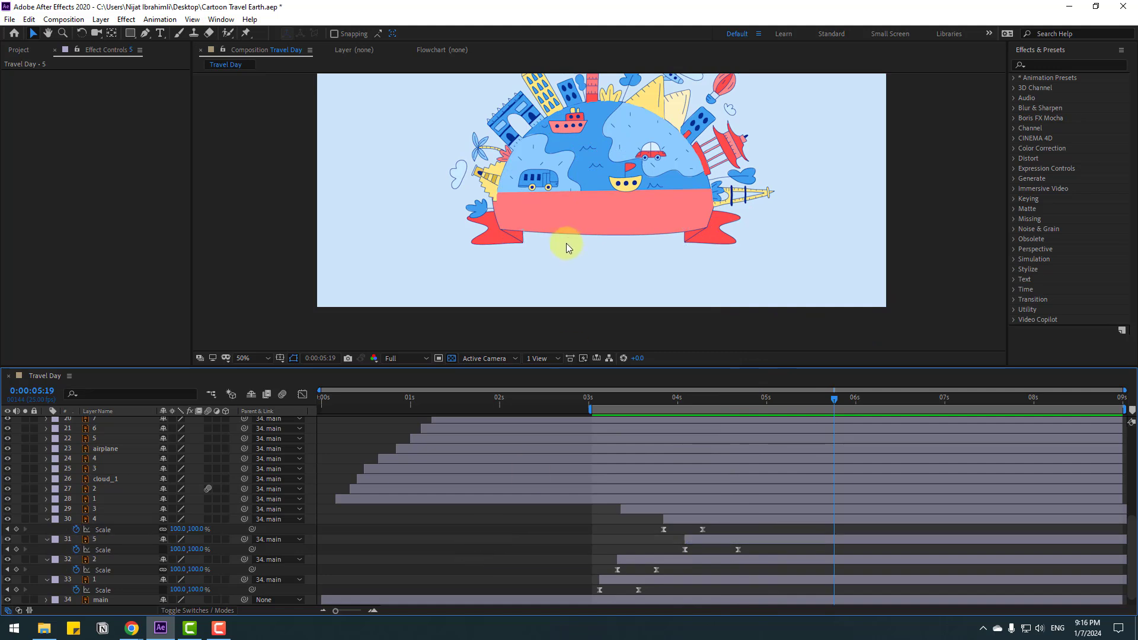
pyautogui.click(46, 521)
pyautogui.click(45, 530)
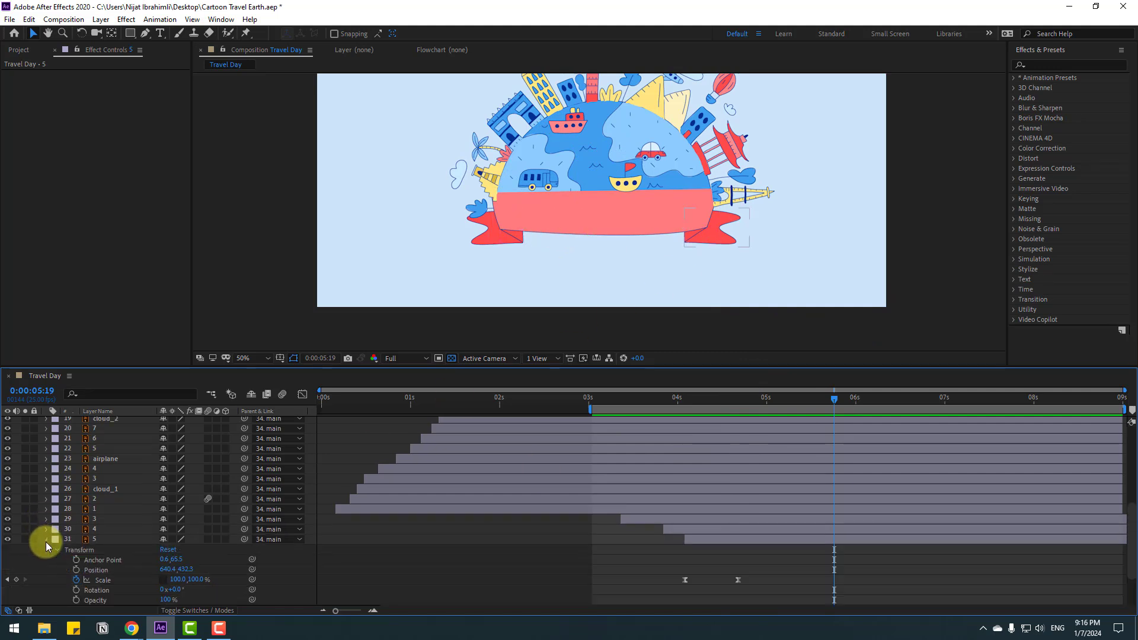
pyautogui.click(46, 551)
pyautogui.click(46, 562)
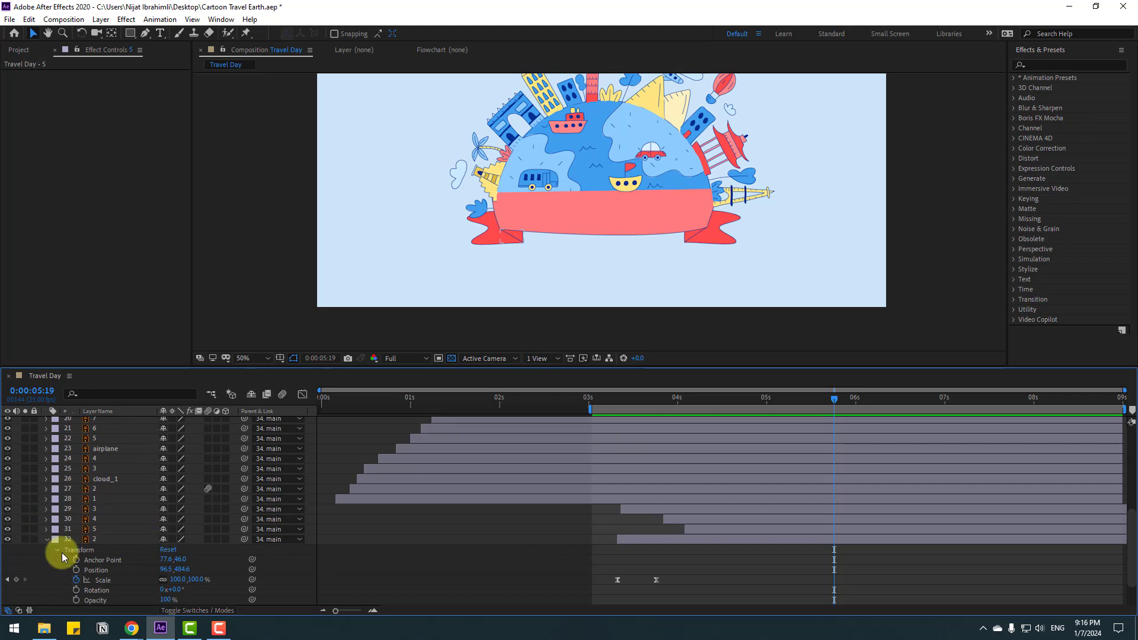
pyautogui.click(46, 539)
pyautogui.click(642, 530)
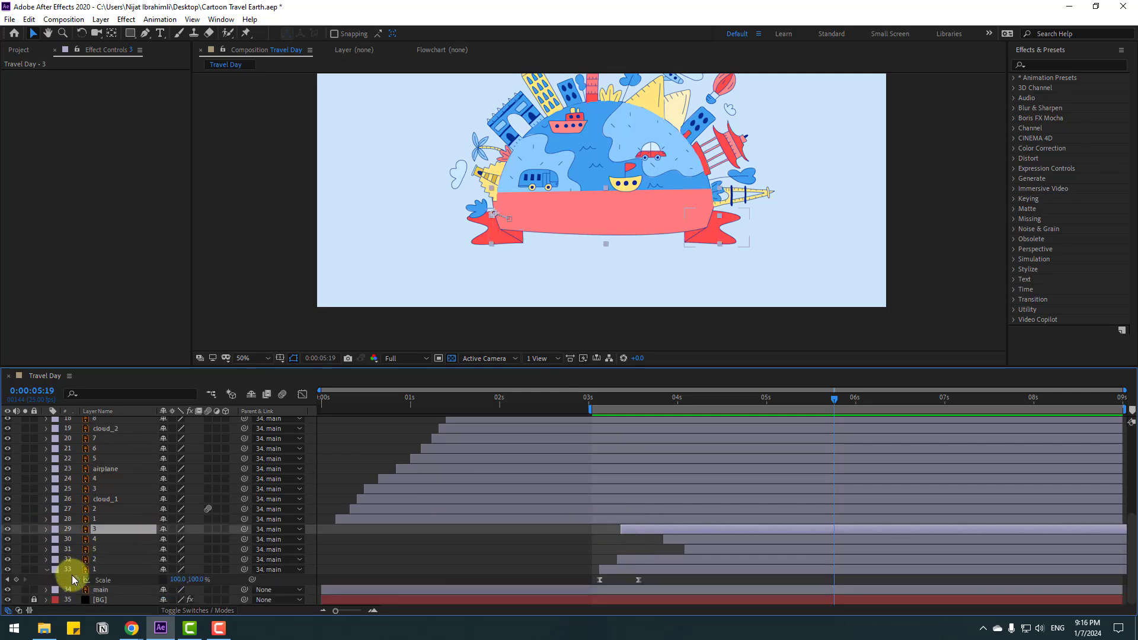
pyautogui.click(47, 570)
# Move all five ribbon layers about 2.5 seconds earlier together and extend the work area back to the composition's start.
pyautogui.keyDown('shift'); pyautogui.click(612, 581); pyautogui.keyUp('shift')
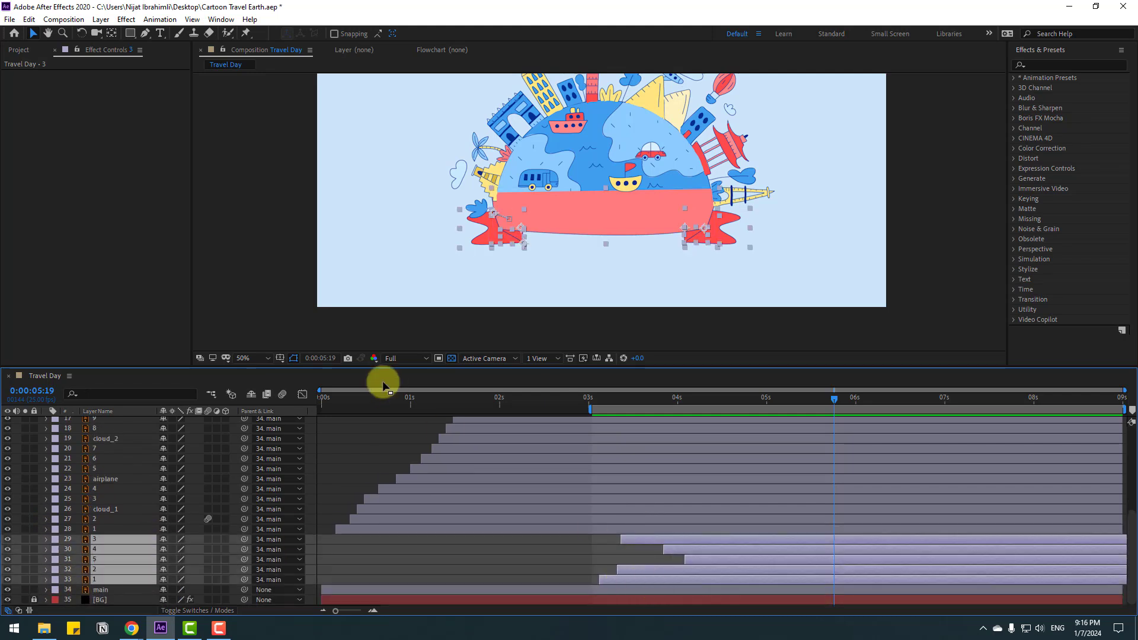
pyautogui.moveTo(366, 409); pyautogui.dragTo(413, 414)
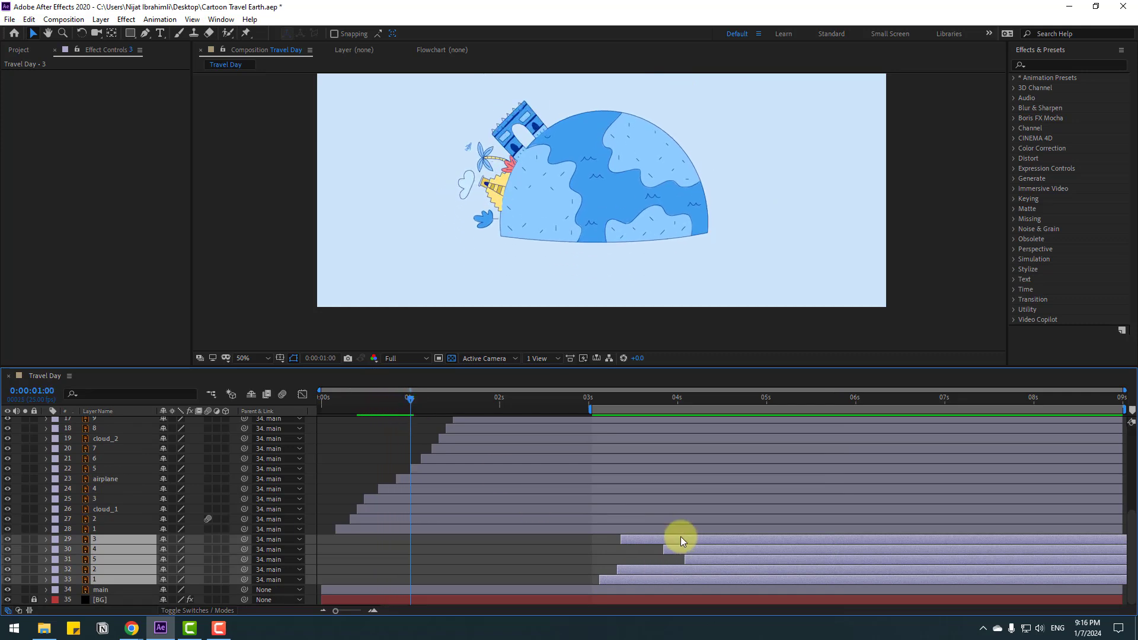
pyautogui.moveTo(681, 540); pyautogui.dragTo(457, 536)
pyautogui.click(380, 410)
pyautogui.press('space')
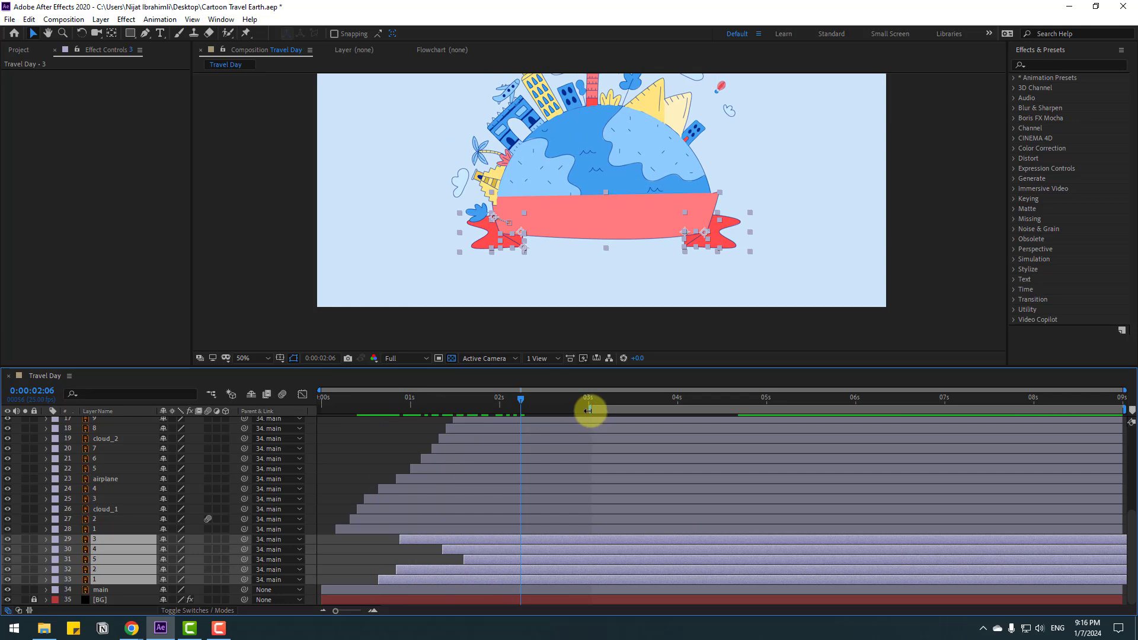
pyautogui.moveTo(588, 410); pyautogui.dragTo(271, 432)
pyautogui.click(397, 232)
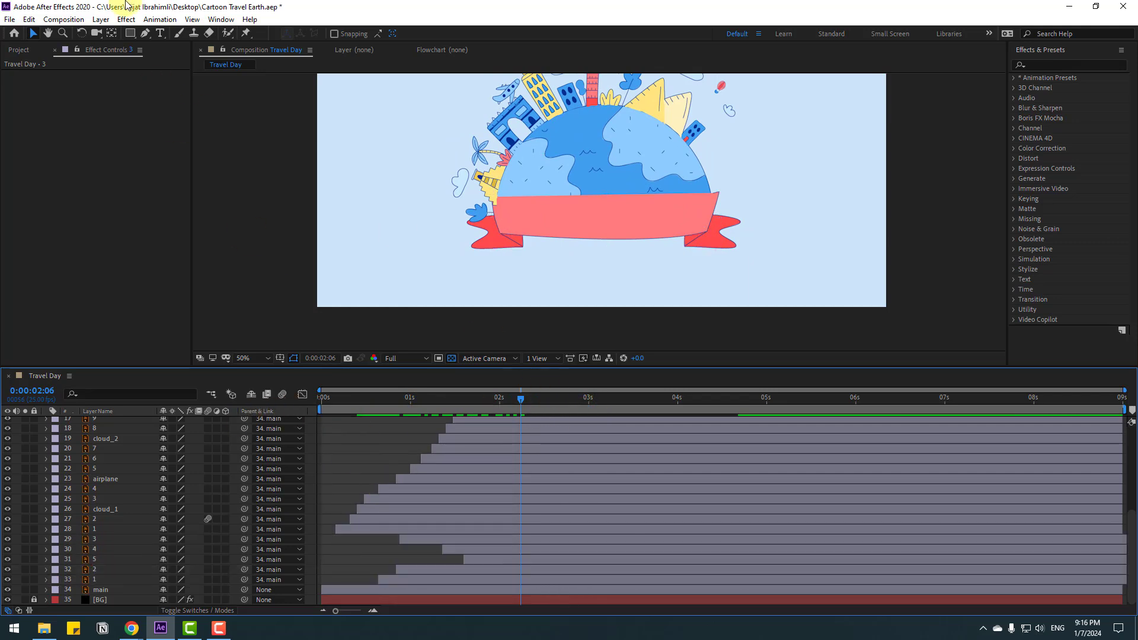
# Add the text "Happy World" on the banner.
pyautogui.click(159, 33)
pyautogui.scroll(2, 600, 225)
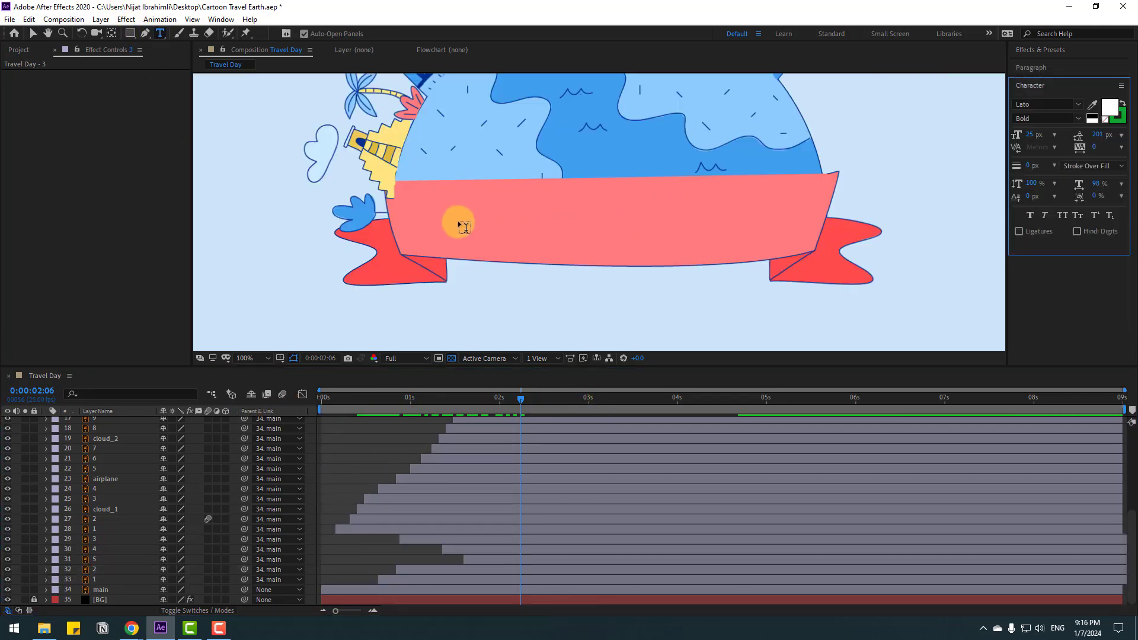
pyautogui.click(463, 227)
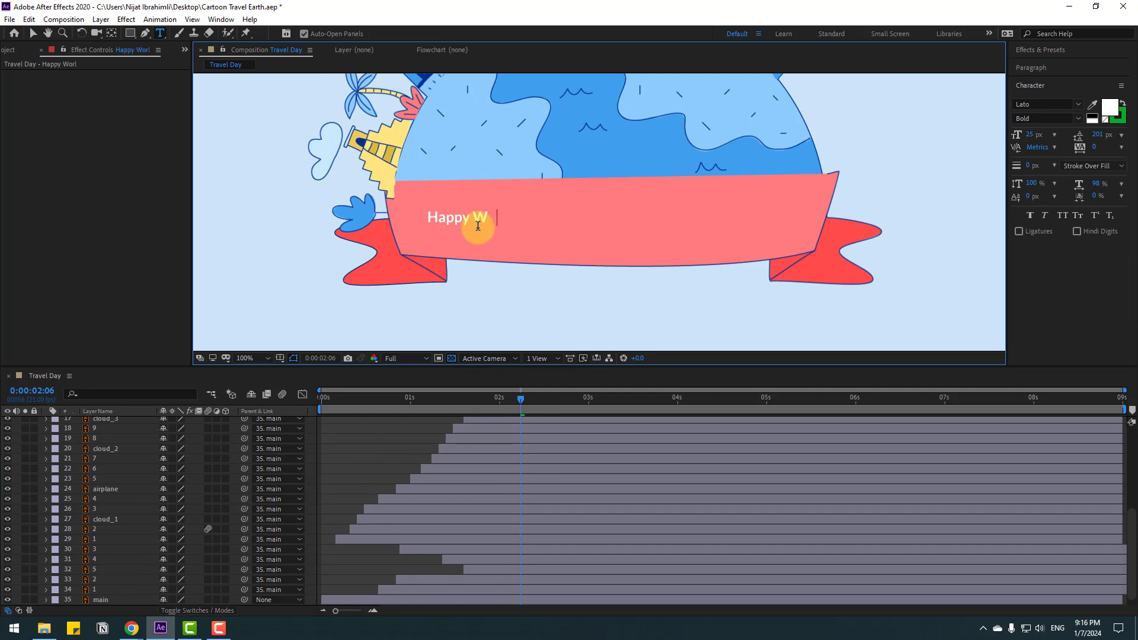
pyautogui.click(33, 35)
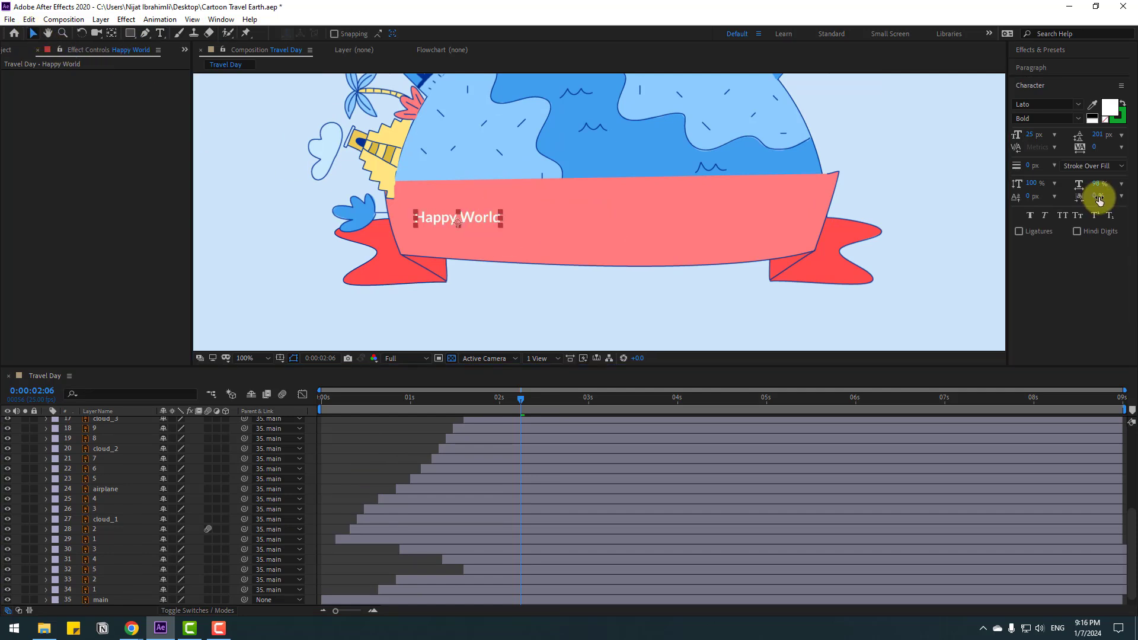
# Set the Happy World text to the Gabo Drive font at 60 px and center it on the banner.
pyautogui.click(1040, 102)
pyautogui.write('ga')
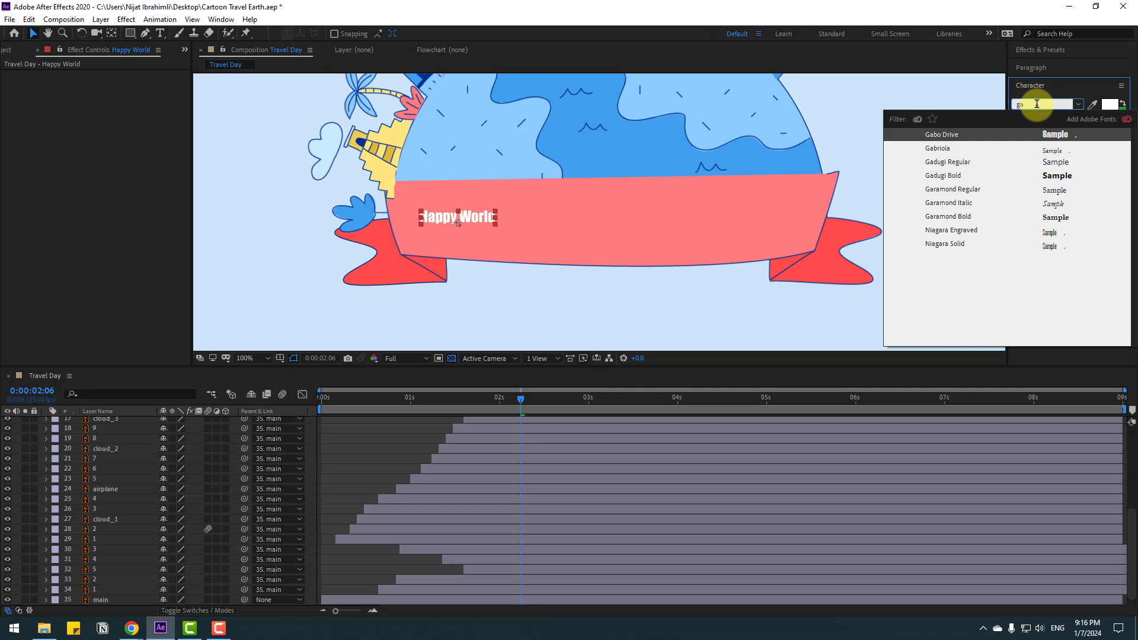
pyautogui.click(944, 136)
pyautogui.moveTo(1026, 137); pyautogui.dragTo(1048, 139)
pyautogui.moveTo(488, 217); pyautogui.dragTo(611, 218)
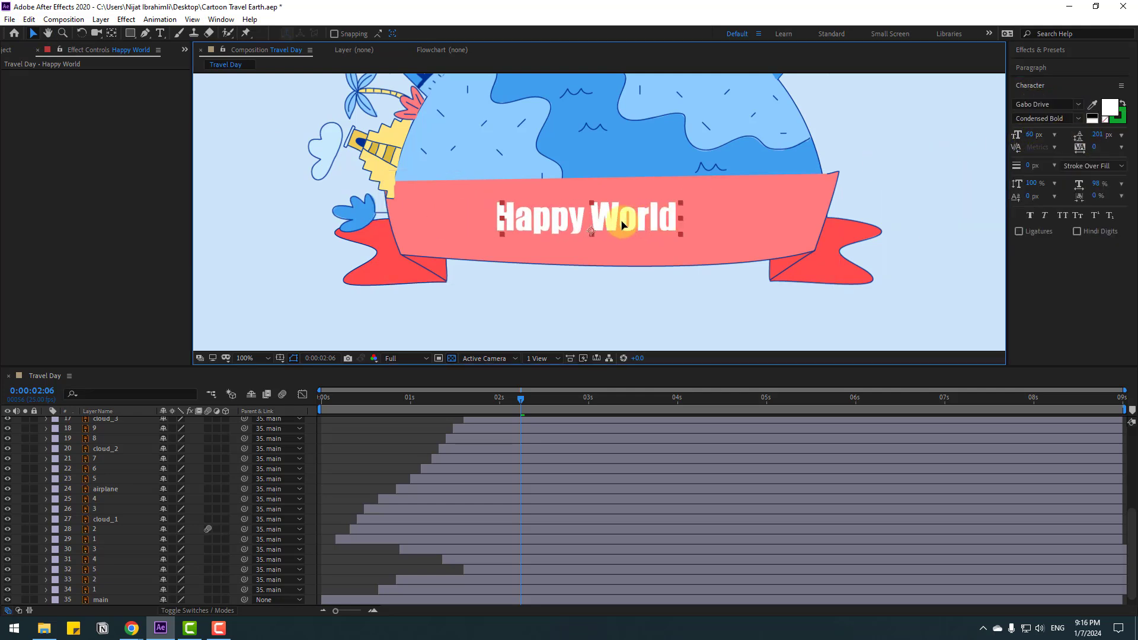
# Enlarge the Happy World text to 87 px and re-center it on the banner.
pyautogui.moveTo(1029, 136); pyautogui.dragTo(1047, 136)
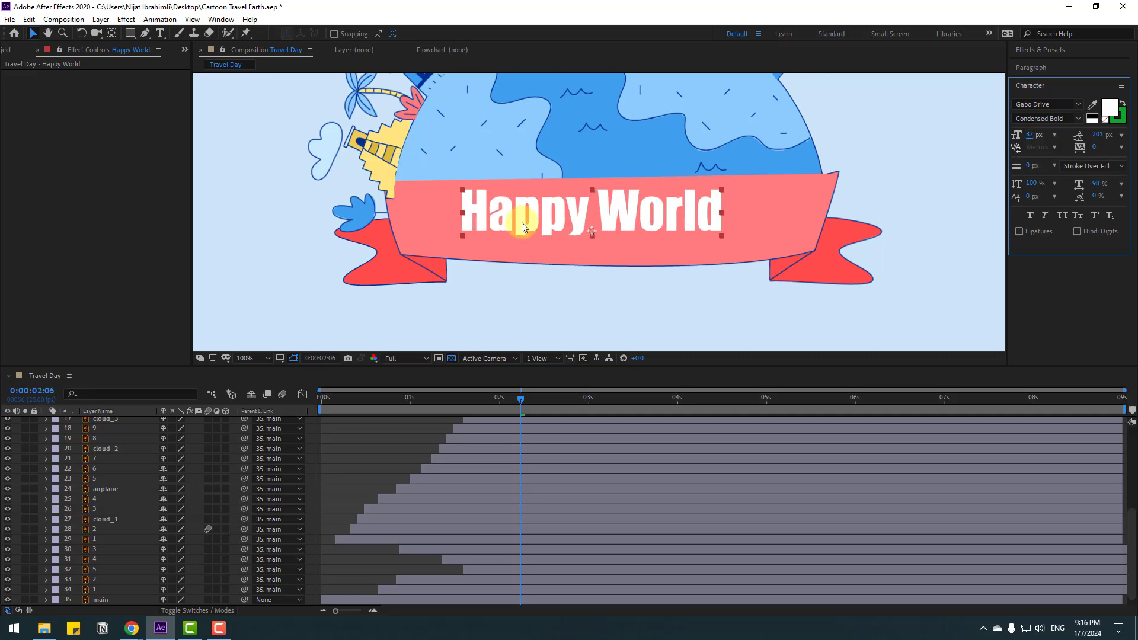
pyautogui.moveTo(580, 217); pyautogui.dragTo(583, 220)
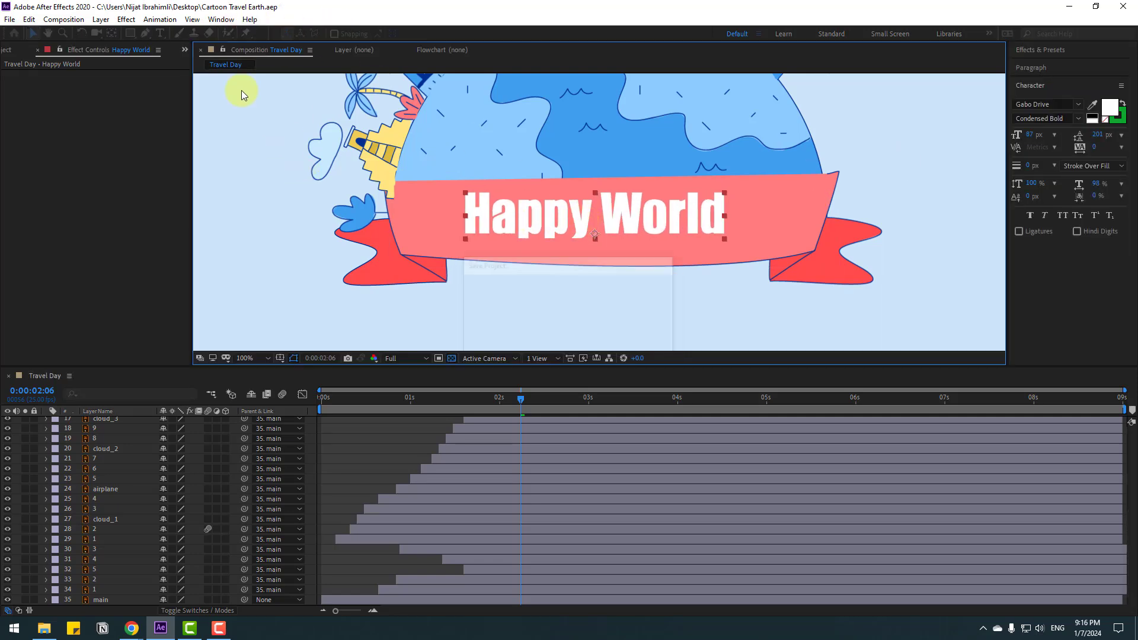
# Apply the Animation Composer 3 text preset Overshoot Position & Scale Characters, Bottom variant, as an In transition on the Happy World text.
pyautogui.click(221, 19)
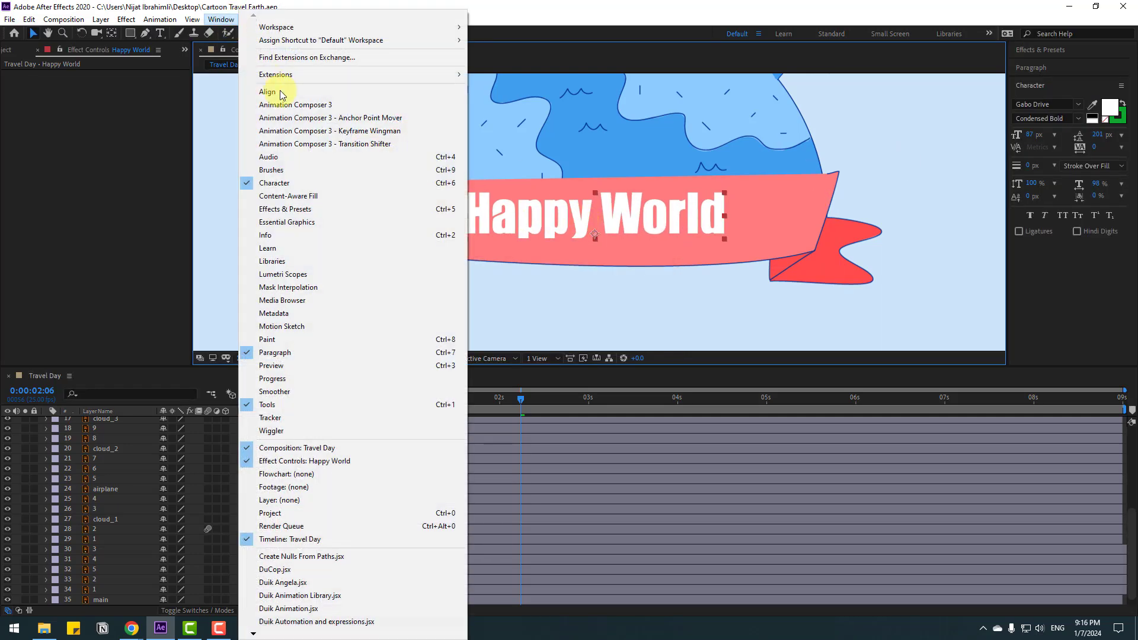
pyautogui.click(314, 106)
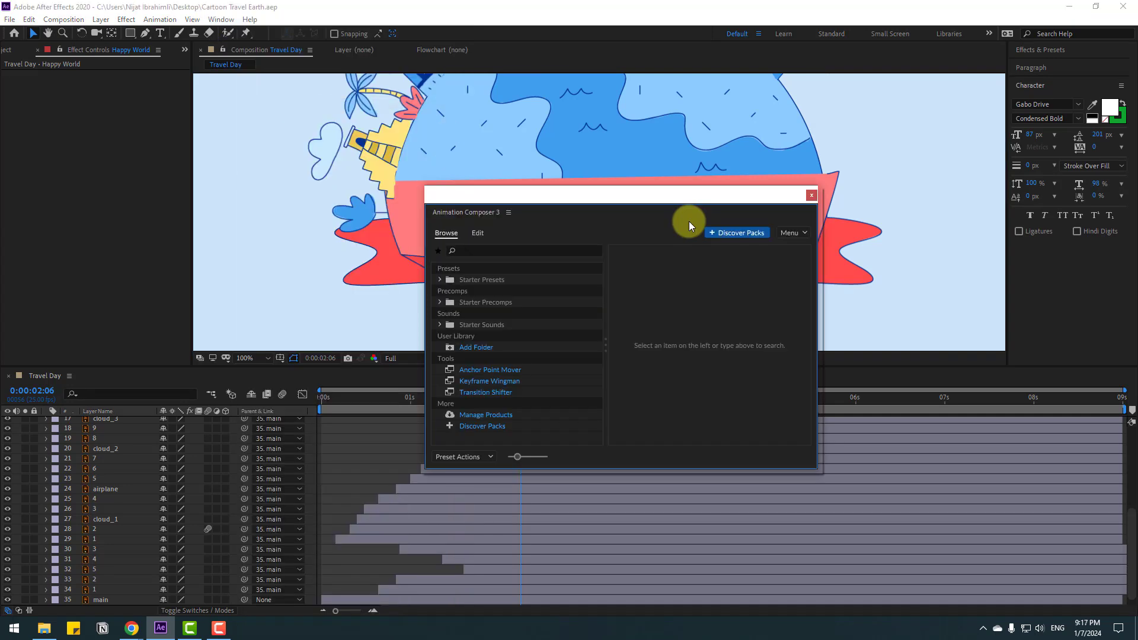
pyautogui.click(440, 280)
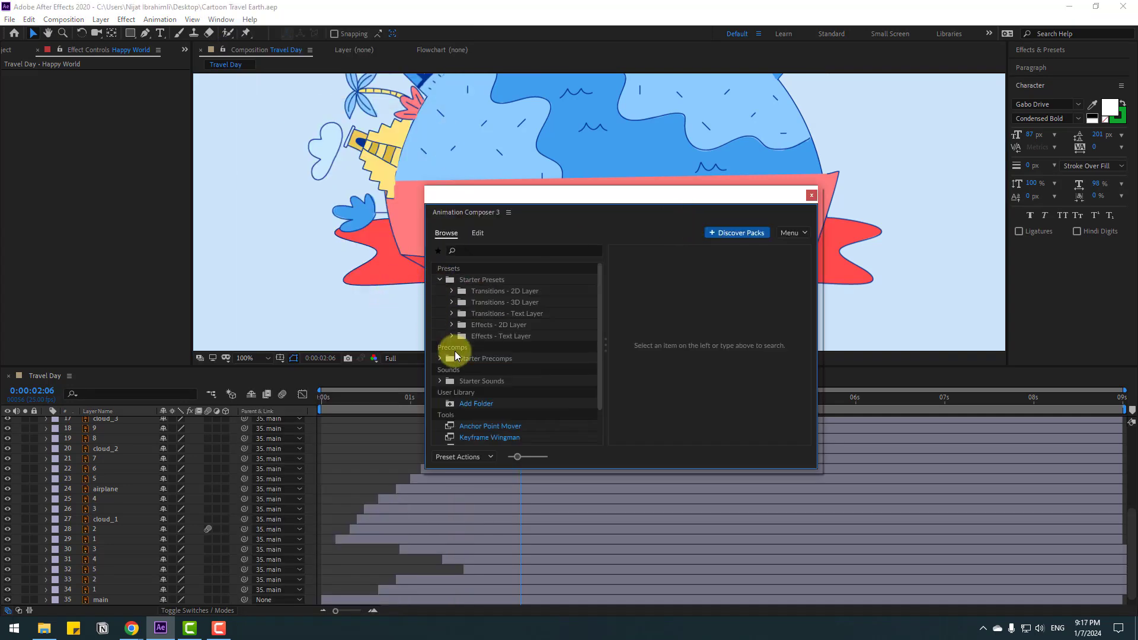
pyautogui.click(456, 314)
pyautogui.click(453, 314)
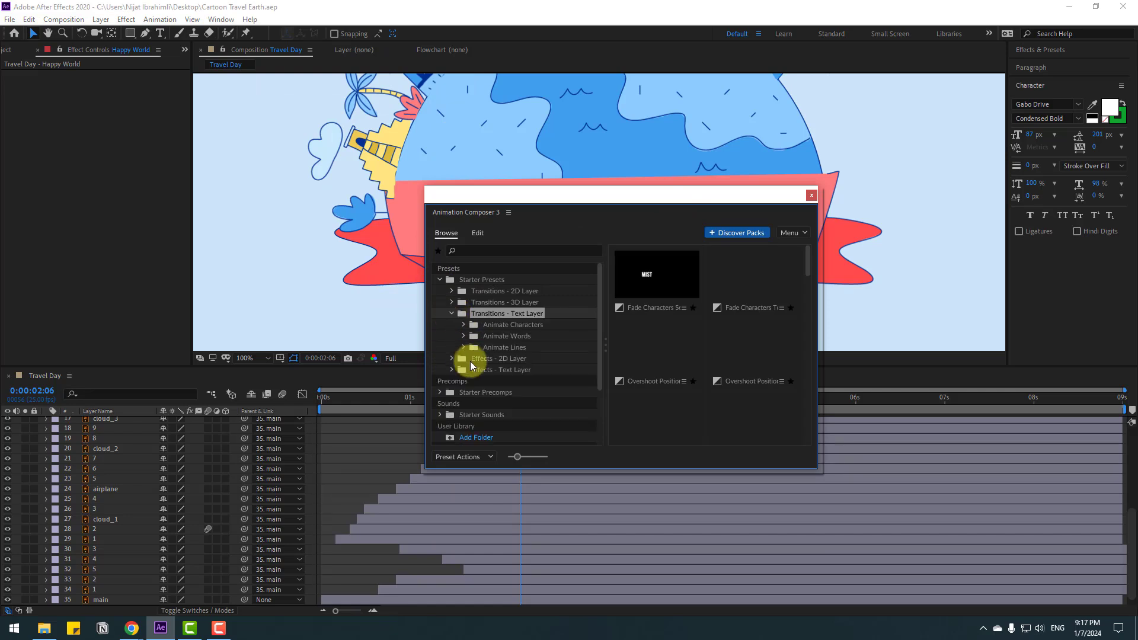
pyautogui.click(463, 325)
pyautogui.click(517, 361)
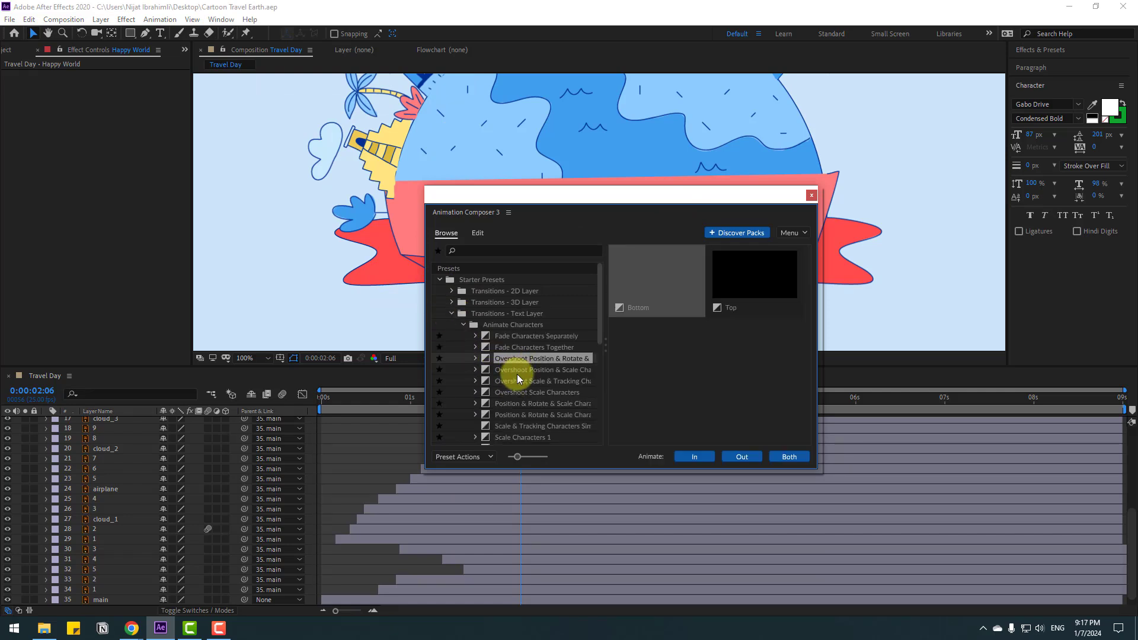
pyautogui.click(520, 369)
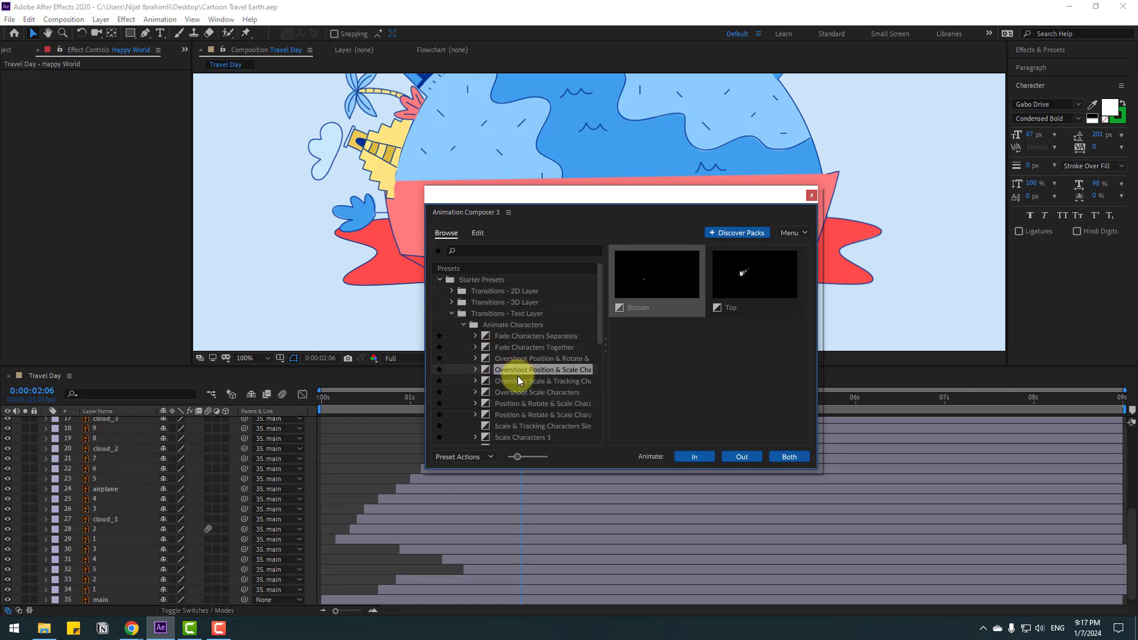
pyautogui.click(691, 456)
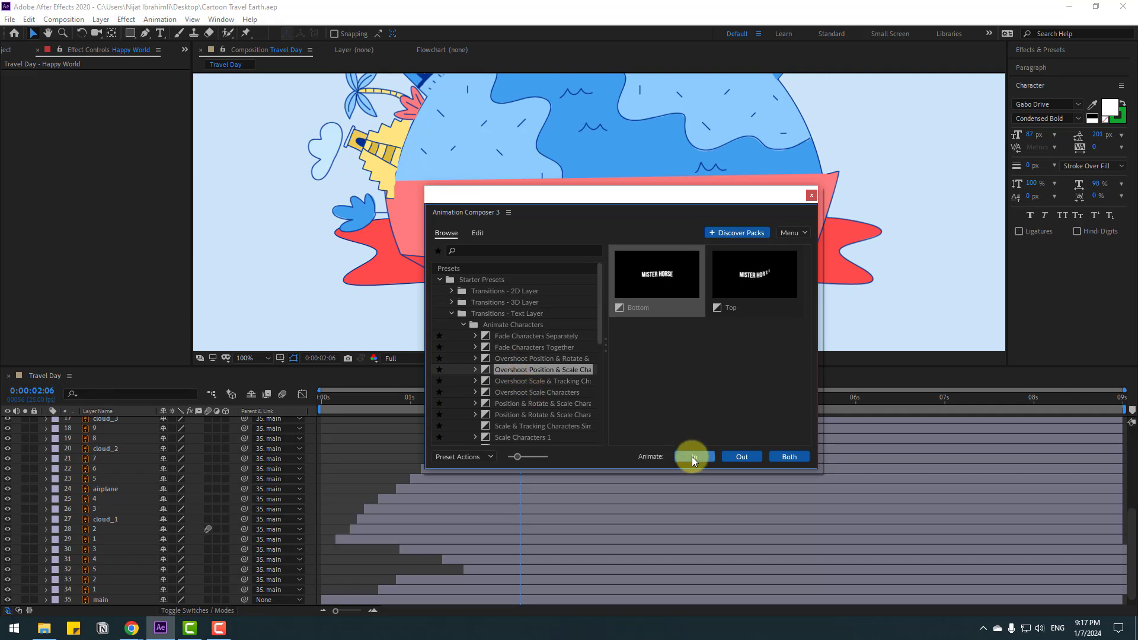
pyautogui.click(812, 195)
# Collapse the Happy World layer's properties and shift the layer in time so that it starts at about 0.9 seconds.
pyautogui.scroll(-2, 593, 528)
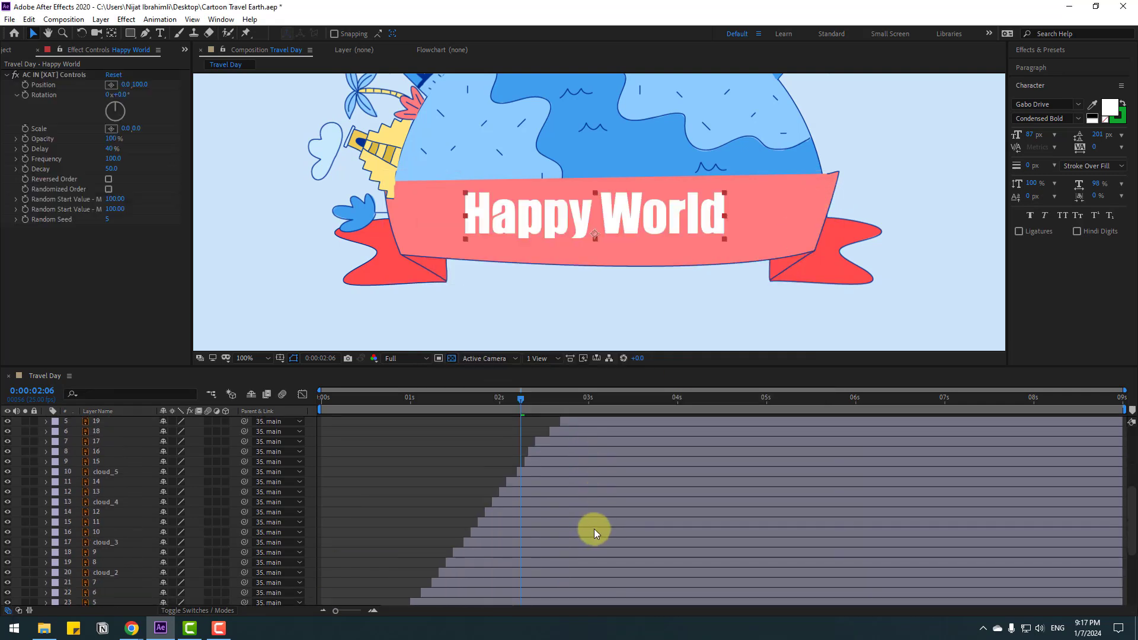
pyautogui.scroll(4, 609, 526)
pyautogui.click(104, 423)
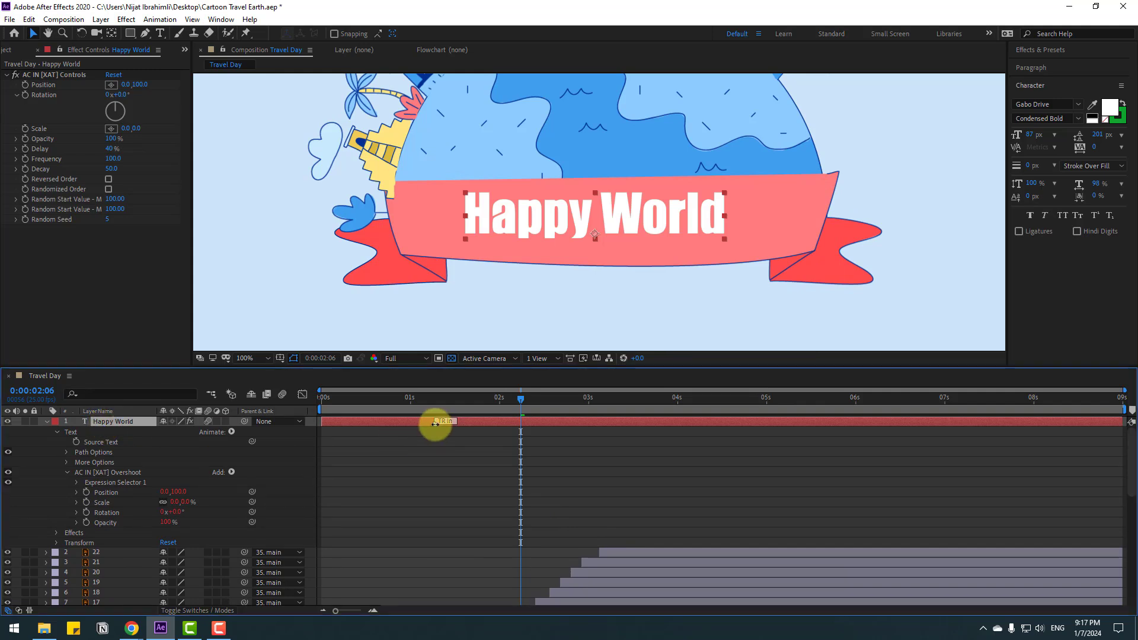
pyautogui.click(46, 422)
pyautogui.moveTo(500, 424); pyautogui.dragTo(557, 424)
pyautogui.moveTo(329, 398); pyautogui.dragTo(417, 396)
pyautogui.moveTo(538, 419); pyautogui.dragTo(425, 425)
# Parent the Happy World layer to the main layer and adjust the text's position on the banner.
pyautogui.moveTo(244, 421); pyautogui.dragTo(105, 592)
pyautogui.click(387, 501)
pyautogui.moveTo(392, 397); pyautogui.dragTo(538, 393)
pyautogui.click(617, 246)
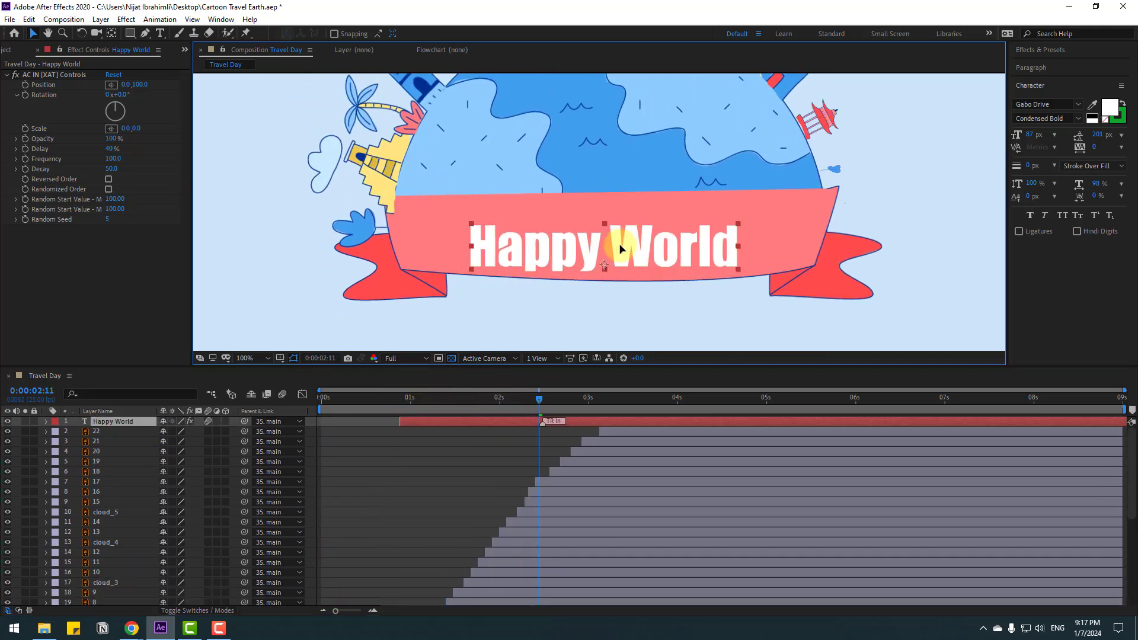
pyautogui.moveTo(617, 239); pyautogui.dragTo(617, 238)
pyautogui.moveTo(373, 404); pyautogui.dragTo(495, 401)
# Fit the whole composition in an enlarged viewer and play back the complete animation.
pyautogui.click(252, 358)
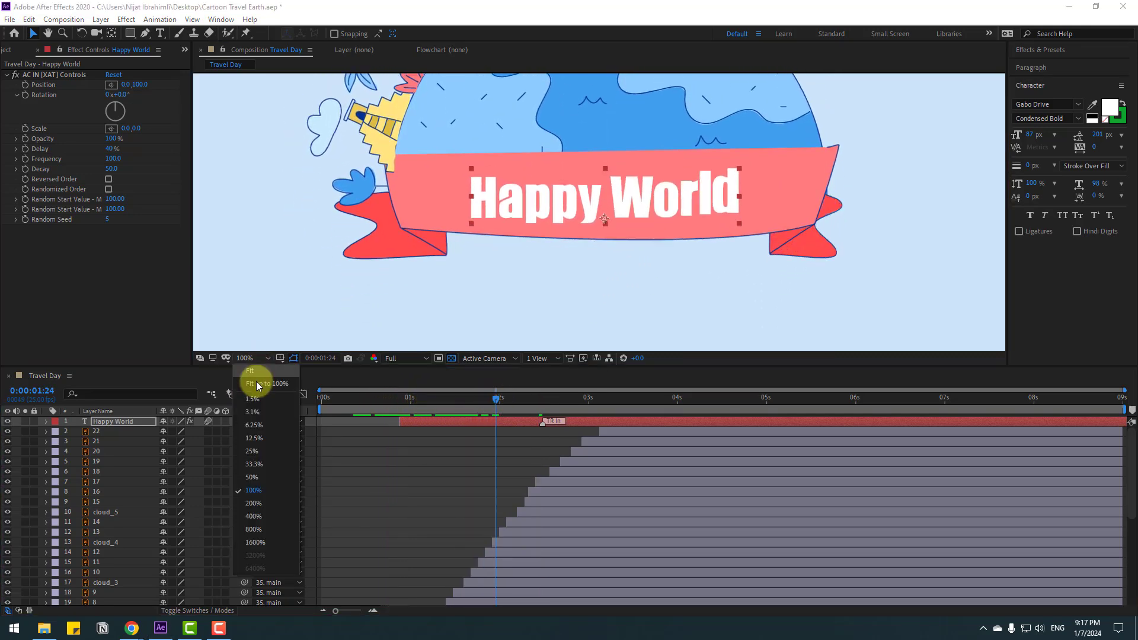
pyautogui.click(252, 385)
pyautogui.moveTo(284, 365); pyautogui.dragTo(266, 503)
pyautogui.press('space')
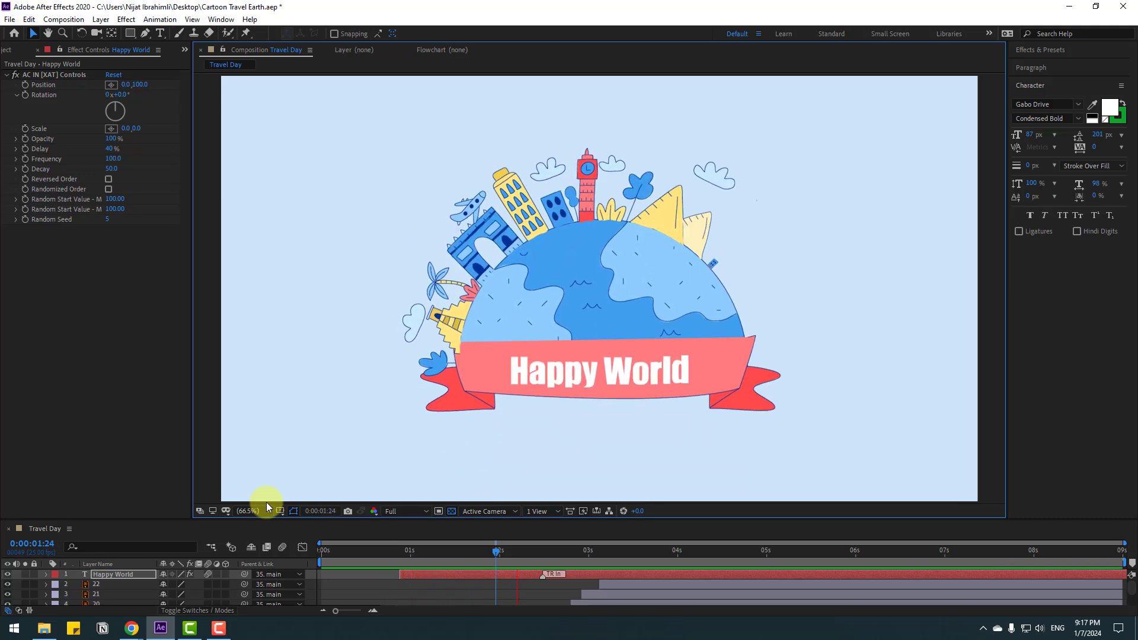
pyautogui.click(649, 554)
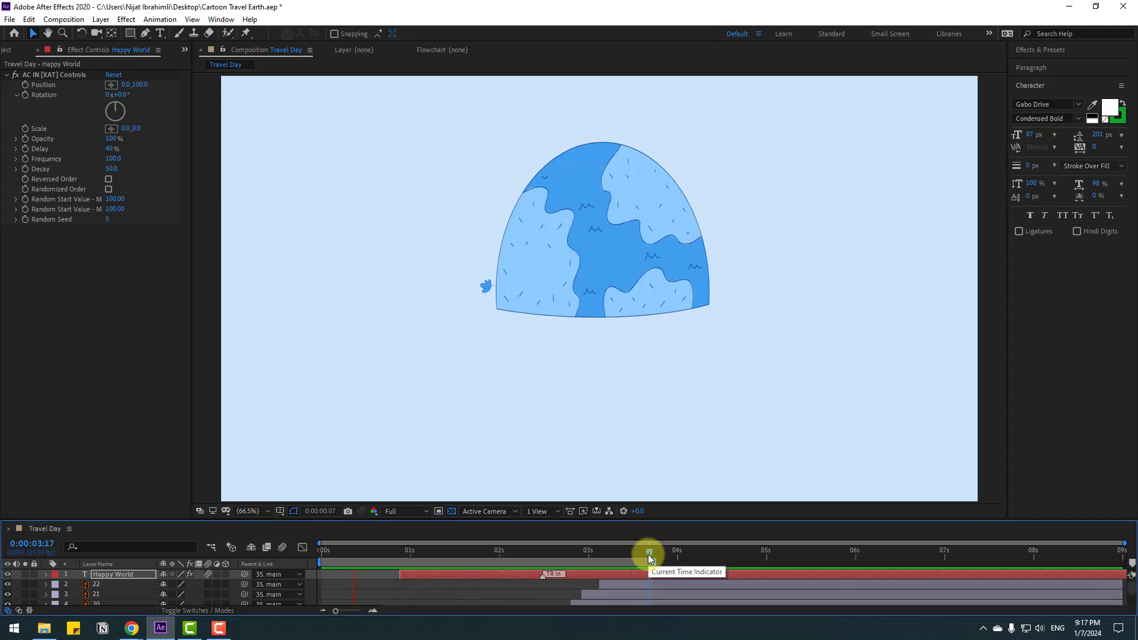